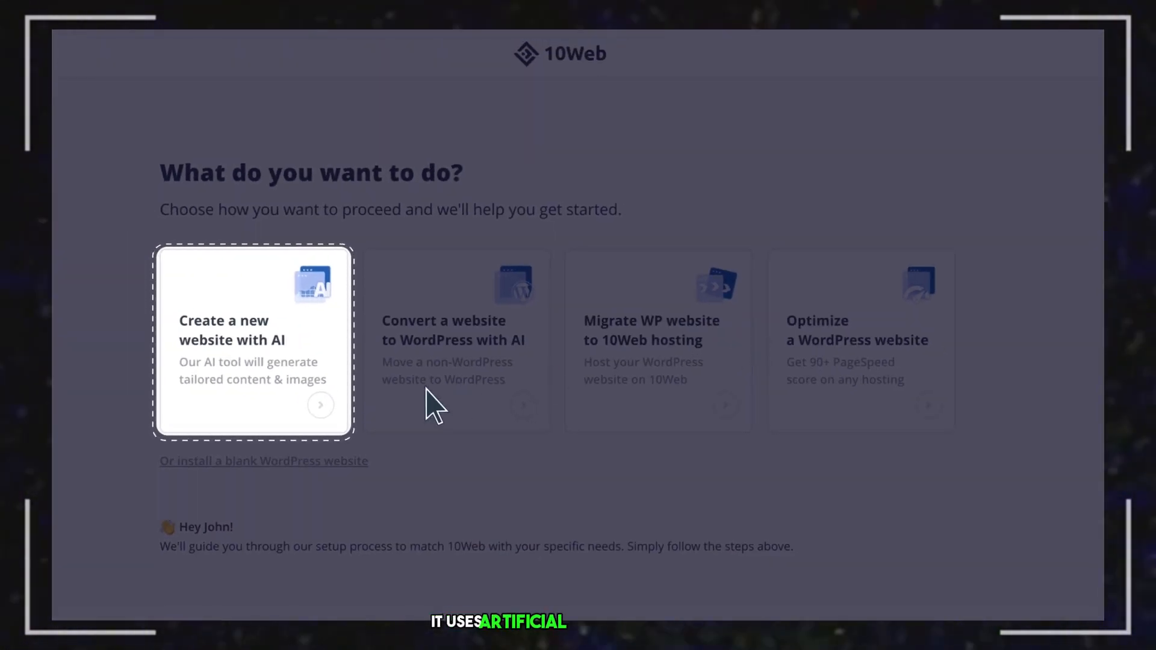
# Start an AI-generated website named 'Your Company' and describe its energy-awareness idea.
pyautogui.click(320, 405)
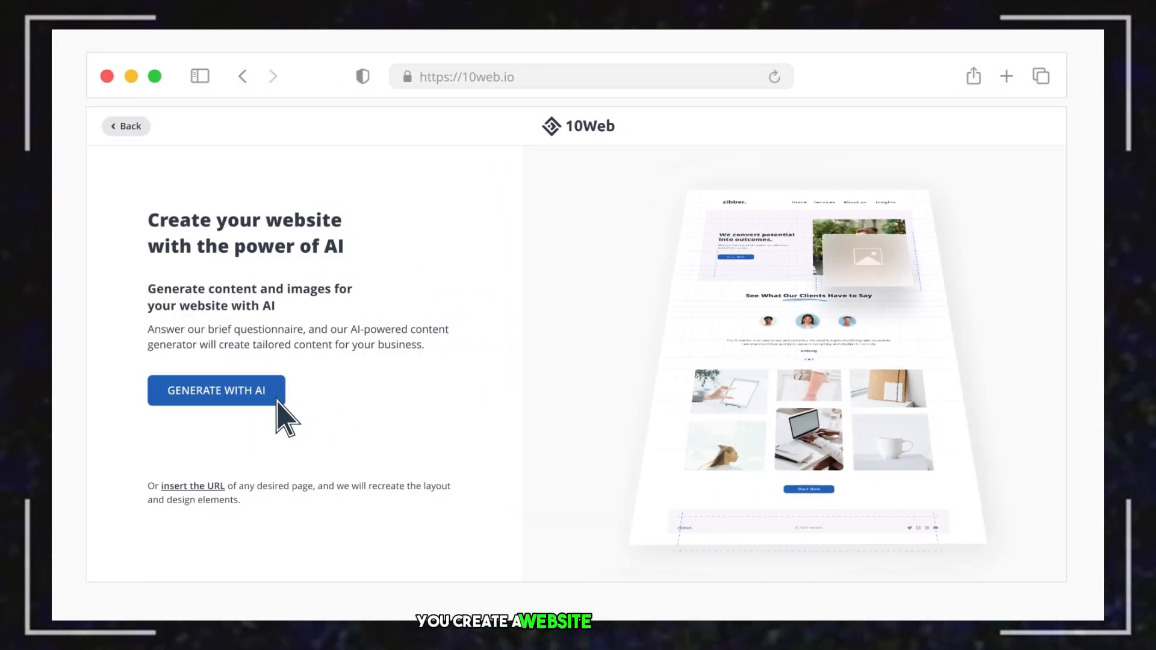
pyautogui.click(282, 395)
pyautogui.write('Your Company')
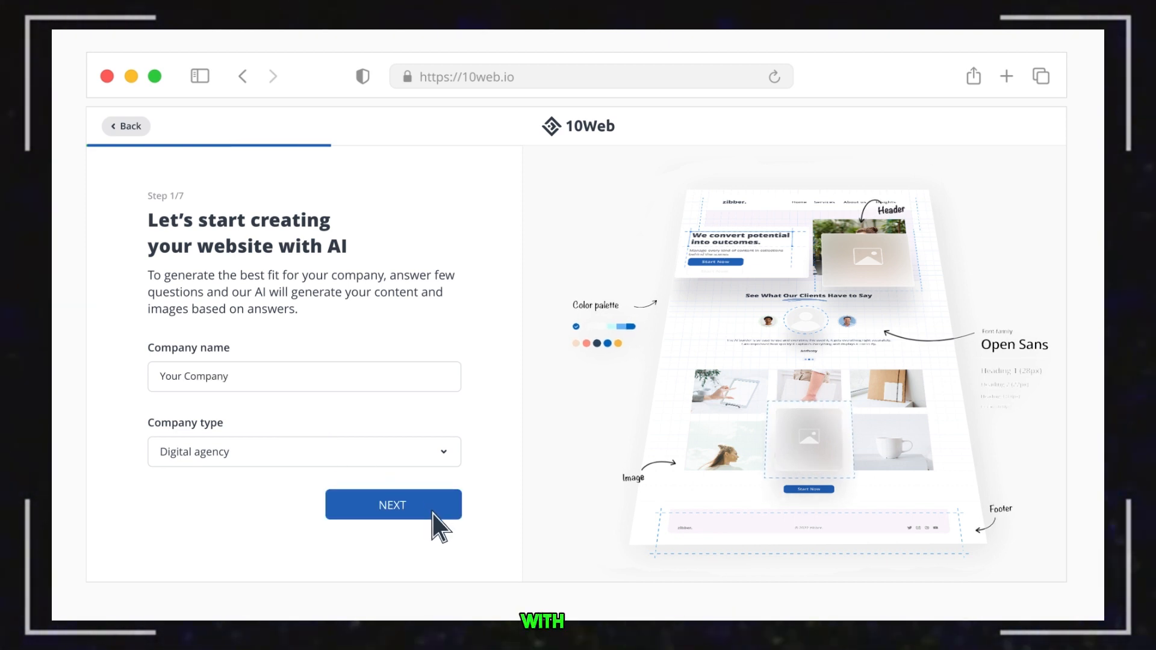
pyautogui.click(433, 511)
pyautogui.click(432, 510)
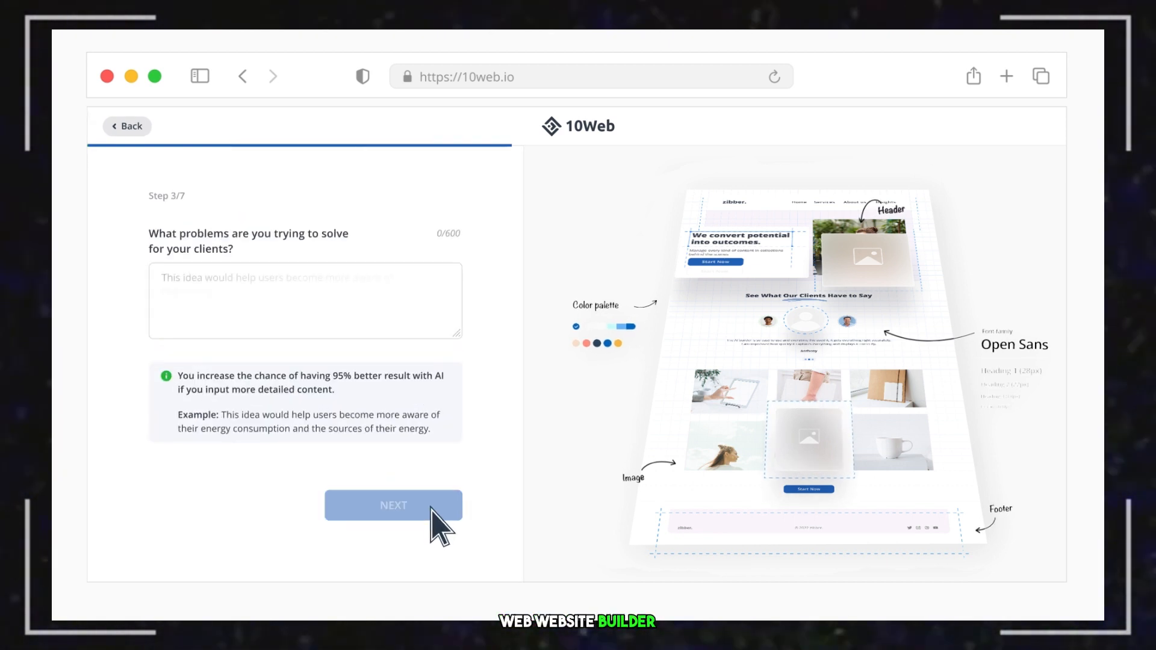
pyautogui.write('This idea would help users become more aware of their energy consumption and the sources of their energy.')
# Fill in the main services and advance through contact and mission steps to tone selection.
pyautogui.click(432, 511)
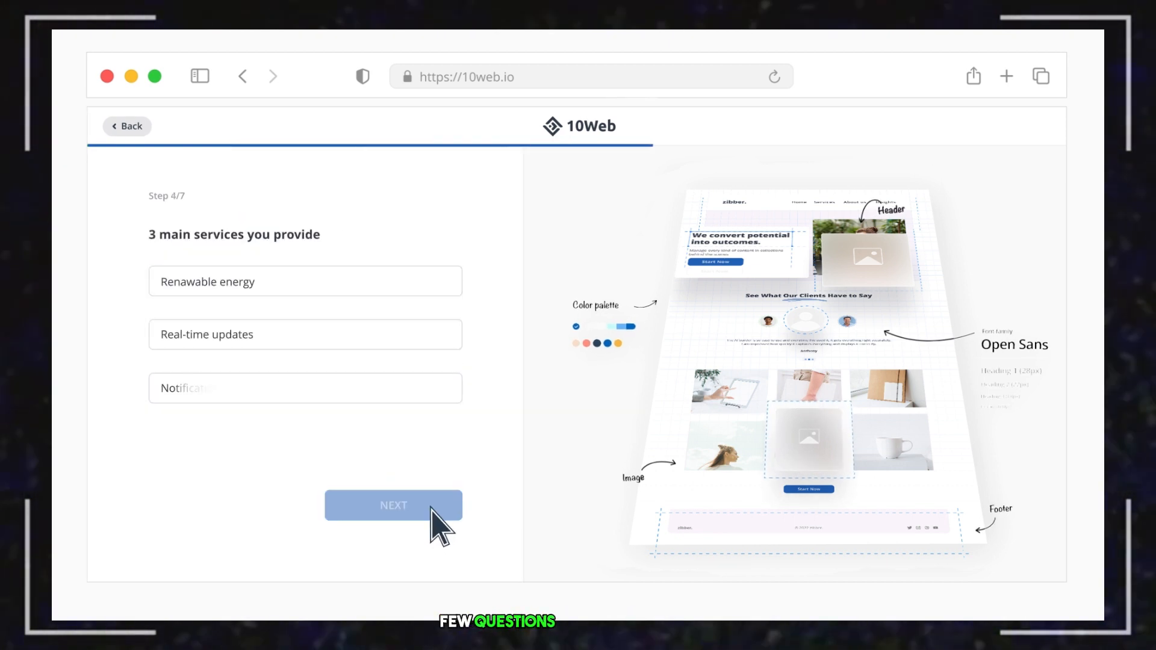
pyautogui.write('ions')
pyautogui.click(432, 511)
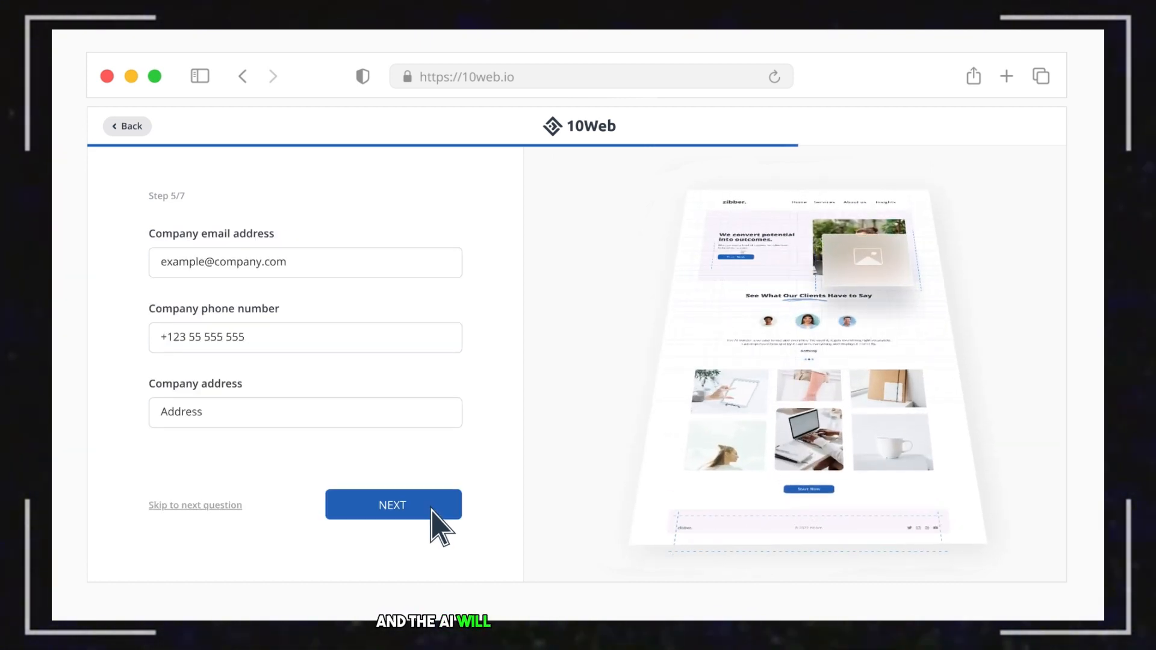
pyautogui.click(432, 511)
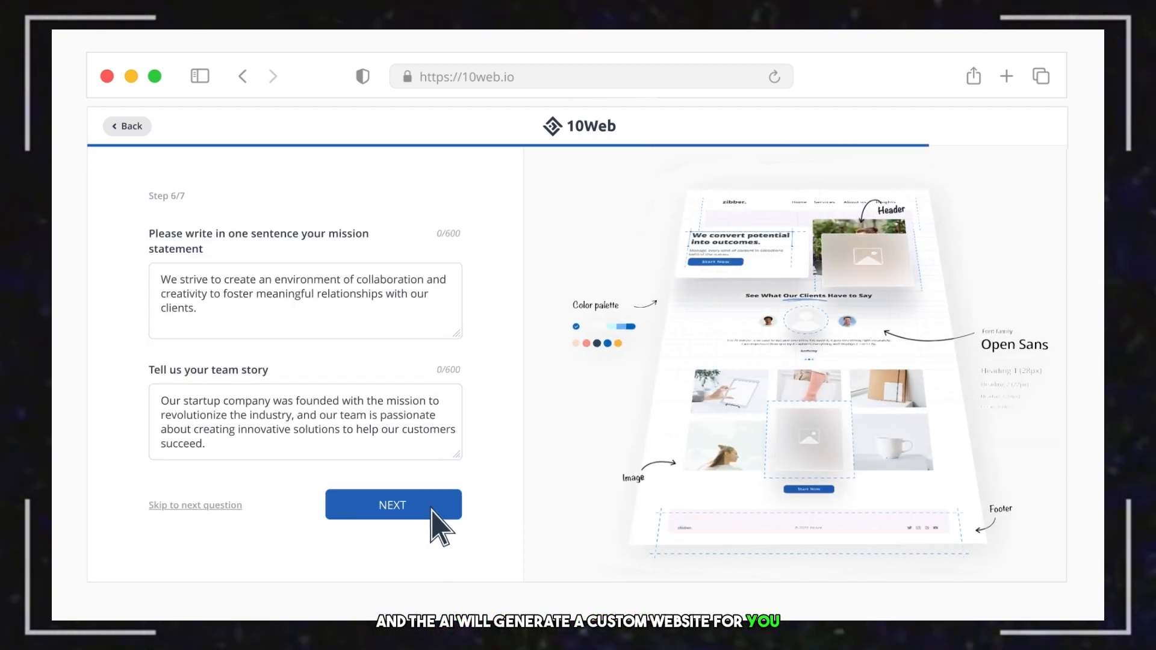
pyautogui.click(433, 511)
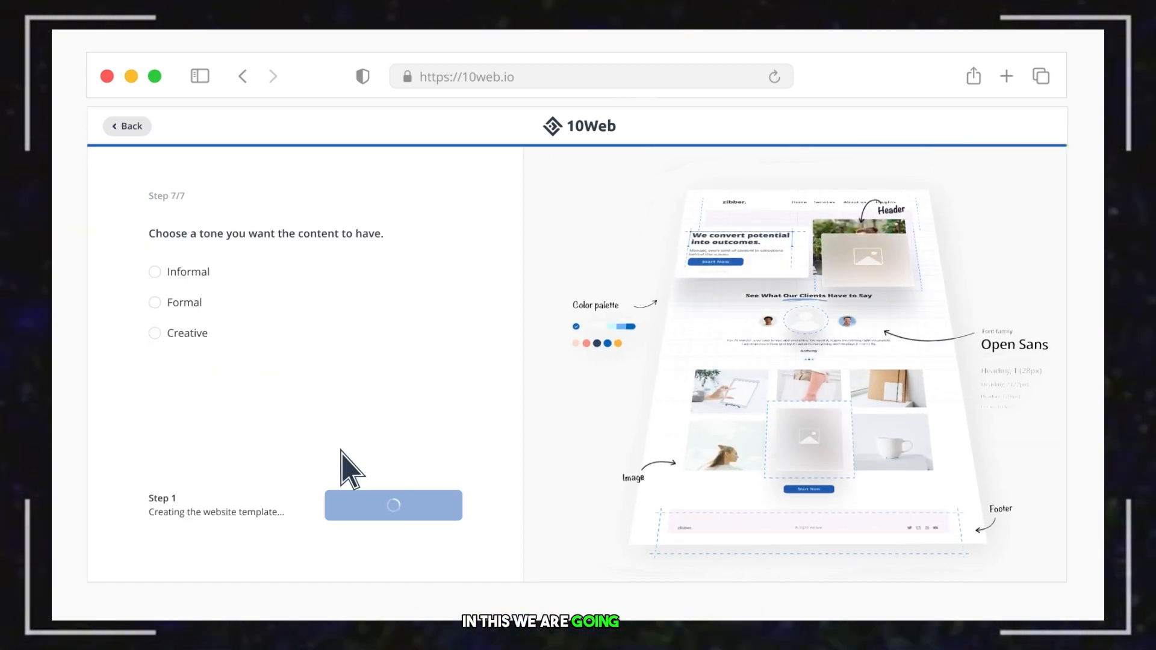
# Choose the Creative tone, pick a site colour, and select the 'Grow Your Business' heading.
pyautogui.click(156, 334)
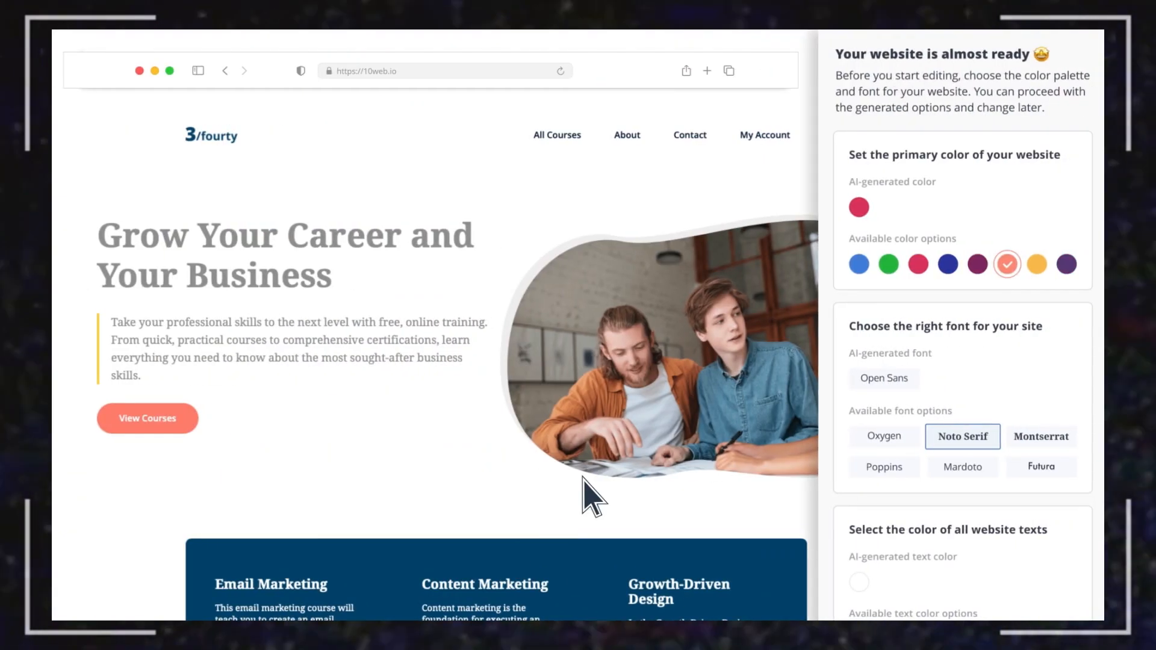
pyautogui.click(860, 264)
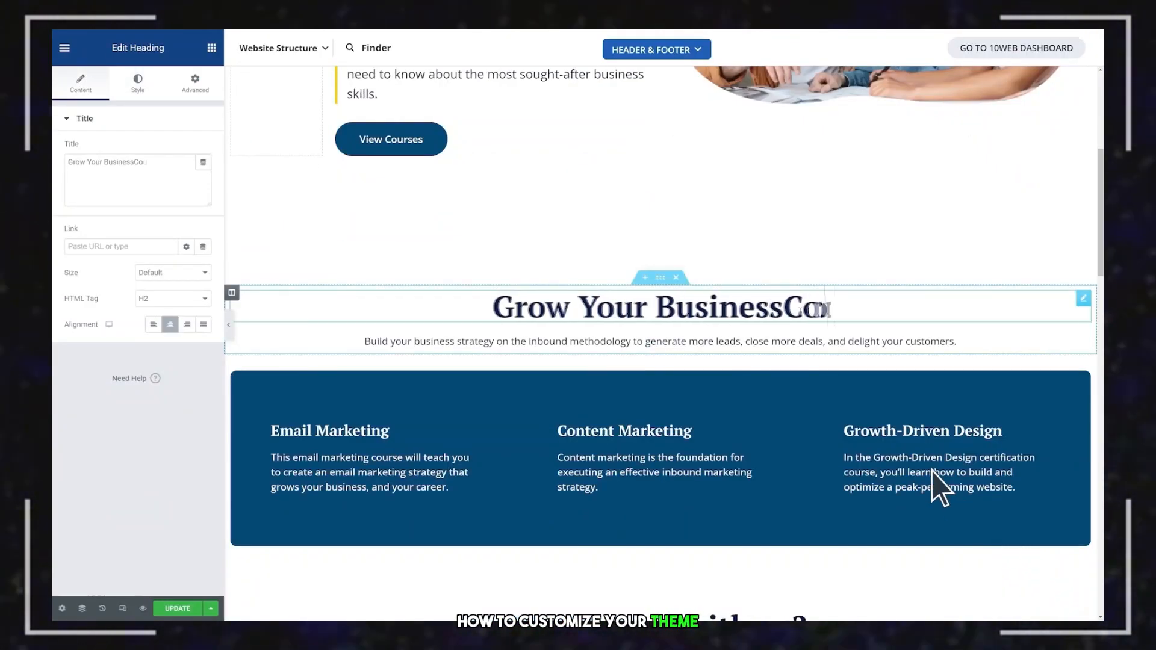
pyautogui.write('urses')
pyautogui.moveTo(751, 315); pyautogui.dragTo(468, 314)
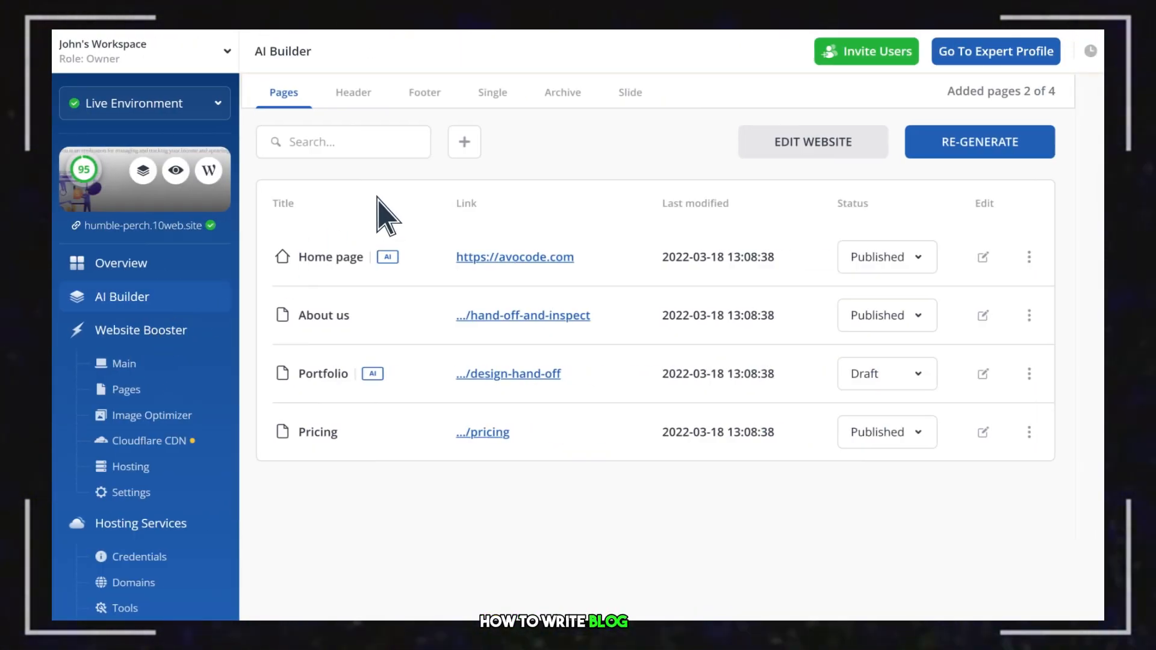
# Add a new page to the website and browse the pre-made page layouts.
pyautogui.click(475, 141)
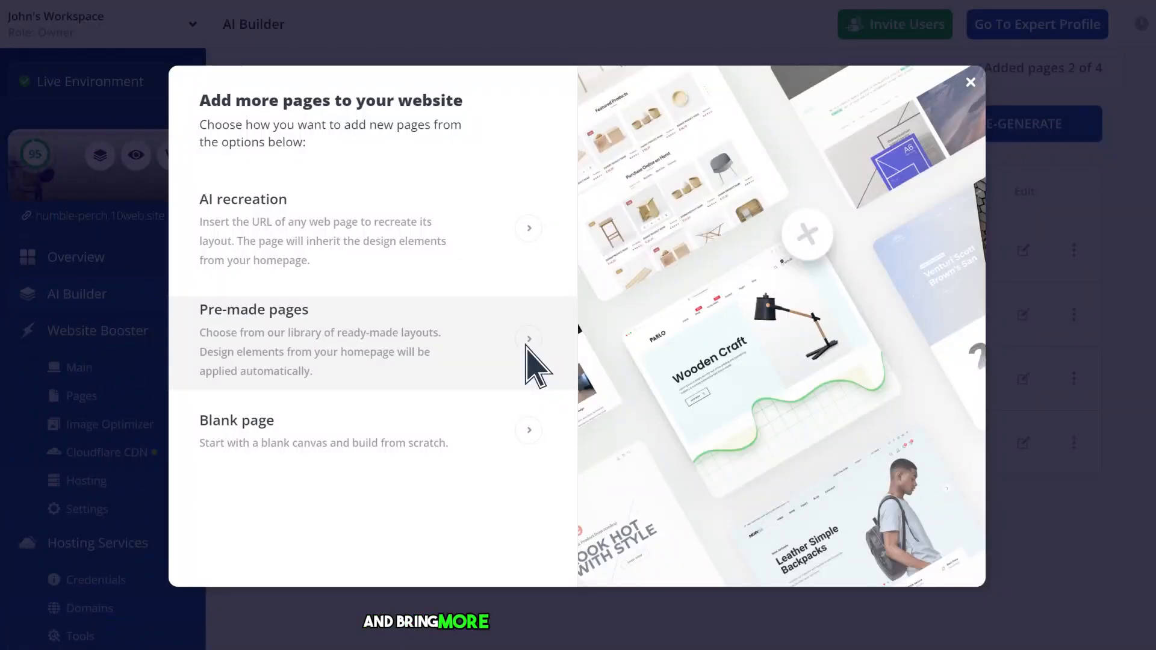
pyautogui.click(527, 346)
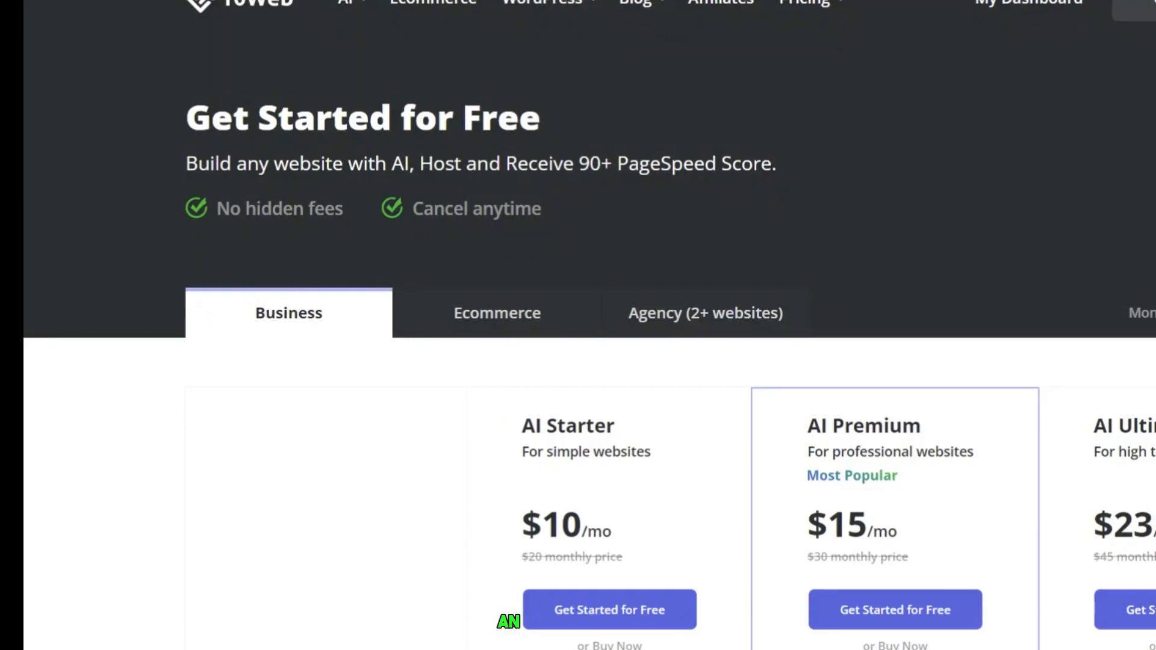
# Compare the Ecommerce and Agency plan tabs and highlight the plan names and prices.
pyautogui.click(502, 318)
pyautogui.click(770, 325)
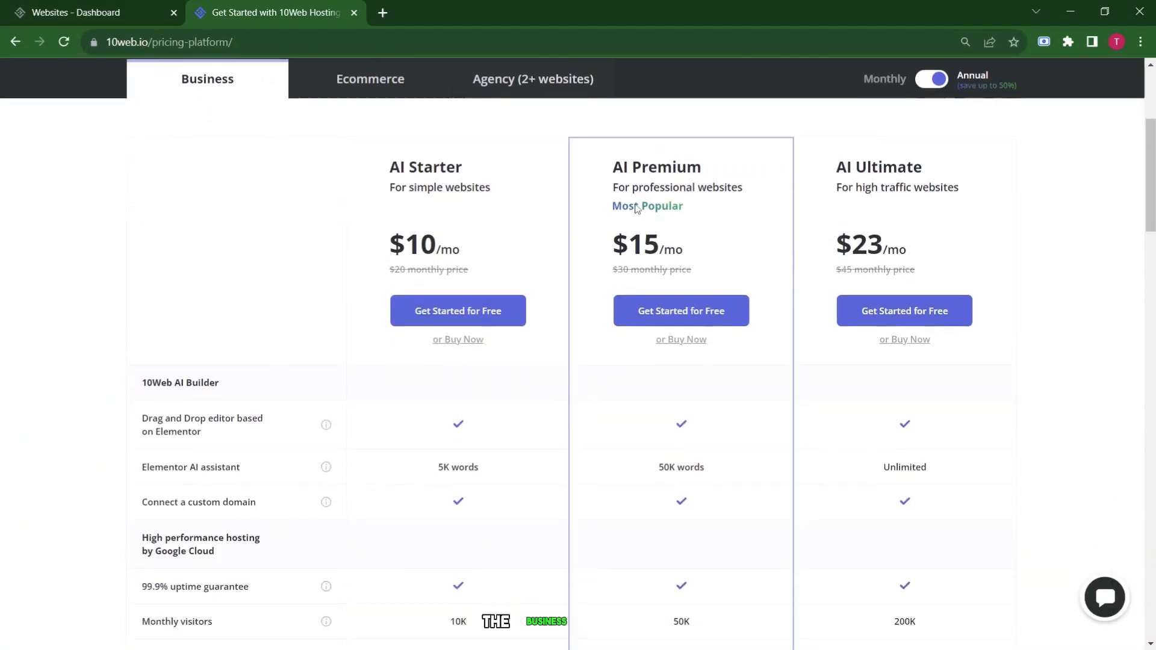
pyautogui.moveTo(383, 156); pyautogui.dragTo(667, 173)
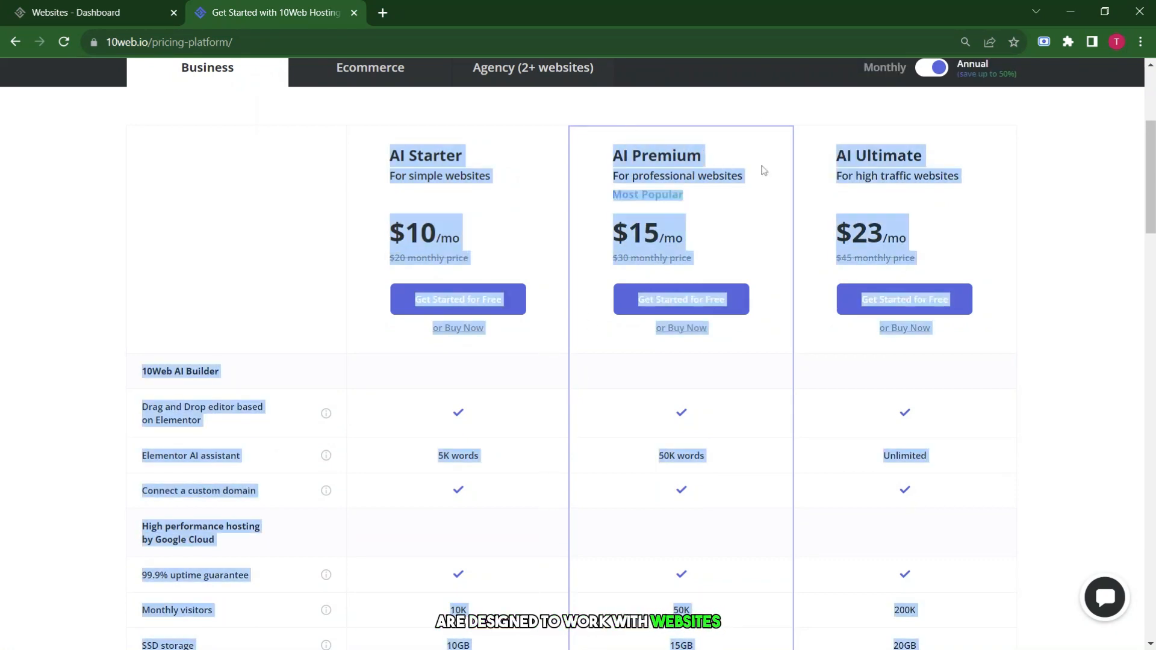
pyautogui.click(589, 175)
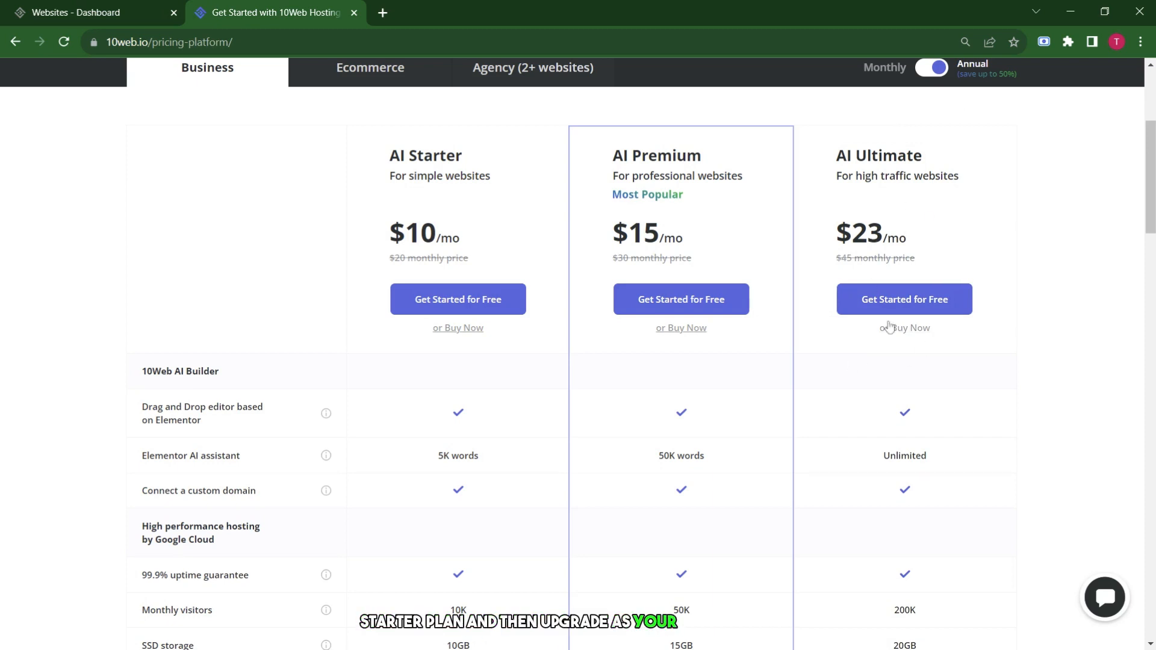
# Scroll through the Business plan comparison table down to the FAQ.
pyautogui.scroll(-3, 880, 344)
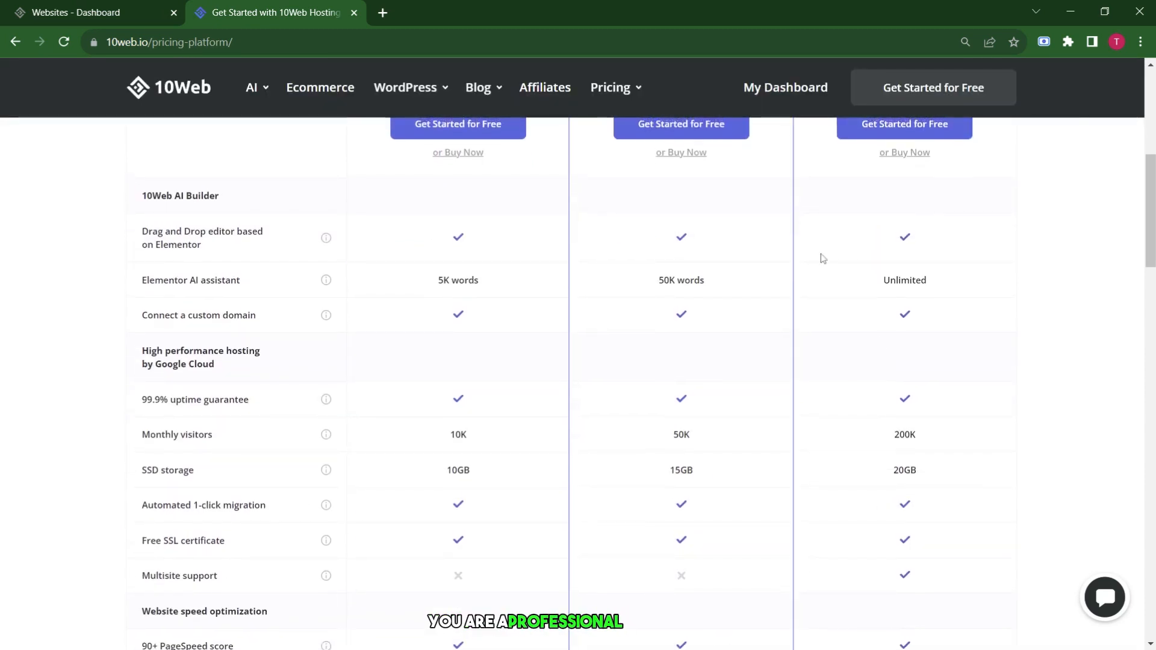
pyautogui.scroll(-4, 841, 376)
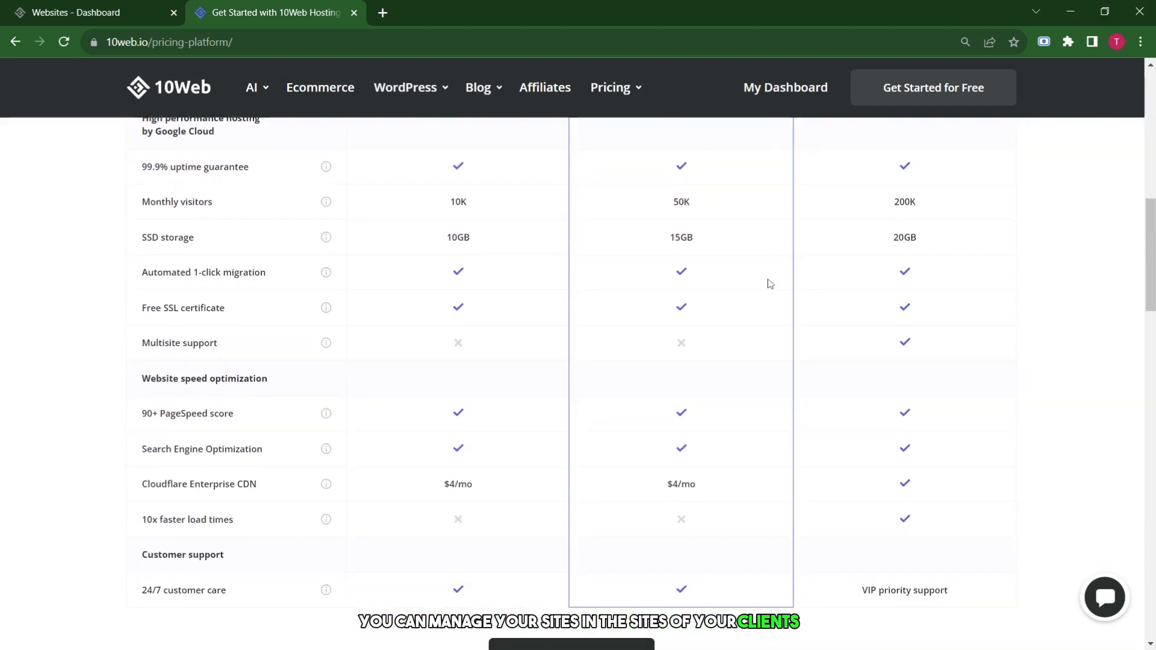
pyautogui.scroll(-4, 768, 284)
pyautogui.scroll(-5, 769, 284)
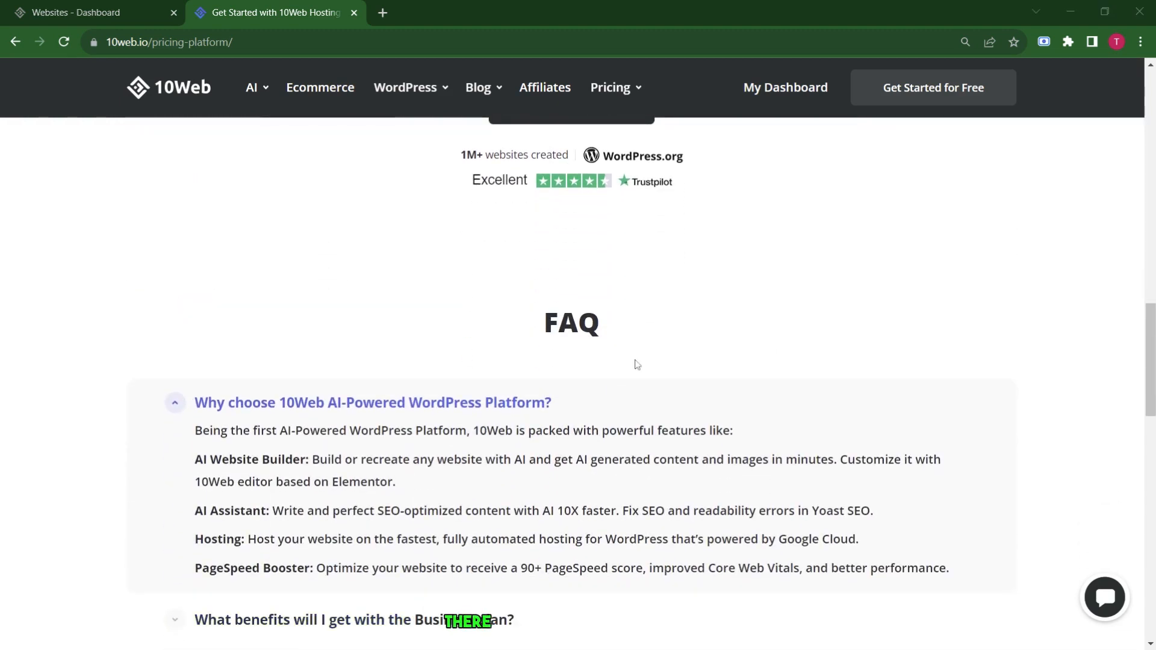
pyautogui.scroll(15, 634, 364)
# Show the Ecommerce plans and highlight their titles and prices.
pyautogui.click(374, 337)
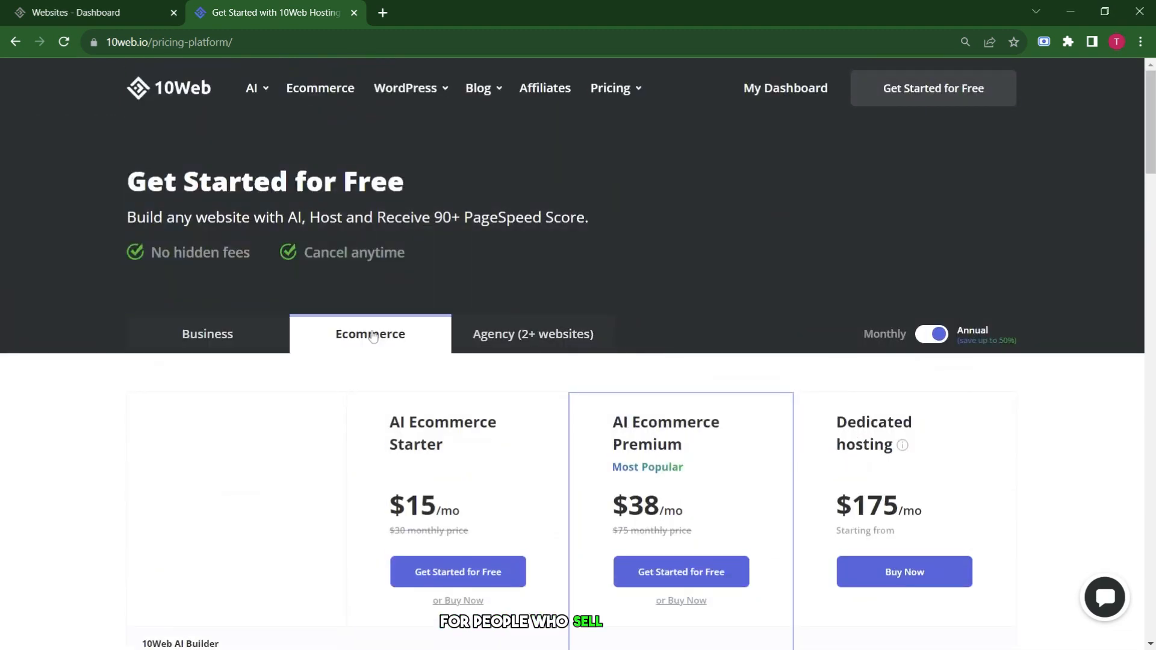
pyautogui.scroll(-4, 373, 334)
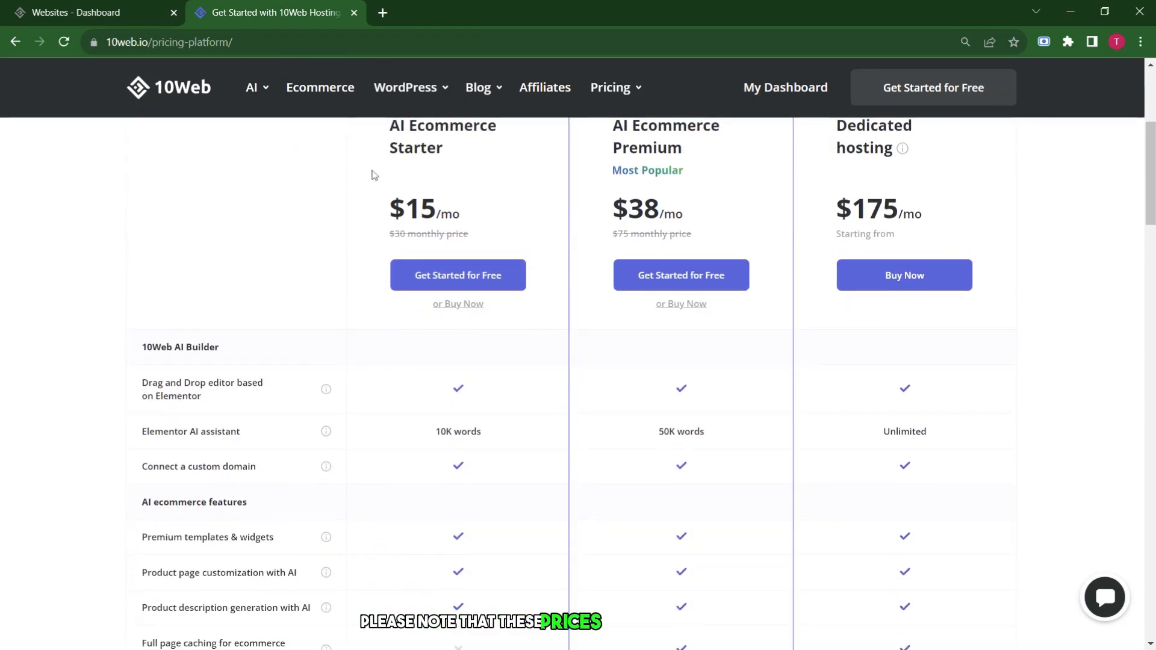
pyautogui.moveTo(371, 194); pyautogui.dragTo(979, 372)
pyautogui.click(980, 371)
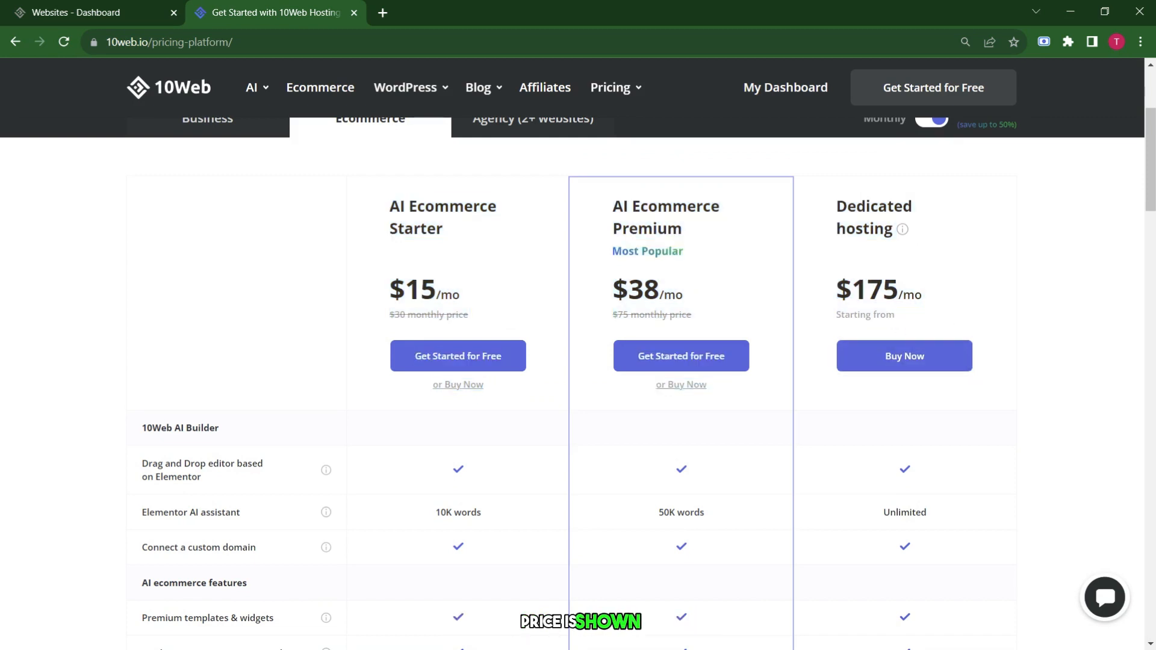
# Scroll through the Ecommerce plans' feature comparison table.
pyautogui.scroll(-4, 832, 311)
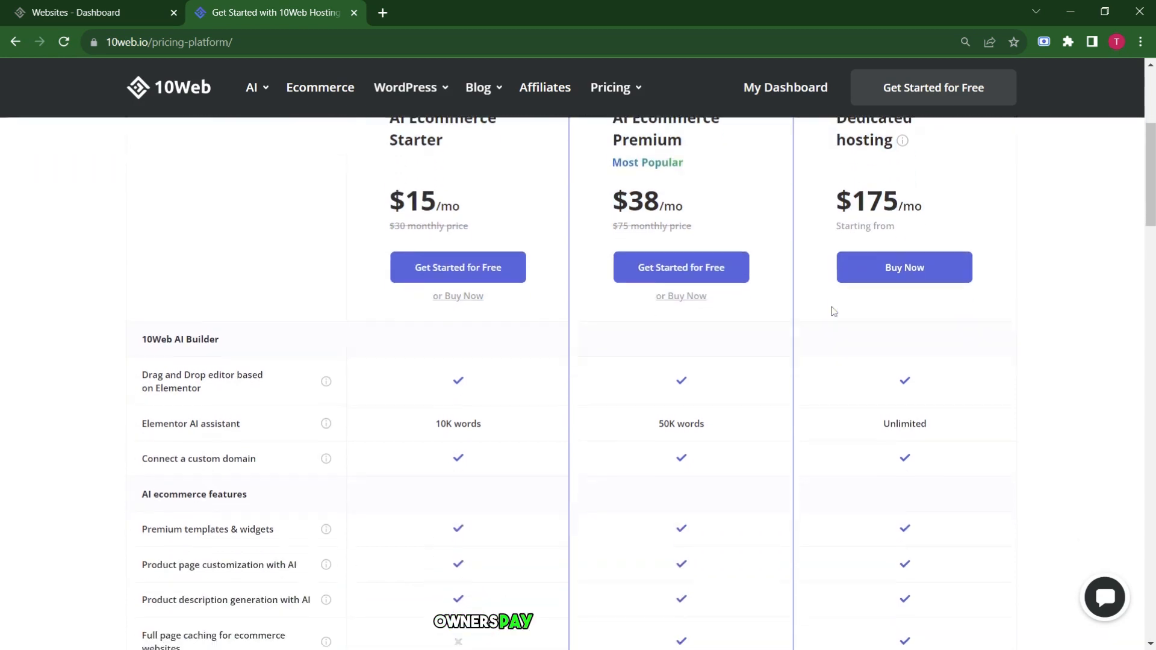
pyautogui.scroll(3, 833, 311)
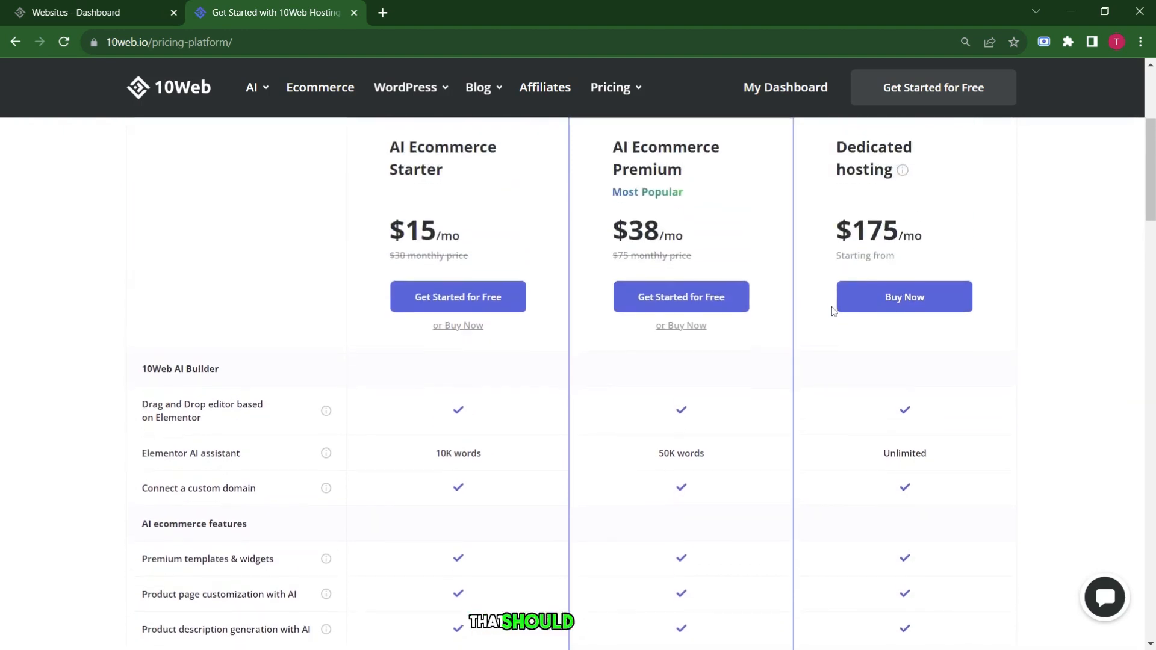
pyautogui.scroll(-5, 833, 310)
pyautogui.scroll(-4, 834, 311)
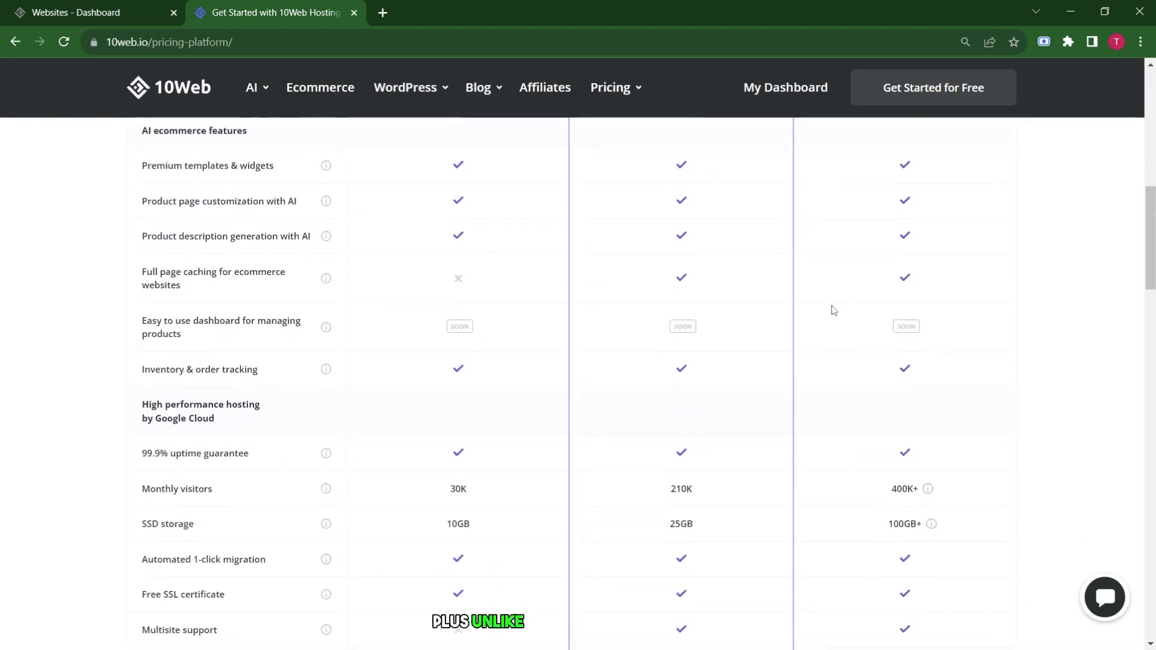
pyautogui.scroll(-6, 834, 311)
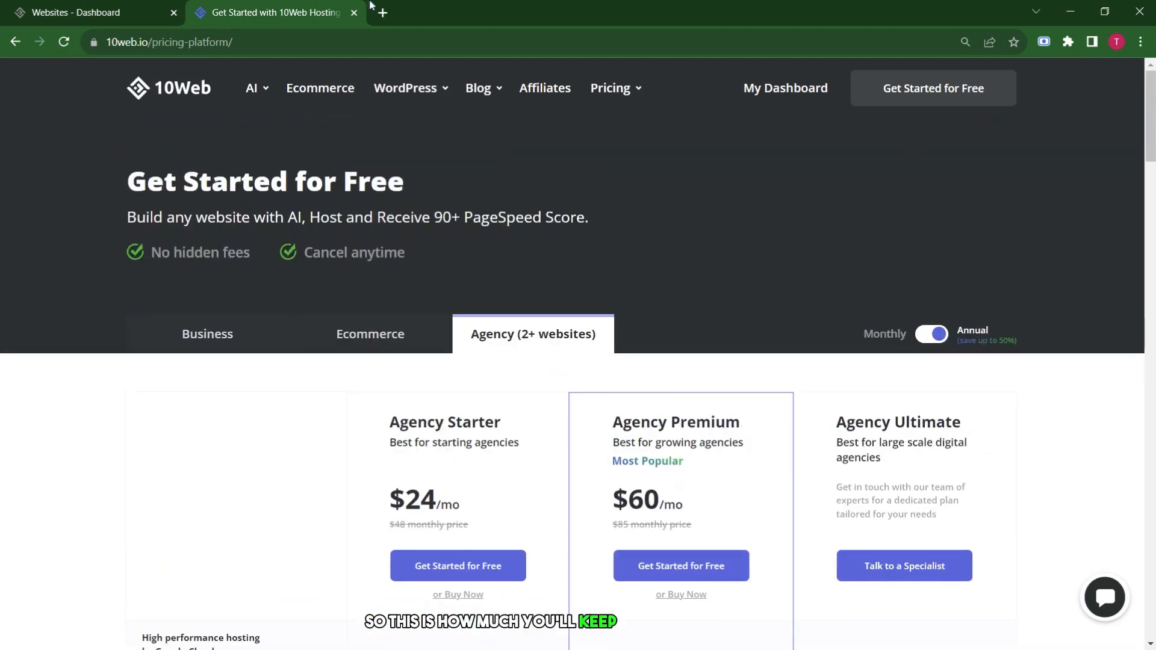
# Close the pricing page, note the 'Websites: 0 of 1' count, and start a new AI website.
pyautogui.click(356, 13)
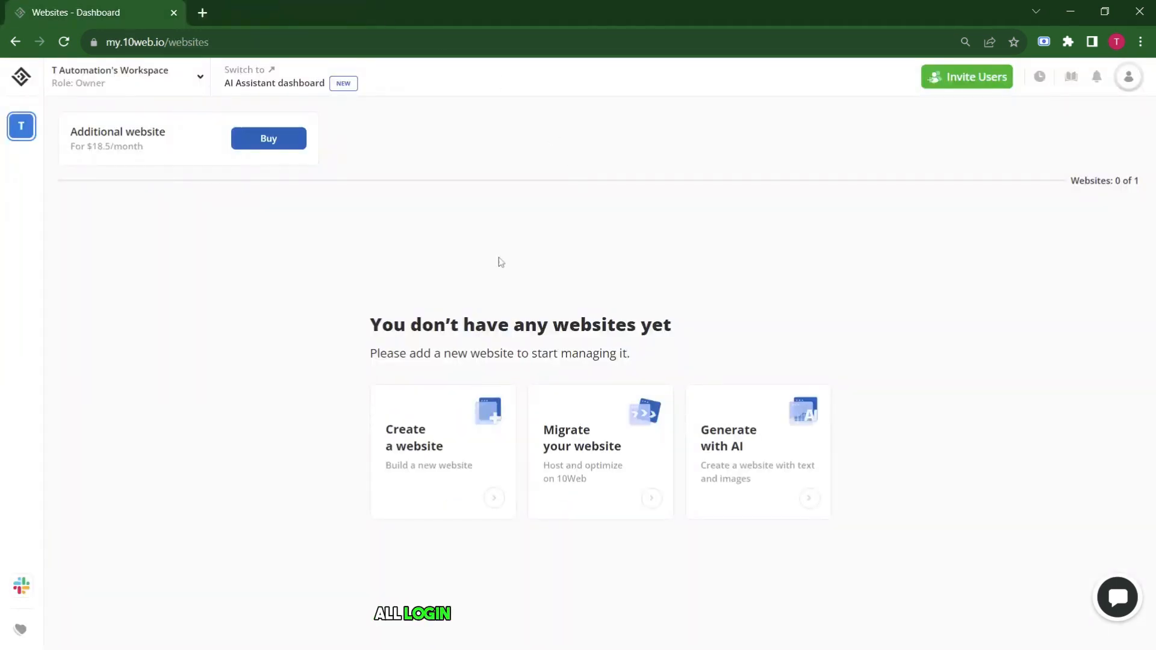
pyautogui.tripleClick(1144, 185)
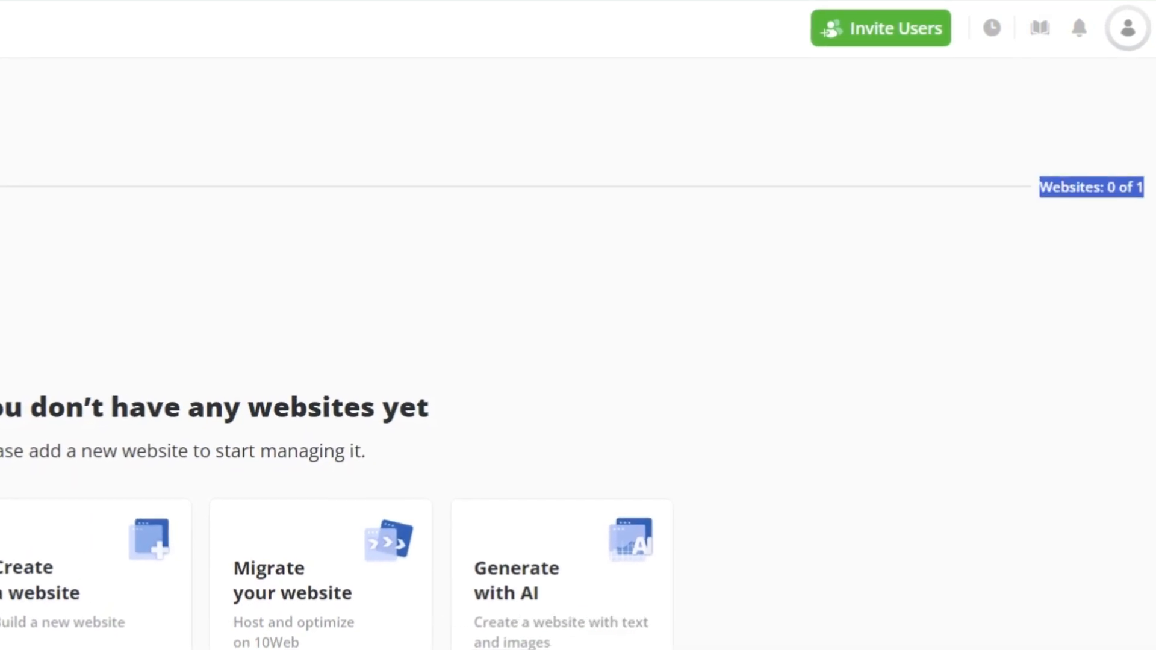
pyautogui.click(1125, 234)
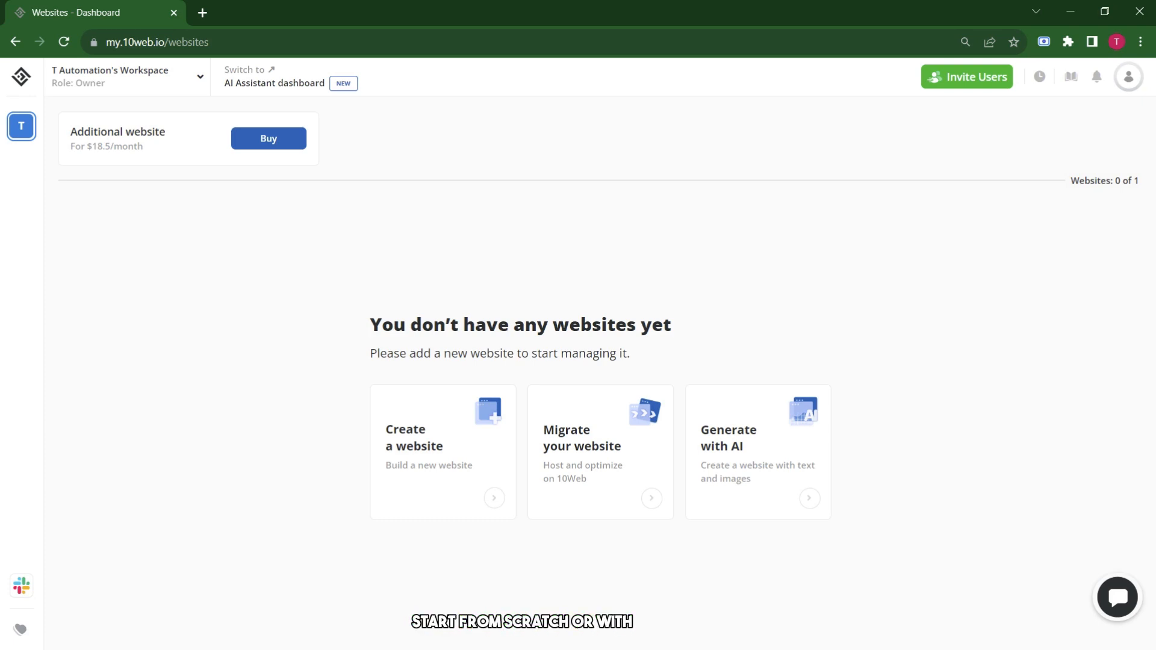
pyautogui.click(730, 489)
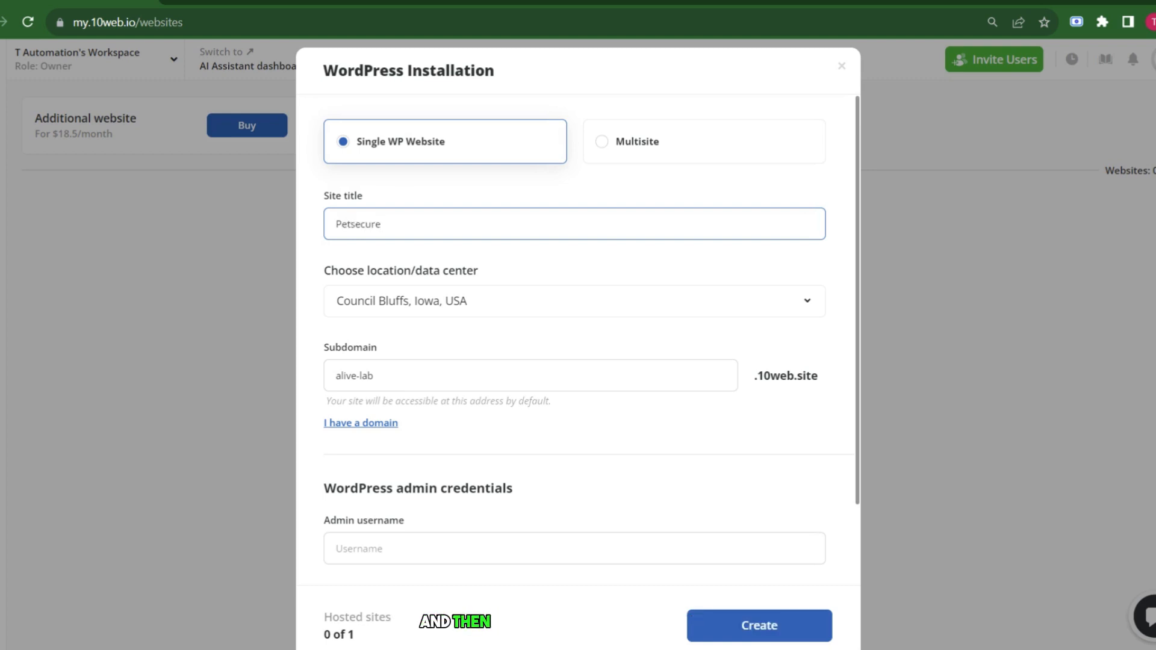
# Choose Mumbai, India as the WordPress site's data center.
pyautogui.click(494, 317)
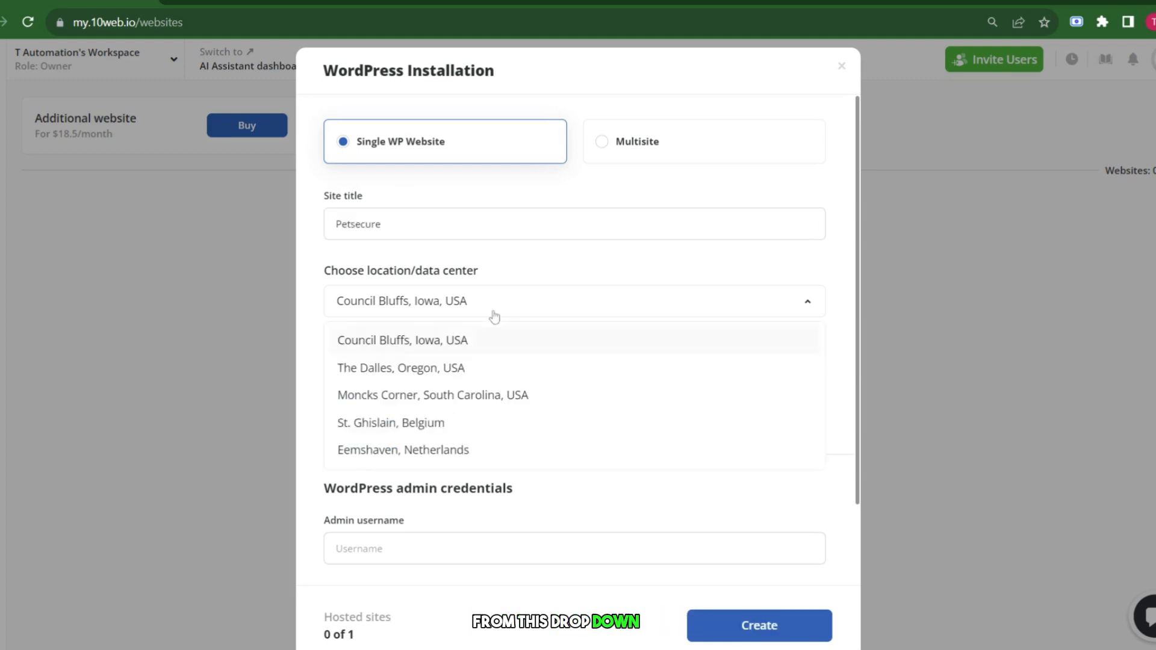
pyautogui.scroll(-5, 480, 439)
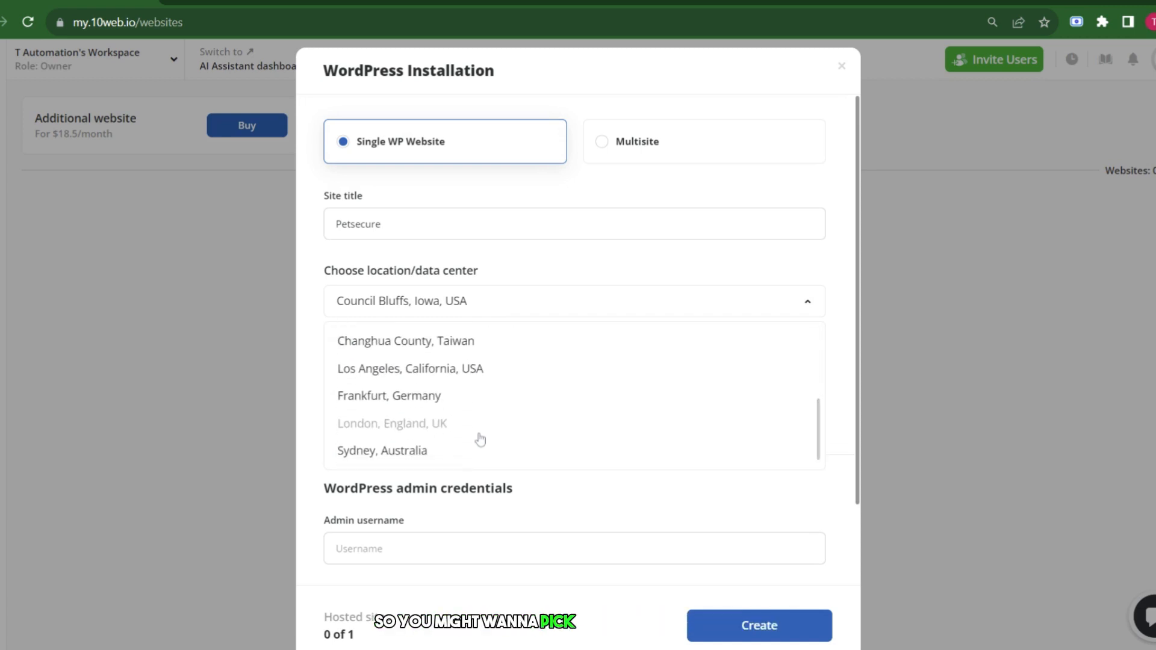
pyautogui.scroll(3, 482, 400)
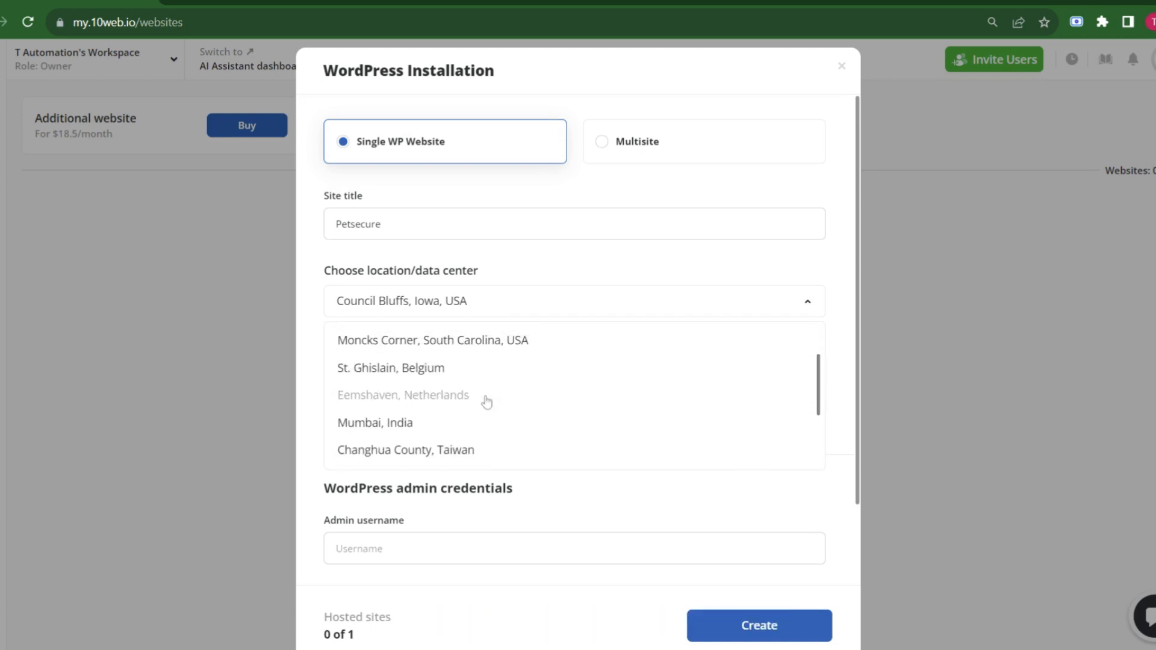
pyautogui.click(388, 433)
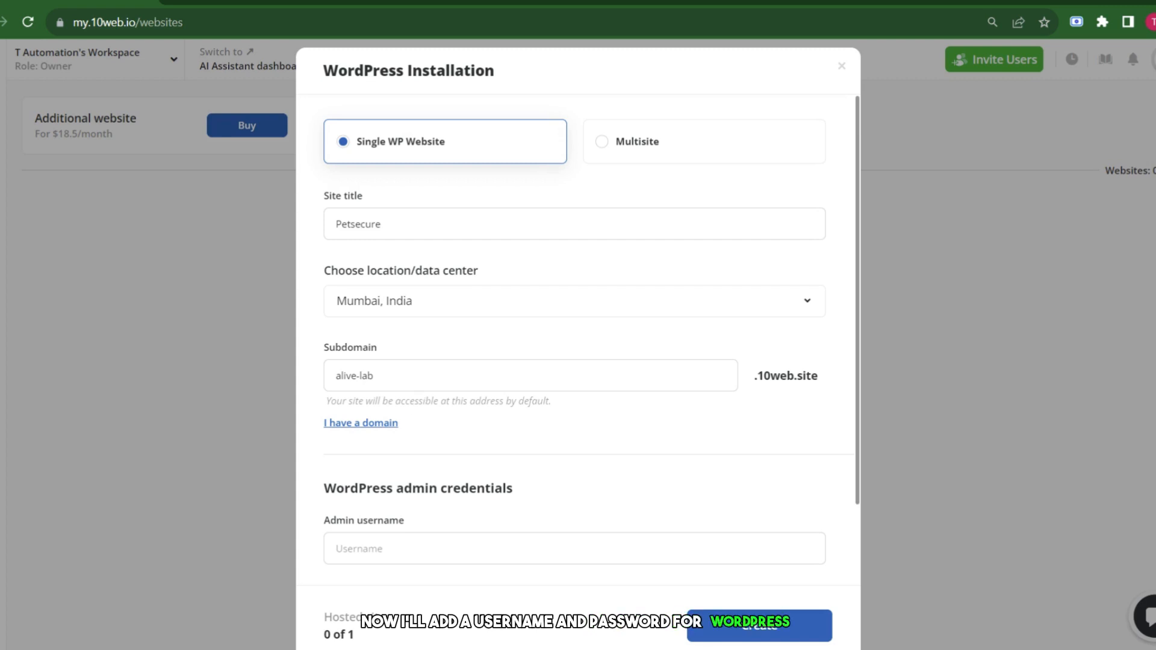
# Enter the admin username and password, then create the Petsecure site.
pyautogui.scroll(-2, 574, 361)
pyautogui.click(574, 454)
pyautogui.press('Tab')
pyautogui.write('••••••••')
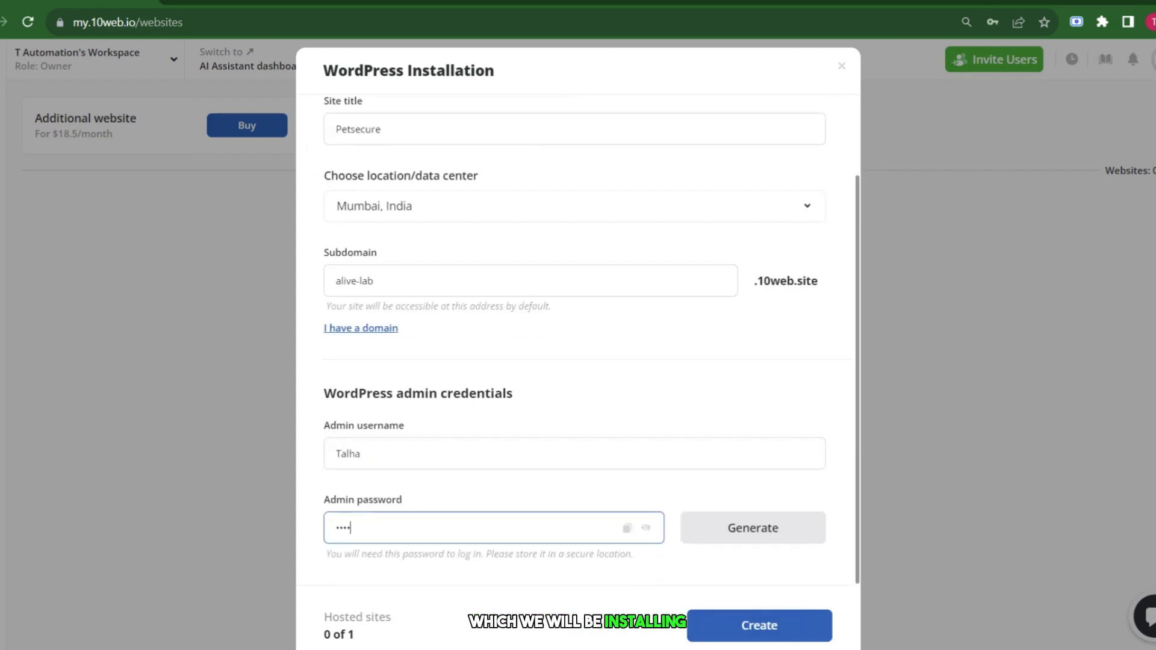
pyautogui.click(710, 636)
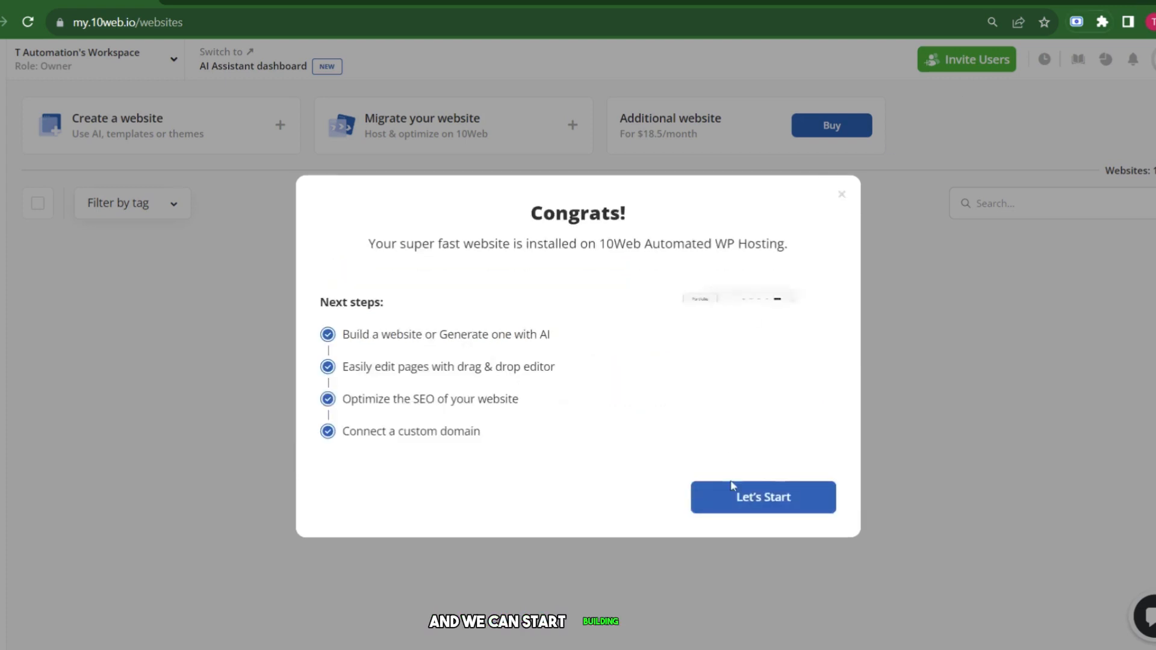
# Dismiss the success message, preview the live Petsecure site, and return to the dashboard.
pyautogui.click(730, 509)
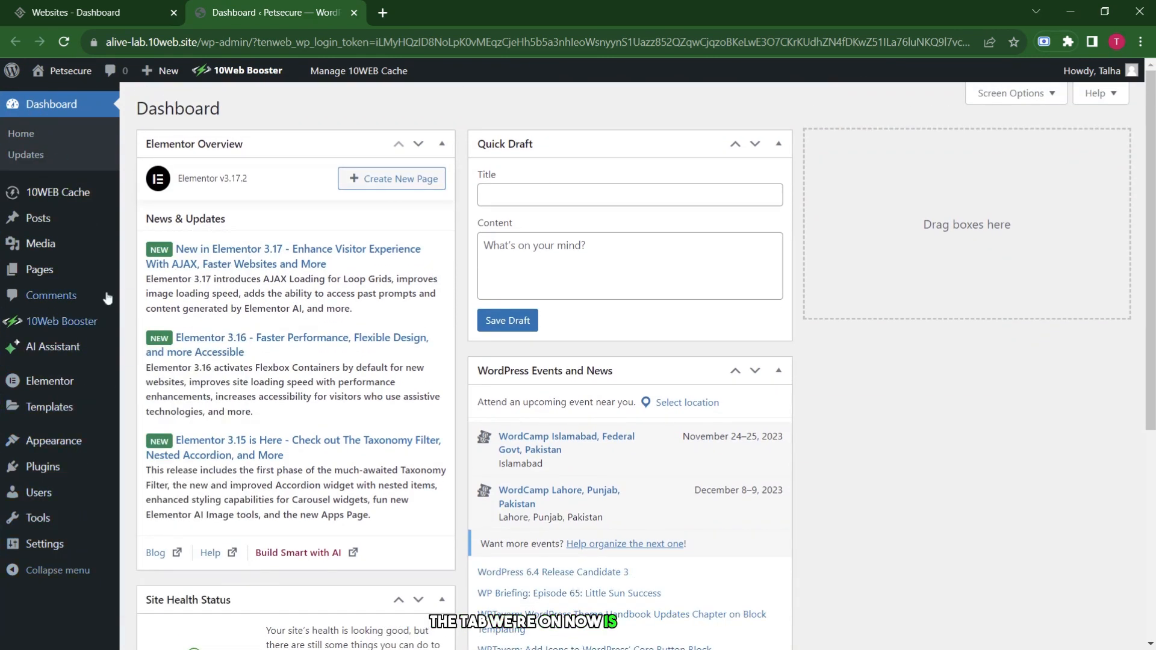
pyautogui.click(360, 12)
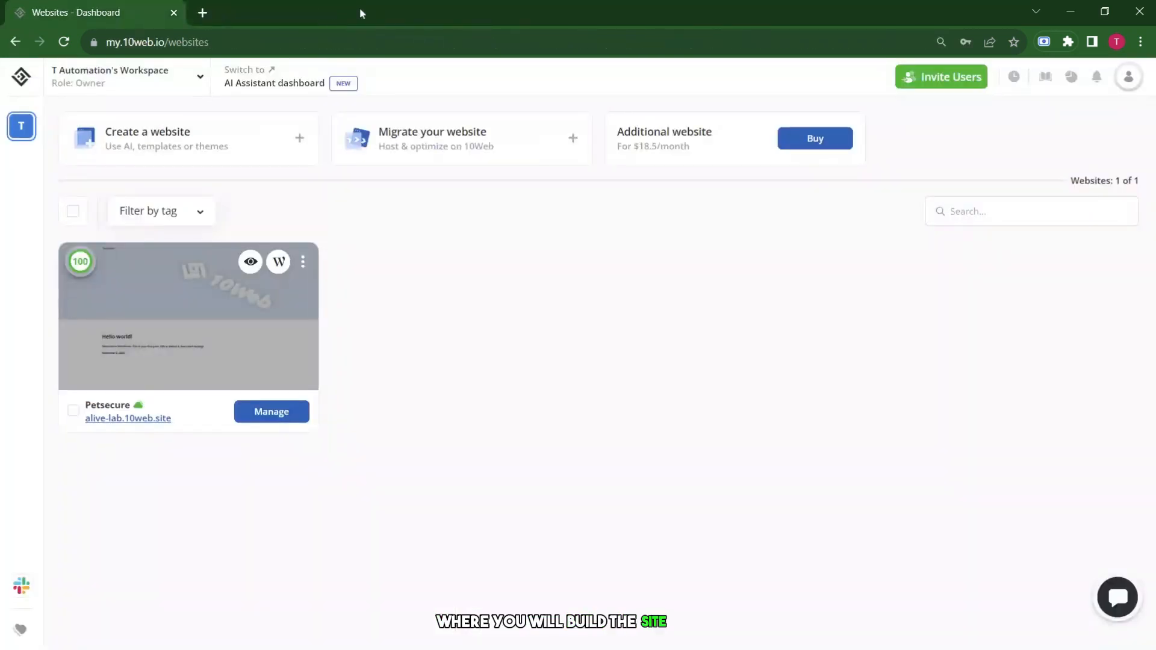
pyautogui.click(251, 261)
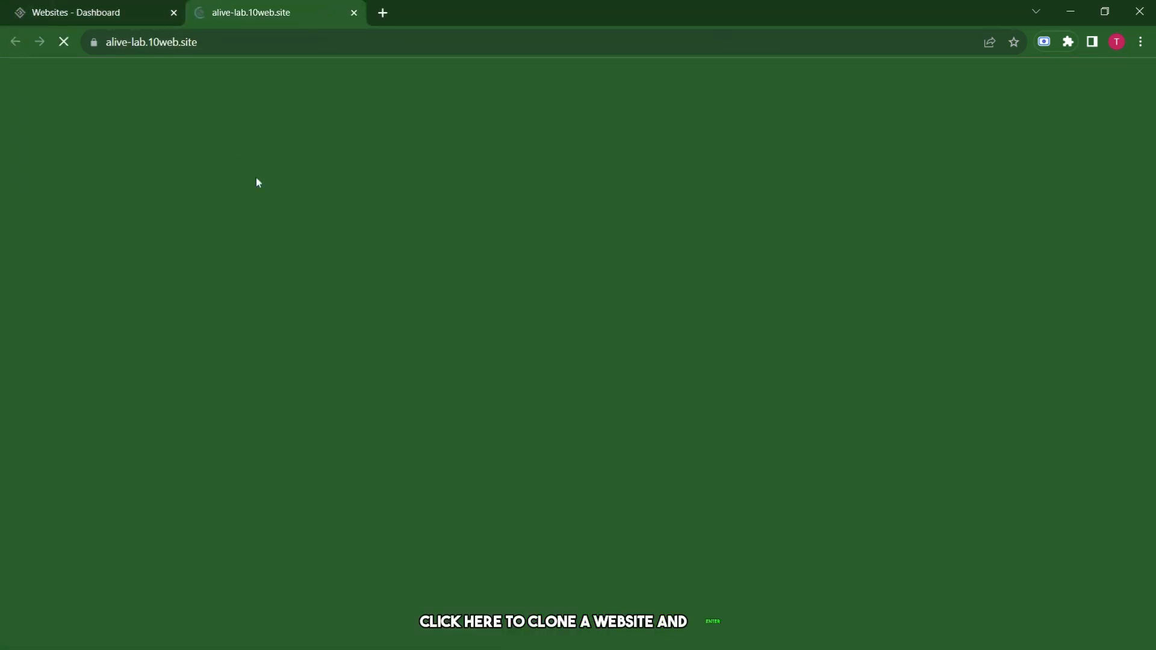
pyautogui.scroll(-1, 434, 340)
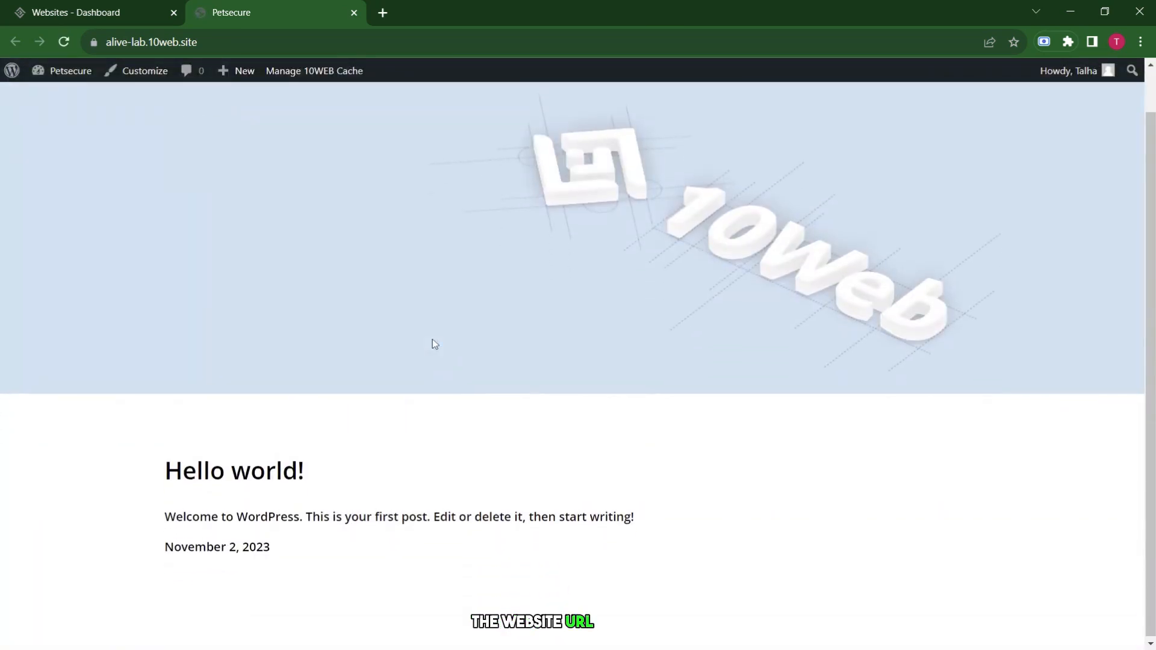
pyautogui.scroll(1, 434, 340)
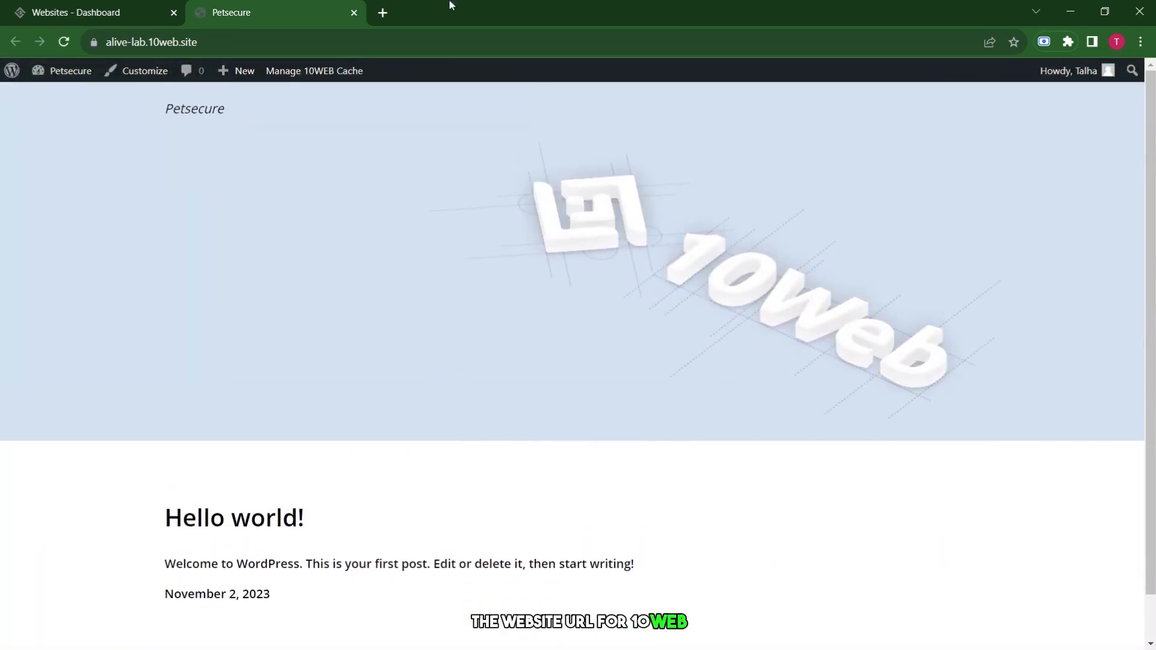
pyautogui.click(354, 13)
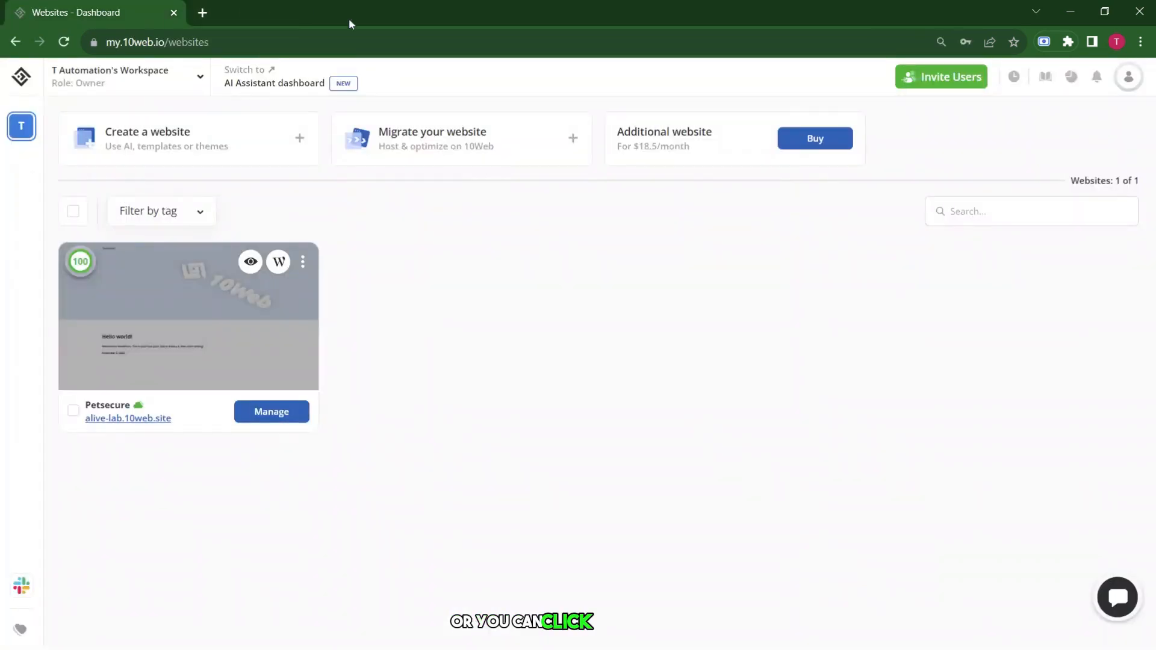
# Open the Petsecure website's management overview and go to its AI Builder.
pyautogui.click(304, 262)
pyautogui.click(274, 414)
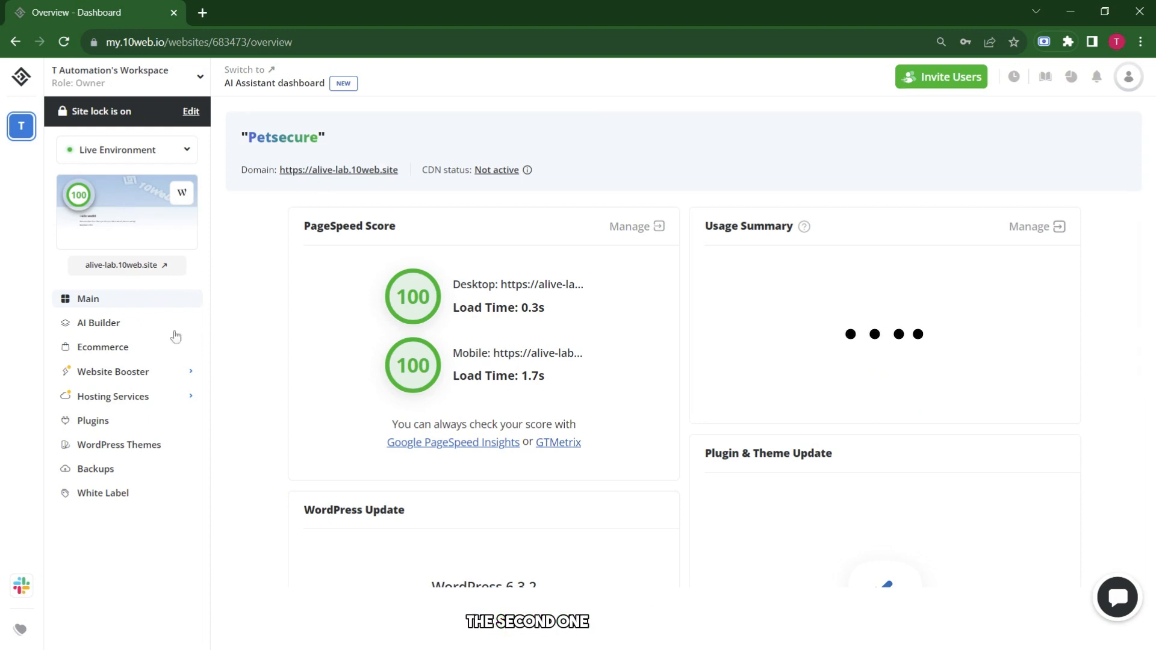
pyautogui.click(120, 326)
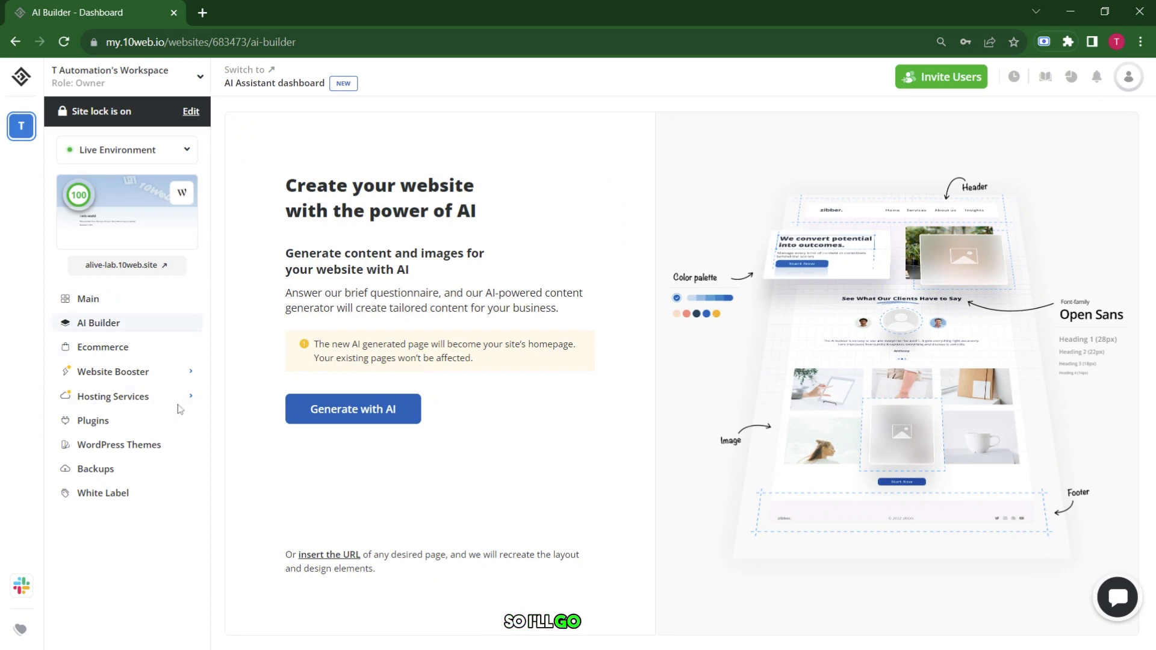
# Start an informational AI website with Pet & Animal as the business type.
pyautogui.click(342, 412)
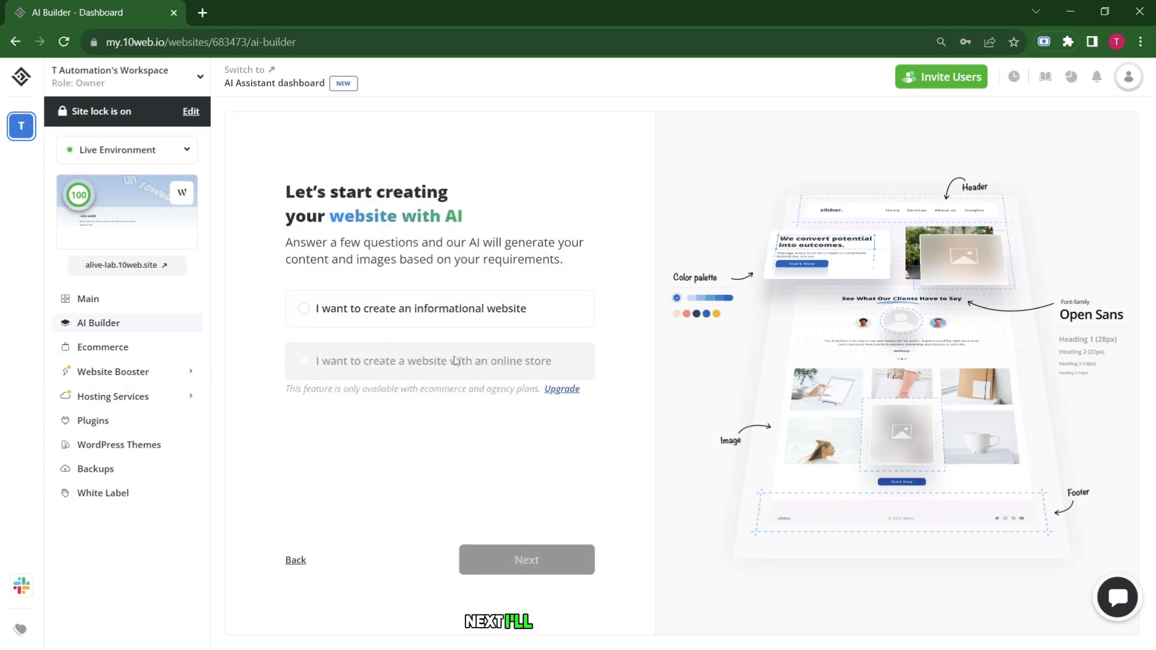
pyautogui.click(506, 308)
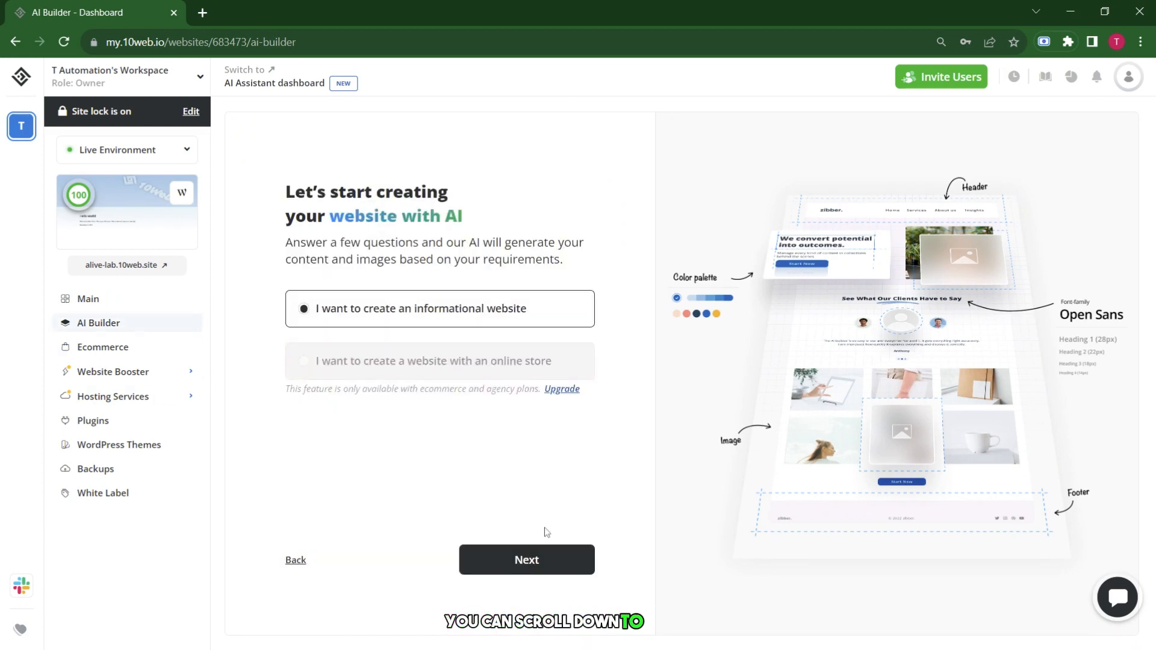
pyautogui.click(548, 560)
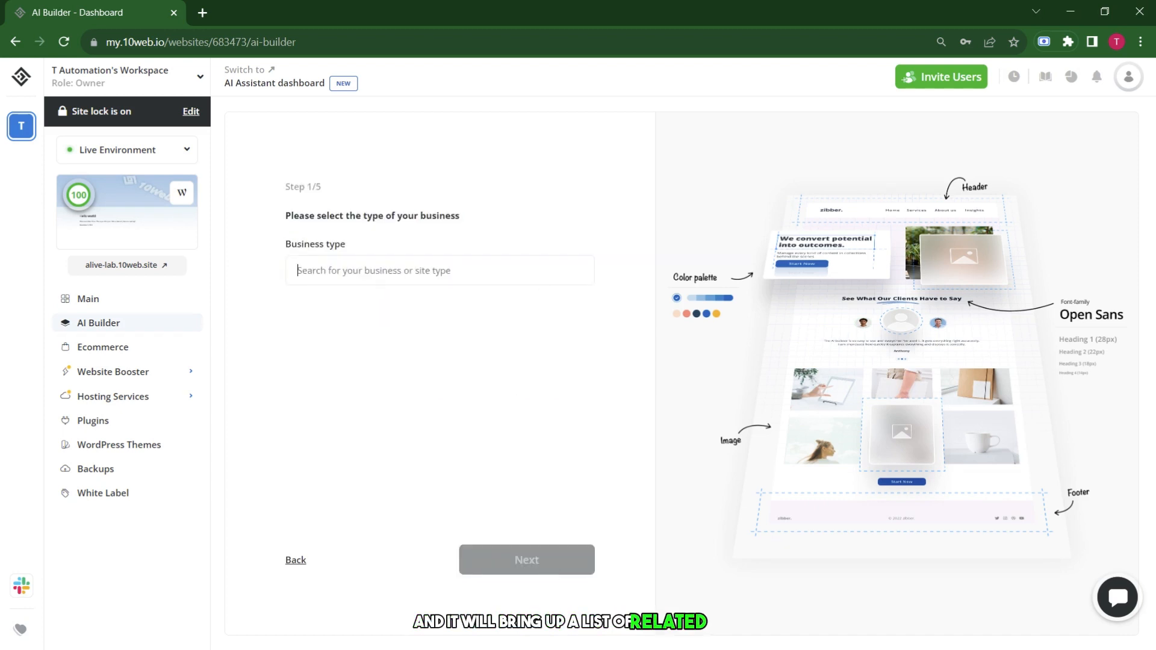
pyautogui.write('pet')
pyautogui.scroll(-5, 384, 385)
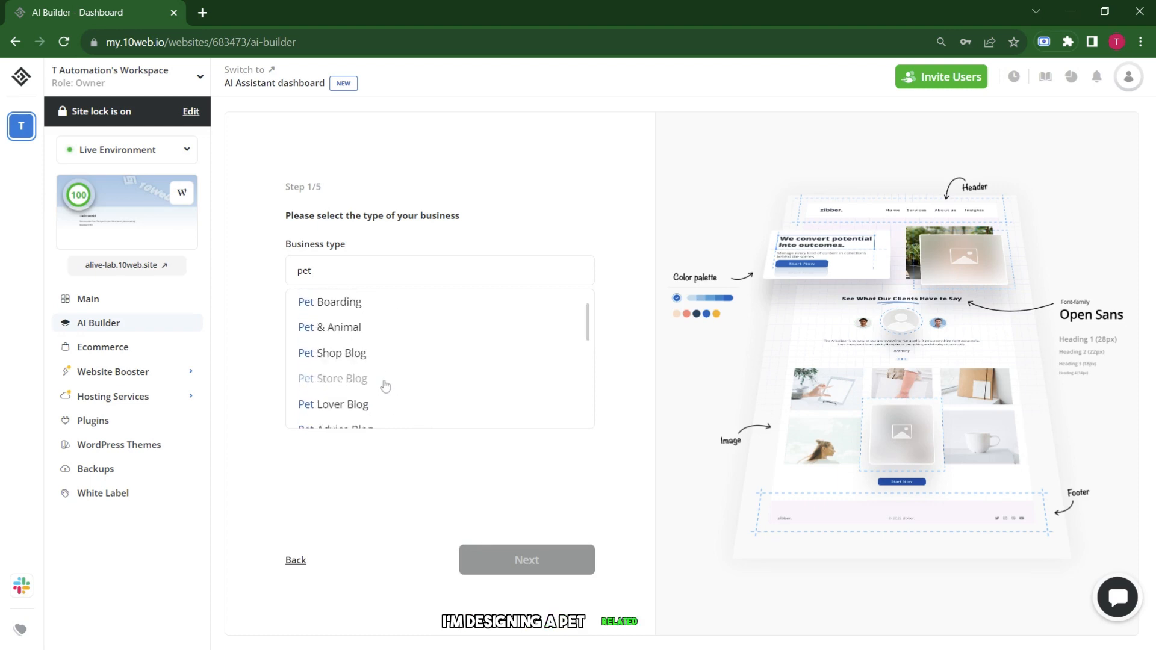
pyautogui.click(345, 327)
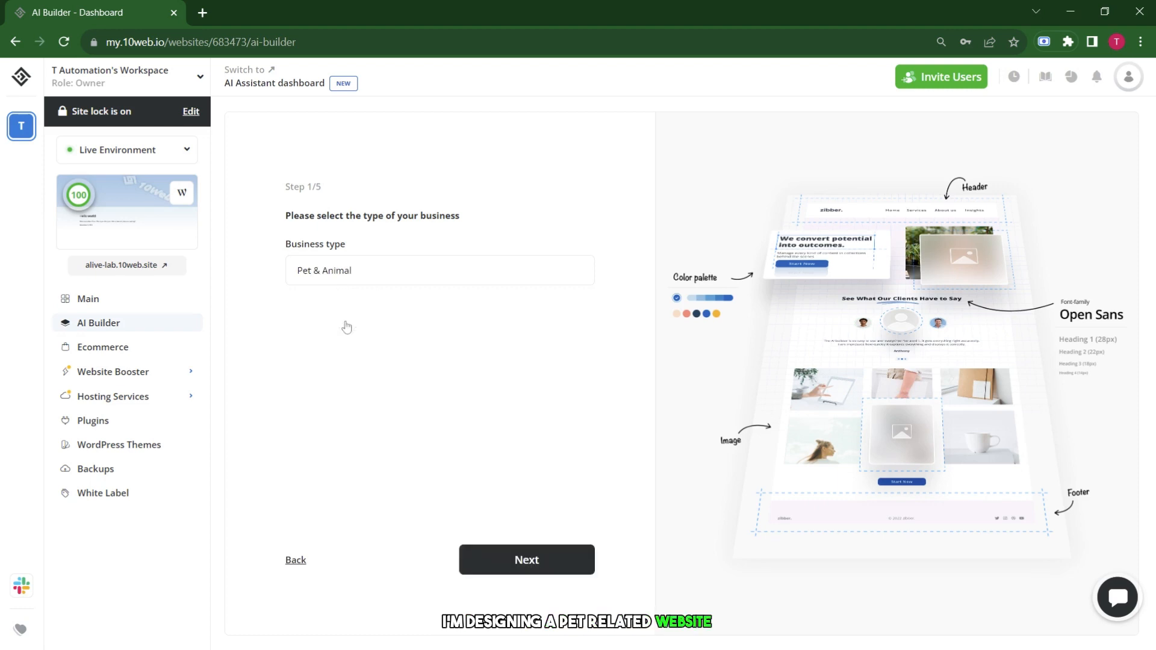
pyautogui.click(516, 566)
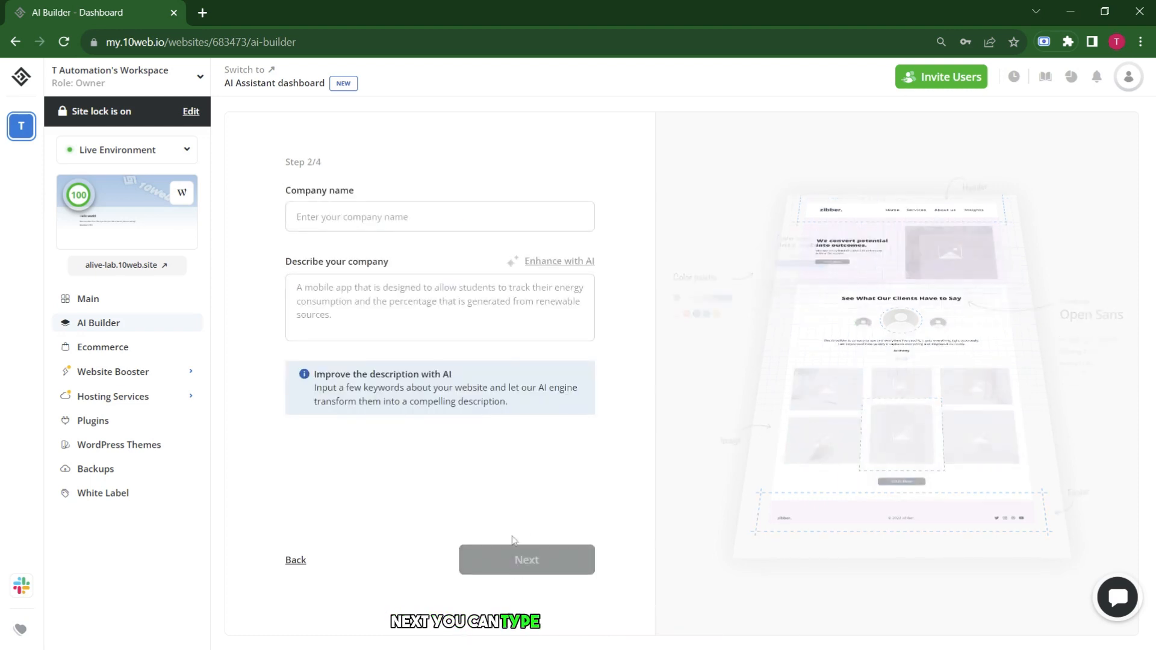
# Enter company name 'Shapar Industries' and an AI-enhanced pets-and-animals description, then continue.
pyautogui.click(385, 217)
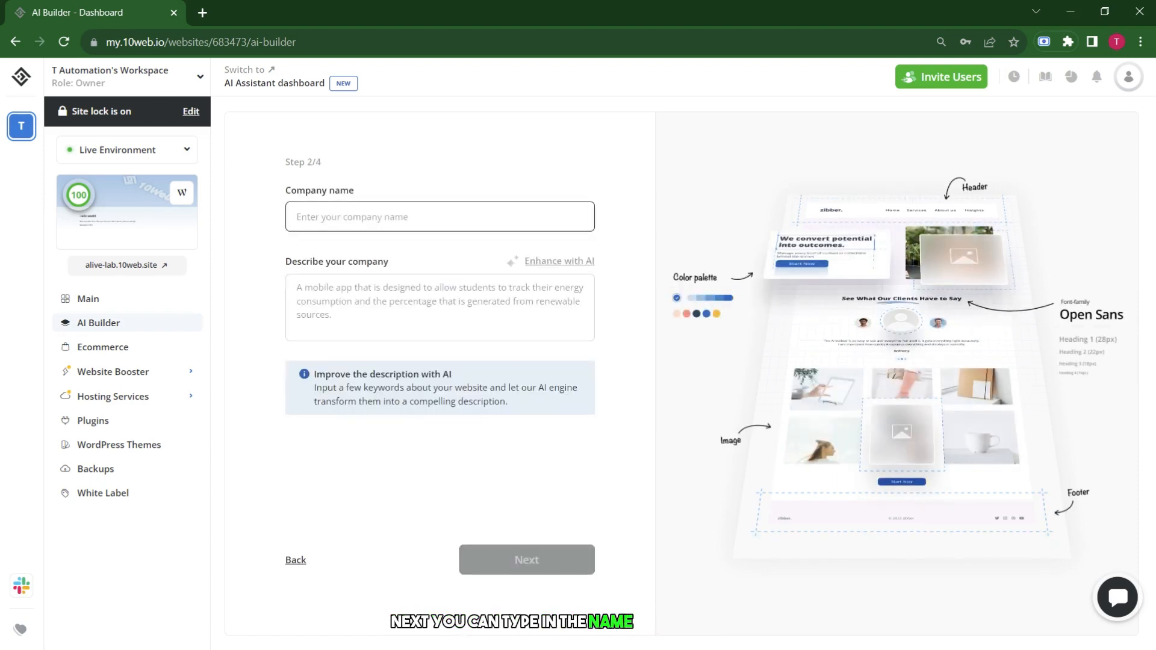
pyautogui.write('Shapar Institute')
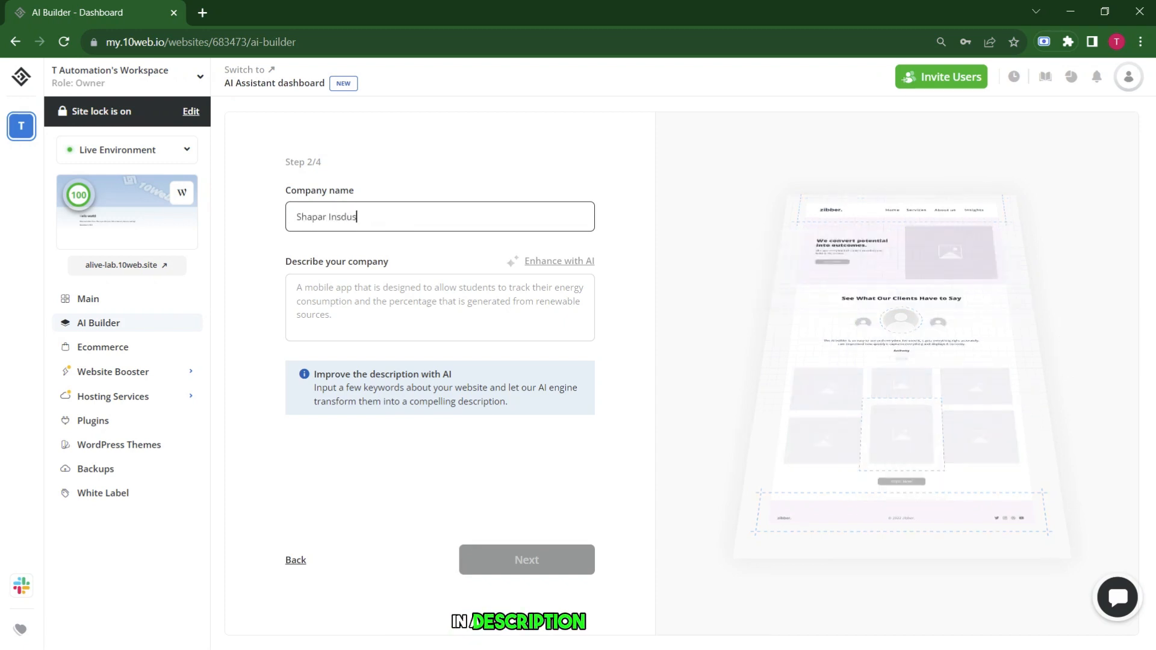
pyautogui.press('BackSpace')
pyautogui.press('BackSpace')
pyautogui.press('BackSpace')
pyautogui.press('BackSpace')
pyautogui.press('BackSpace')
pyautogui.press('BackSpace')
pyautogui.write('dus')
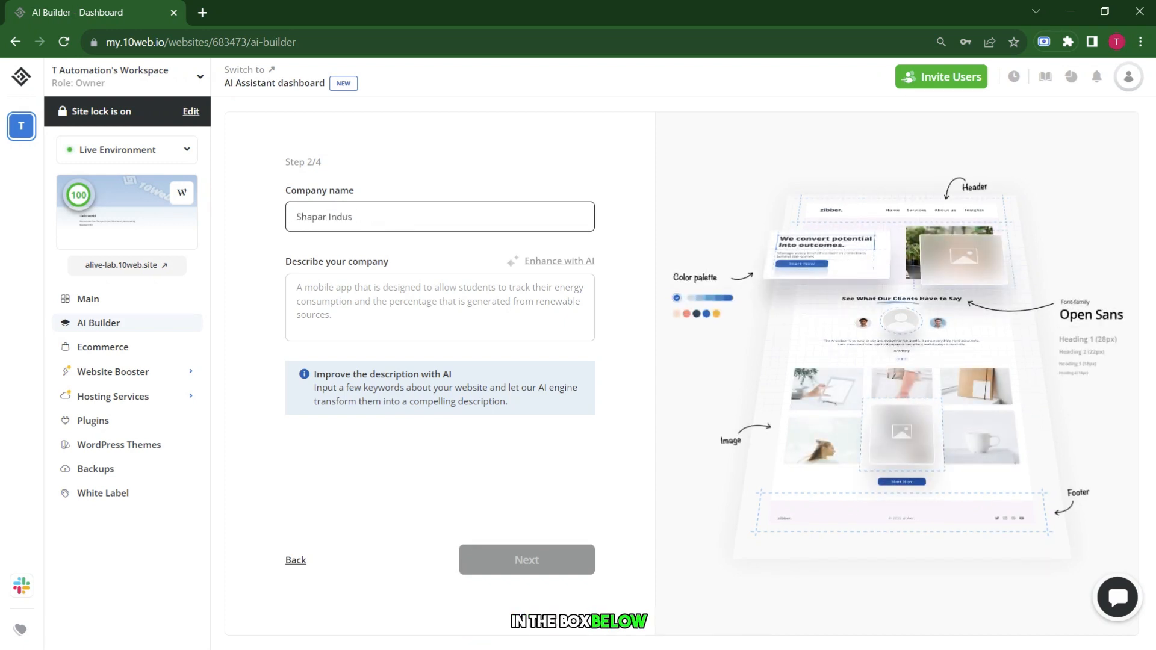
pyautogui.write('tries')
pyautogui.click(444, 318)
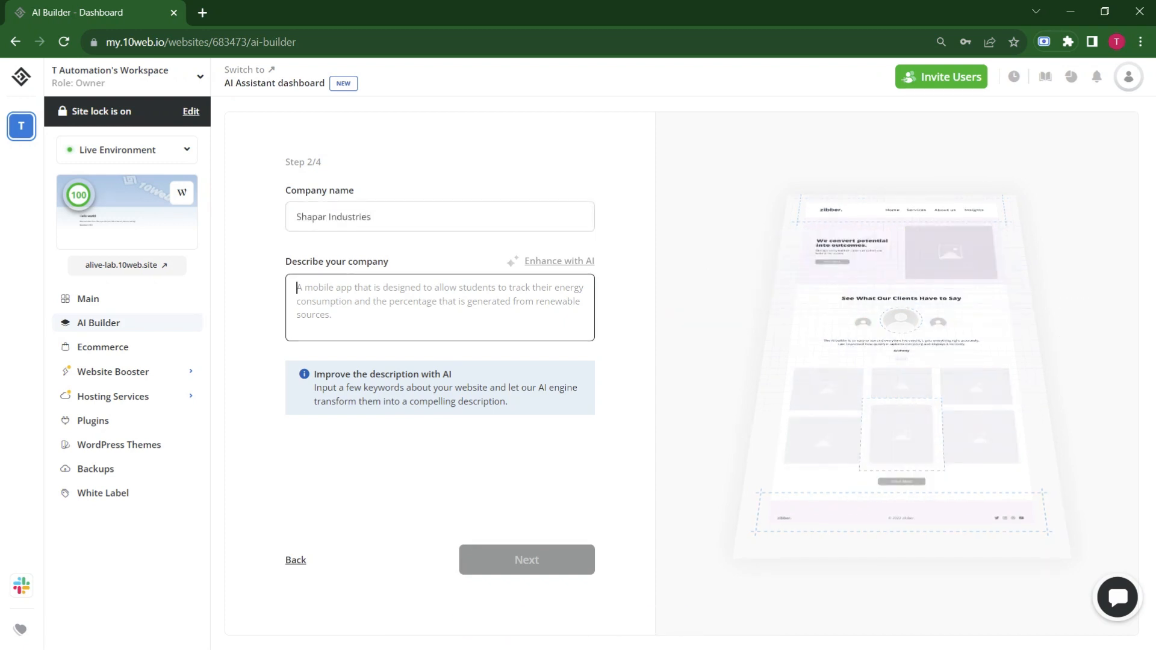
pyautogui.write('na')
pyautogui.press('BackSpace')
pyautogui.press('BackSpace')
pyautogui.write('nature of pets')
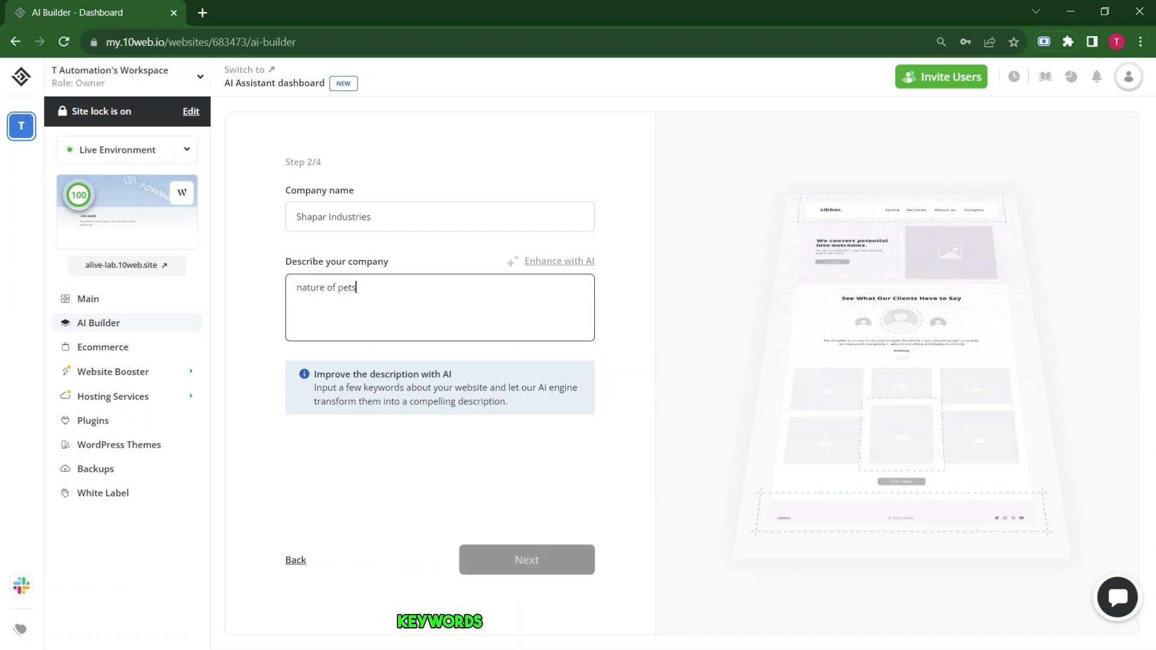
pyautogui.write(' and habitats and all informat')
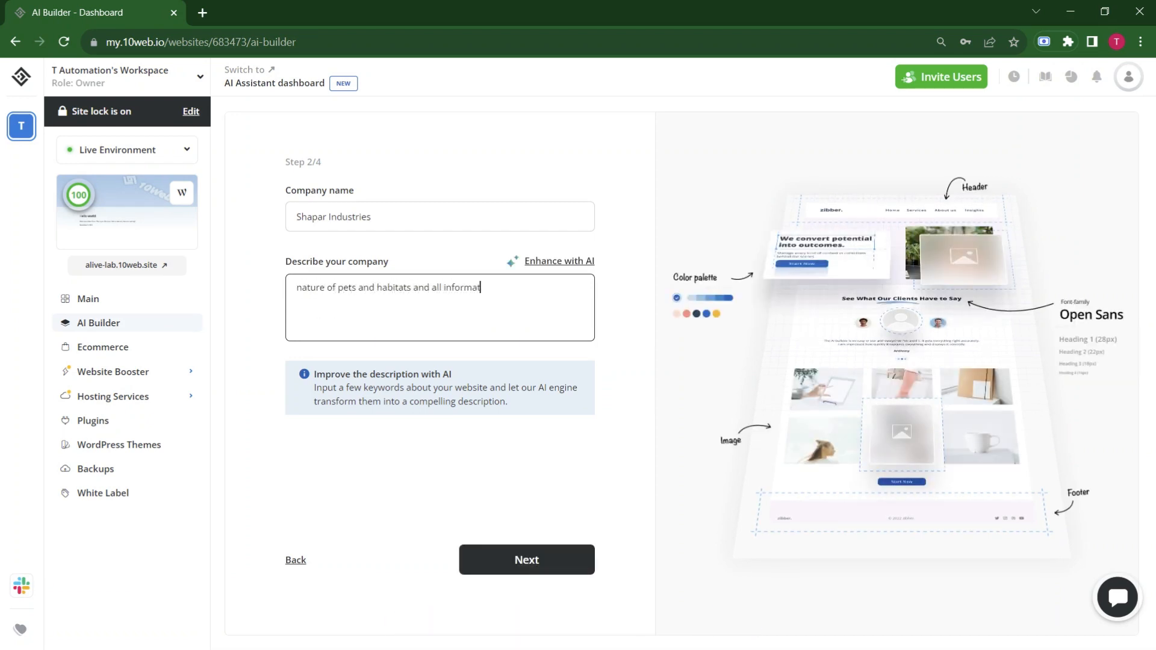
pyautogui.write('ion of animals')
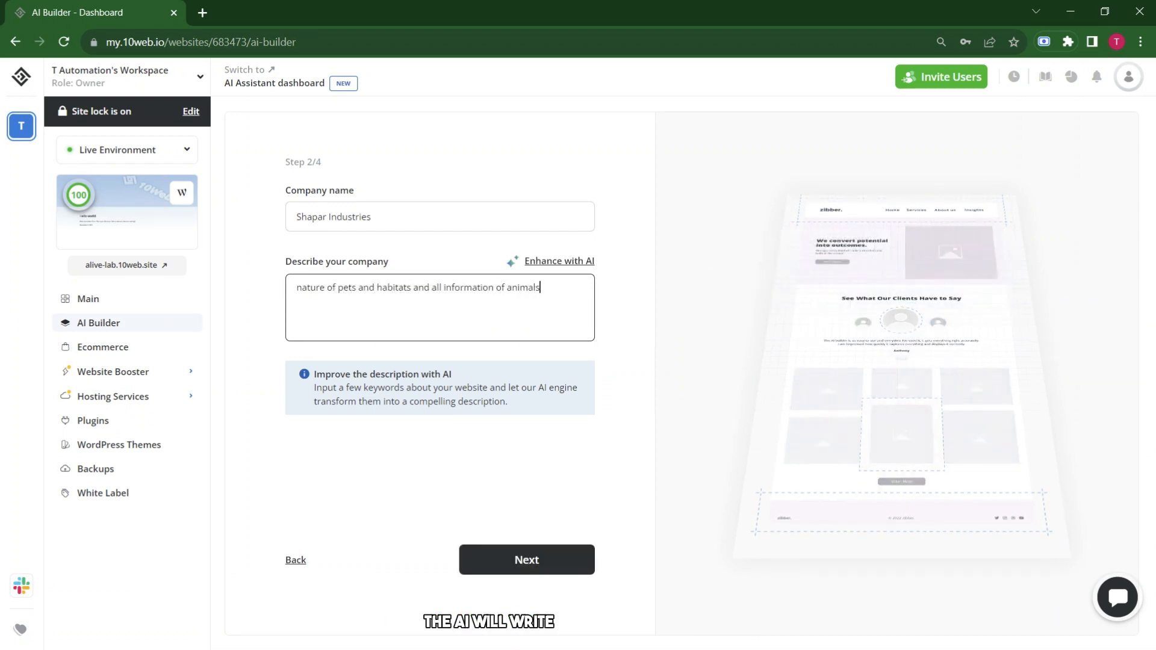
pyautogui.click(581, 262)
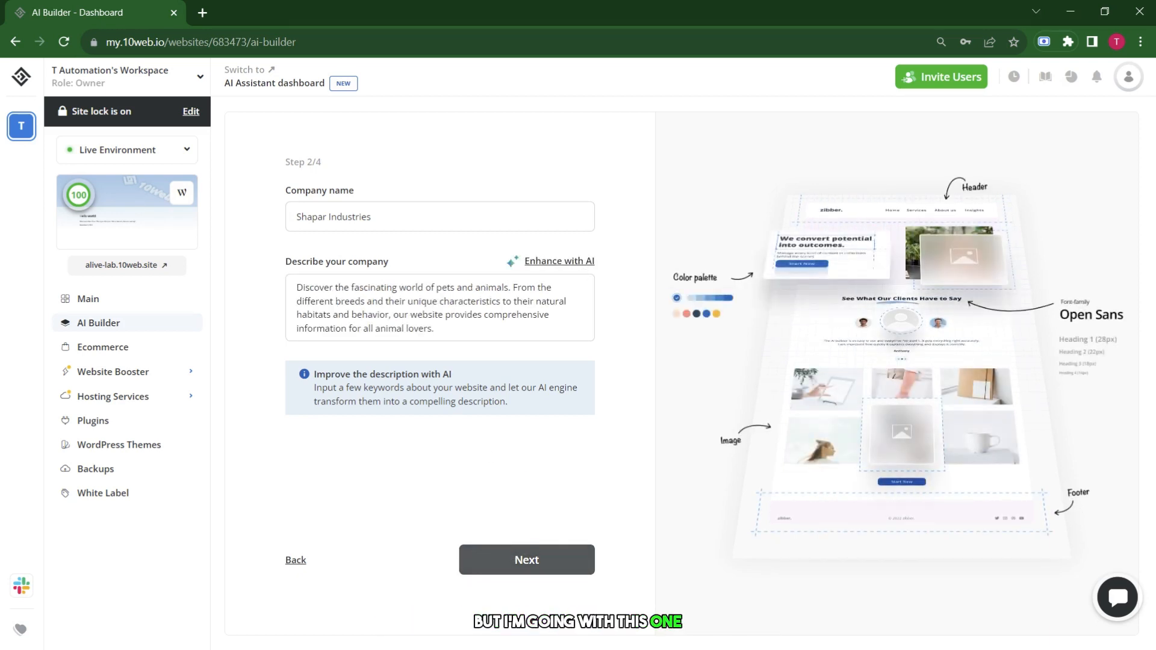
pyautogui.click(527, 560)
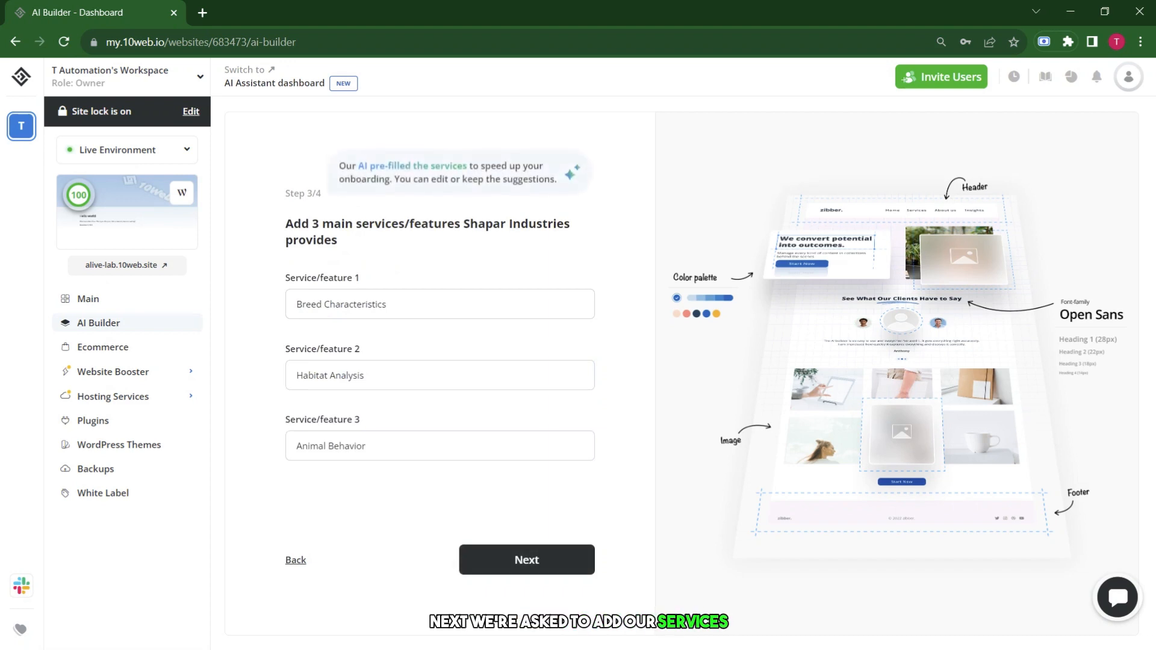
# Accept the suggested services, choose the Formal tone, and finalize the website generation.
pyautogui.click(525, 561)
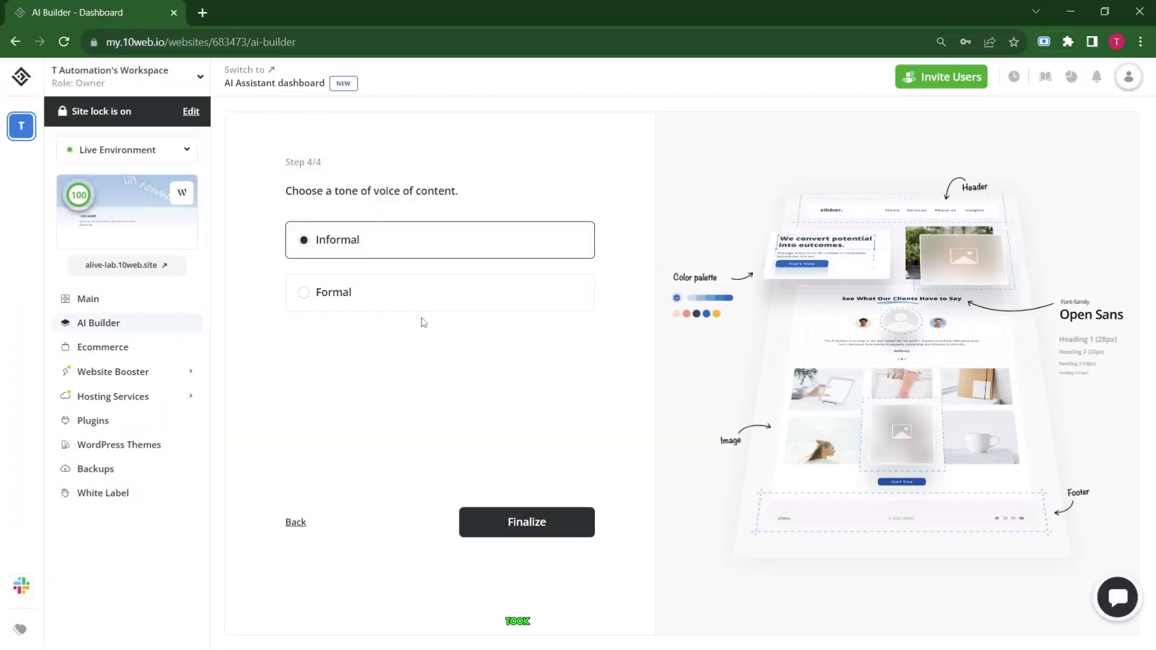
pyautogui.click(445, 295)
pyautogui.click(527, 522)
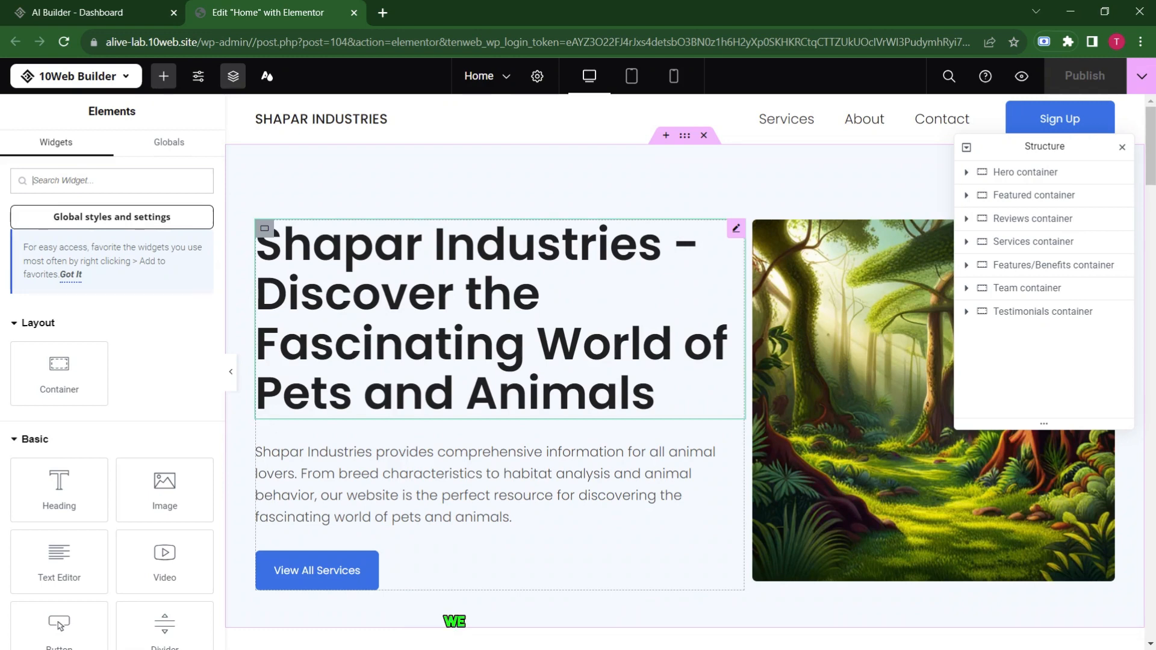
pyautogui.scroll(-7, 498, 333)
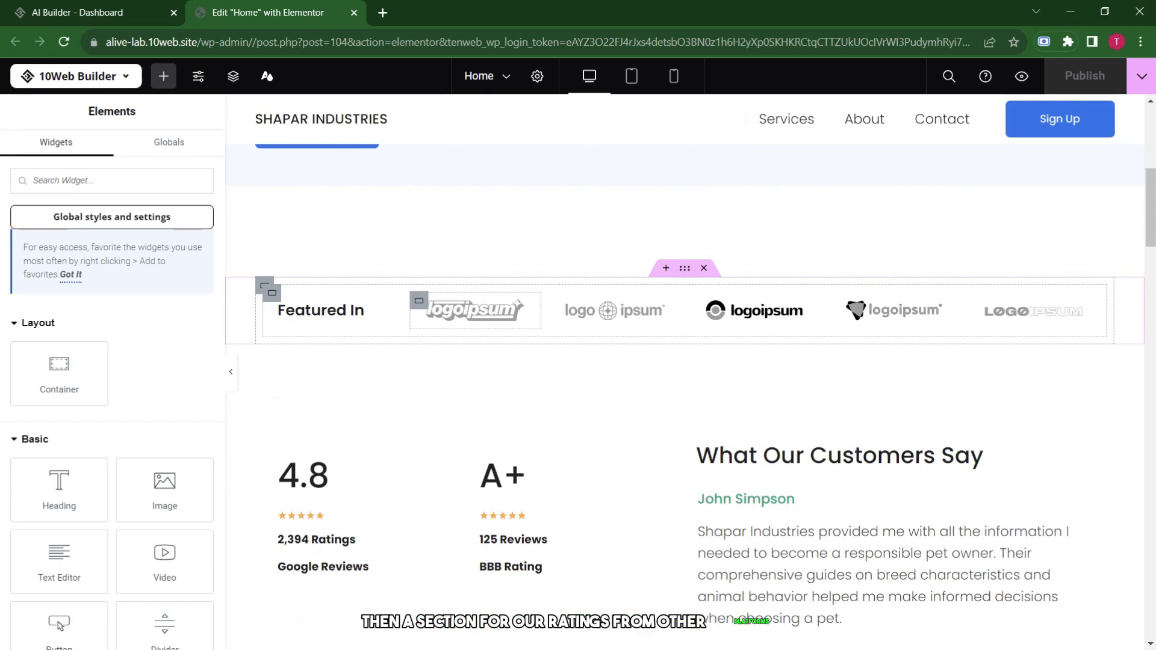
pyautogui.scroll(-2, 498, 333)
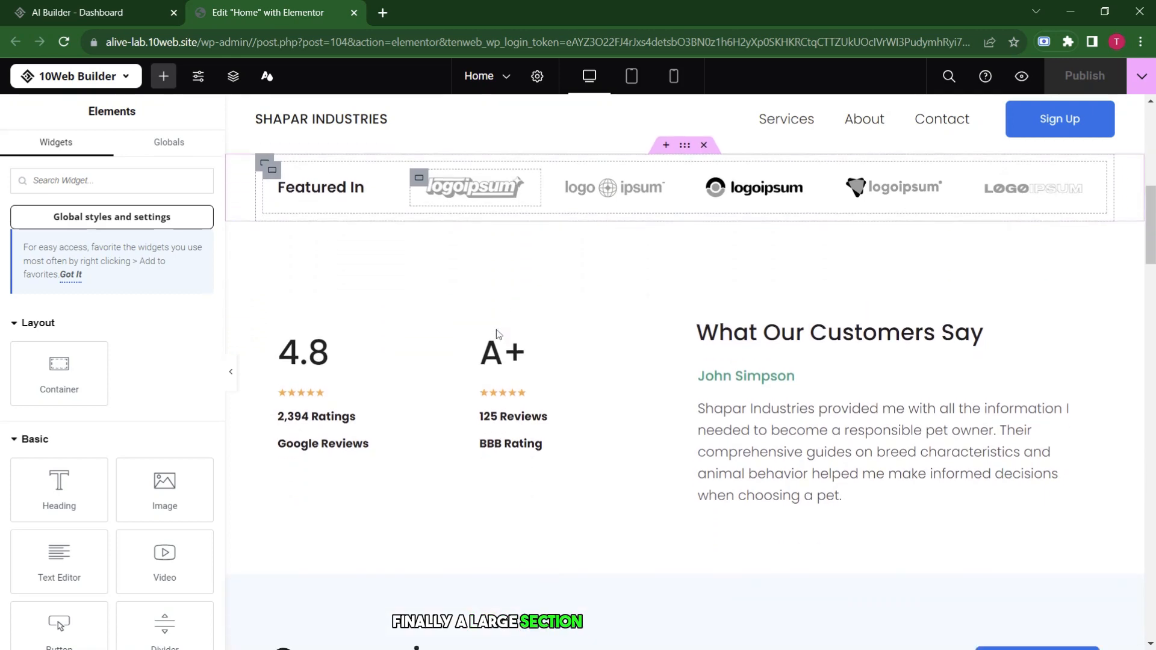
pyautogui.scroll(-3, 498, 333)
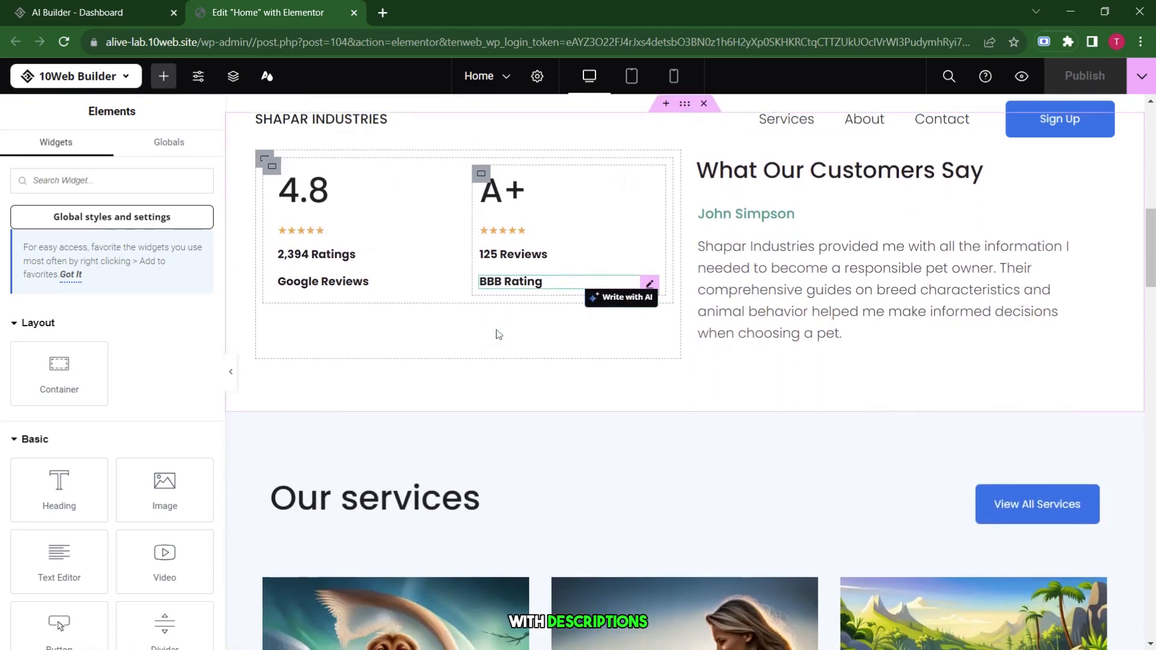
pyautogui.scroll(-10, 498, 335)
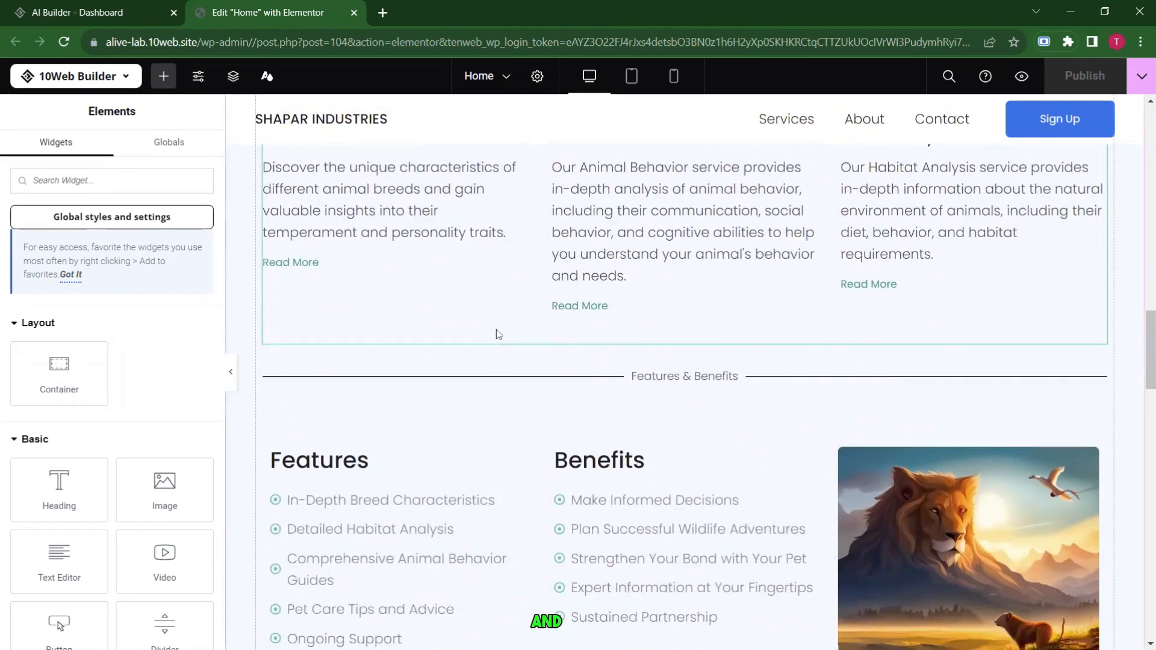
pyautogui.scroll(-12, 498, 335)
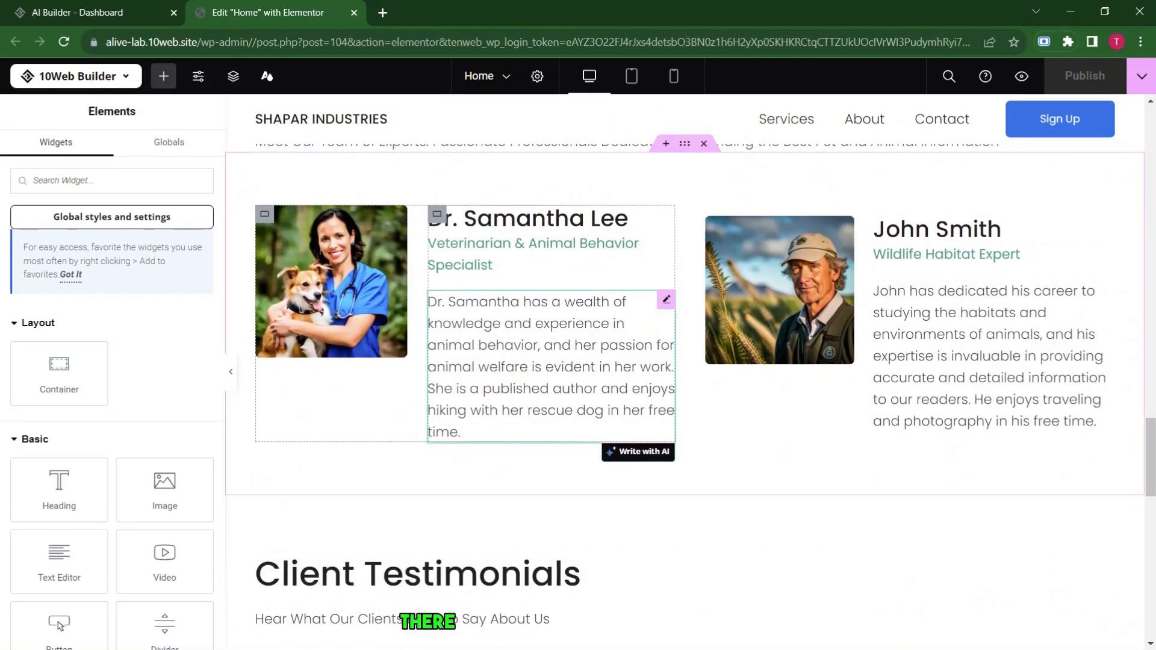
pyautogui.scroll(-5, 498, 335)
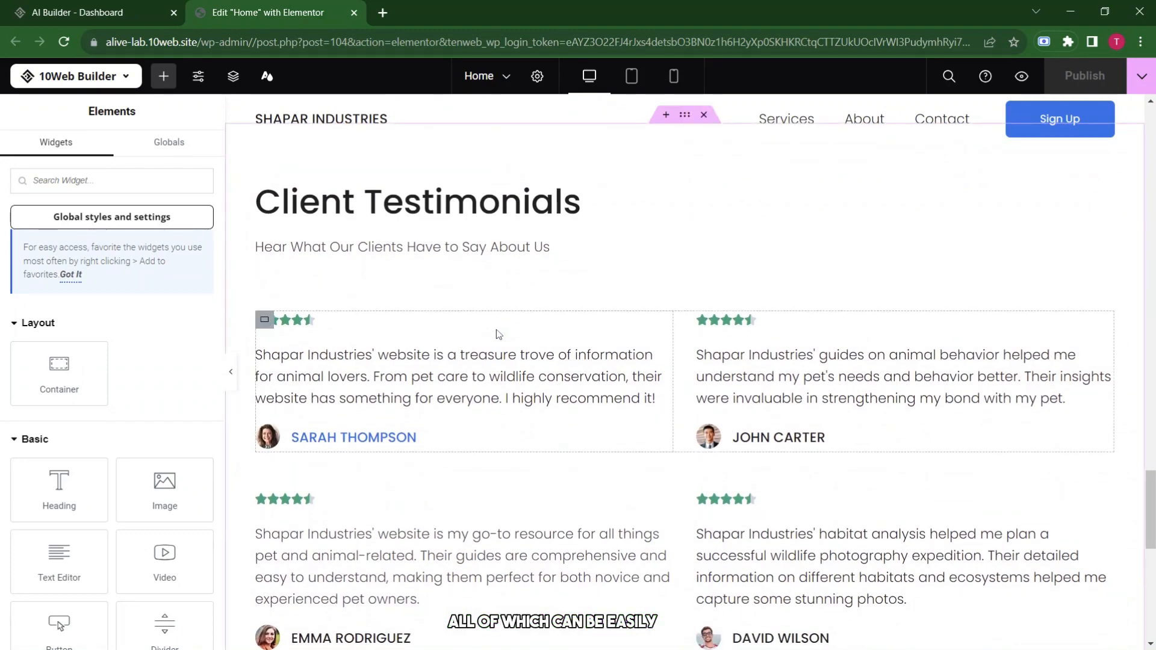
pyautogui.scroll(15, 476, 534)
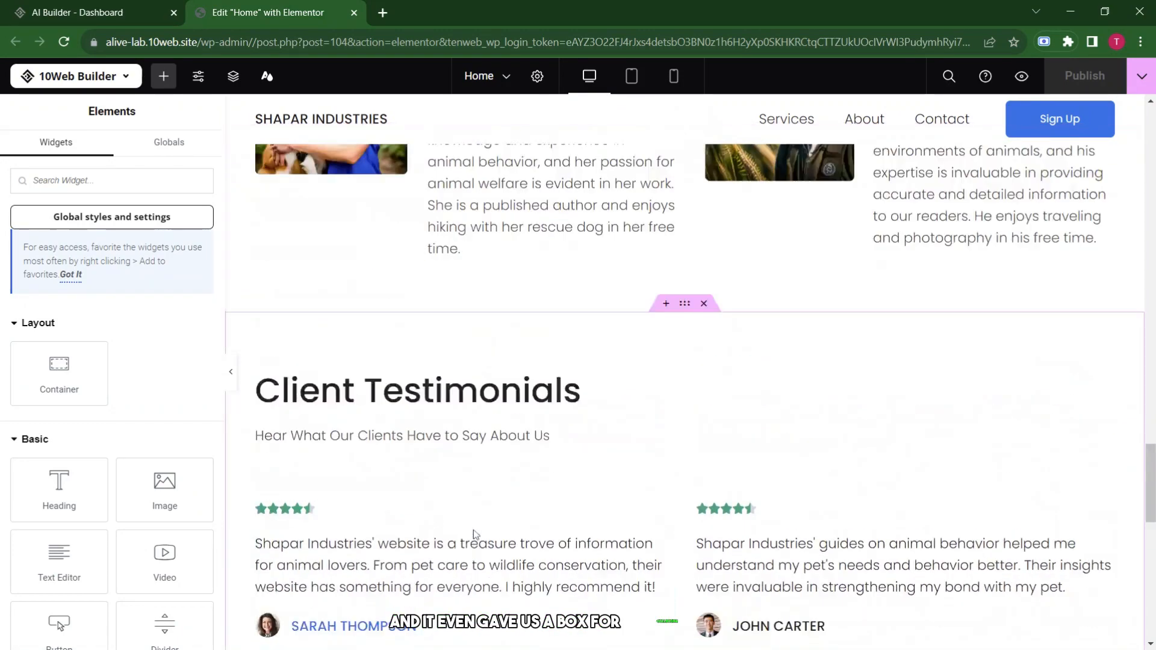
pyautogui.scroll(-2, 475, 535)
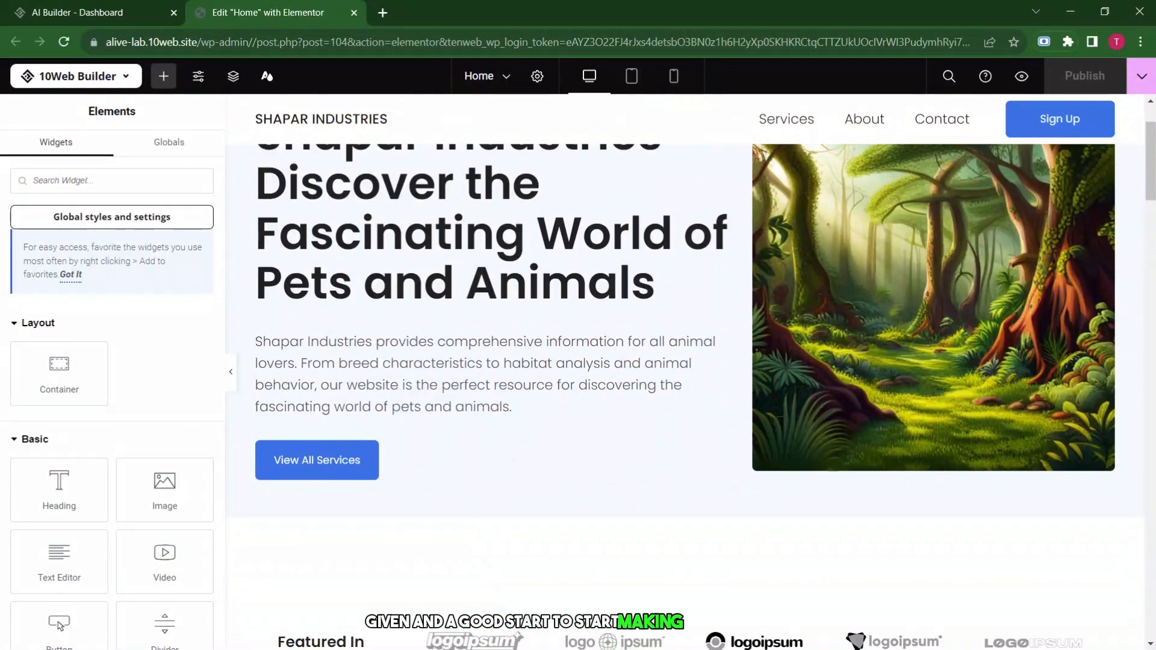
pyautogui.scroll(1, 436, 498)
pyautogui.scroll(-7, 384, 426)
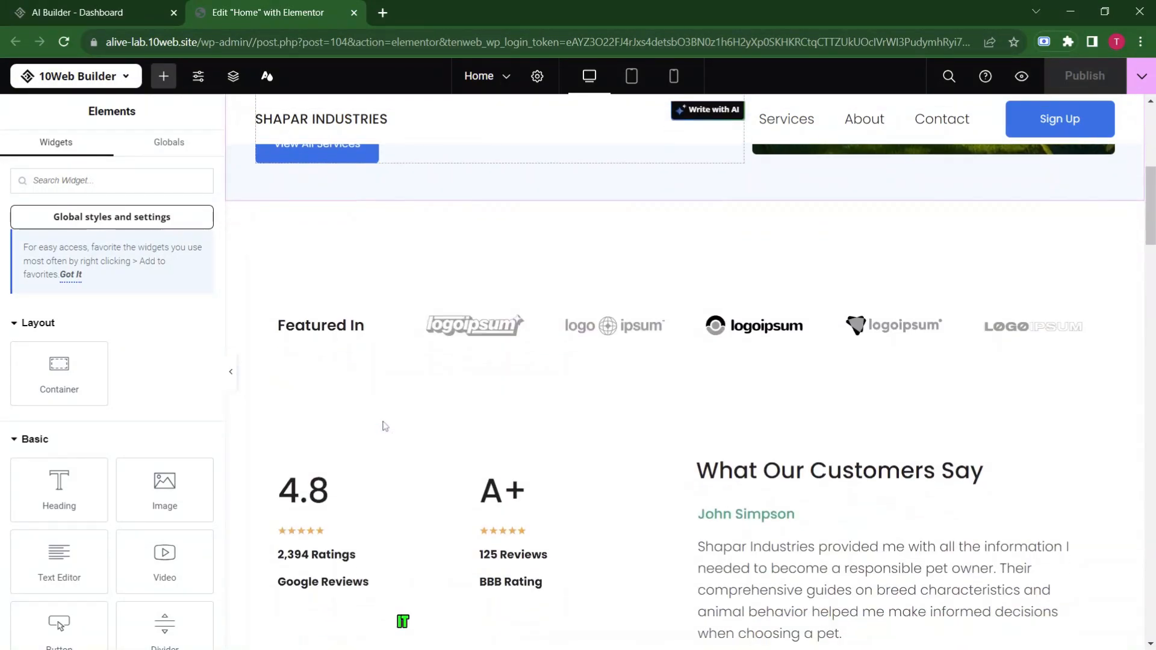
pyautogui.scroll(-7, 385, 427)
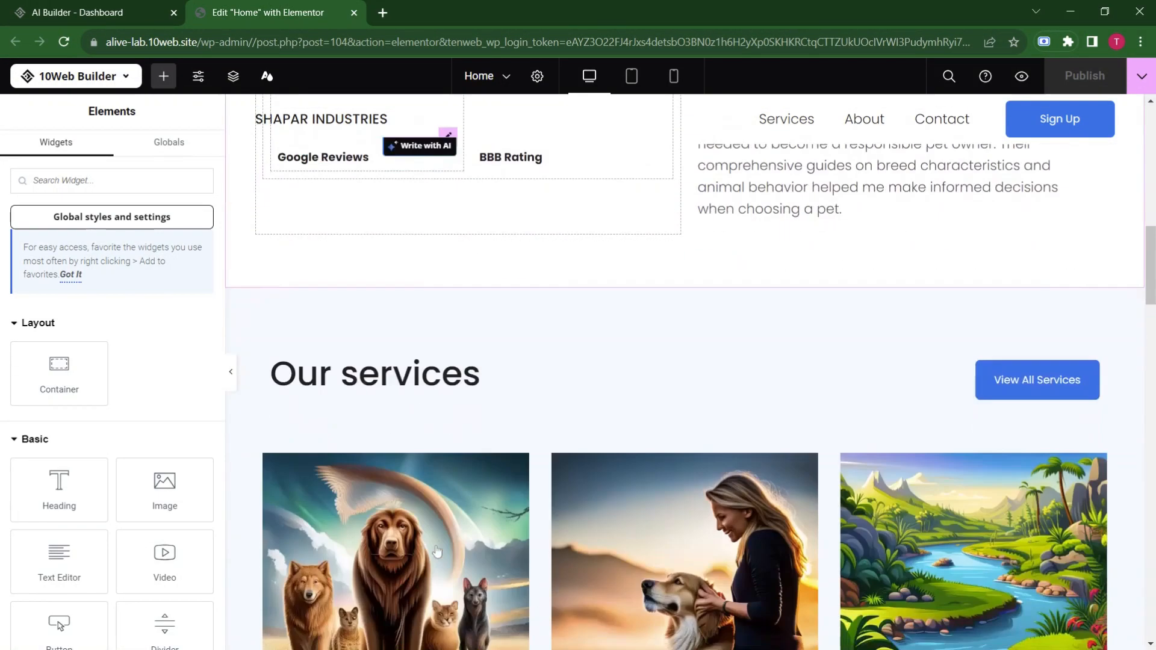
pyautogui.scroll(-4, 437, 552)
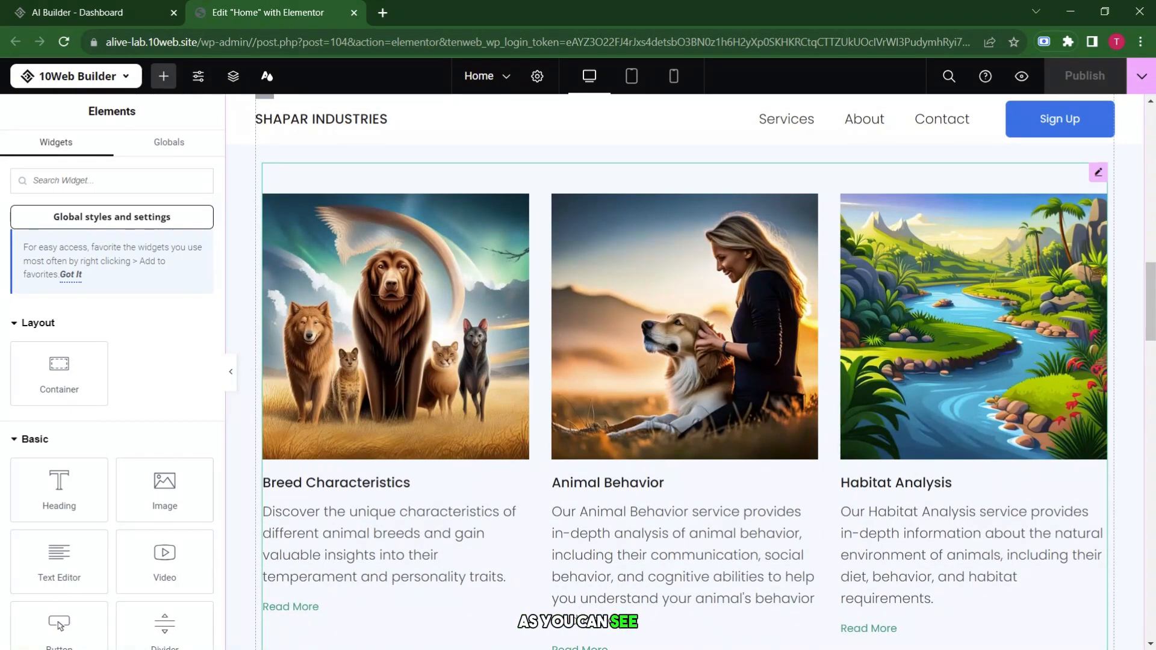
pyautogui.scroll(-12, 725, 325)
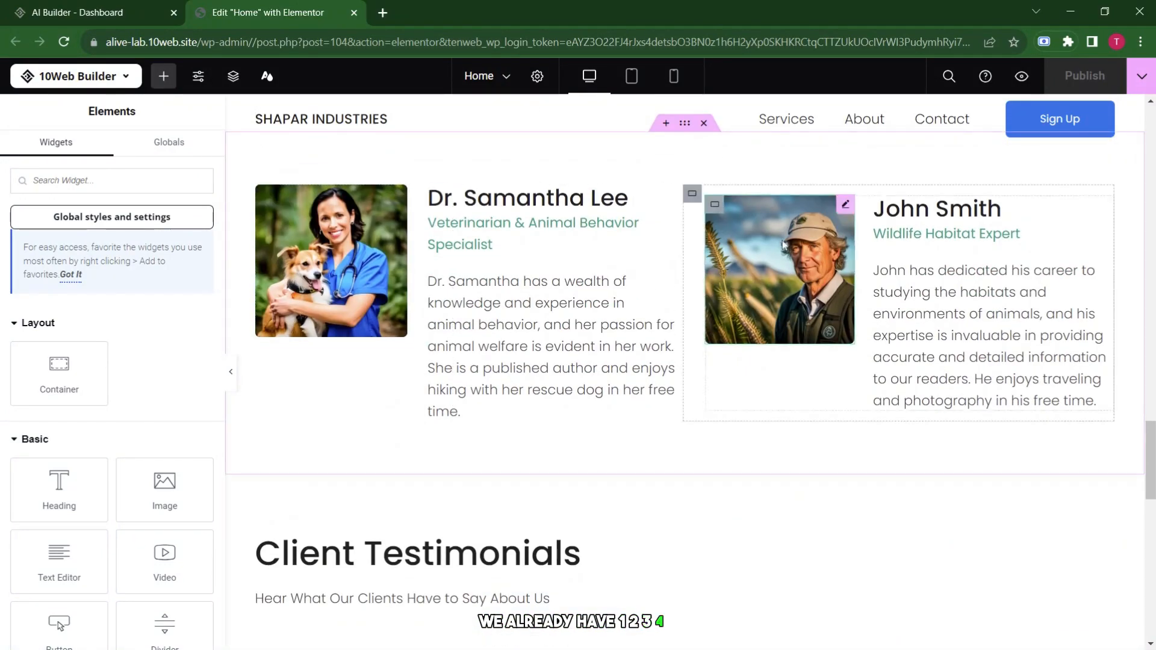
pyautogui.scroll(-12, 583, 302)
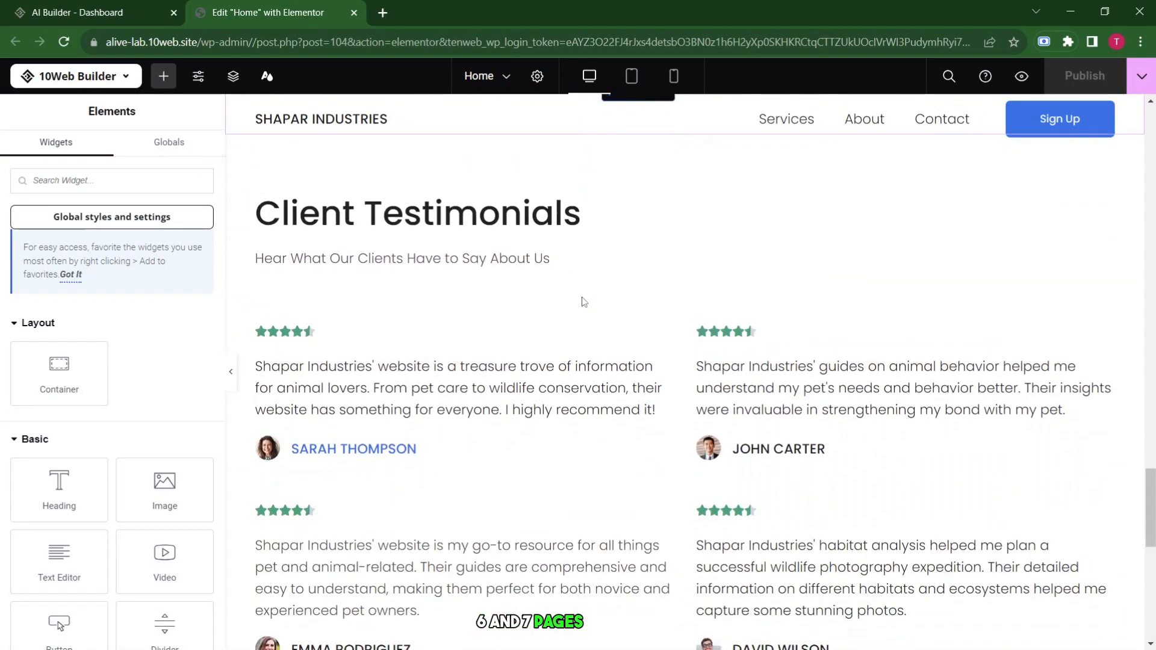
pyautogui.scroll(1, 684, 373)
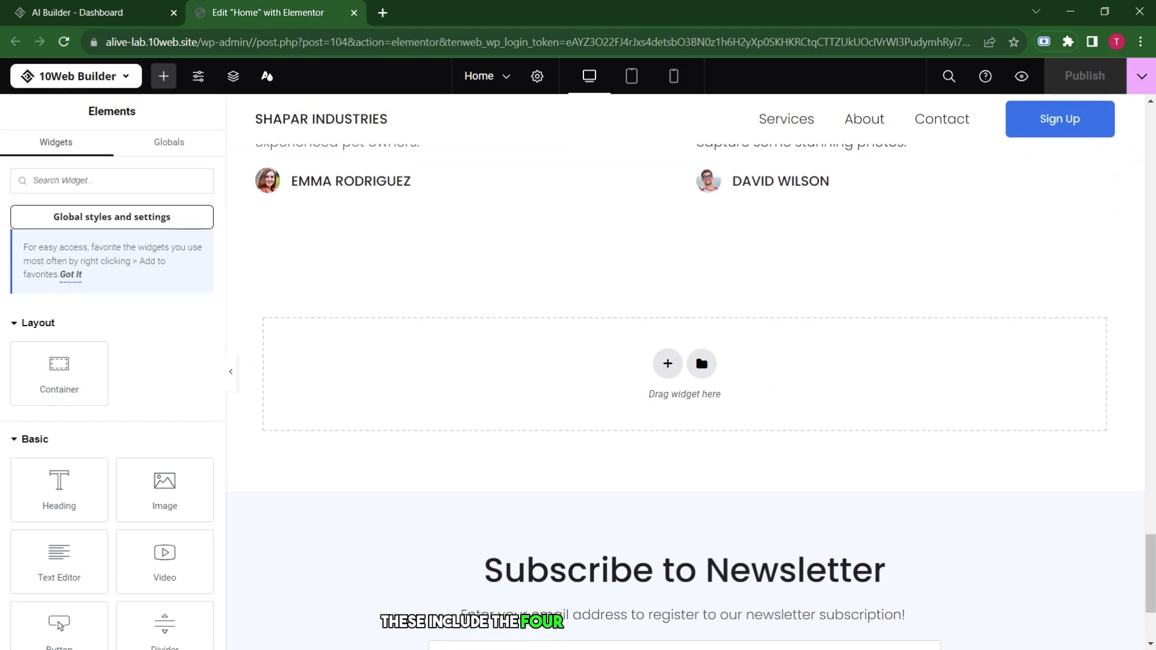
pyautogui.scroll(-3, 684, 372)
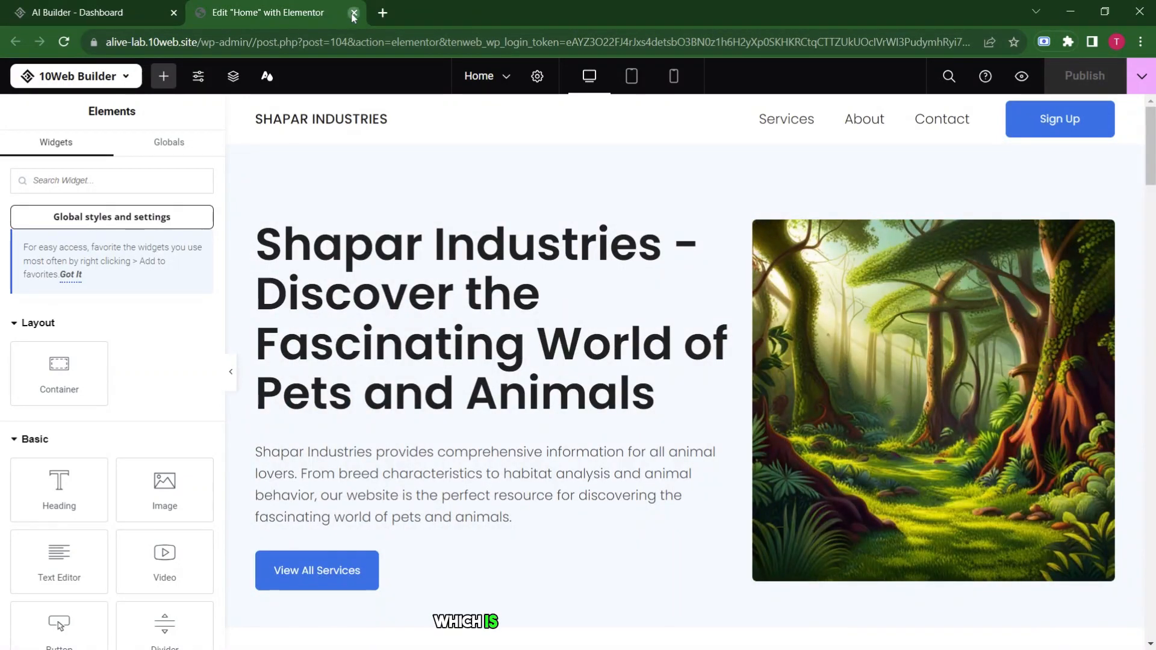
# Close the home page editor and open the live Services page from the pages list.
pyautogui.click(353, 14)
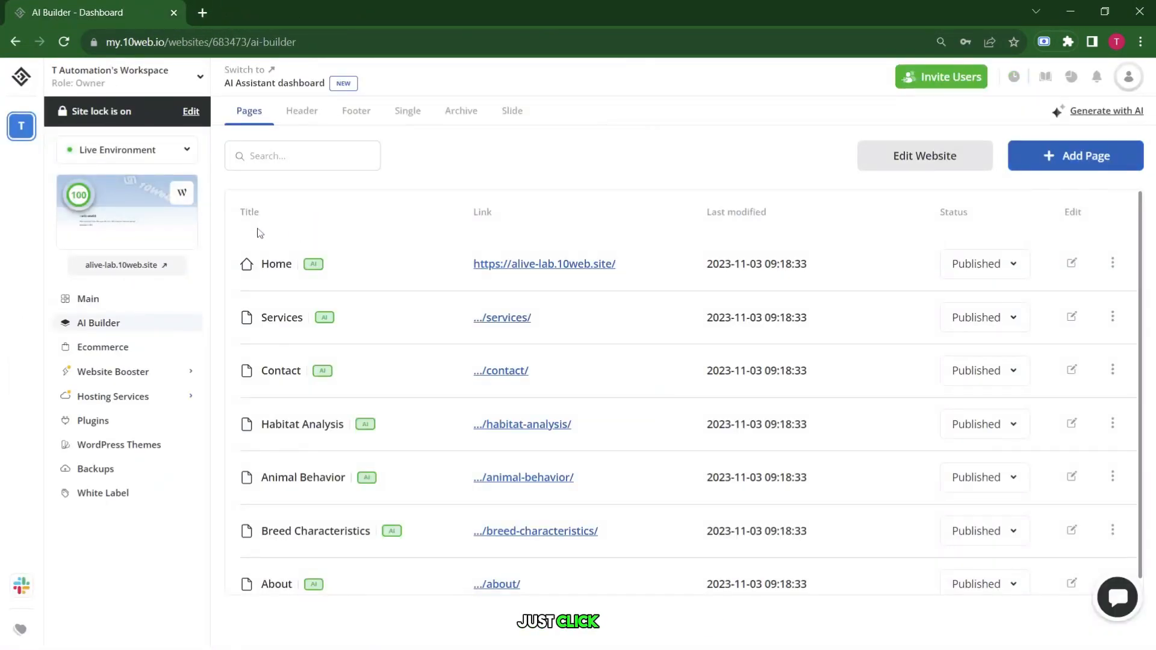
pyautogui.scroll(-1, 397, 331)
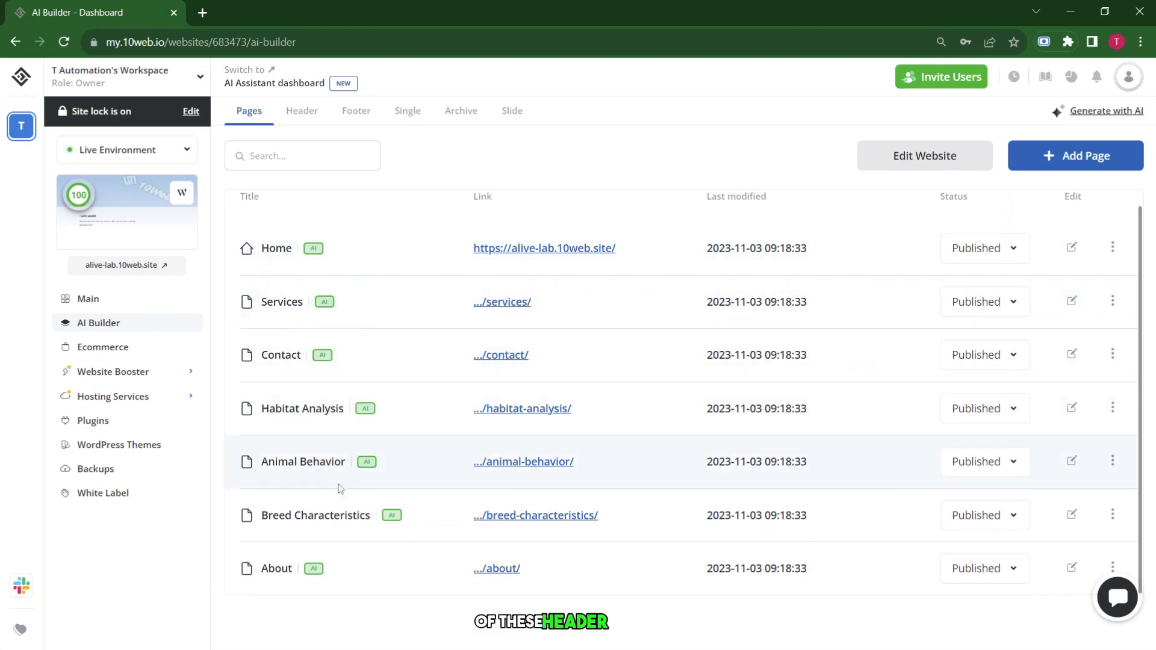
pyautogui.scroll(1, 446, 382)
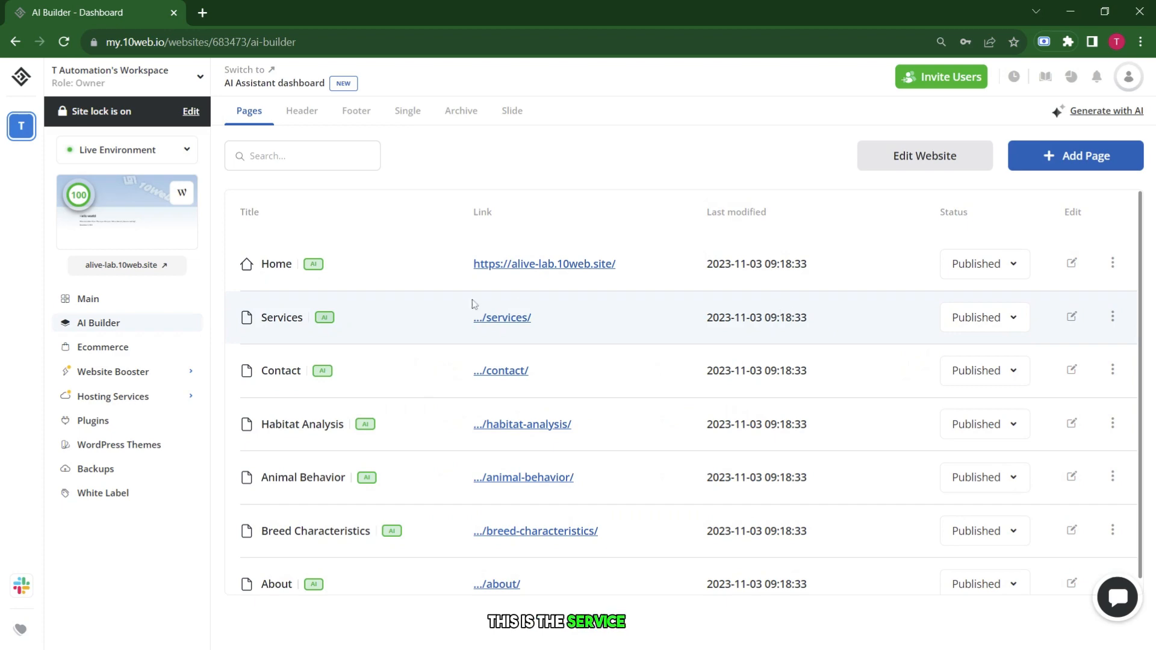
pyautogui.click(499, 320)
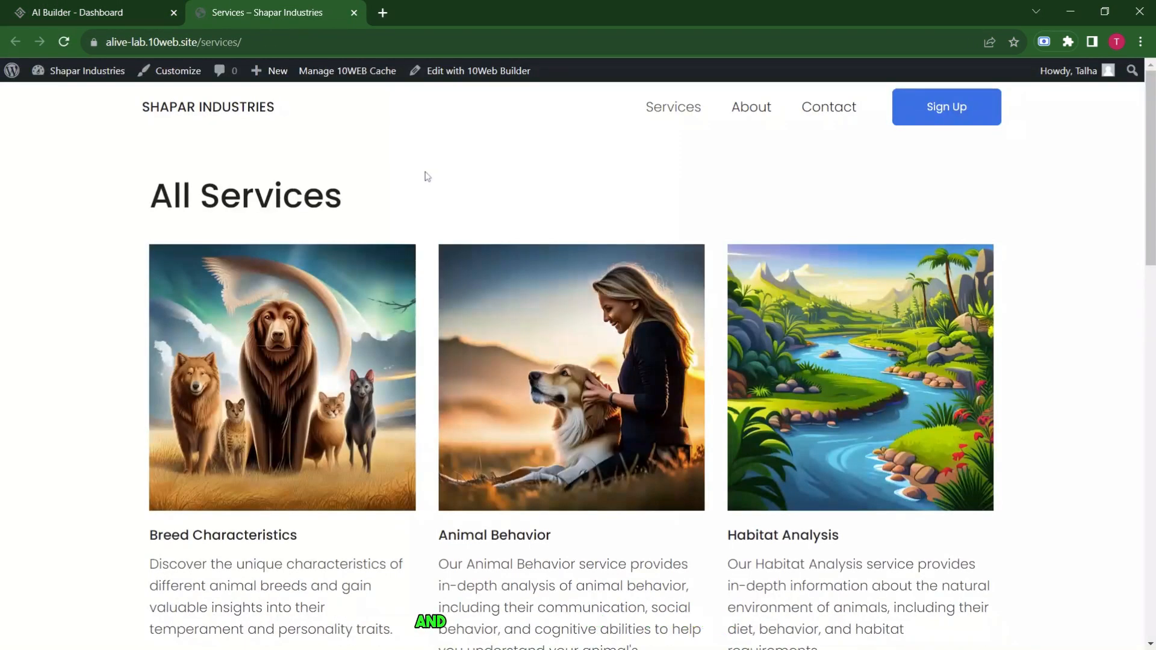
# Open the Services page in 10Web Builder from the admin bar.
pyautogui.scroll(-8, 425, 175)
pyautogui.scroll(5, 168, 344)
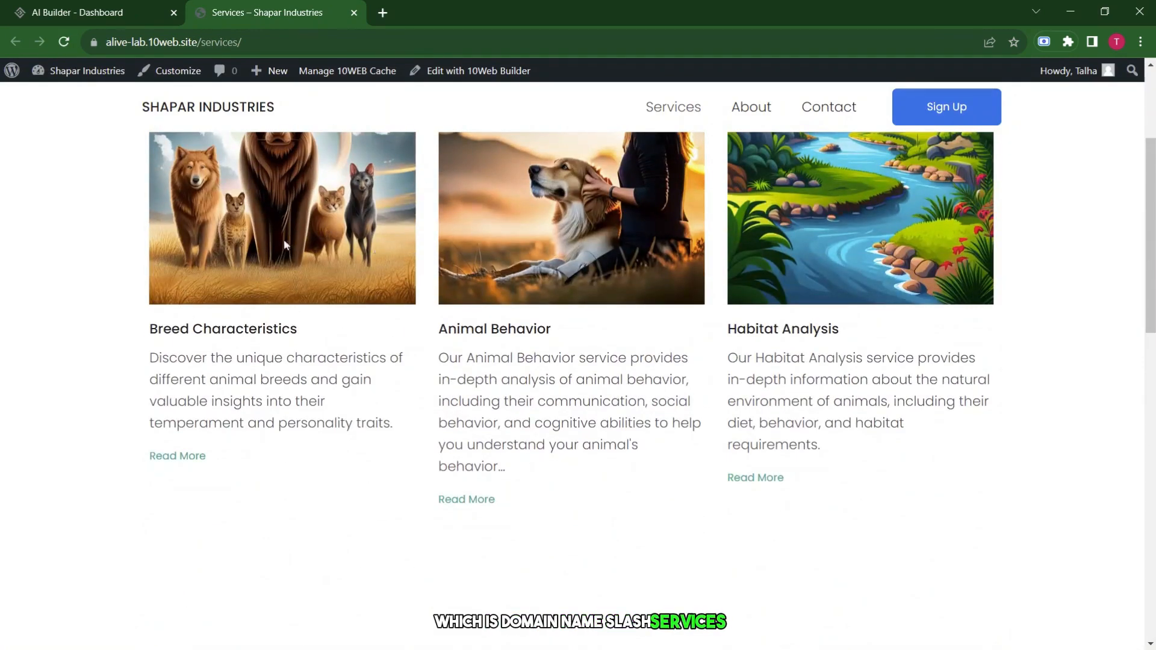
pyautogui.scroll(3, 284, 240)
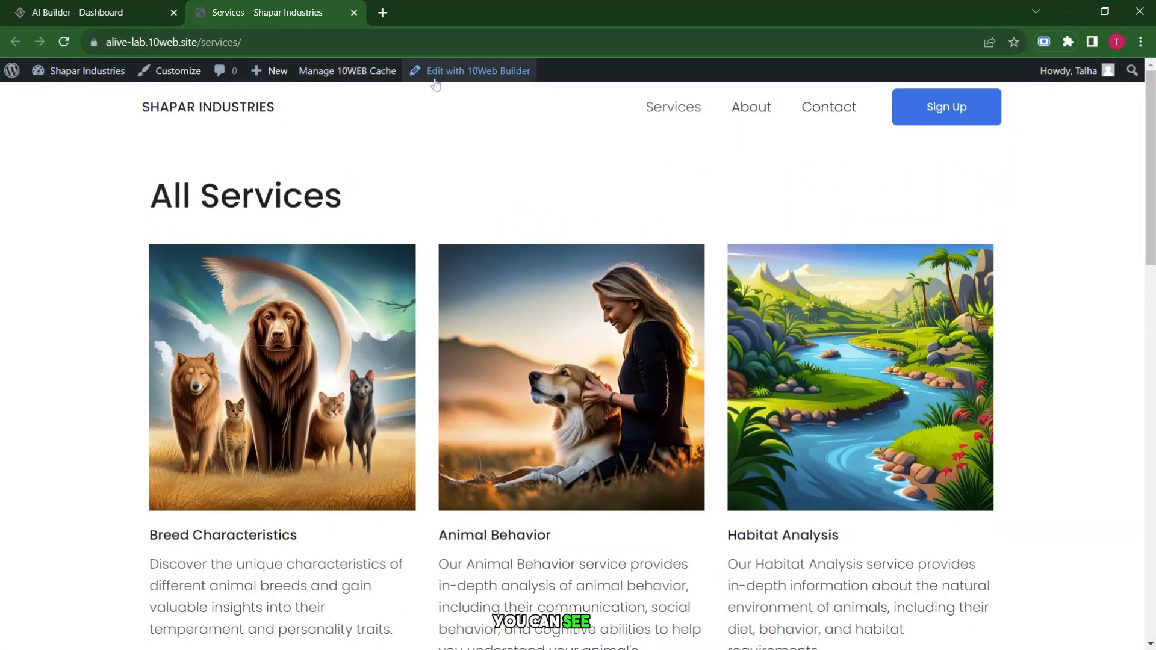
pyautogui.click(467, 71)
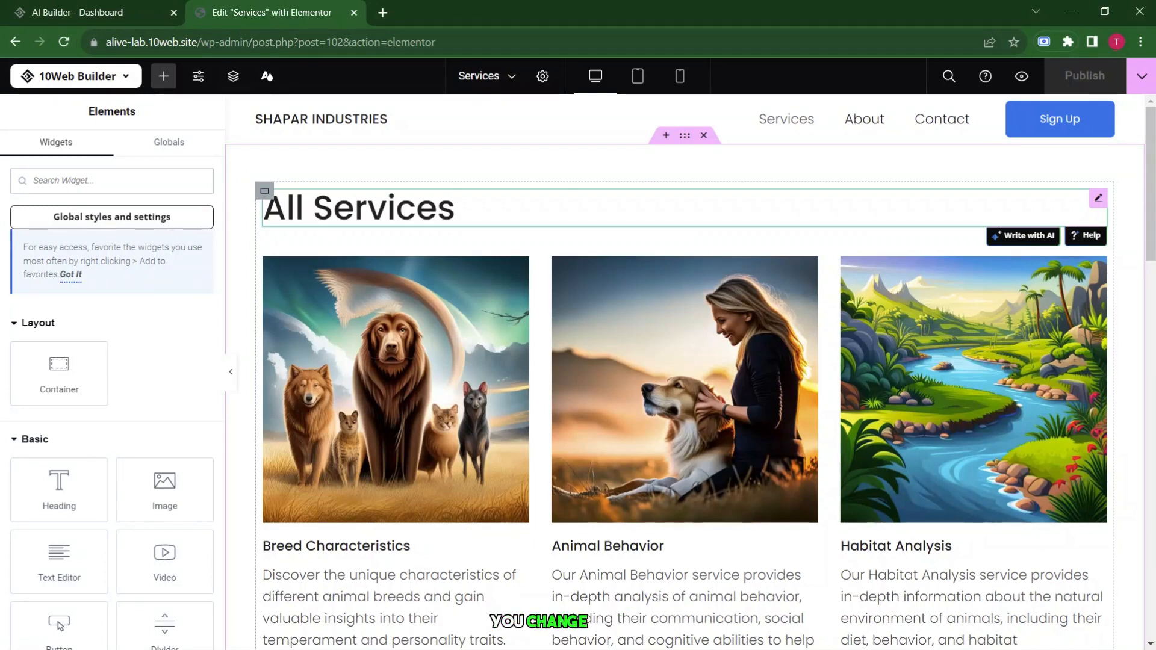
pyautogui.click(874, 242)
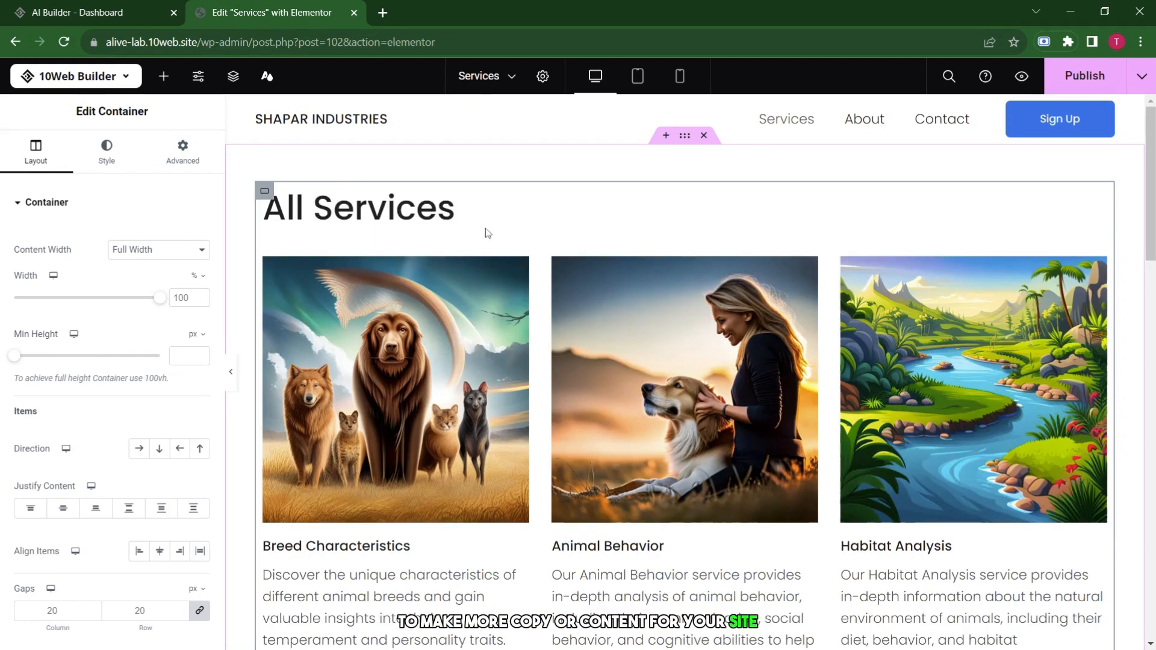
pyautogui.moveTo(322, 235)
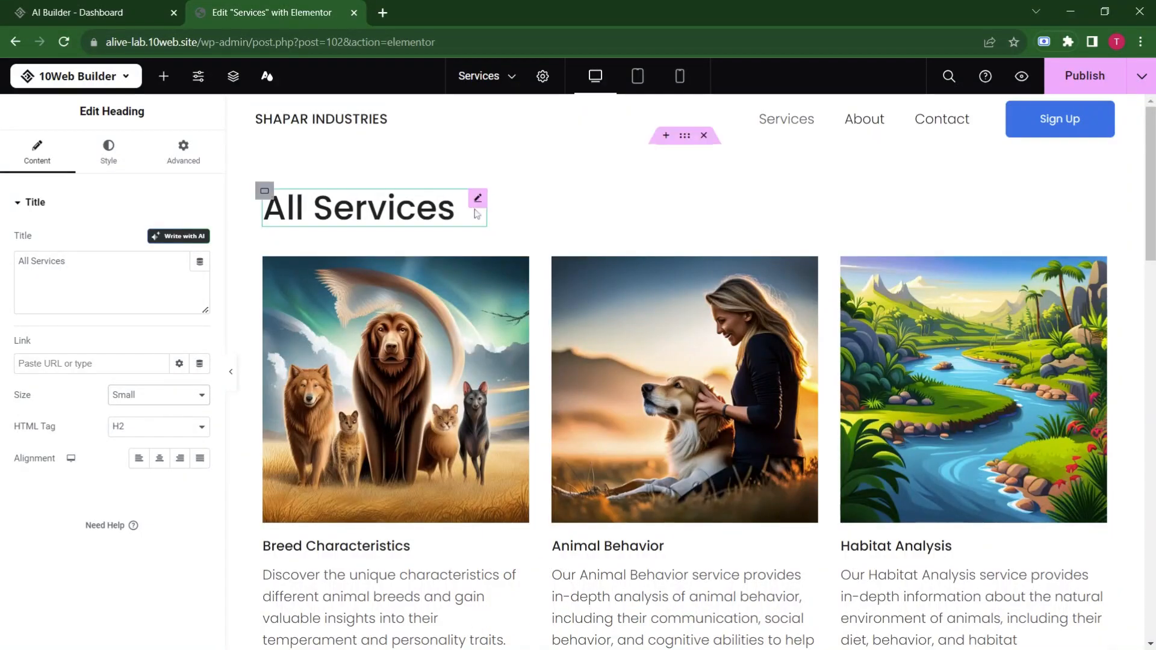
pyautogui.click(178, 235)
pyautogui.press('Escape')
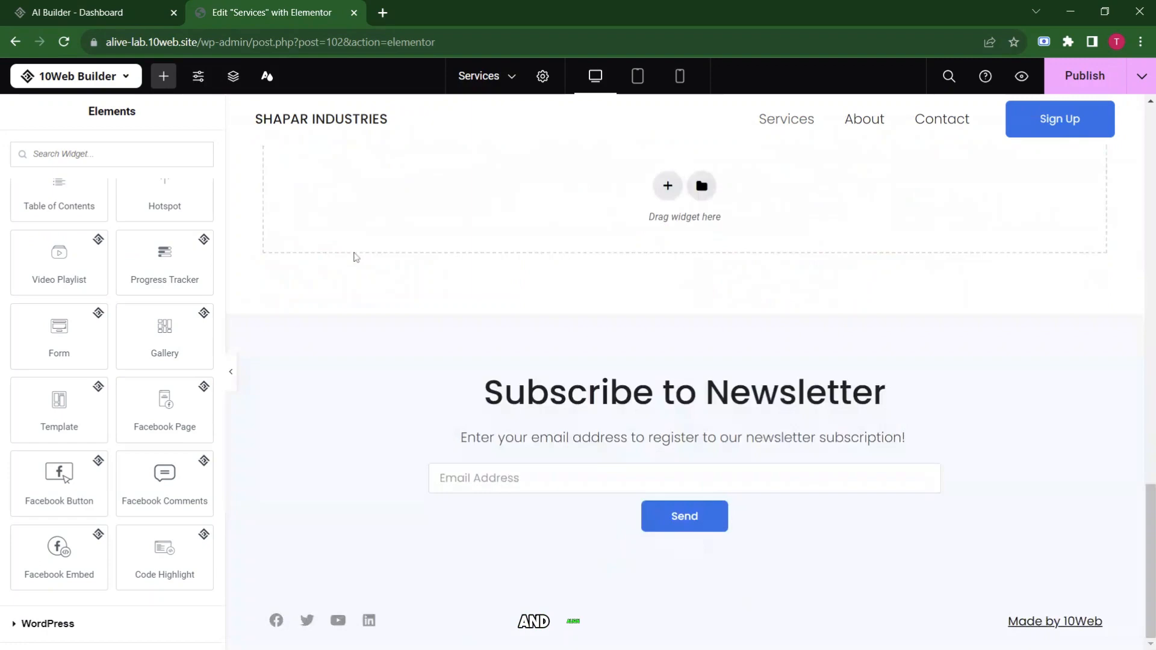
pyautogui.click(667, 185)
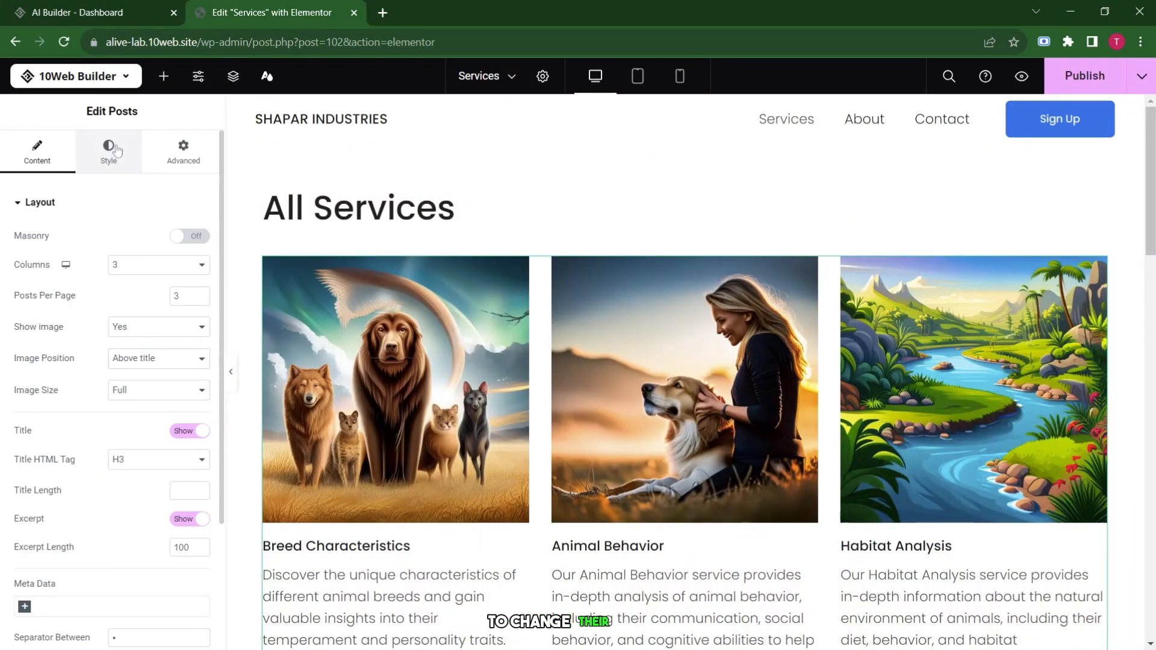
pyautogui.click(118, 151)
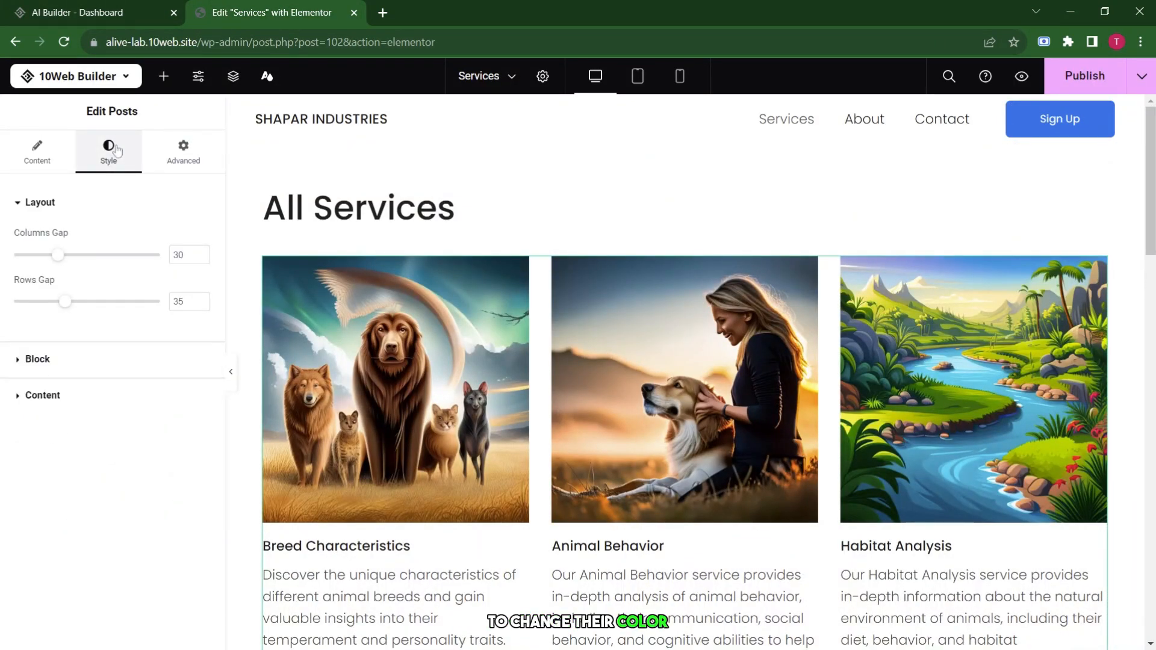
pyautogui.click(42, 395)
pyautogui.scroll(-7, 137, 464)
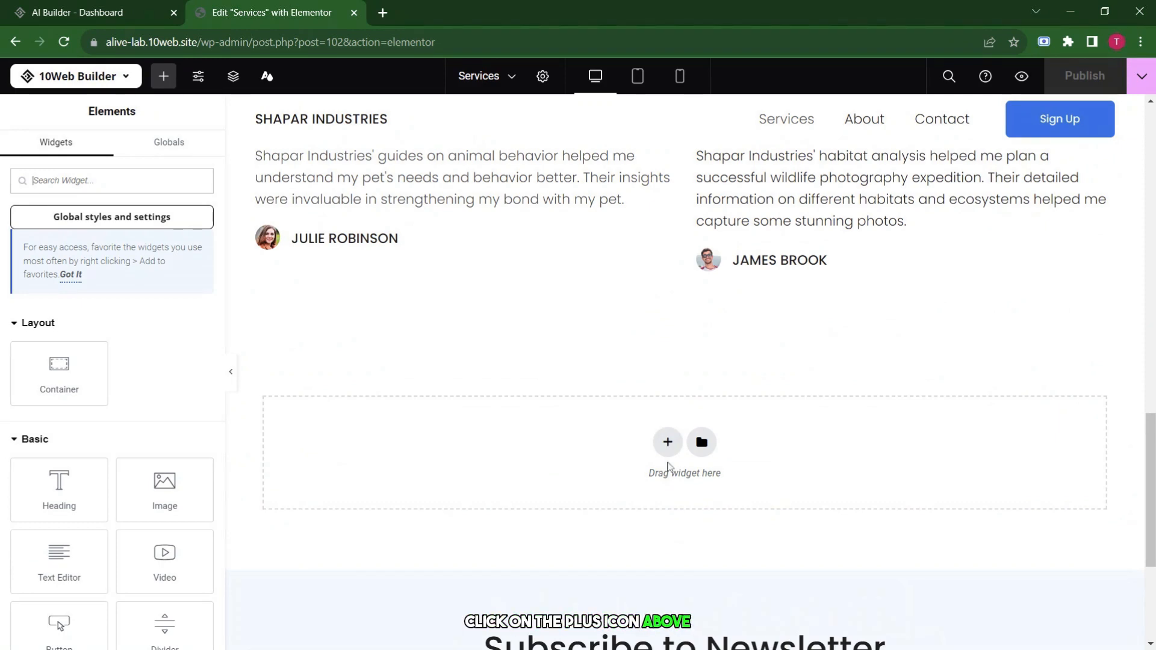
# Add a new section below the testimonials holding a Google Maps widget.
pyautogui.click(667, 449)
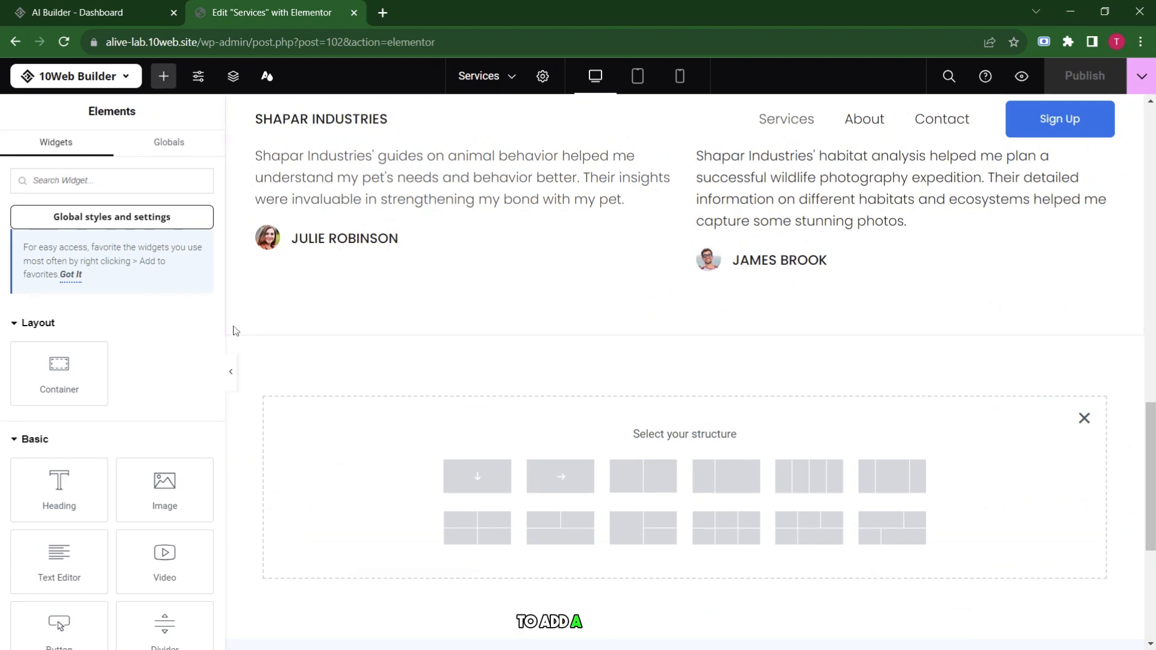
pyautogui.click(182, 177)
pyautogui.write('ma')
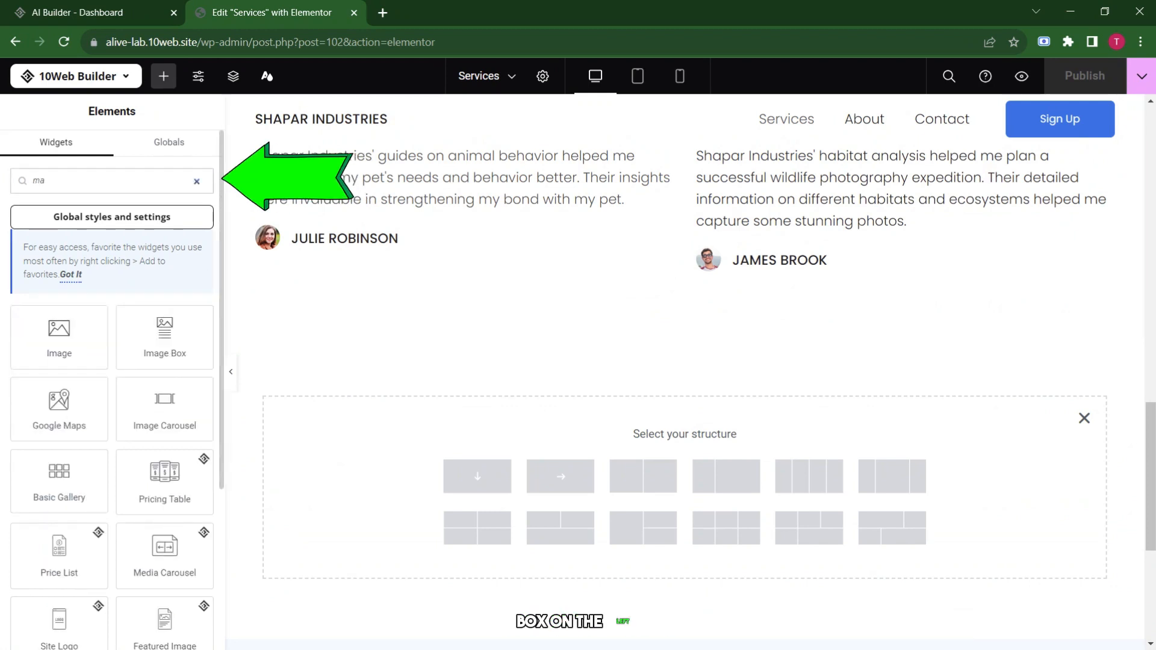
pyautogui.write('p')
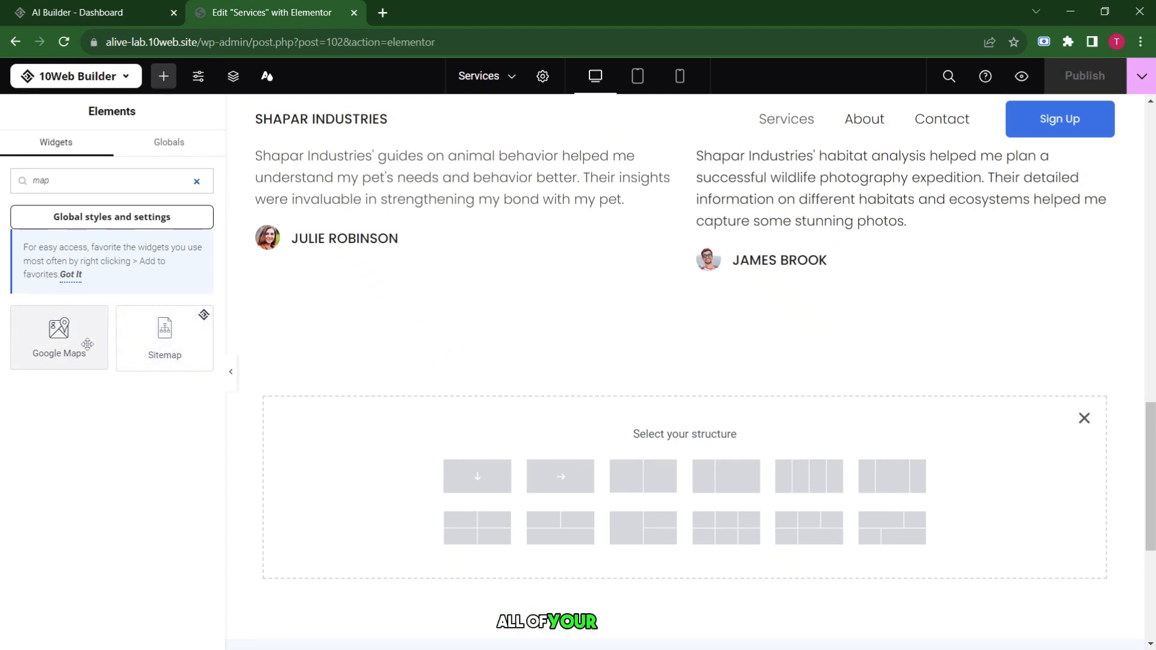
pyautogui.moveTo(88, 344); pyautogui.dragTo(428, 434)
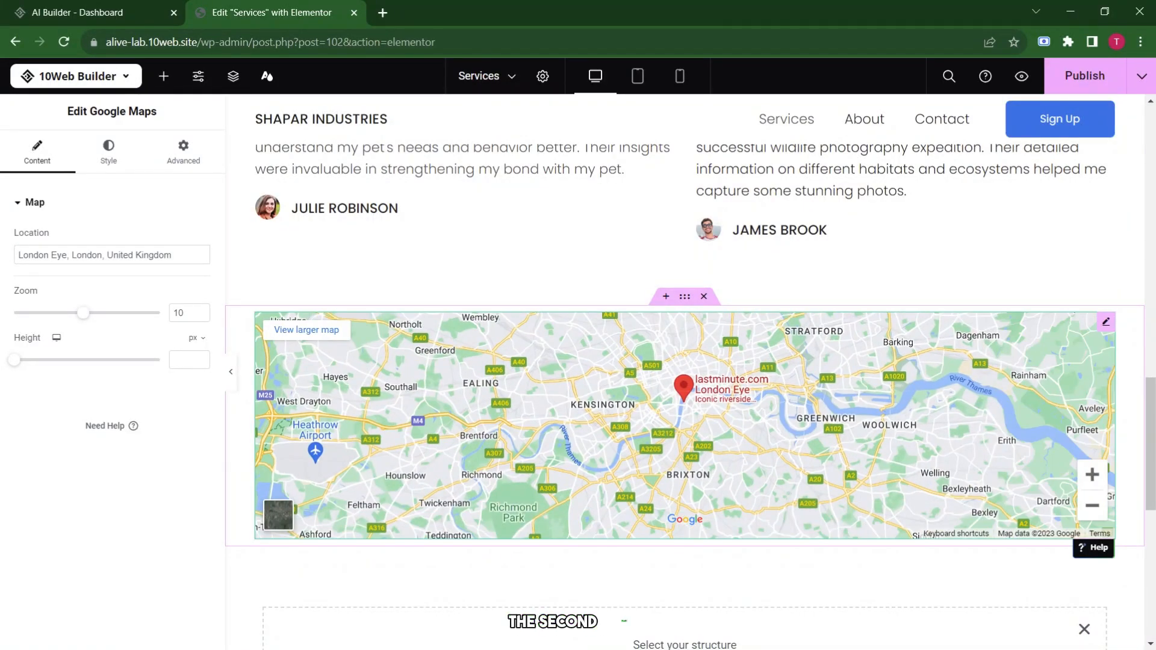
pyautogui.scroll(-3, 716, 292)
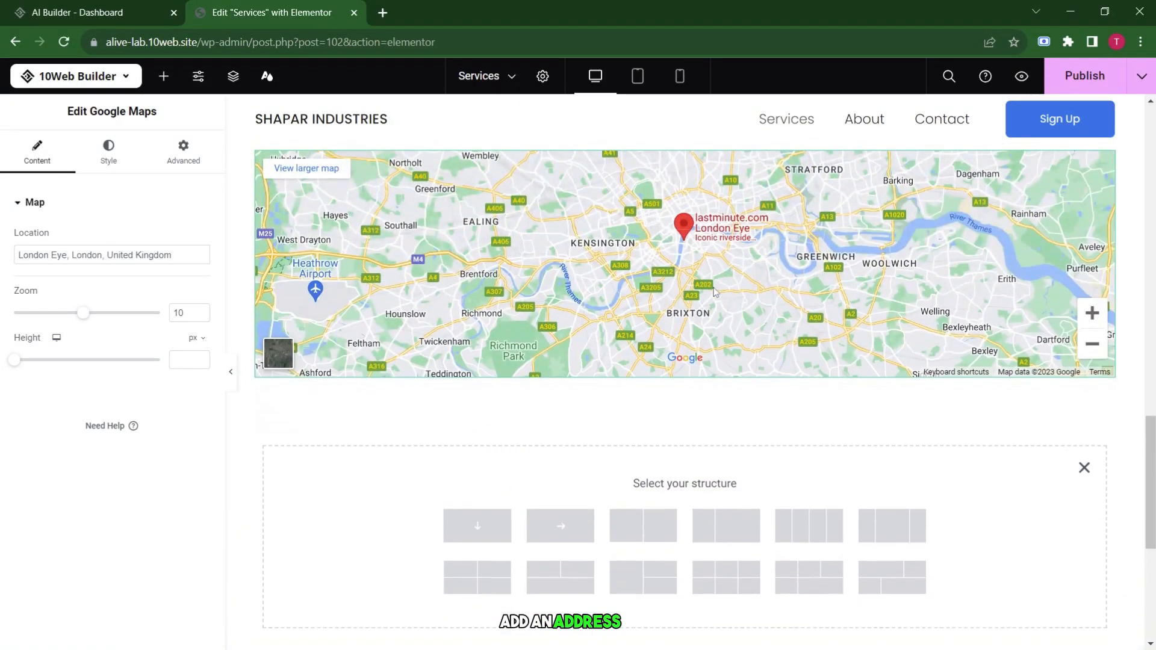
# Add a two-column section below the map with a Google Maps widget and another widget.
pyautogui.click(650, 527)
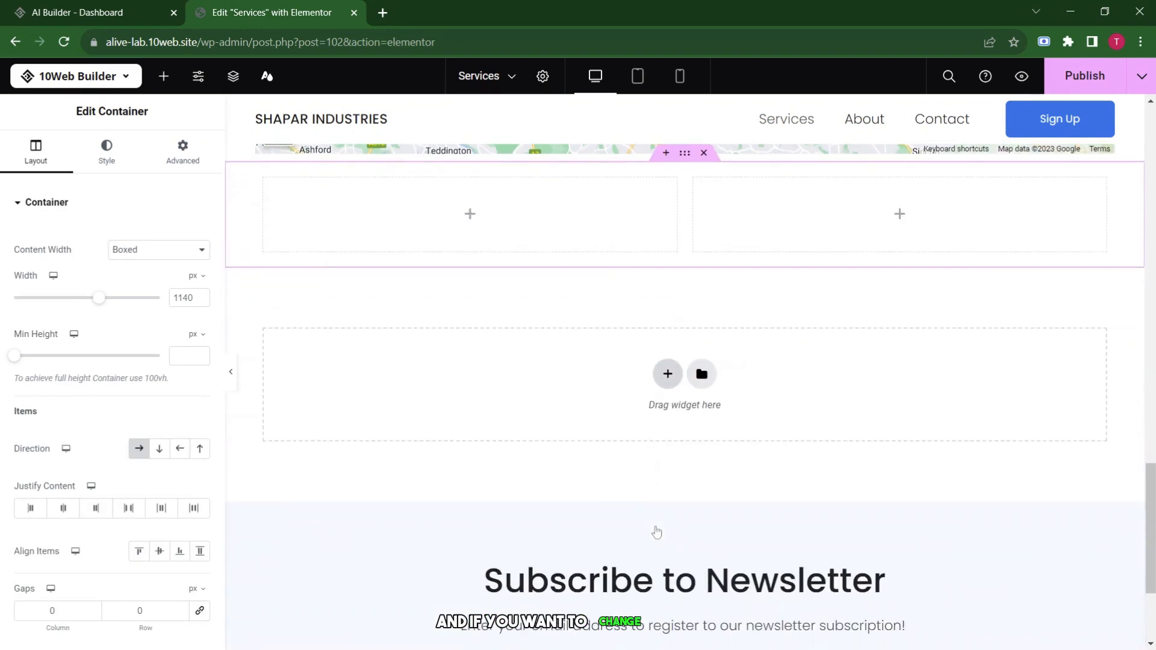
pyautogui.click(470, 215)
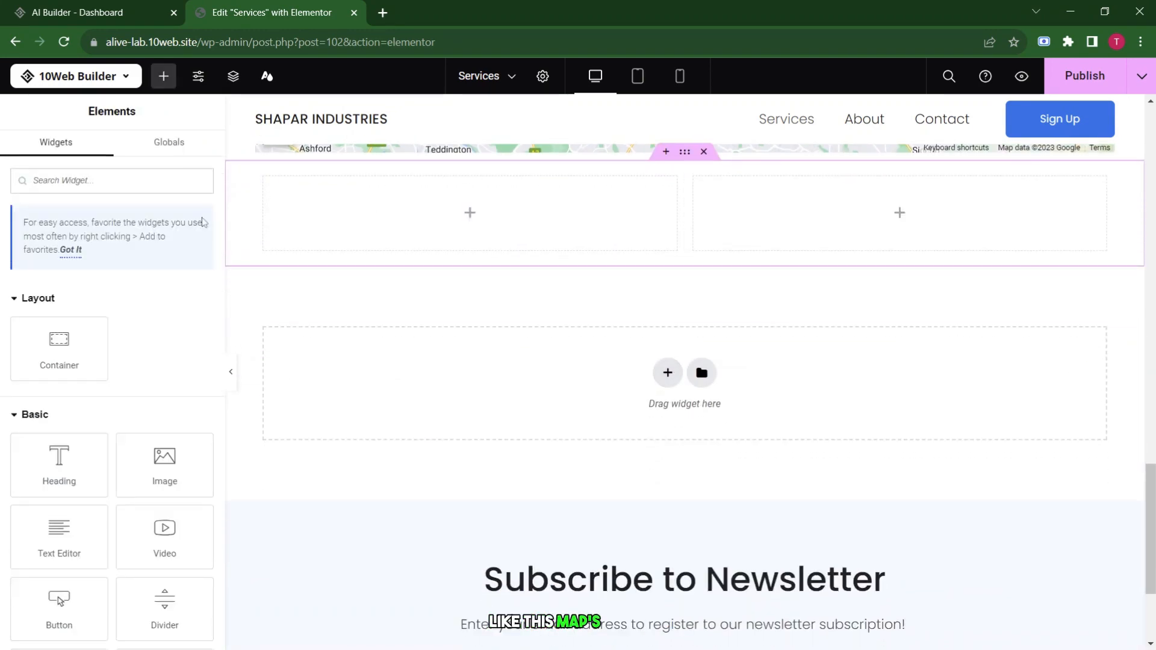
pyautogui.write('map')
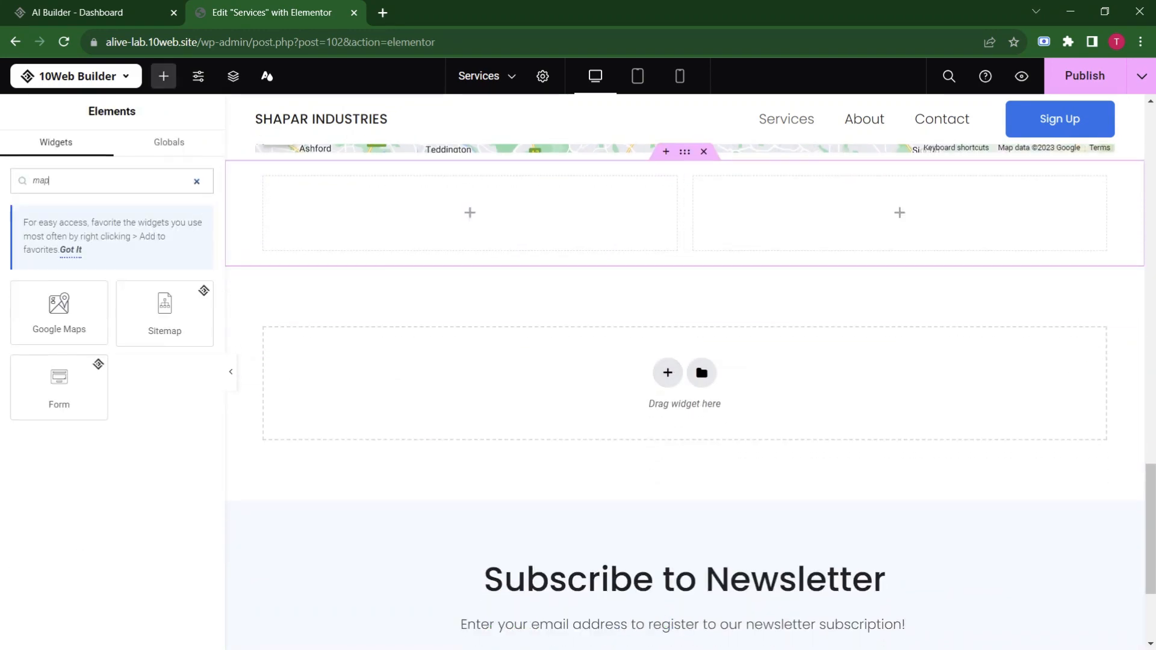
pyautogui.moveTo(62, 325); pyautogui.dragTo(498, 225)
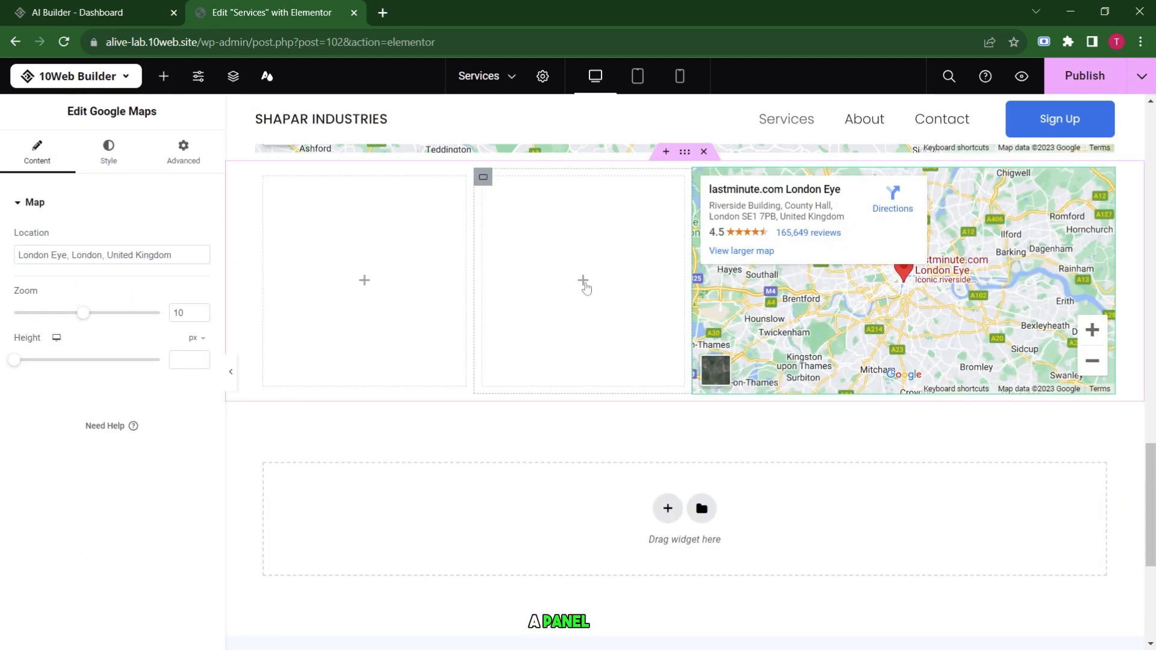
pyautogui.click(583, 280)
pyautogui.write('a')
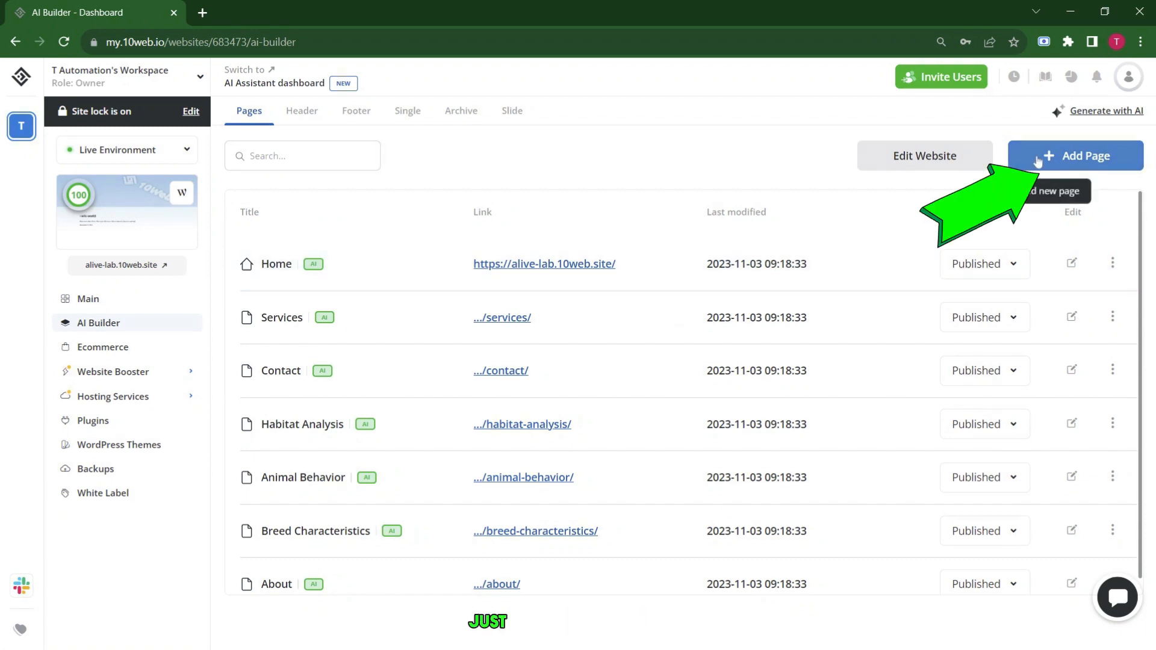
pyautogui.click(1038, 161)
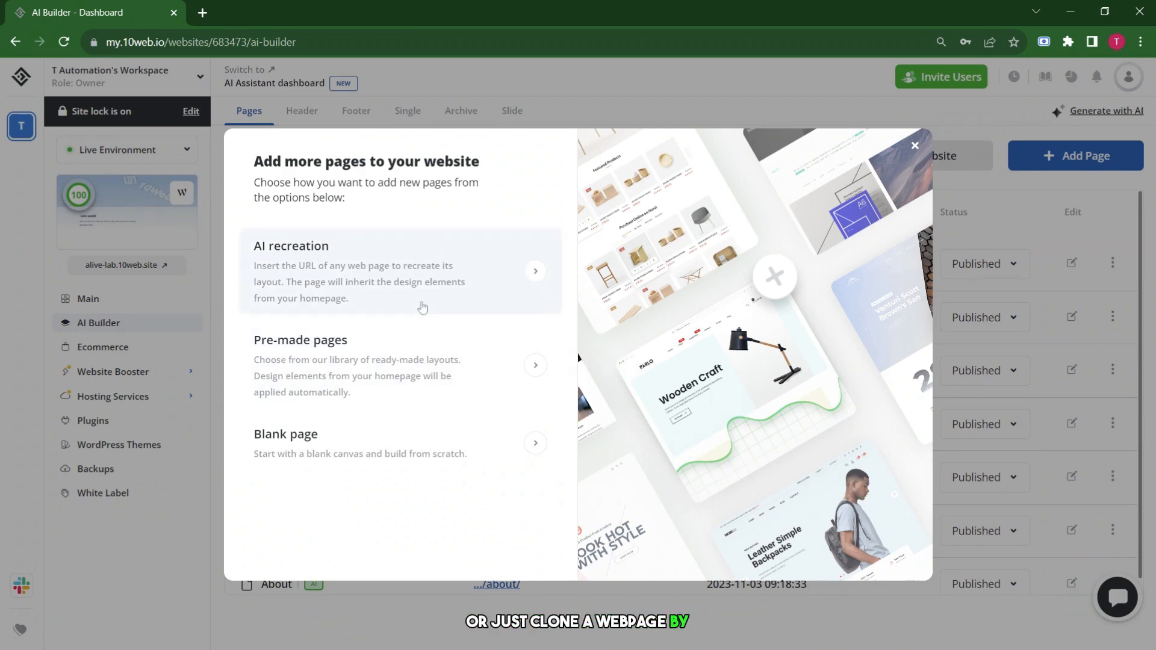
pyautogui.click(422, 308)
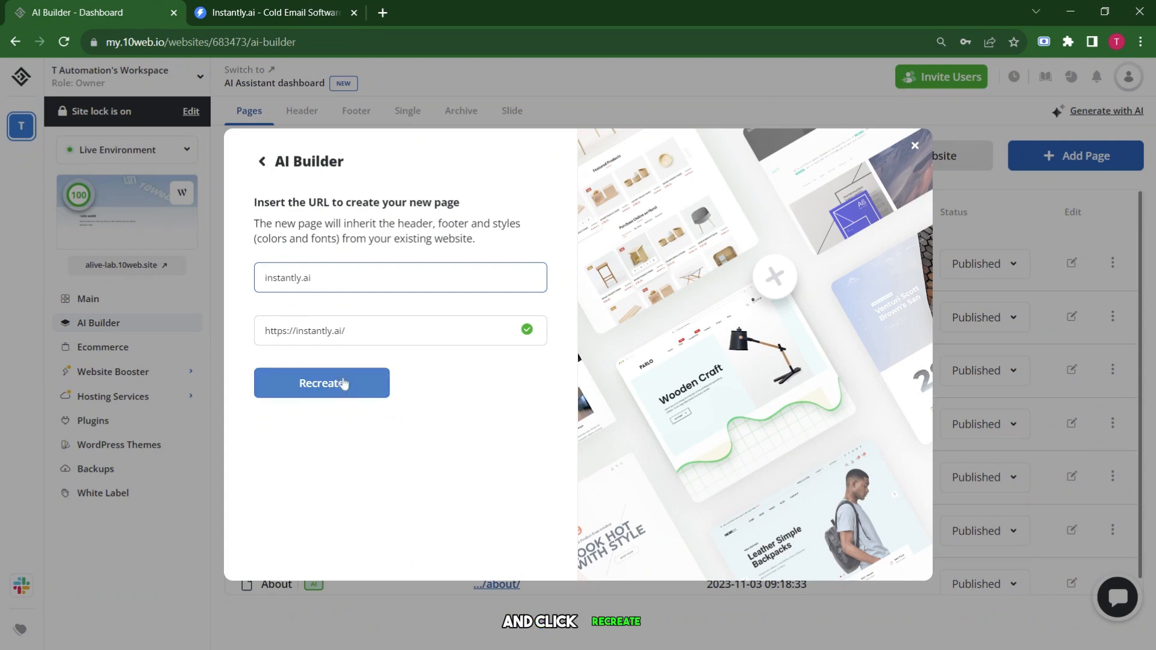
pyautogui.click(343, 384)
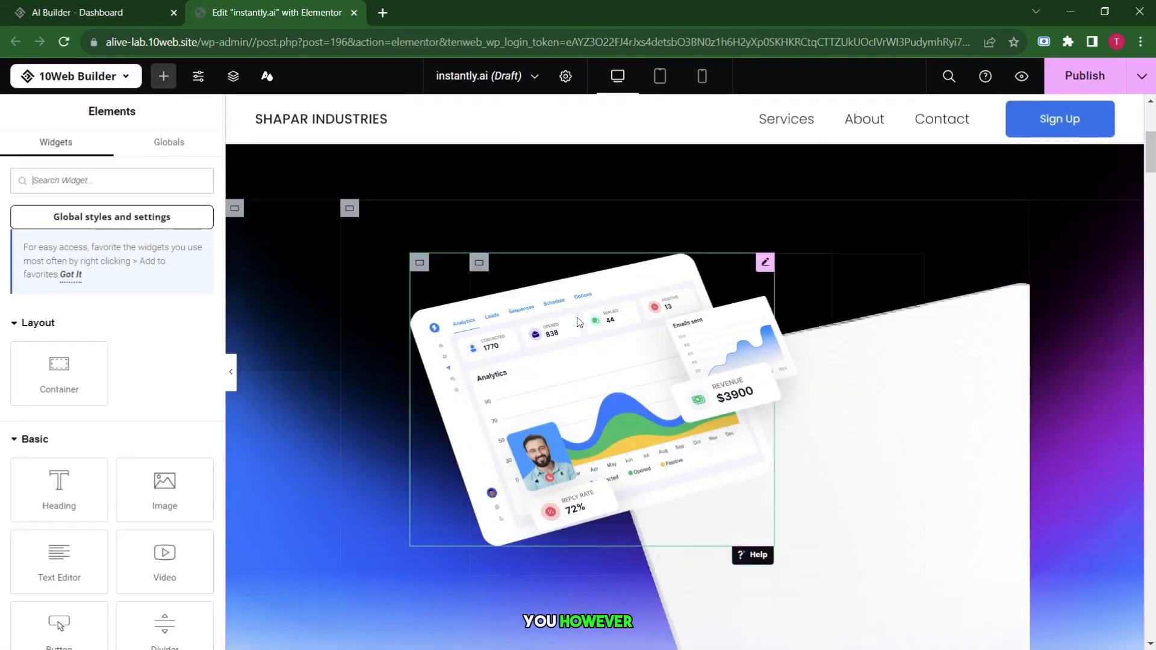
# Colour the '10x your leads,' hero title red (#B75858) and publish the page.
pyautogui.scroll(-15, 579, 321)
pyautogui.scroll(15, 579, 321)
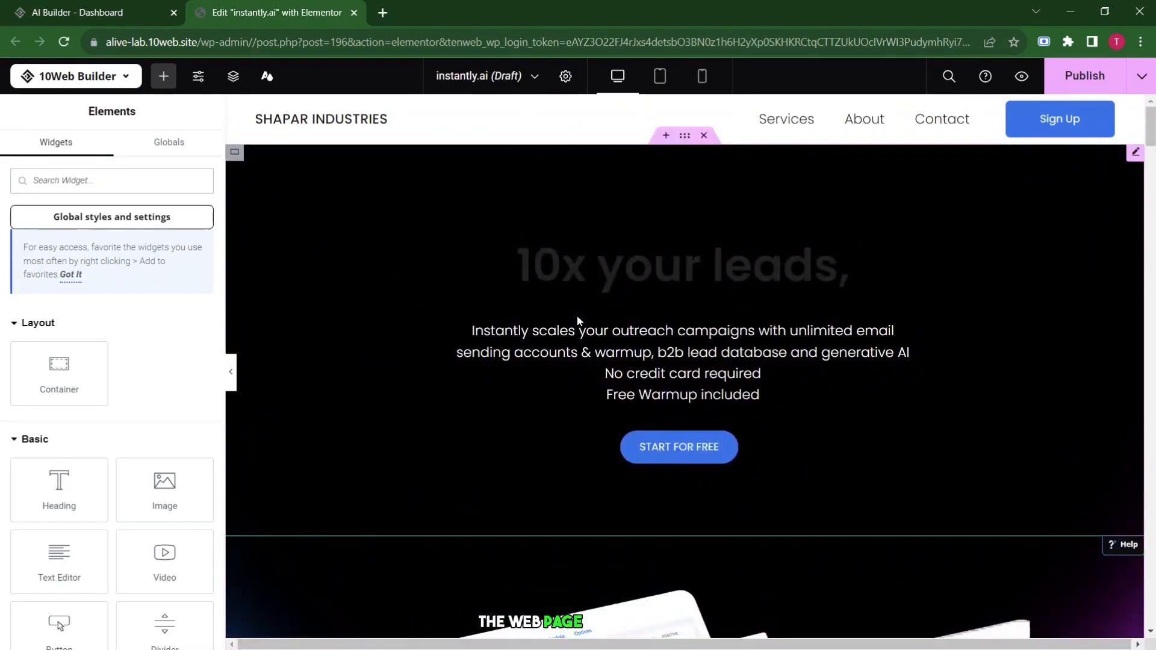
pyautogui.click(577, 315)
pyautogui.click(18, 421)
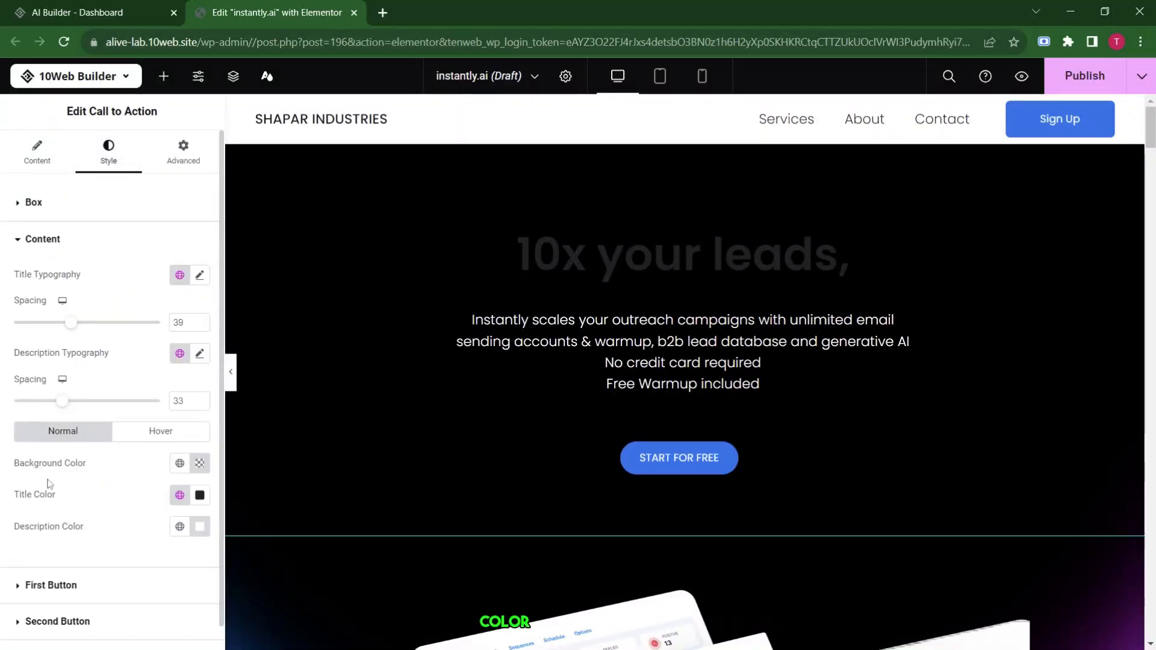
pyautogui.scroll(-1, 181, 470)
pyautogui.click(200, 470)
pyautogui.click(201, 305)
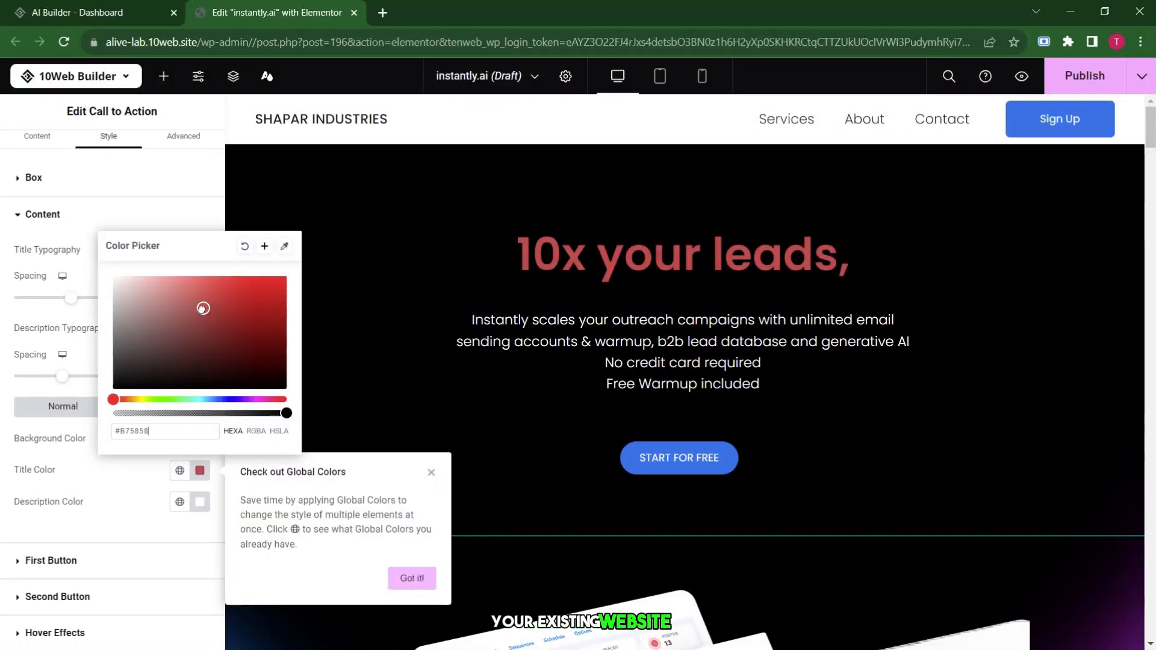
pyautogui.click(236, 310)
pyautogui.click(349, 333)
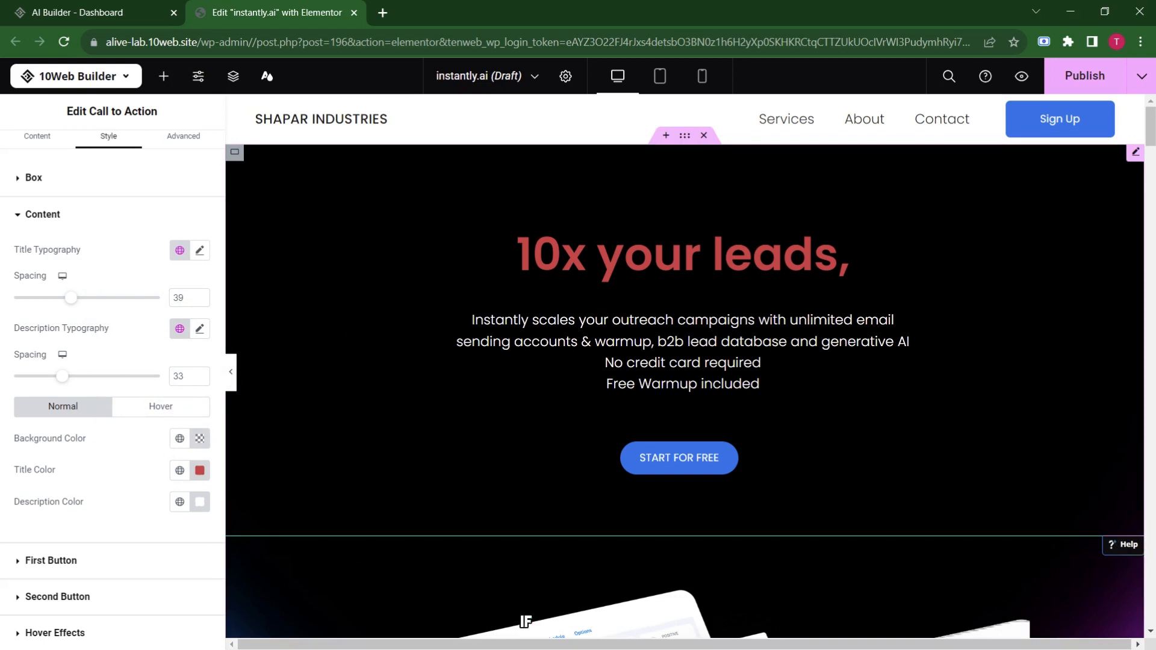
pyautogui.scroll(-5, 489, 207)
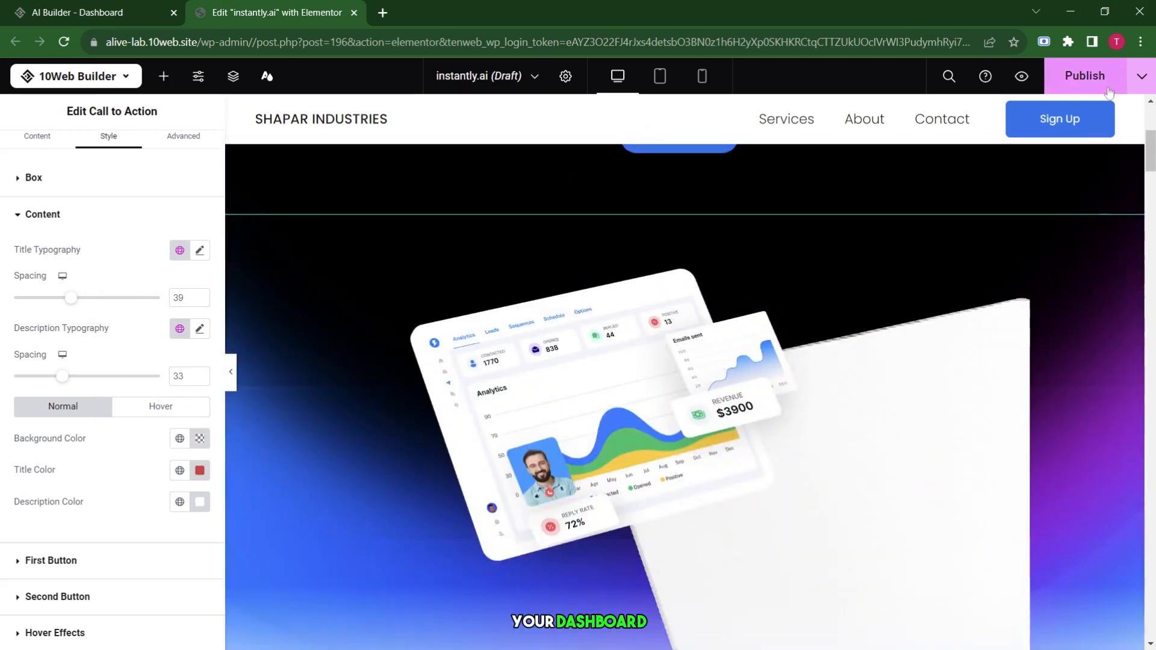
pyautogui.click(1084, 75)
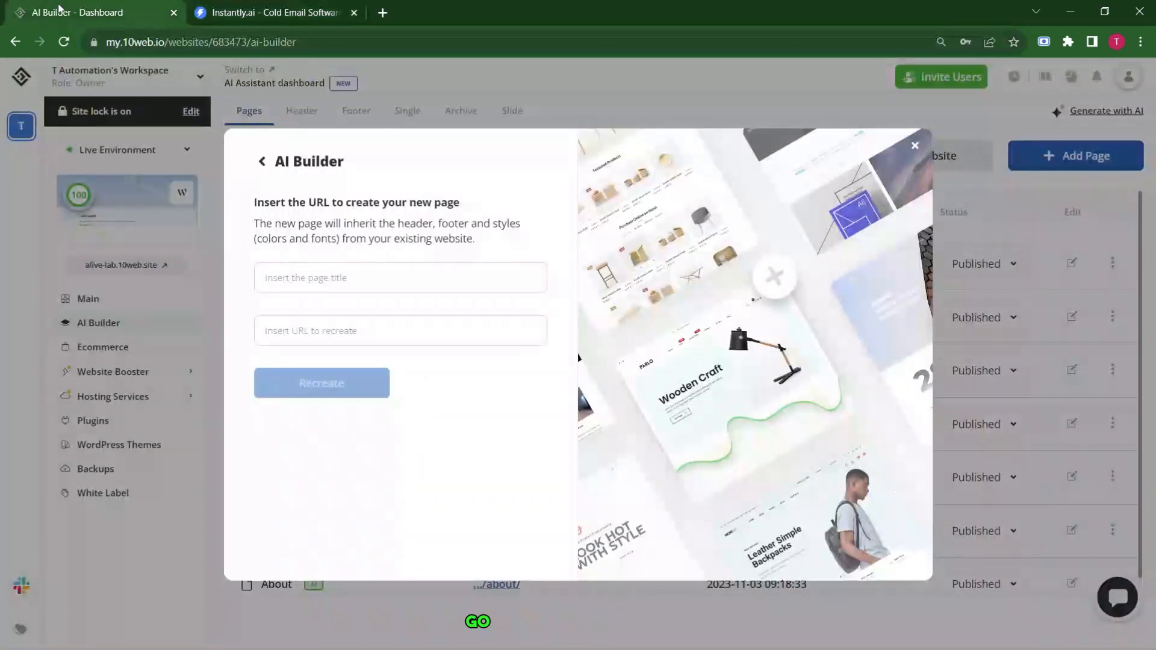
pyautogui.click(400, 331)
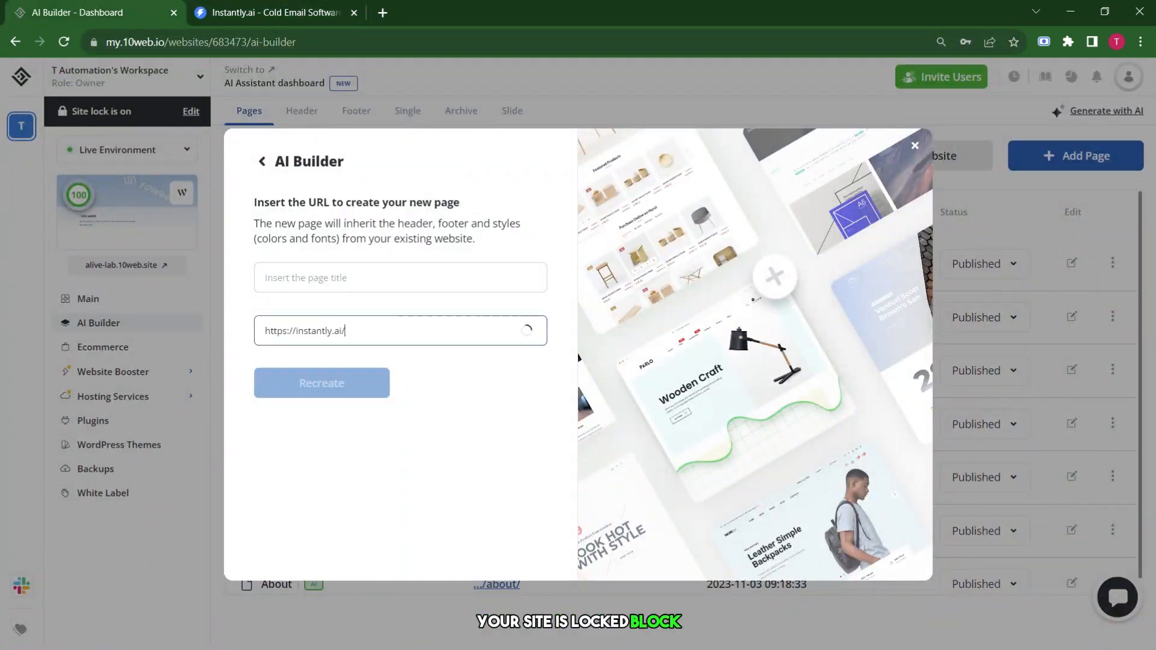
pyautogui.click(402, 283)
pyautogui.click(275, 6)
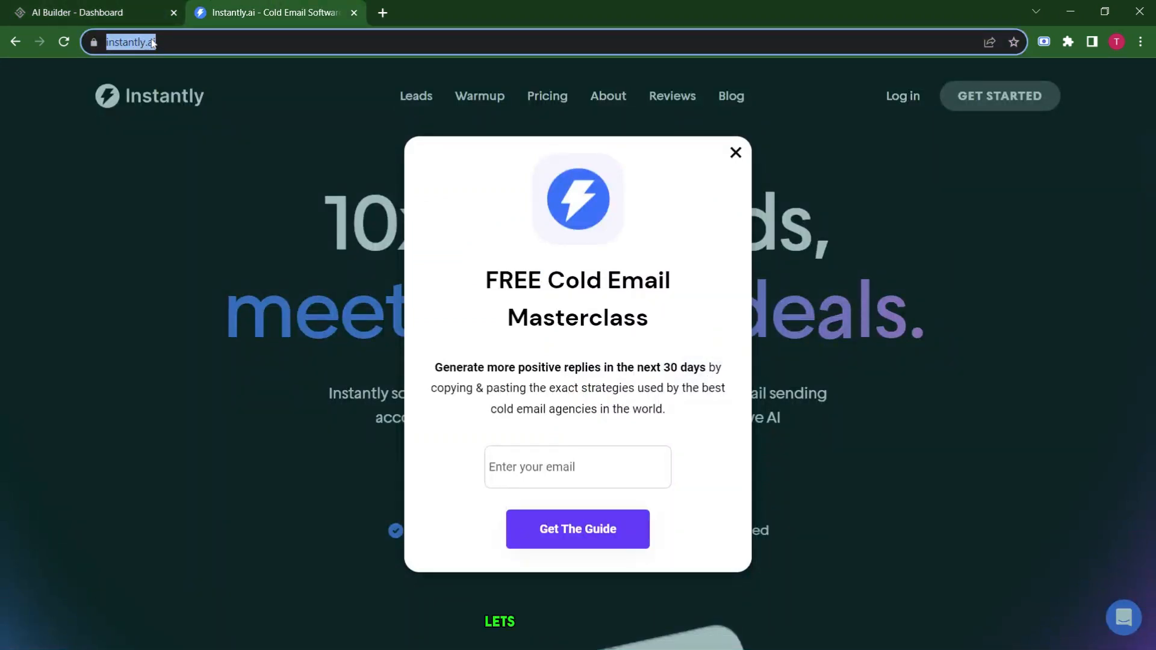
pyautogui.click(133, 9)
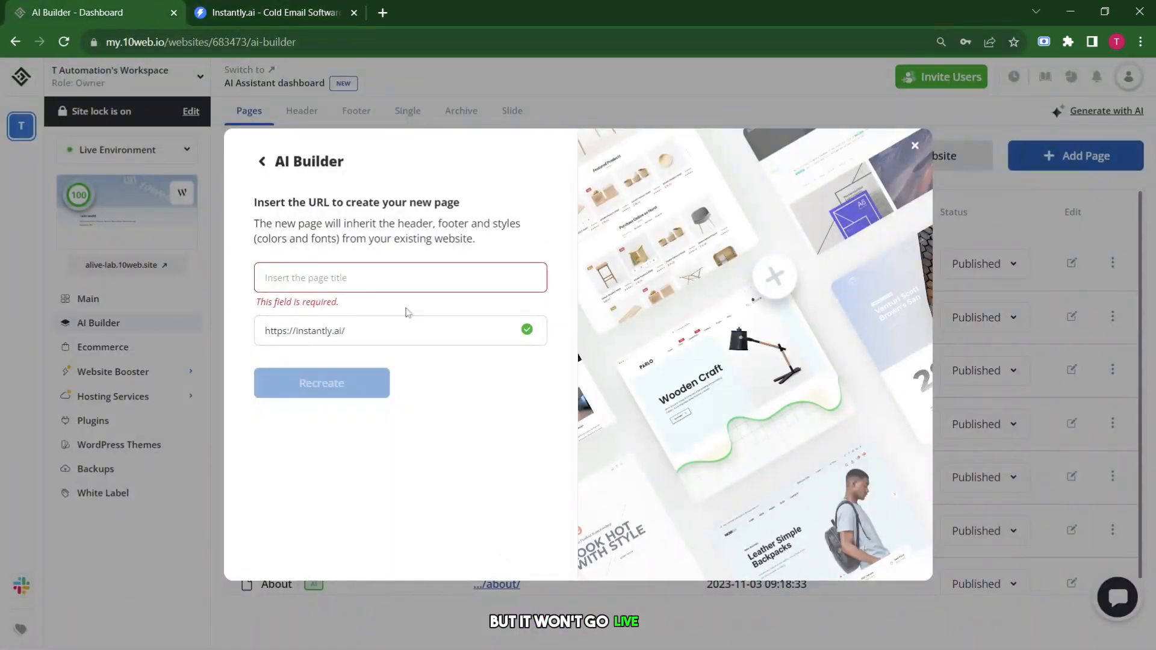
pyautogui.write('https://instantly.ai/')
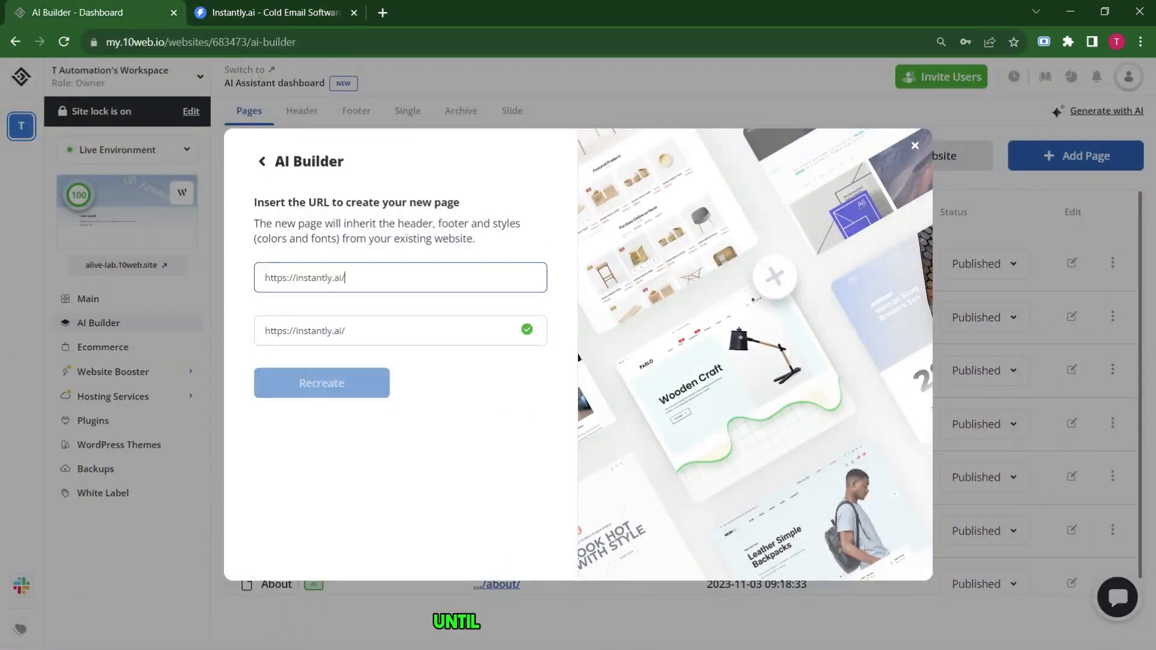
pyautogui.press('BackSpace')
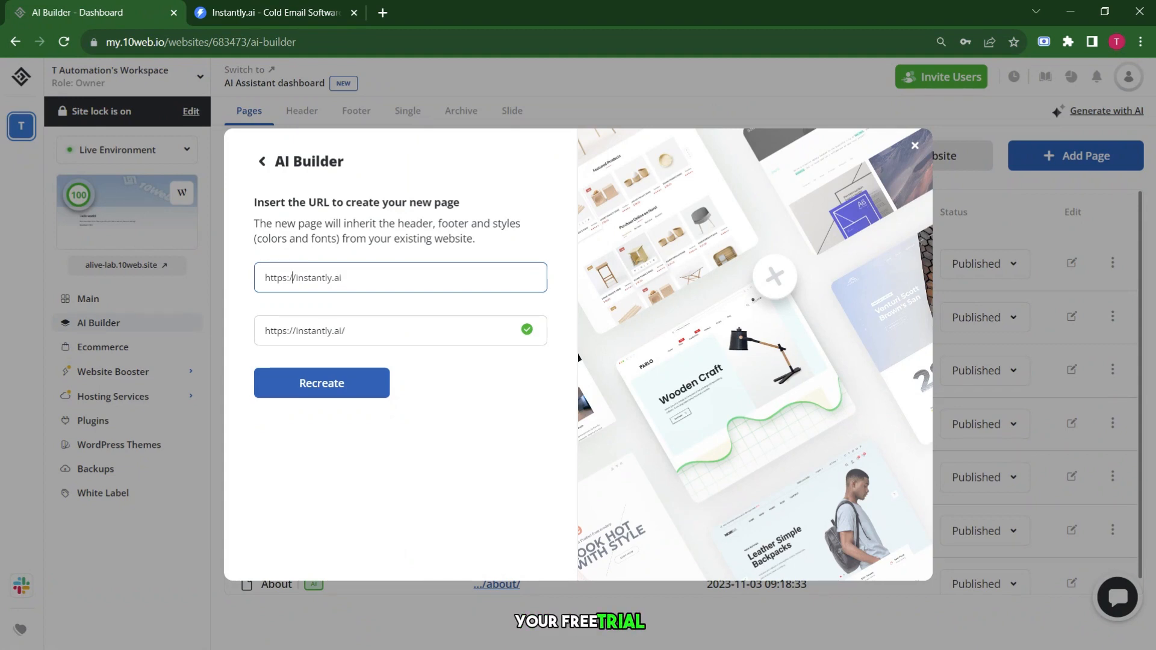
pyautogui.click(295, 277)
pyautogui.press('BackSpace')
pyautogui.press('BackSpace')
pyautogui.press('BackSpace')
pyautogui.press('BackSpace')
pyautogui.press('BackSpace')
pyautogui.press('BackSpace')
pyautogui.press('BackSpace')
pyautogui.press('BackSpace')
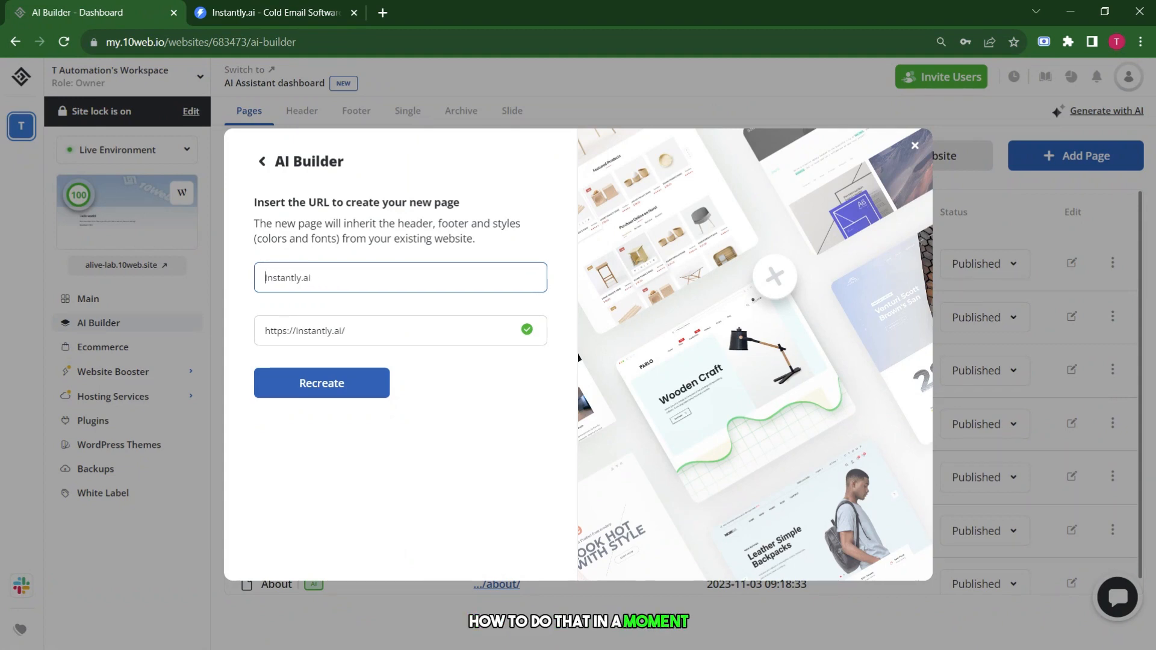
pyautogui.click(344, 383)
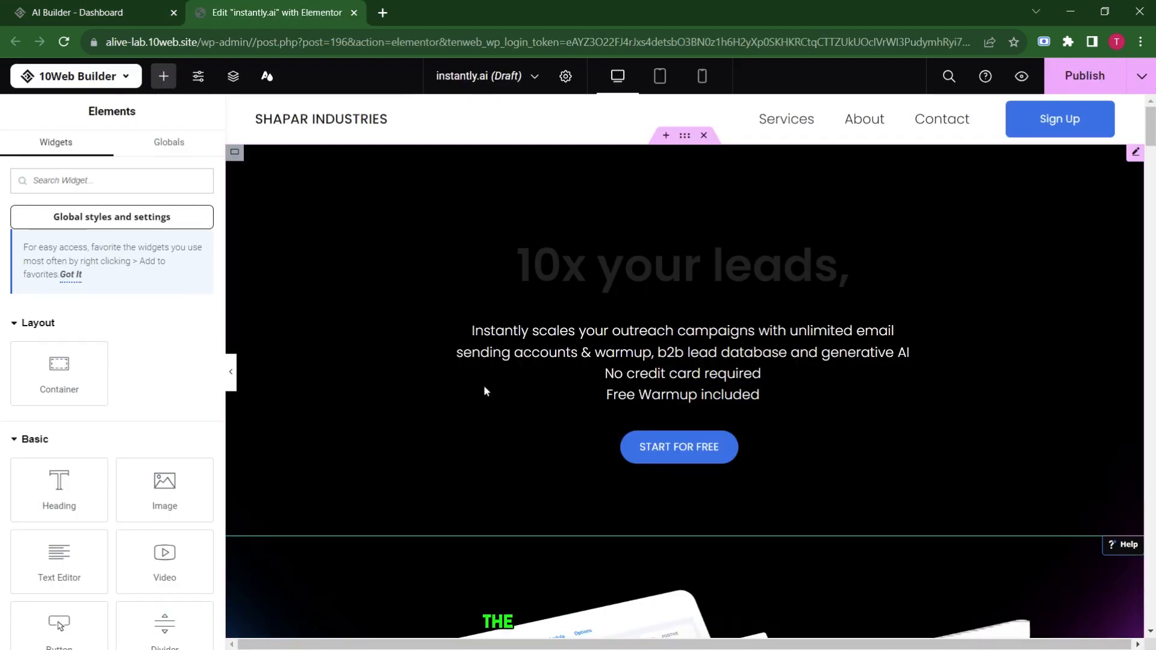
# Colour the '10x your leads,' hero title red (#BD4B4B) and publish the instantly.ai page.
pyautogui.click(485, 392)
pyautogui.click(109, 152)
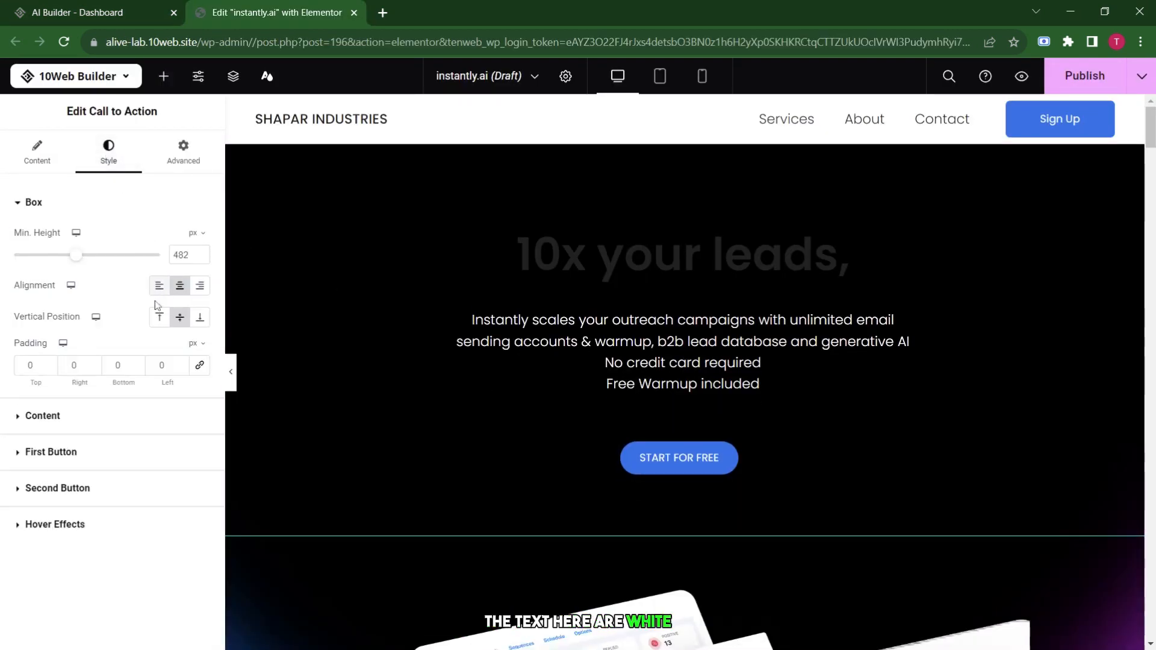
pyautogui.click(12, 421)
pyautogui.scroll(-1, 109, 422)
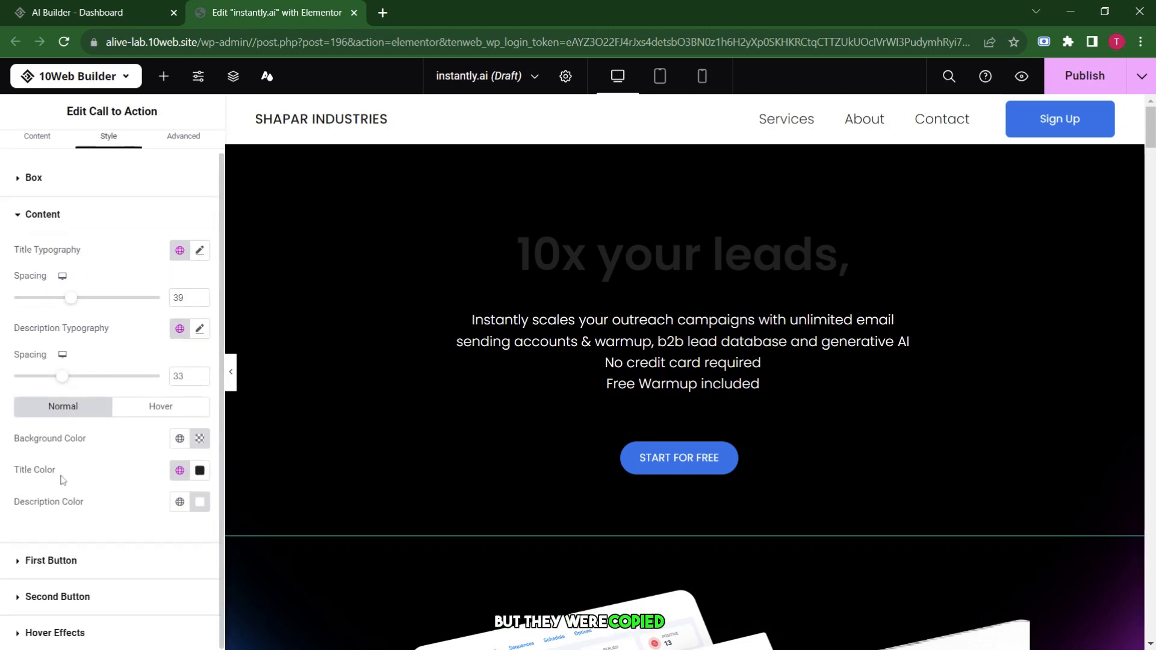
pyautogui.click(200, 470)
pyautogui.click(224, 305)
pyautogui.moveTo(224, 305)
pyautogui.mouseDown()
pyautogui.moveTo(235, 312)
pyautogui.moveTo(224, 303)
pyautogui.mouseUp()
pyautogui.click(401, 581)
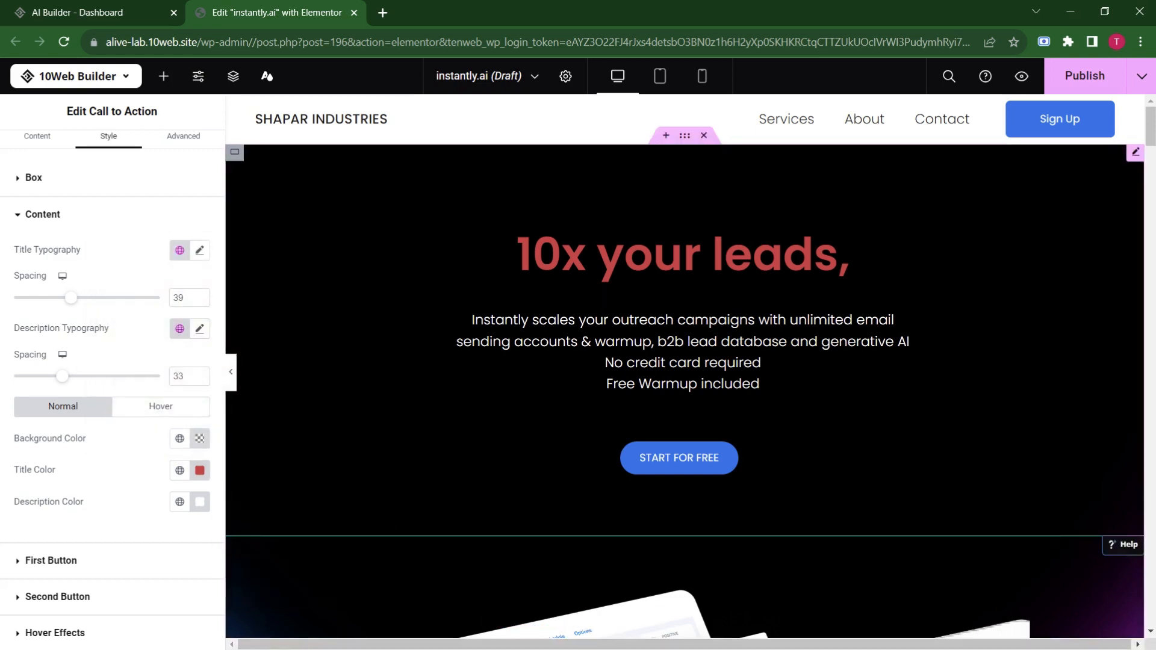
pyautogui.scroll(-5, 530, 421)
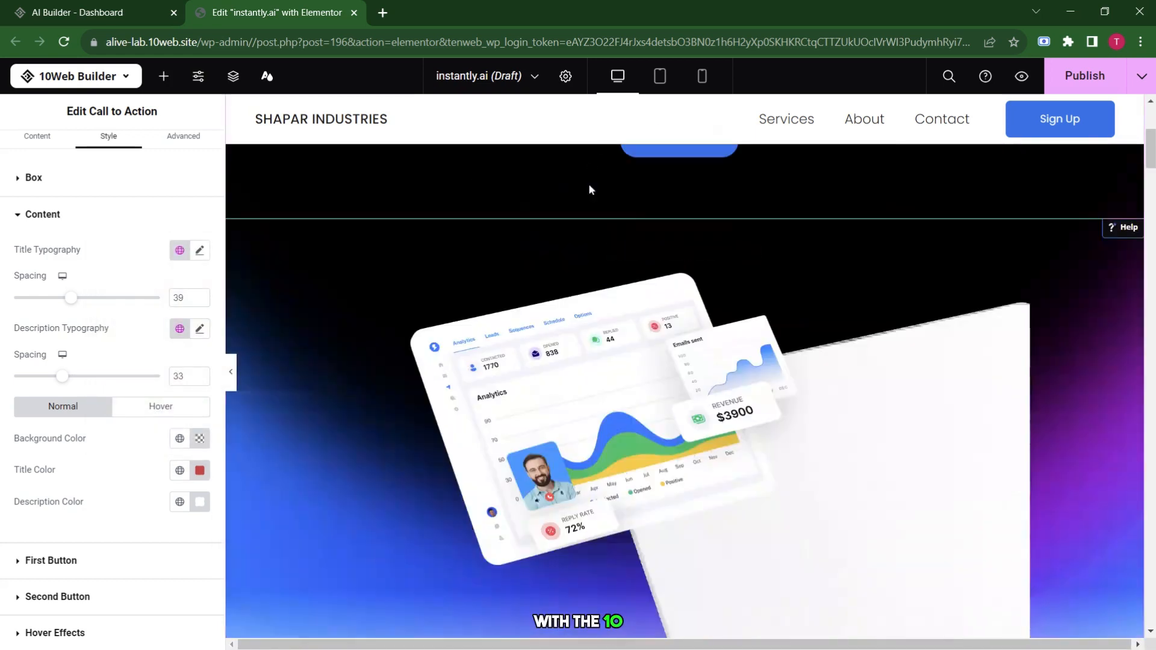
pyautogui.click(1087, 77)
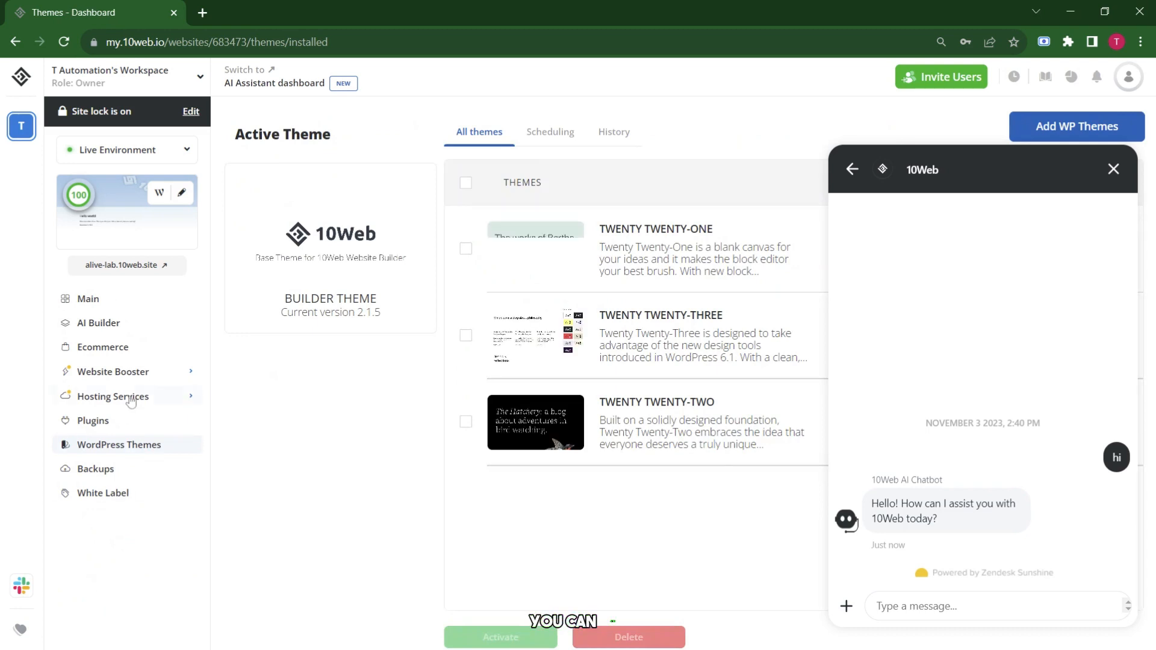
# View the site's installed plugins, hosting credentials and domain pointing settings.
pyautogui.click(114, 421)
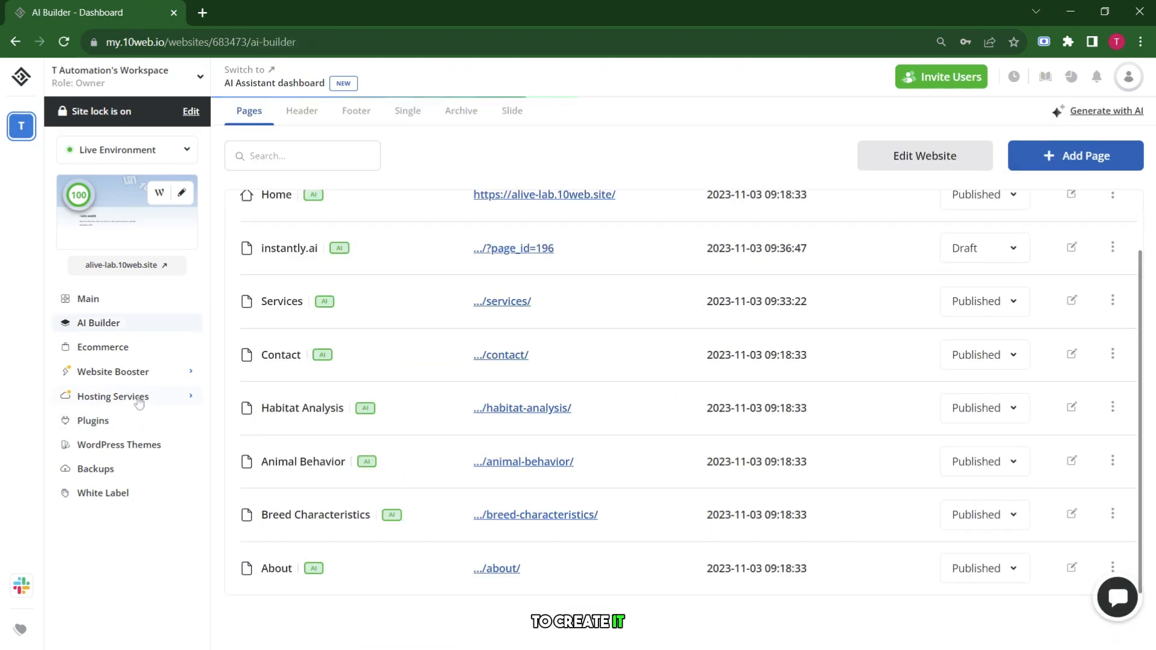
pyautogui.click(139, 400)
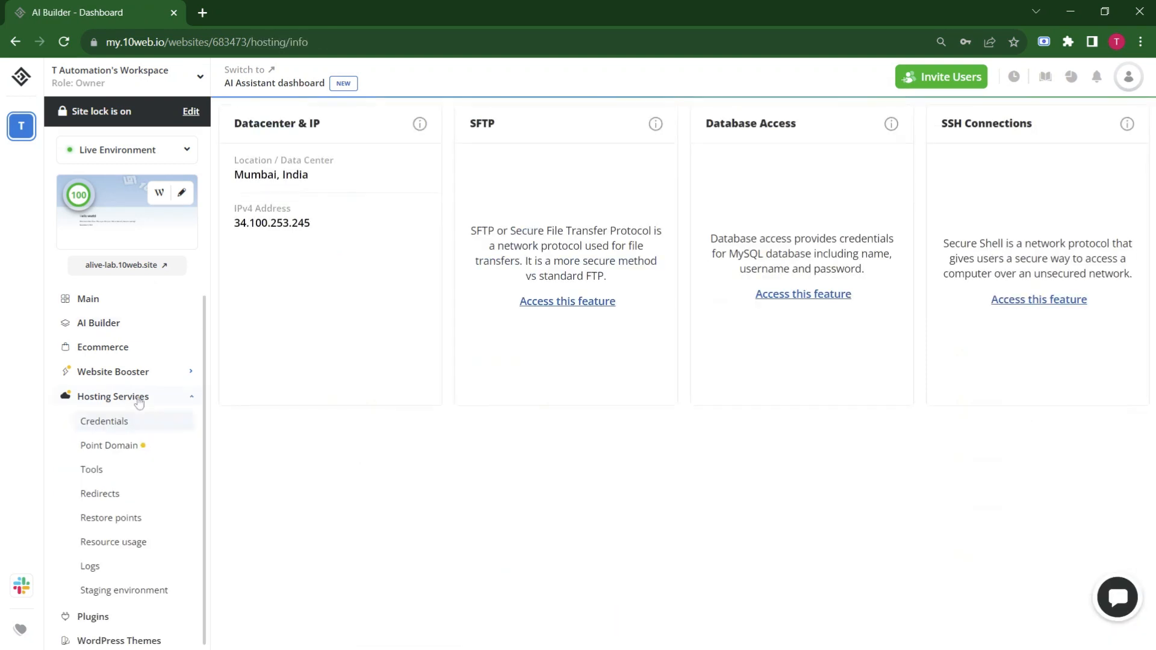
pyautogui.click(114, 414)
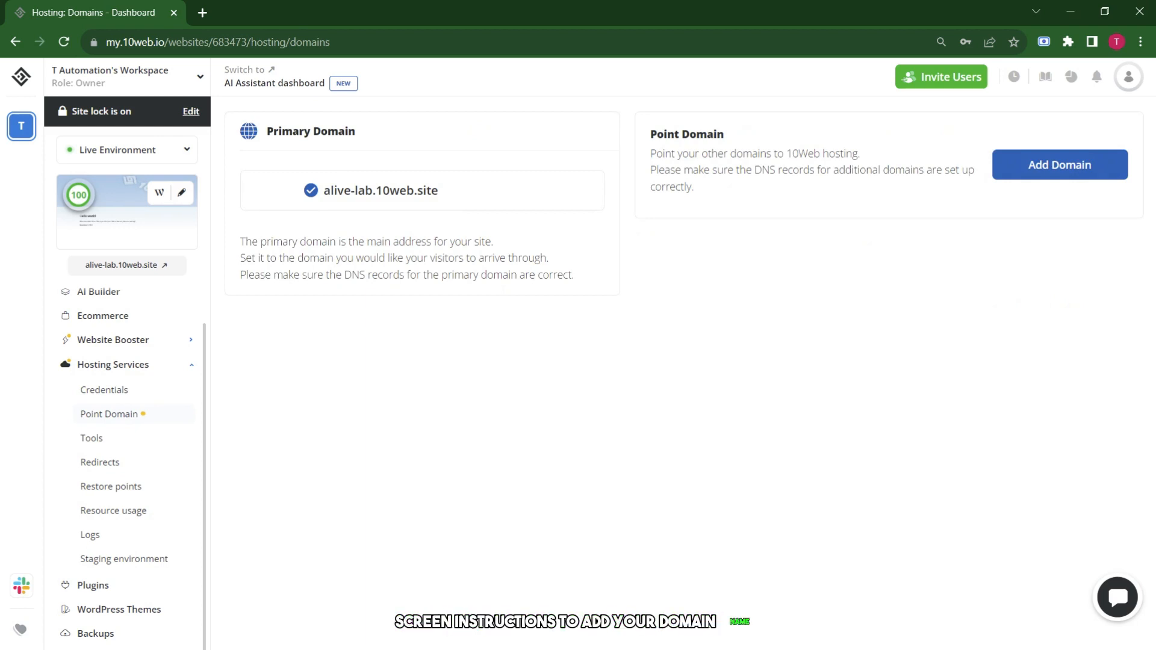
# Send 'hi' to the customer support chat.
pyautogui.click(1112, 617)
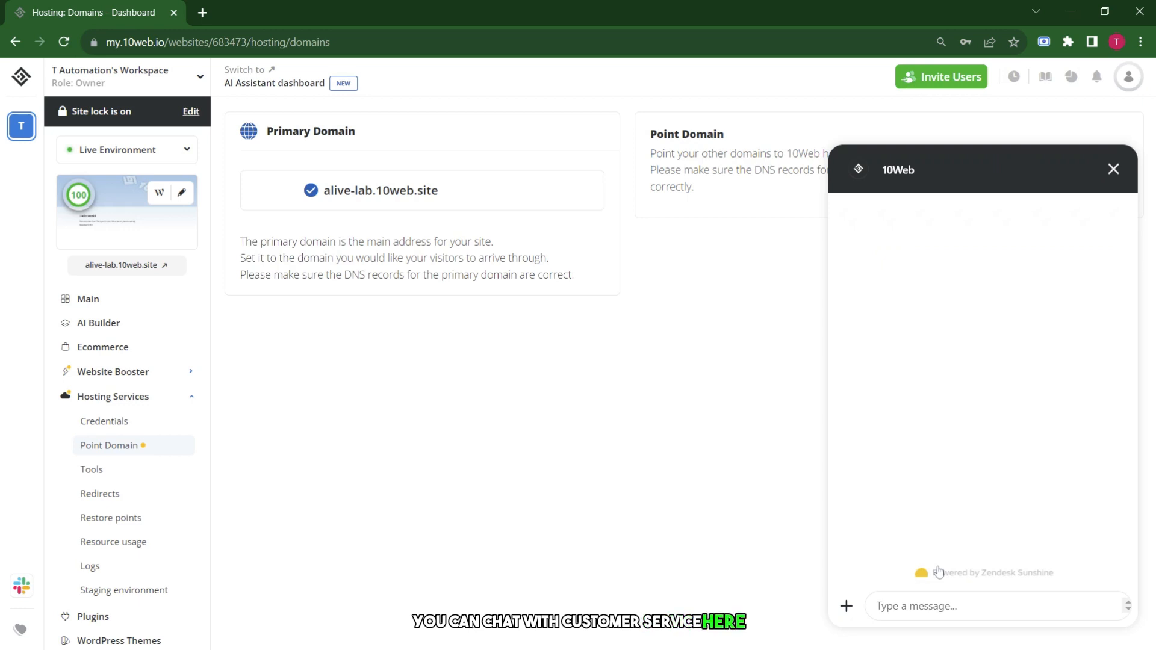
pyautogui.click(941, 605)
pyautogui.write('hi')
pyautogui.press('Return')
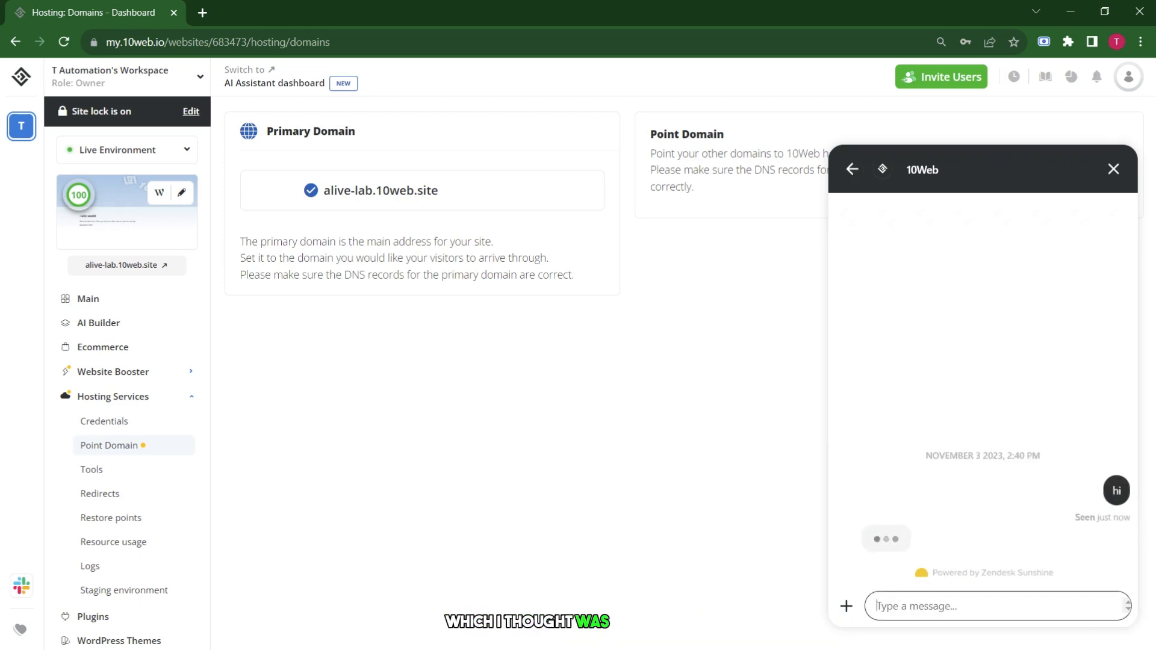
# Browse Website Booster, hosting credentials and the installed WordPress themes, then return to websites.
pyautogui.scroll(-1, 120, 358)
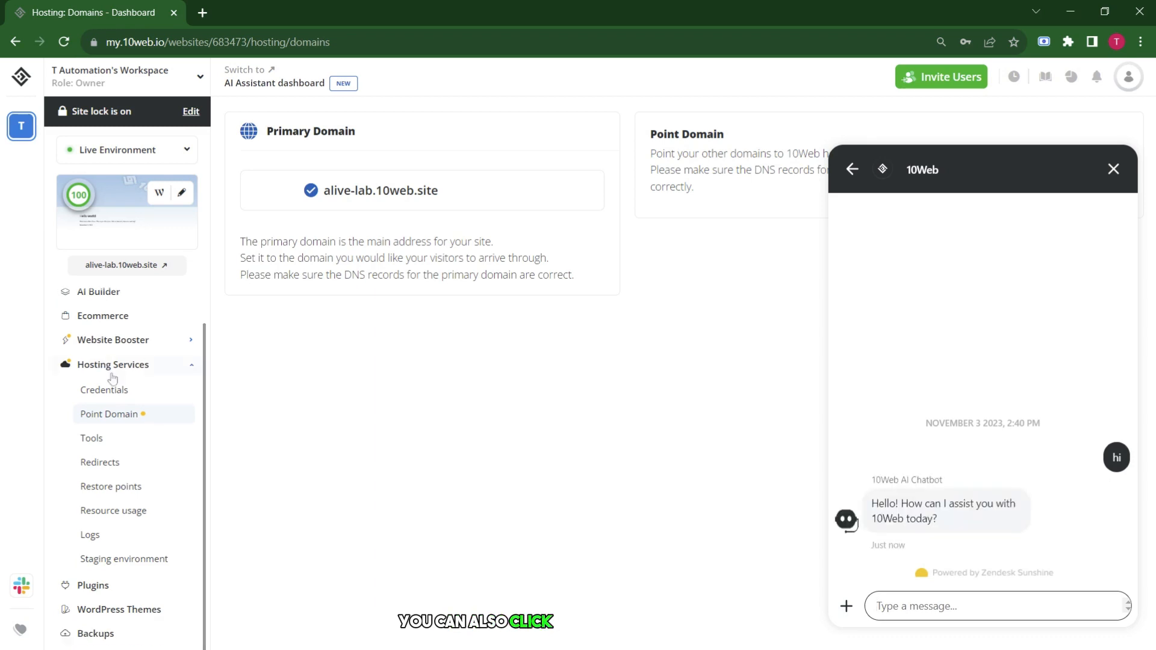
pyautogui.click(120, 341)
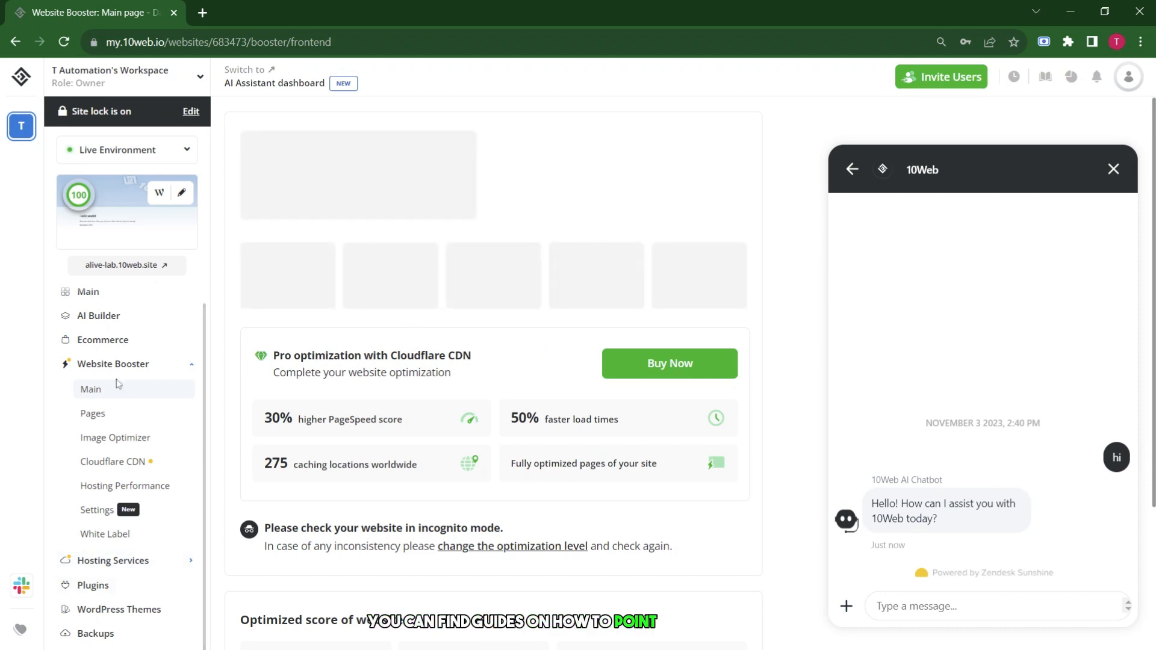
pyautogui.click(115, 562)
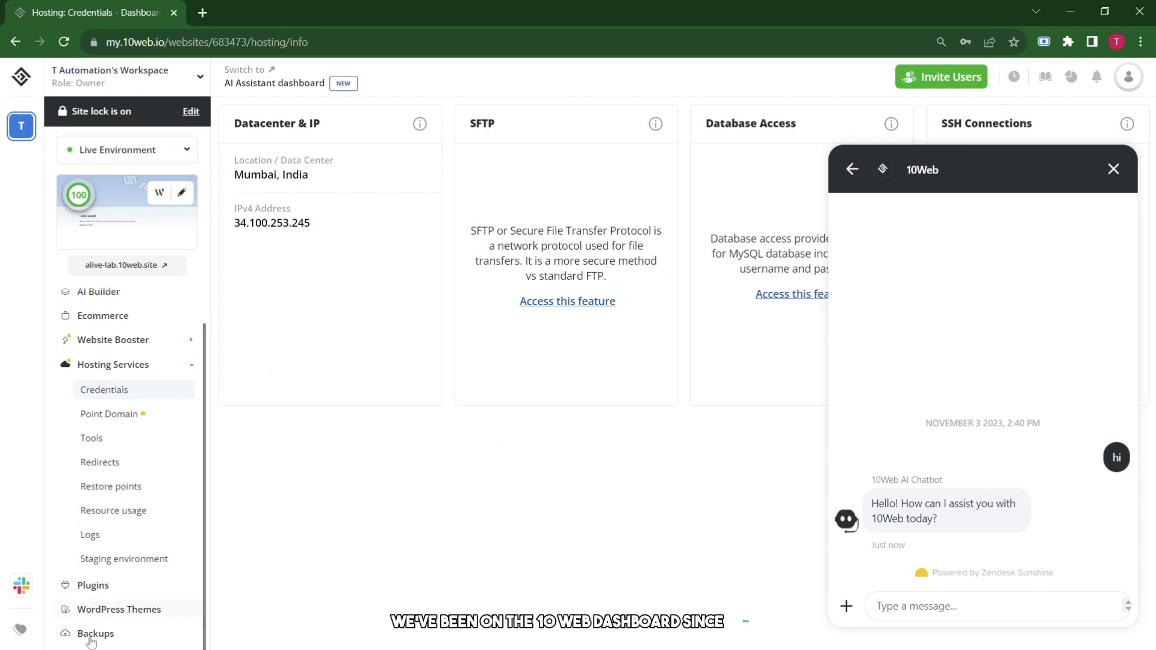
pyautogui.click(116, 610)
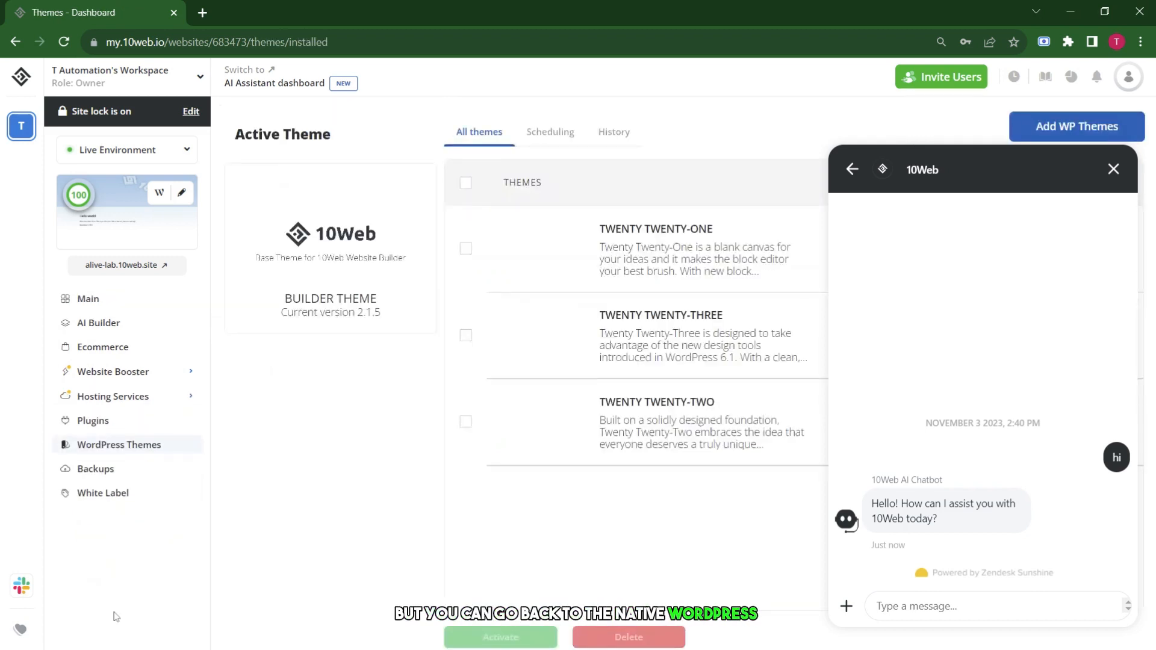
pyautogui.click(21, 77)
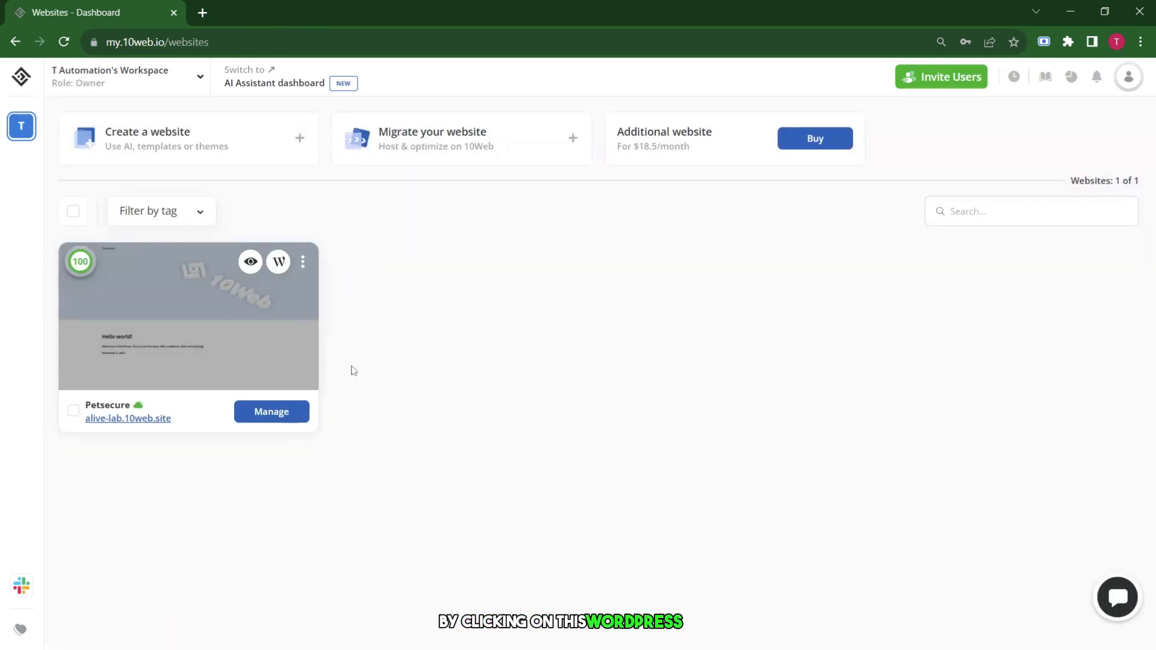
# Open the site's WordPress admin and the 'Hello world!' post for editing.
pyautogui.click(278, 261)
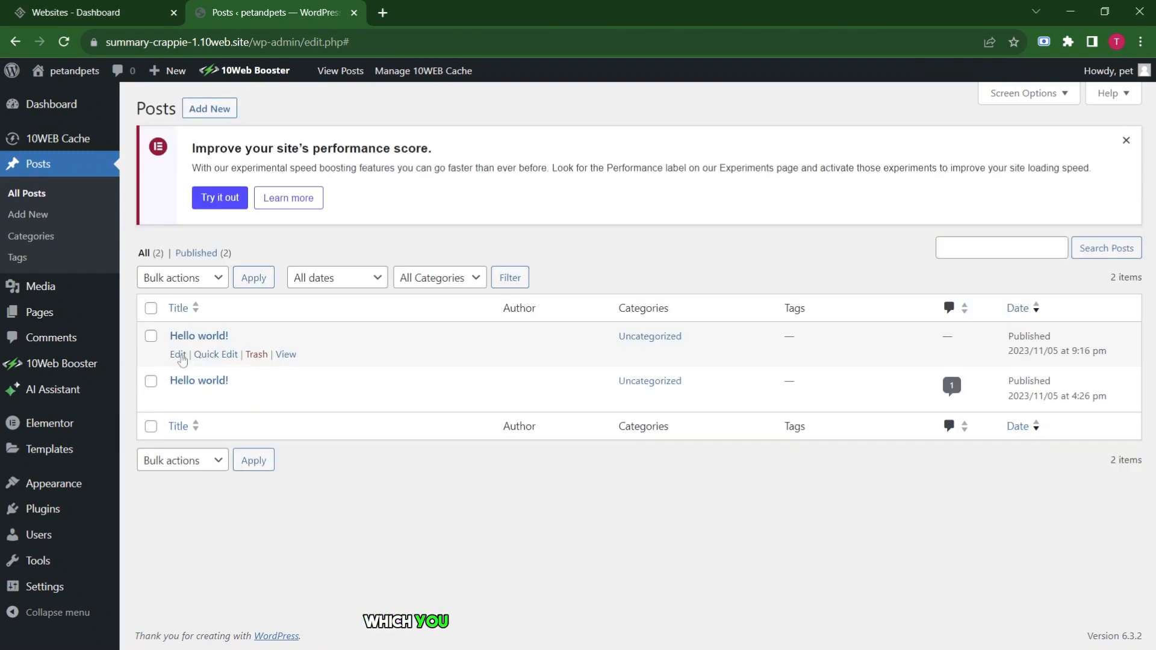
pyautogui.click(179, 354)
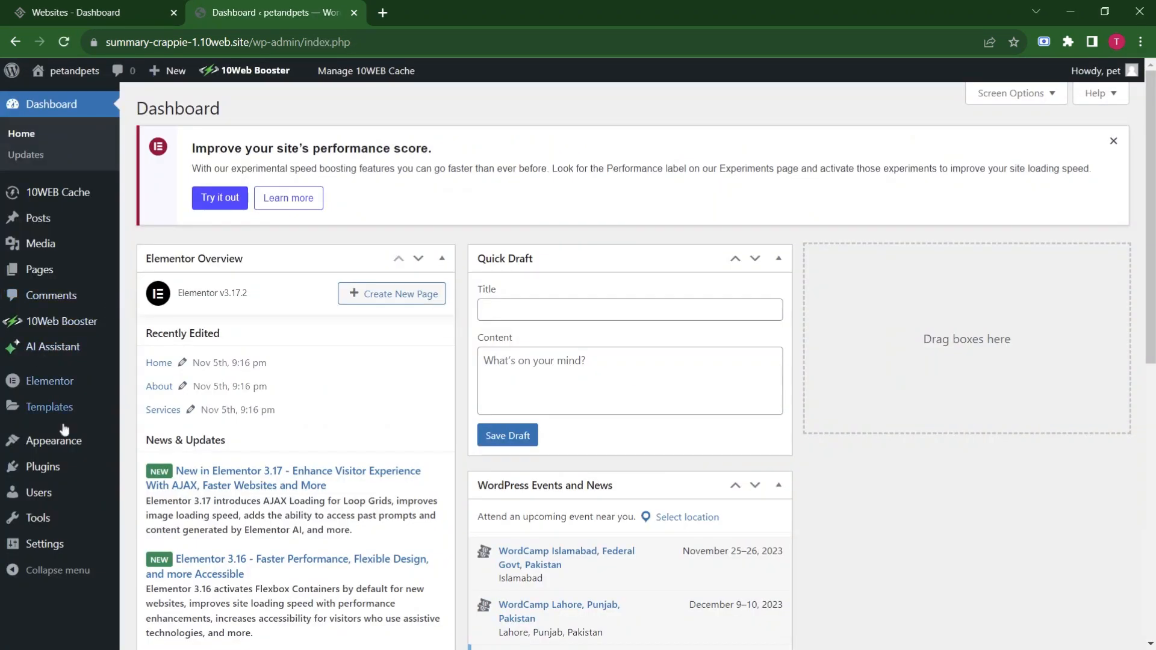
pyautogui.scroll(-6, 30, 481)
pyautogui.moveTo(40, 439)
pyautogui.scroll(4, 66, 436)
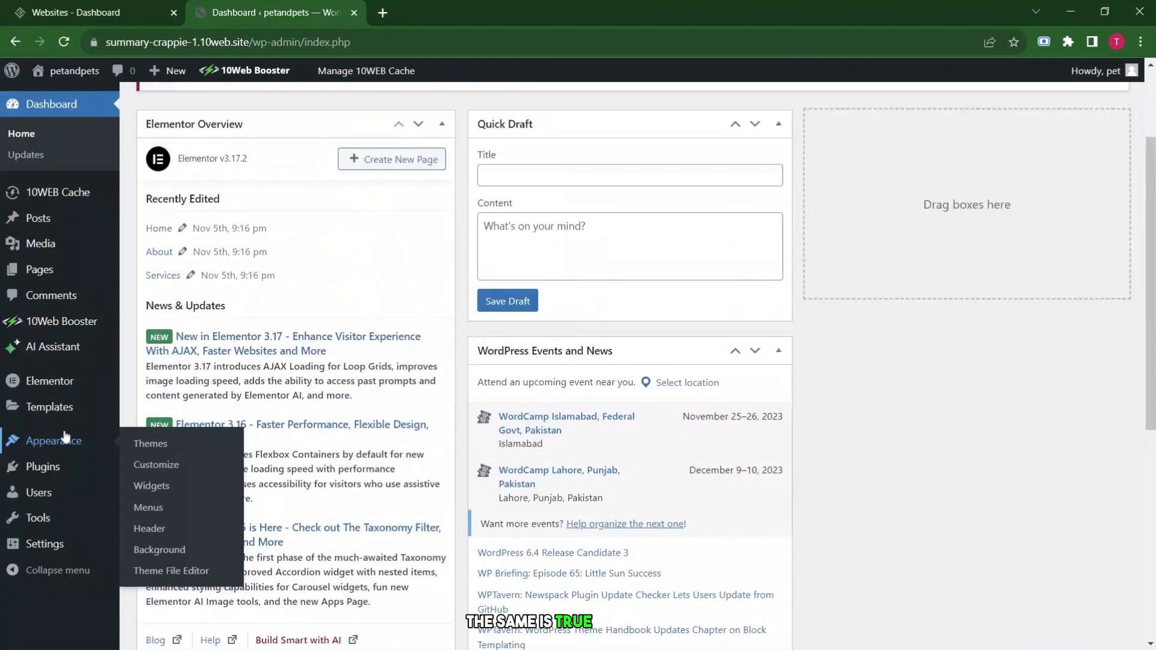
# Close the admin tab, reopen WordPress admin, and go to the Posts list.
pyautogui.hotkey('ctrl', 'w')
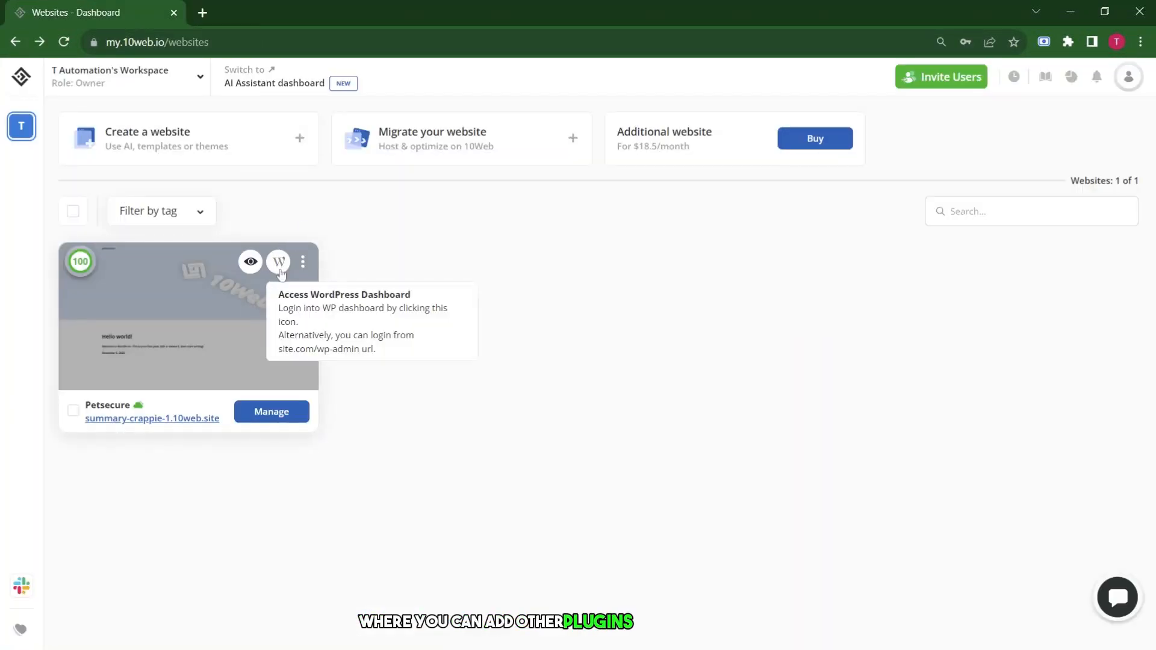
pyautogui.click(277, 261)
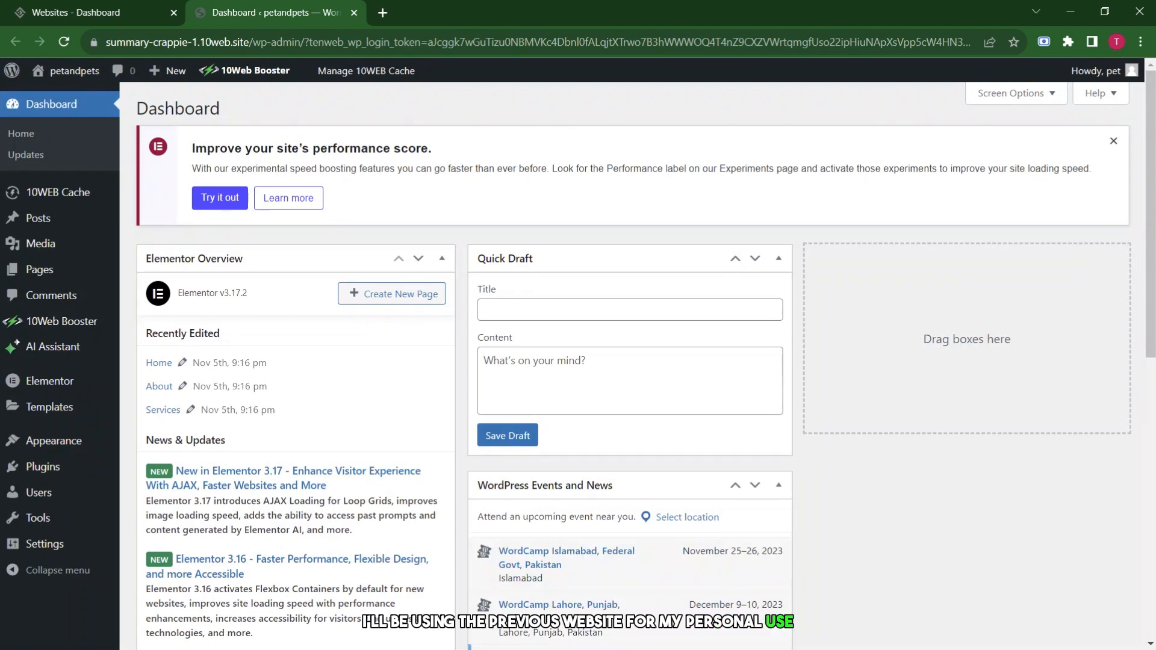
pyautogui.click(42, 220)
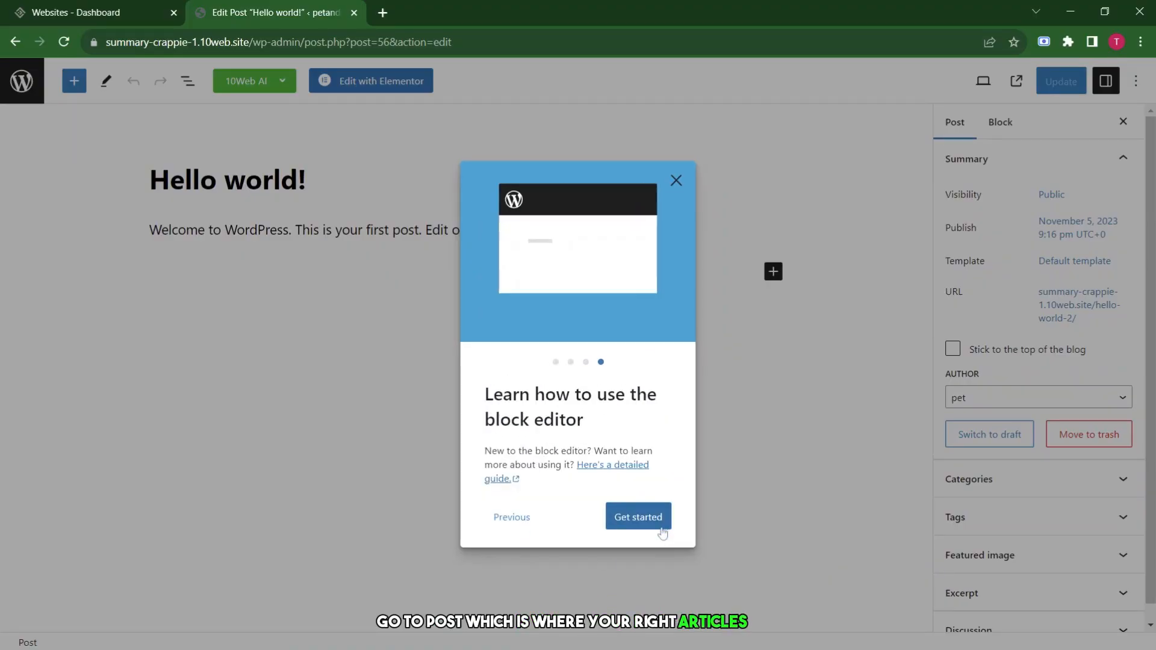
# Retitle the post 'Helping Pets around the world'.
pyautogui.click(640, 517)
pyautogui.hotkey('ctrl', 'a')
pyautogui.press('BackSpace')
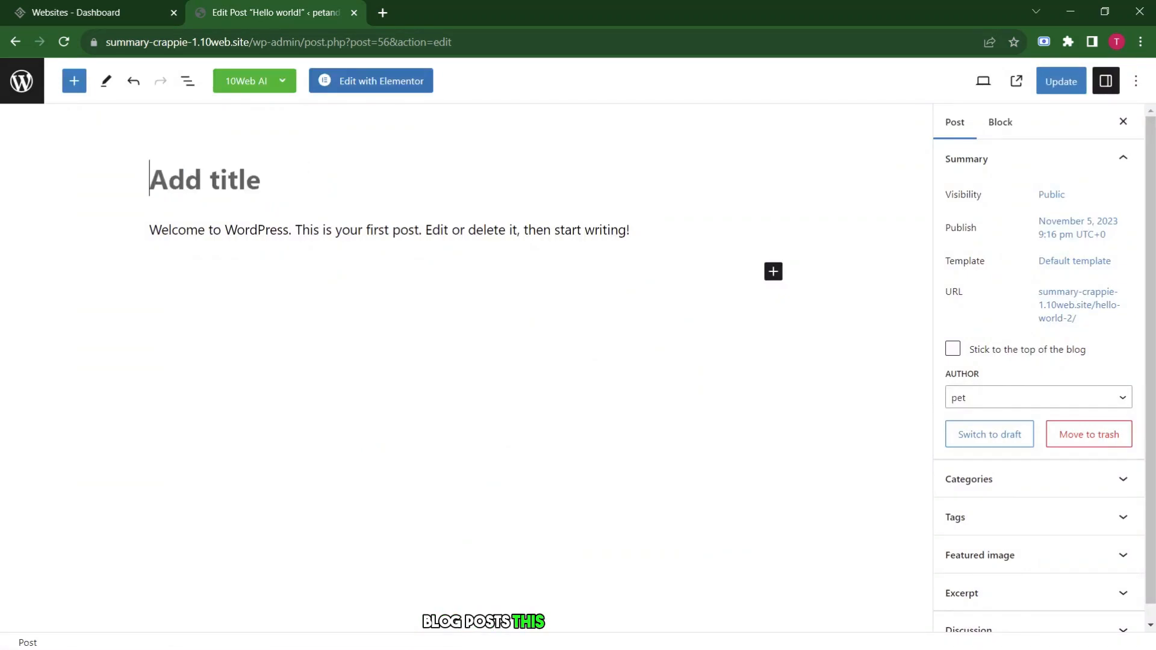
pyautogui.write('Helping Pets around the world')
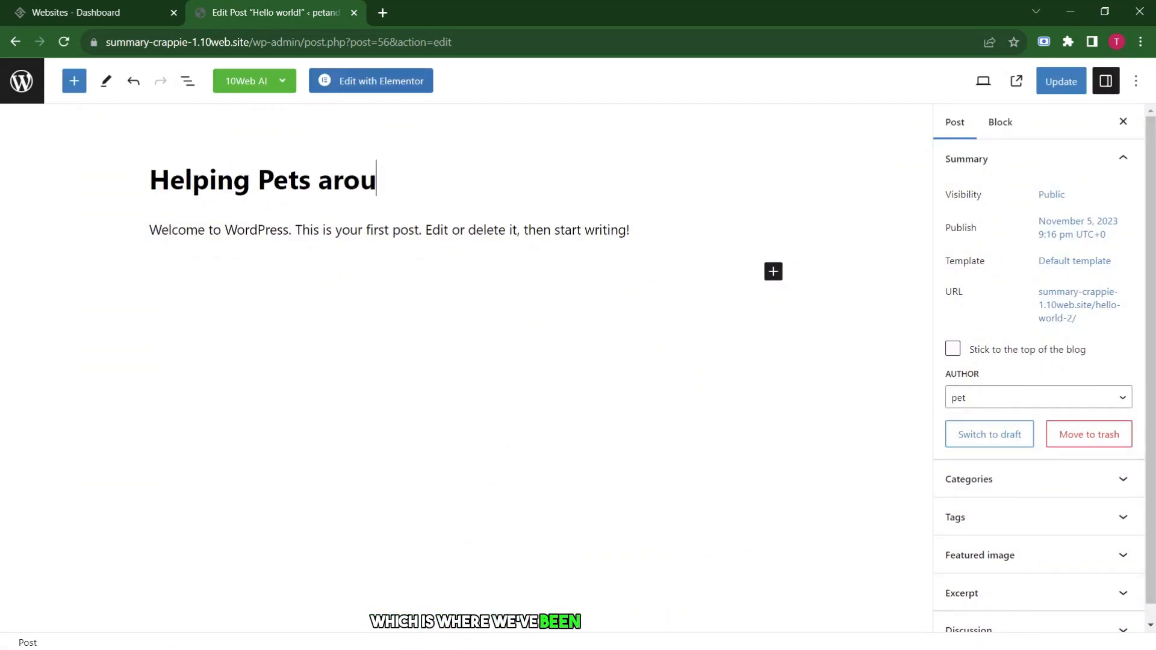
# Replace the welcome paragraph with an intro beginning 'we help pets all around the world'.
pyautogui.press('Down')
pyautogui.hotkey('shift', 'Right')
pyautogui.hotkey('shift', 'Right')
pyautogui.hotkey('shift', 'Right')
pyautogui.hotkey('shift', 'Right')
pyautogui.hotkey('shift', 'End')
pyautogui.press('BackSpace')
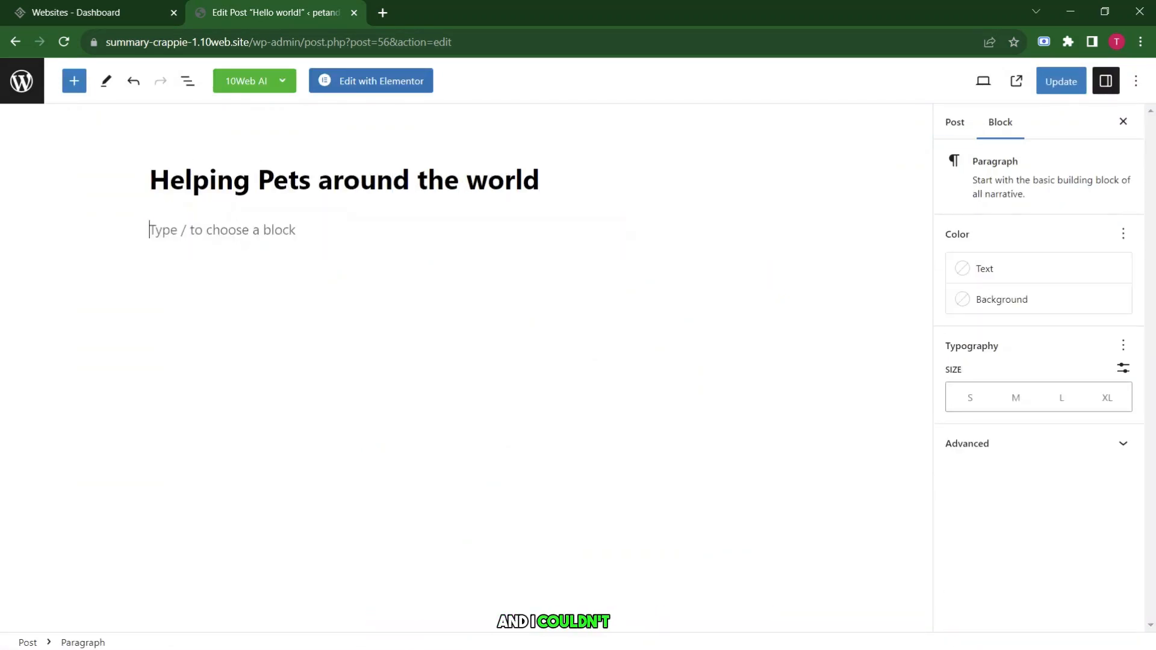
pyautogui.click(774, 226)
pyautogui.click(856, 341)
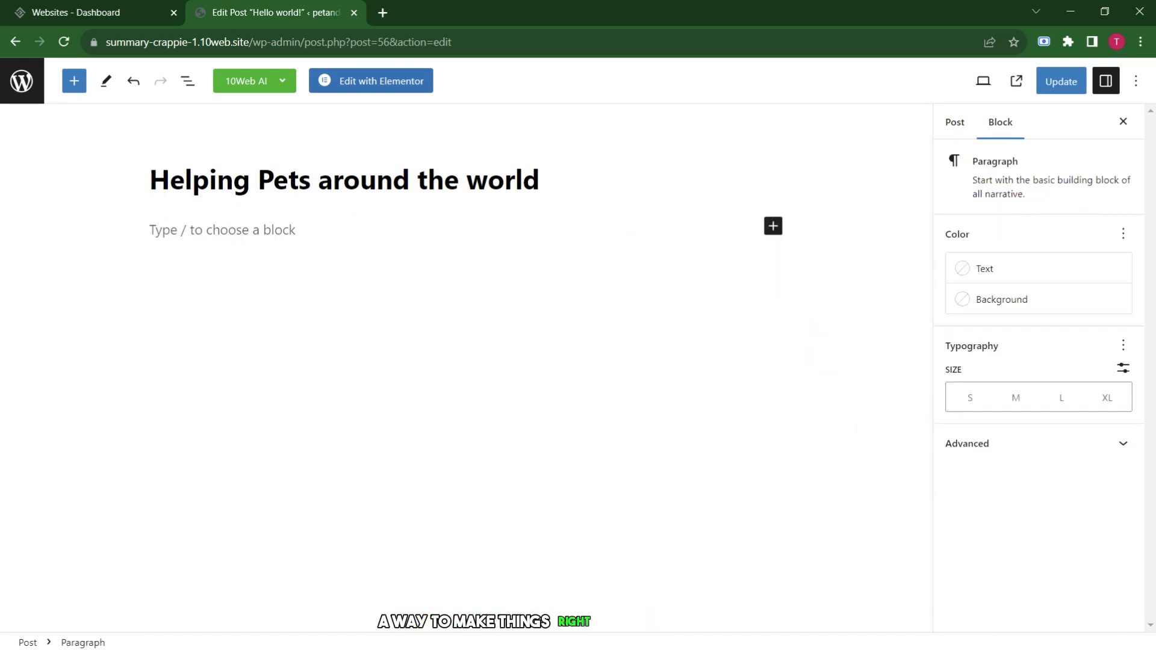
pyautogui.write('we help pets ')
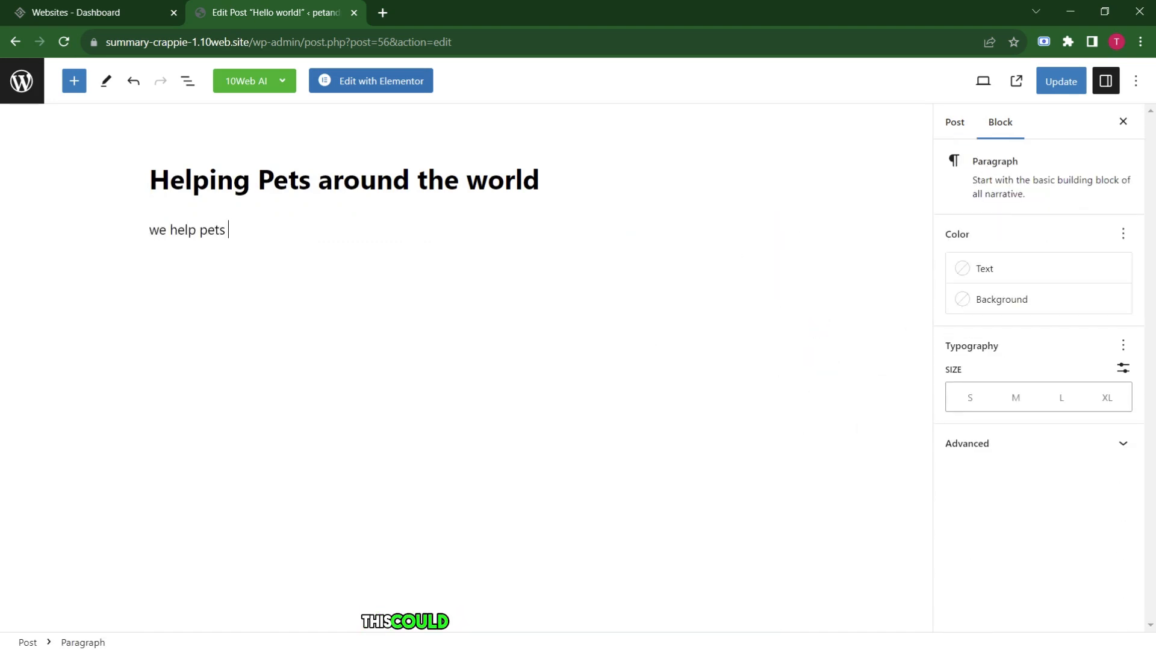
pyautogui.write('all around the world, we believ')
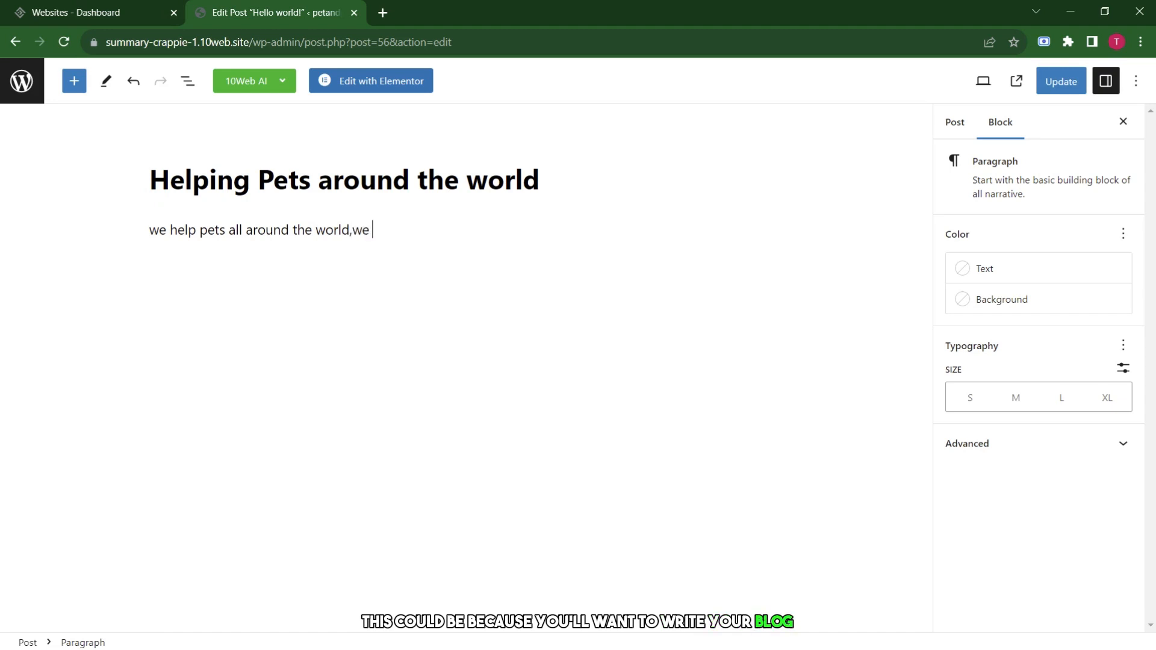
pyautogui.write('e every animal d')
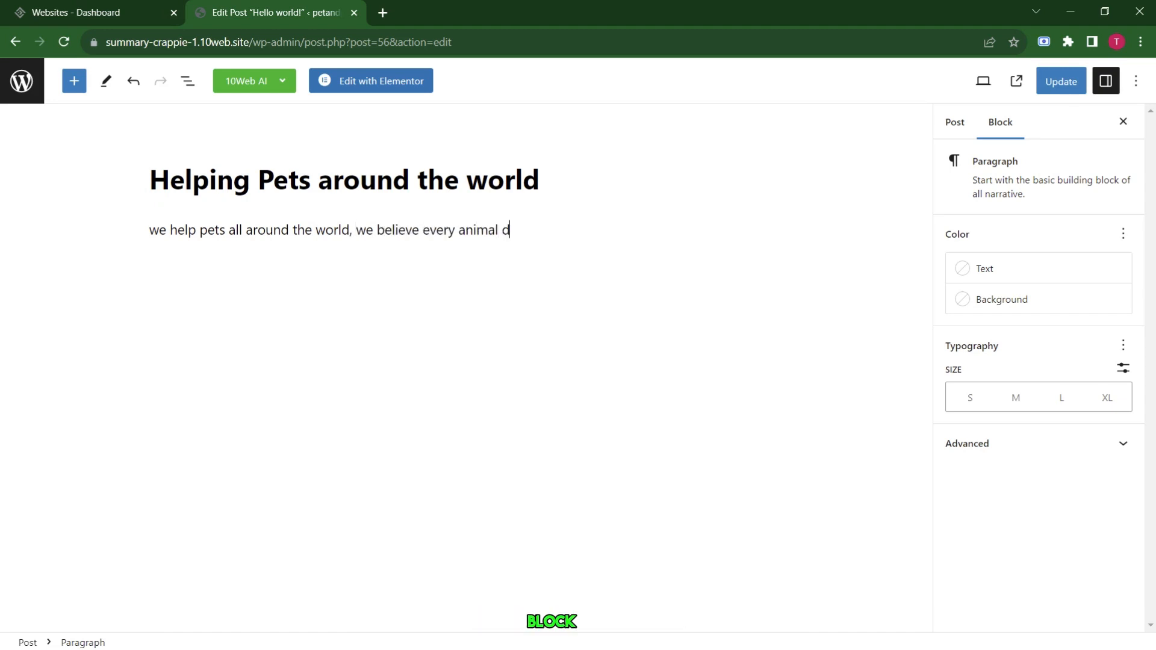
pyautogui.write('eserves to live a ')
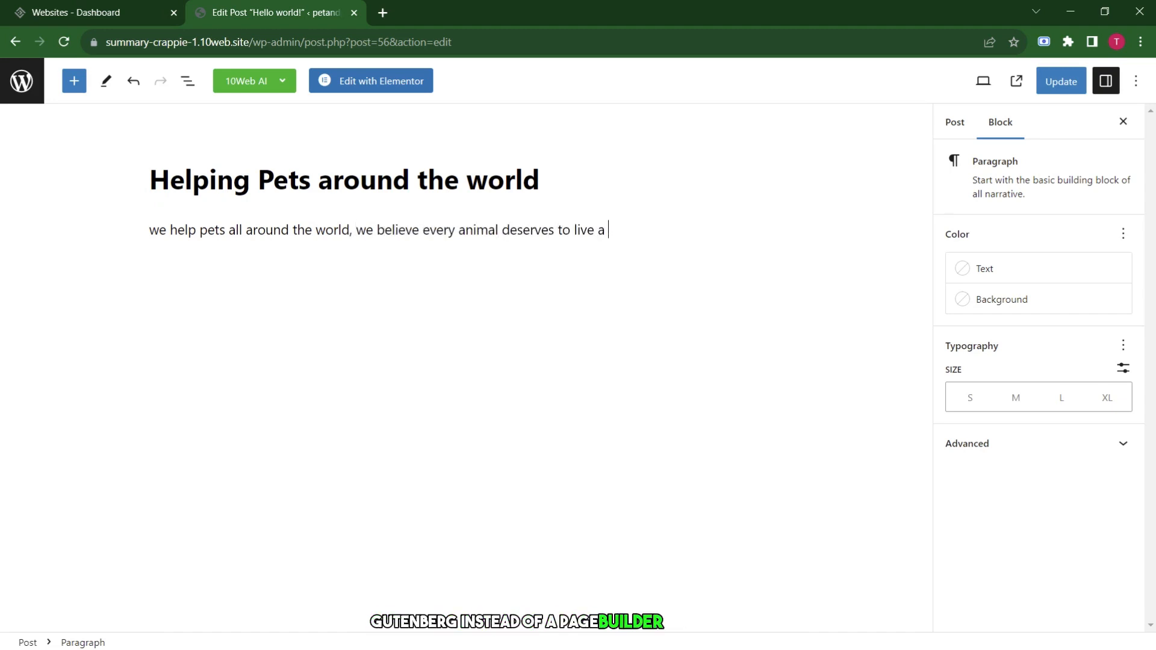
pyautogui.write('good and happy life. the')
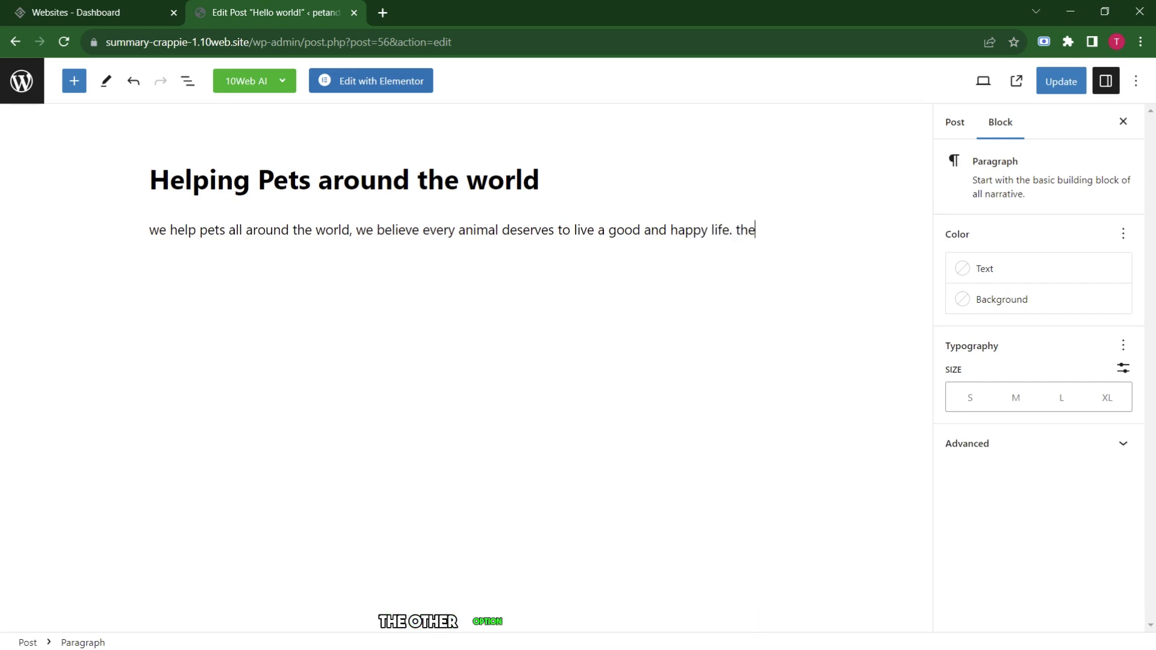
pyautogui.write('y also have feelings and e')
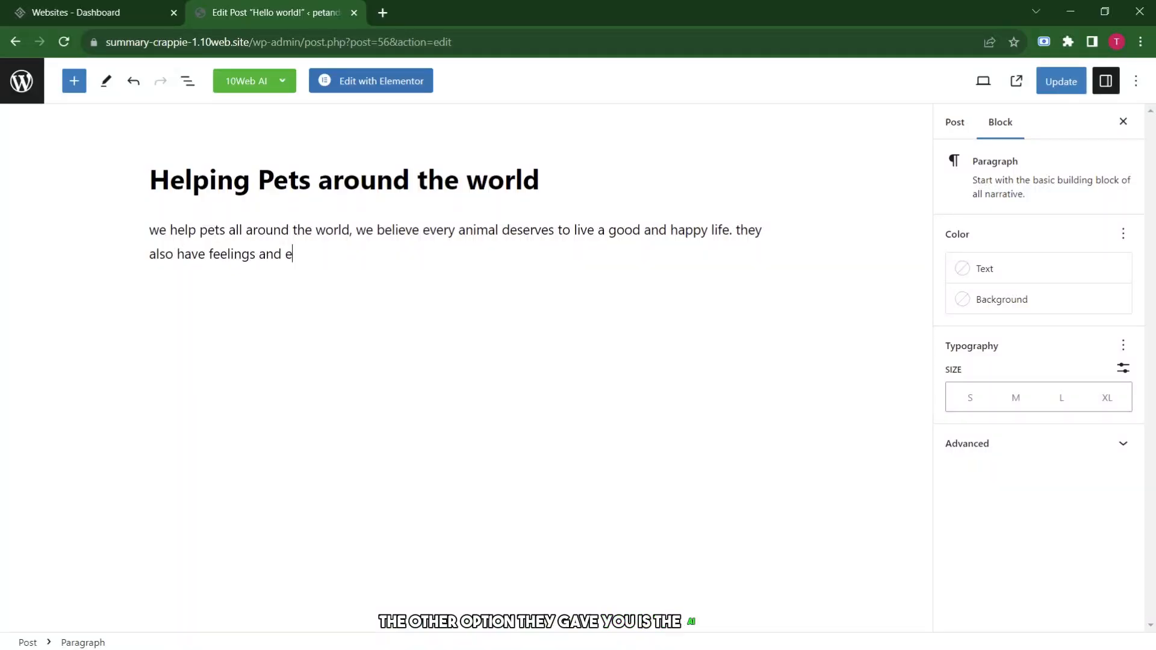
pyautogui.write('motions. Our only')
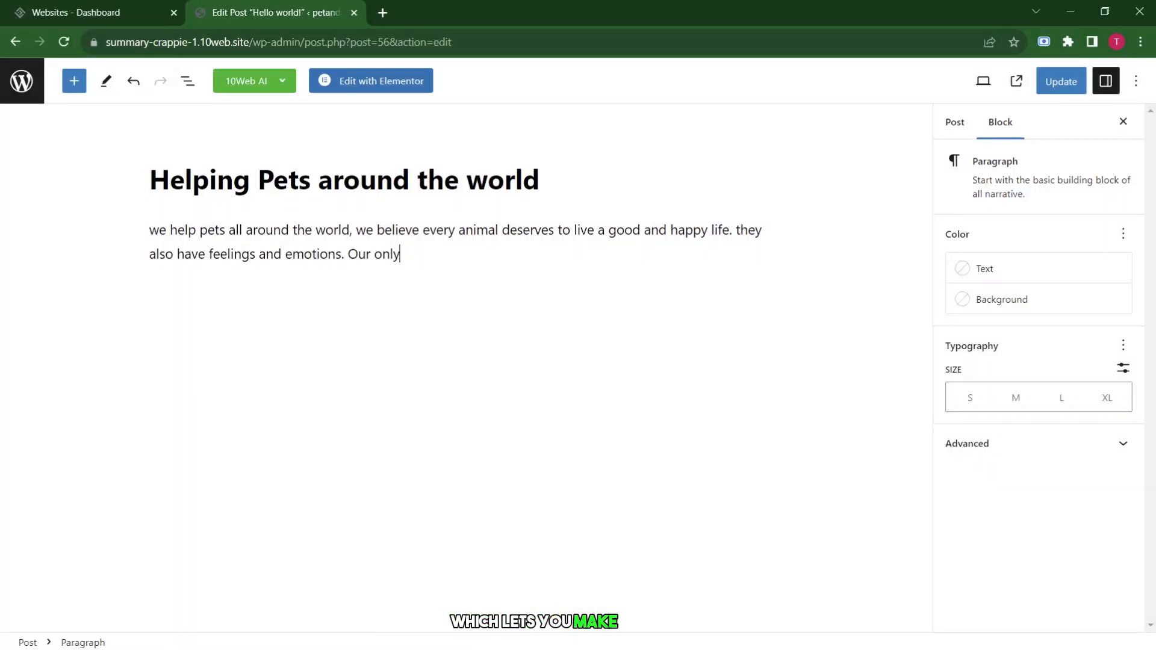
pyautogui.write(' motive to  to prot')
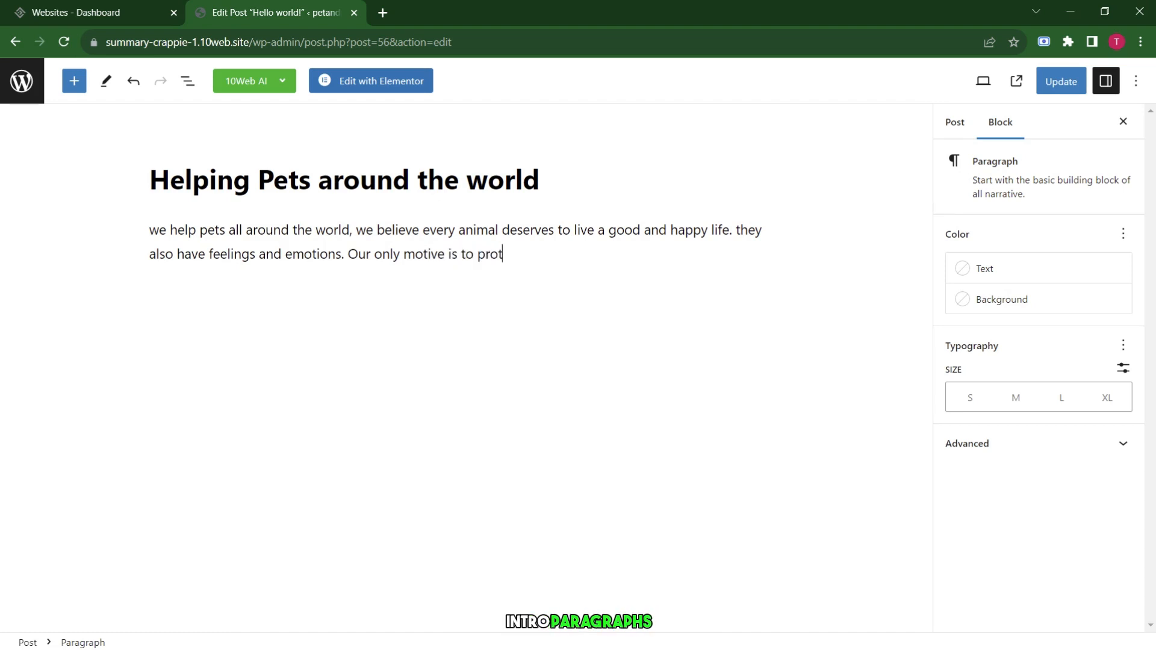
pyautogui.write('ect them and keep them safe and sound')
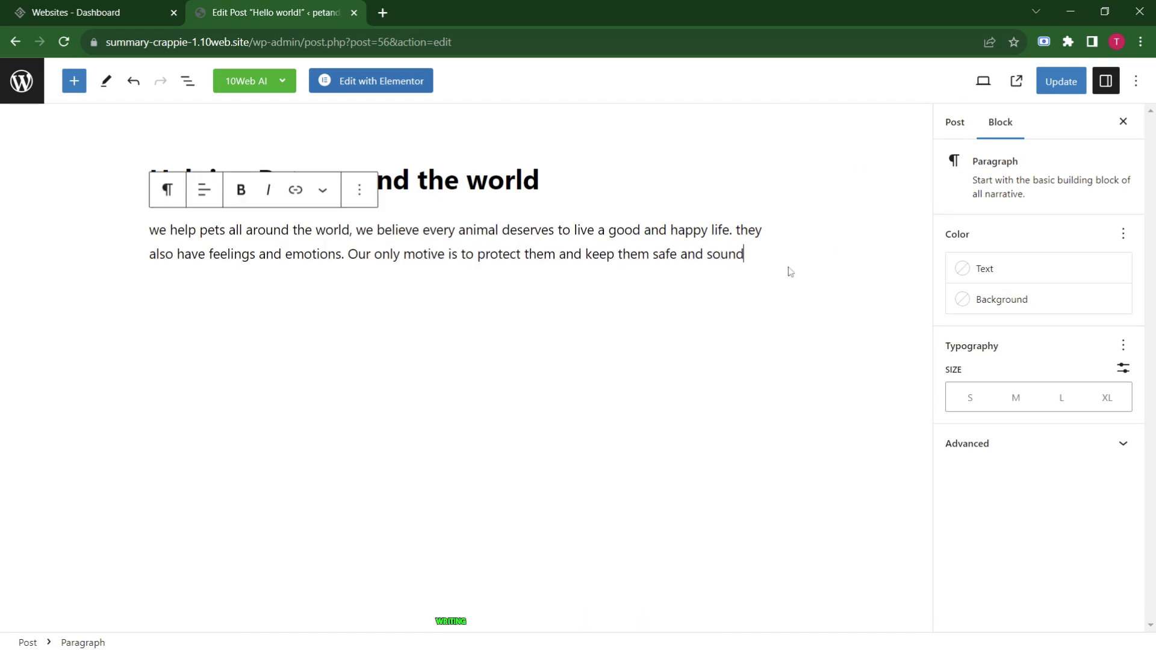
# Select the intro paragraph, check its block options, and update the post.
pyautogui.moveTo(750, 255); pyautogui.dragTo(149, 229)
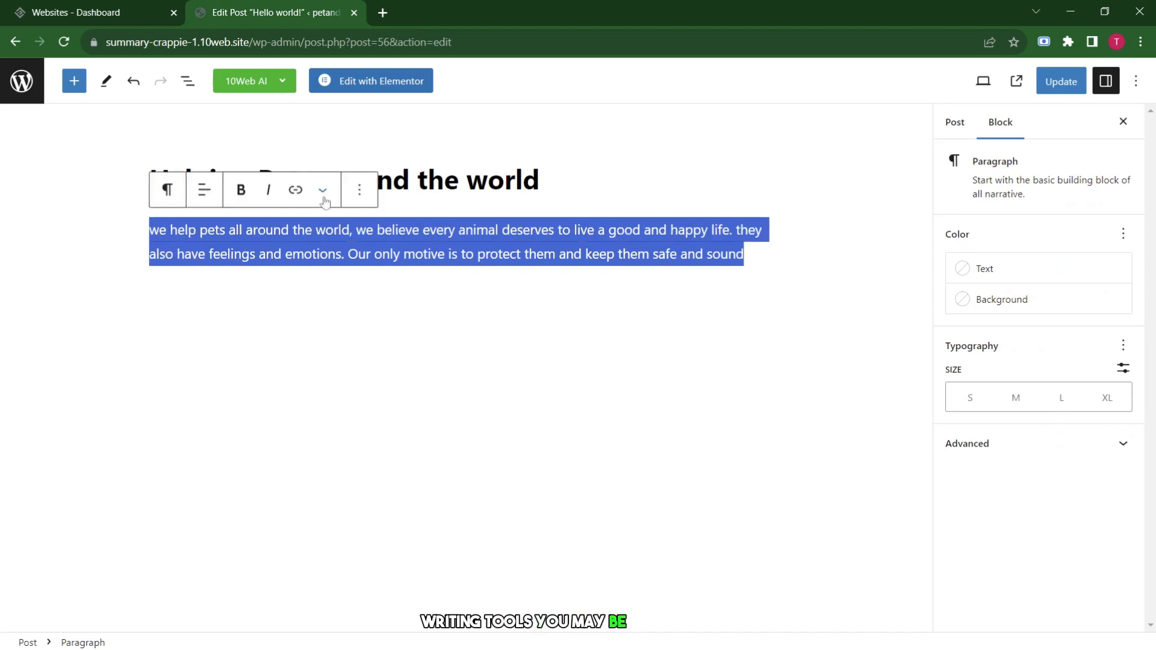
pyautogui.click(323, 189)
pyautogui.click(363, 200)
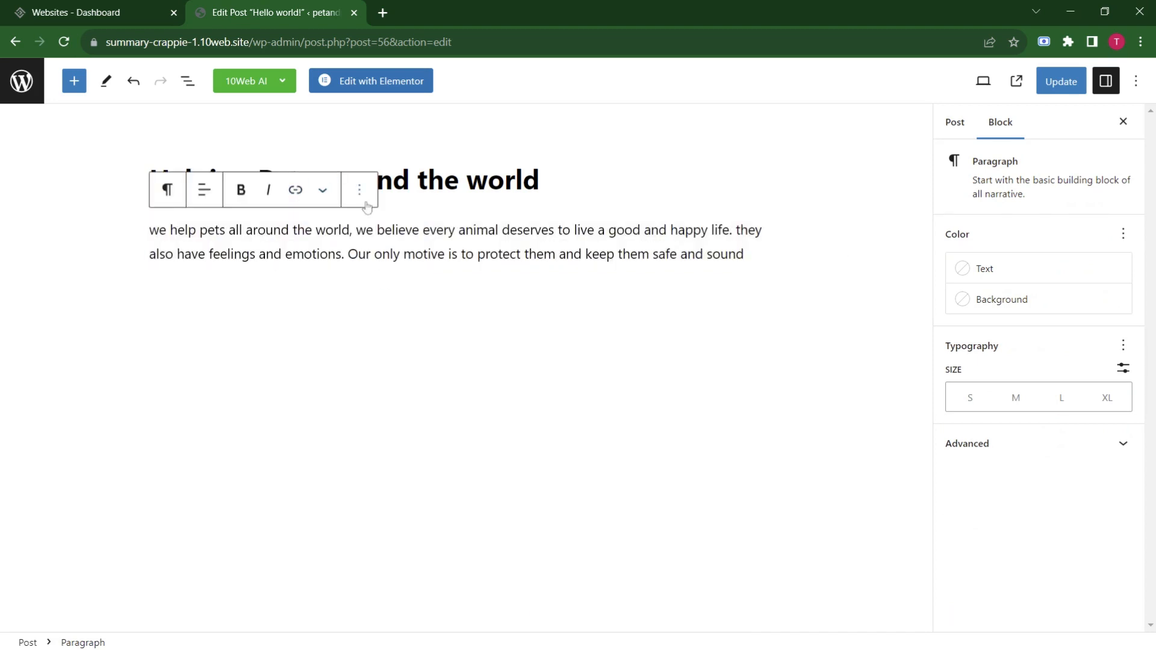
pyautogui.click(289, 394)
pyautogui.click(1069, 83)
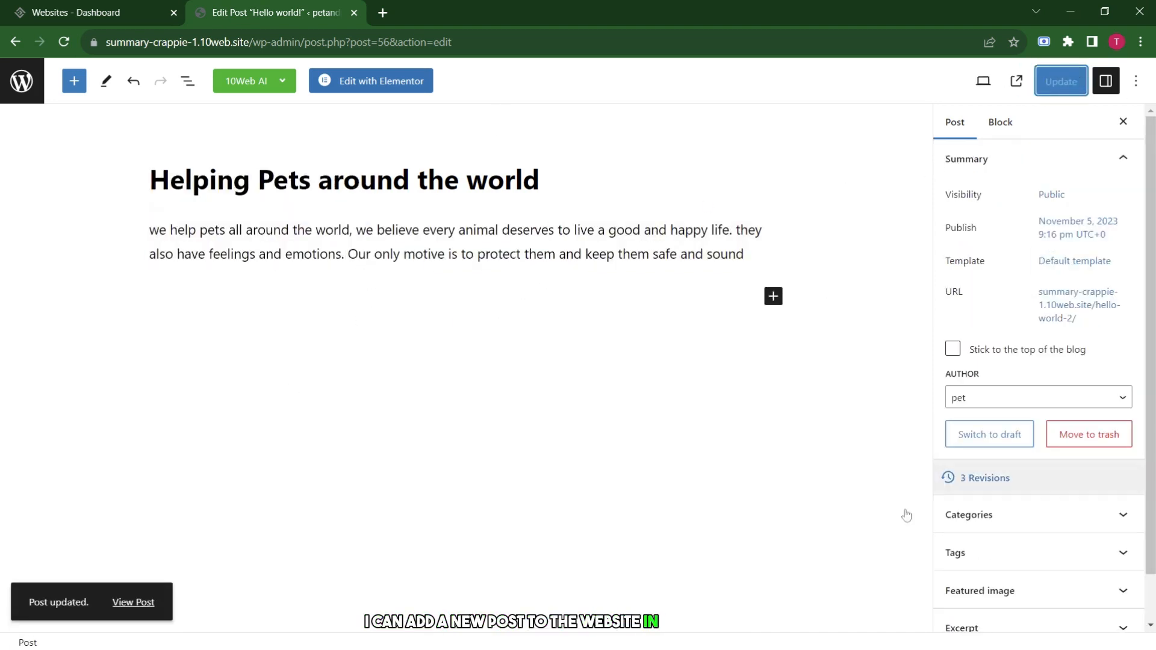
pyautogui.scroll(-6, 343, 414)
pyautogui.scroll(6, 343, 414)
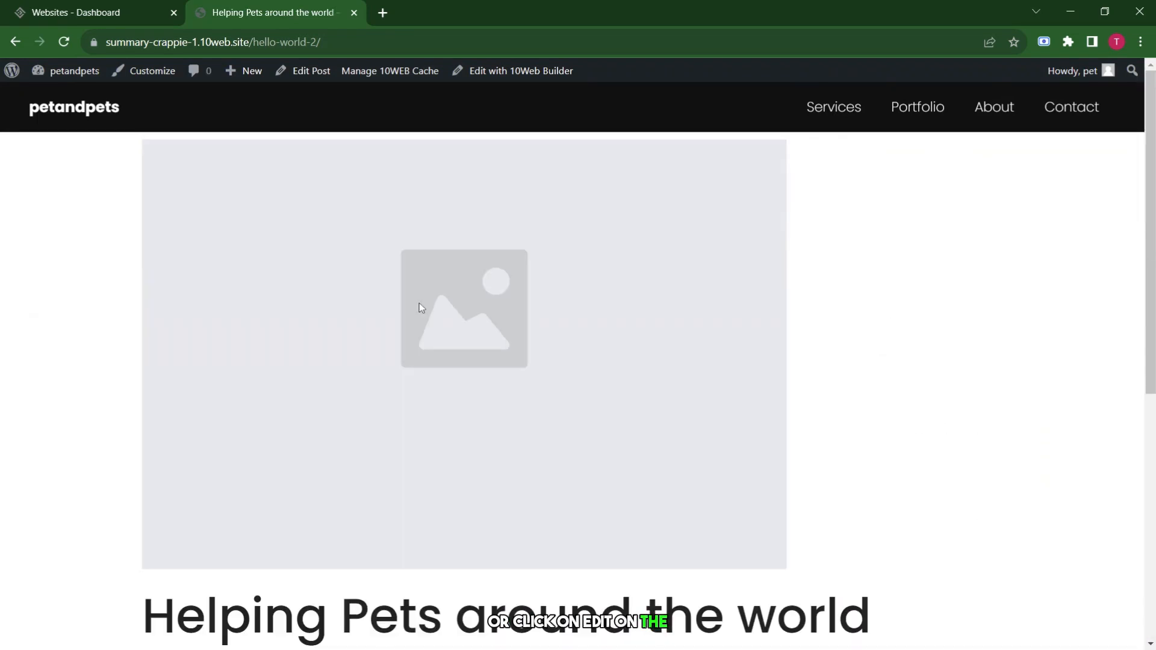
# Close the post editor, reopen the site's WordPress admin, and open All Posts.
pyautogui.click(17, 42)
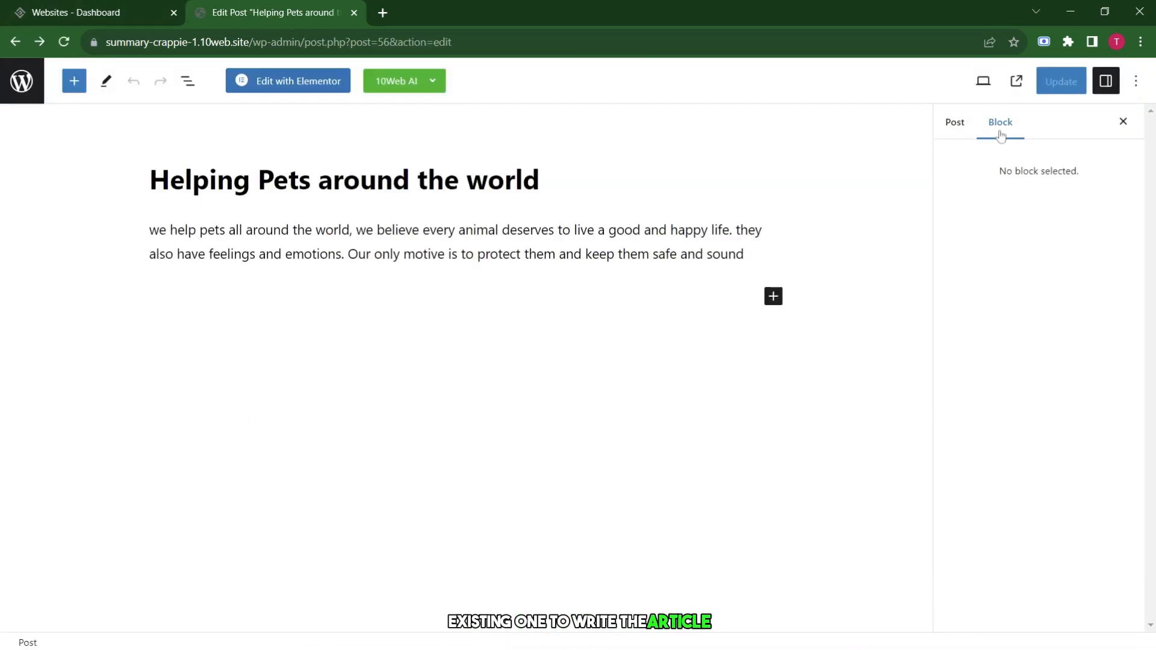
pyautogui.click(354, 12)
pyautogui.click(280, 262)
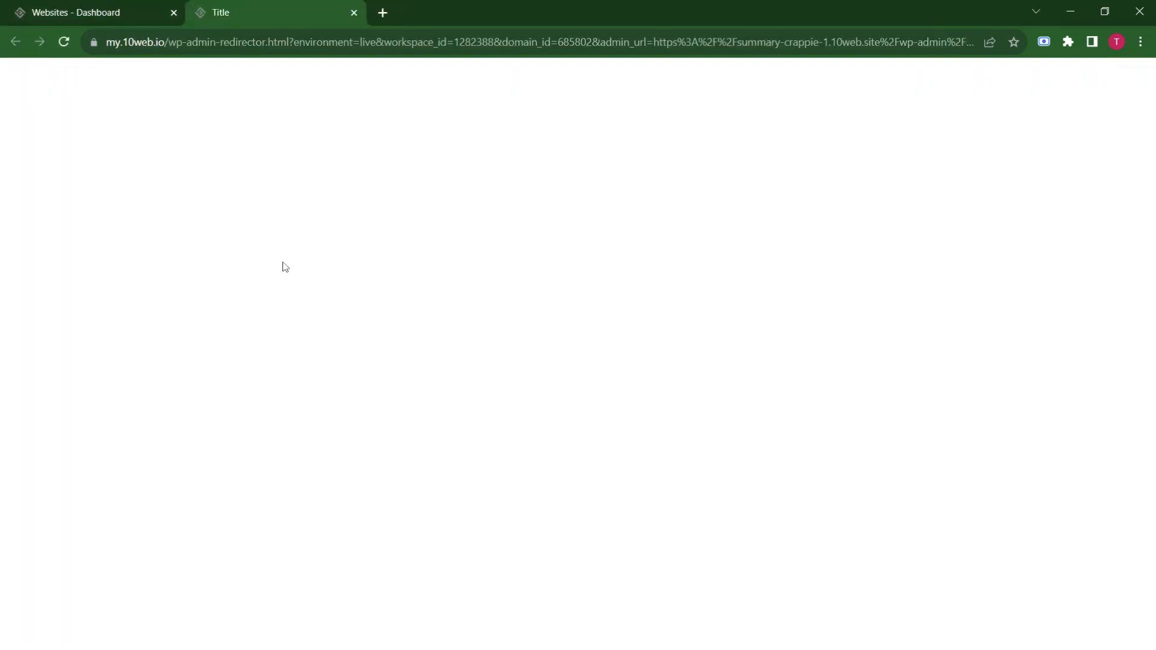
pyautogui.click(61, 218)
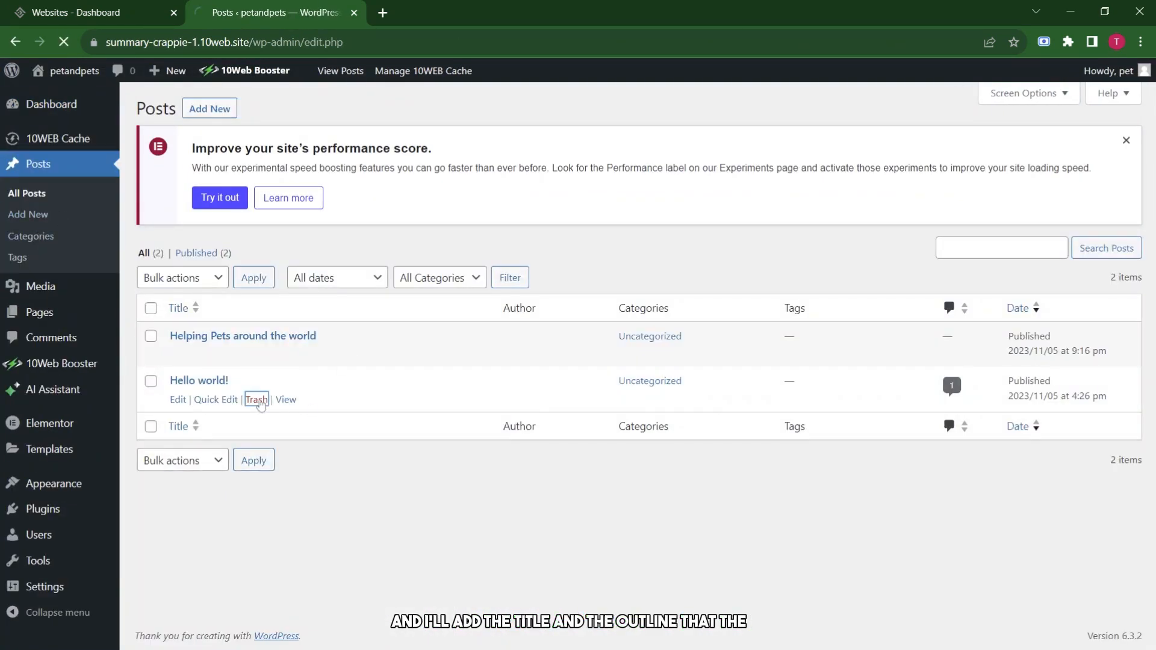
# Move the 'Hello world!' post to the trash from the Posts list.
pyautogui.click(253, 397)
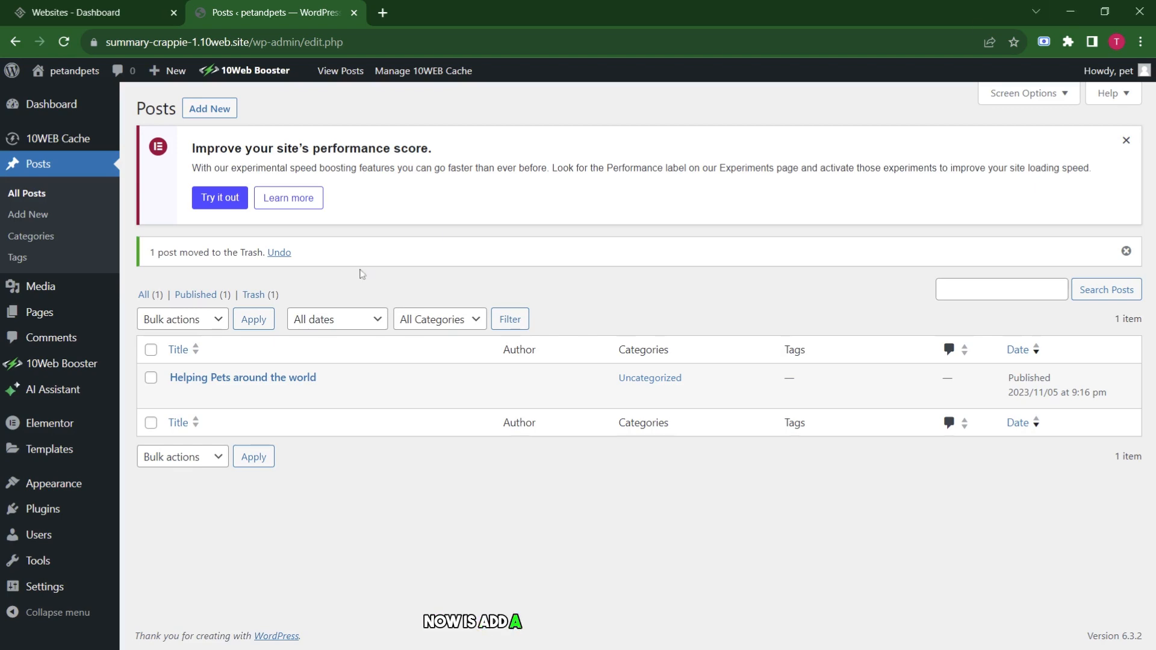
# Visit Plugins, detour to WordPress.org, then come back to the admin dashboard.
pyautogui.click(42, 508)
pyautogui.scroll(-4, 578, 362)
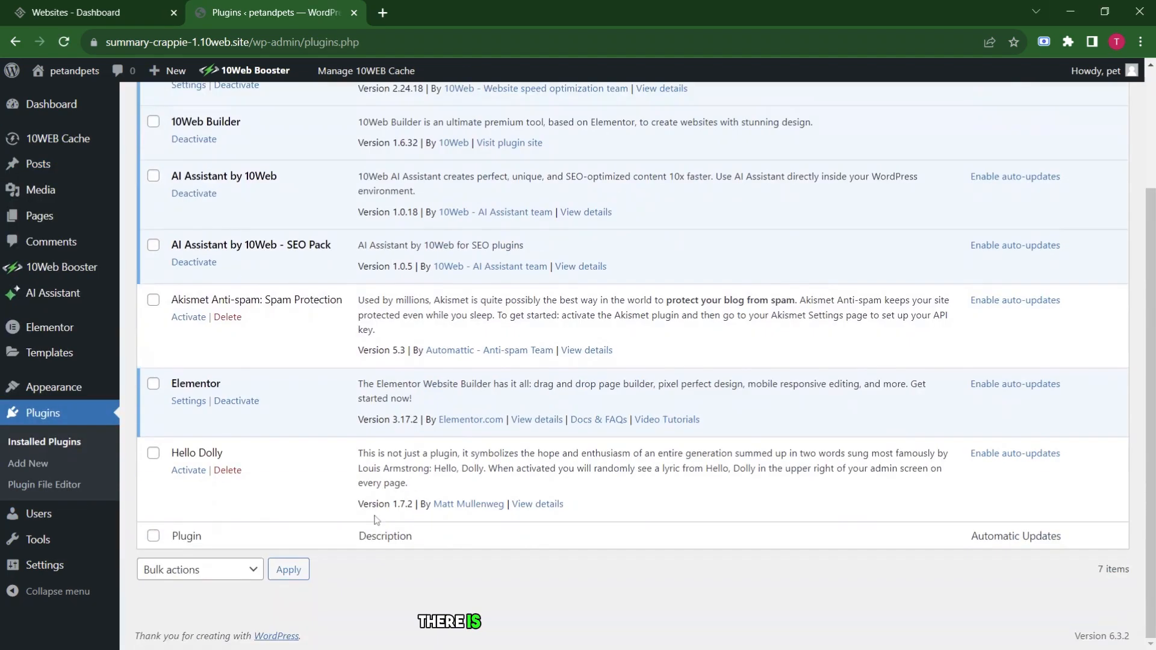
pyautogui.scroll(3, 578, 361)
pyautogui.scroll(1, 272, 319)
pyautogui.moveTo(12, 74)
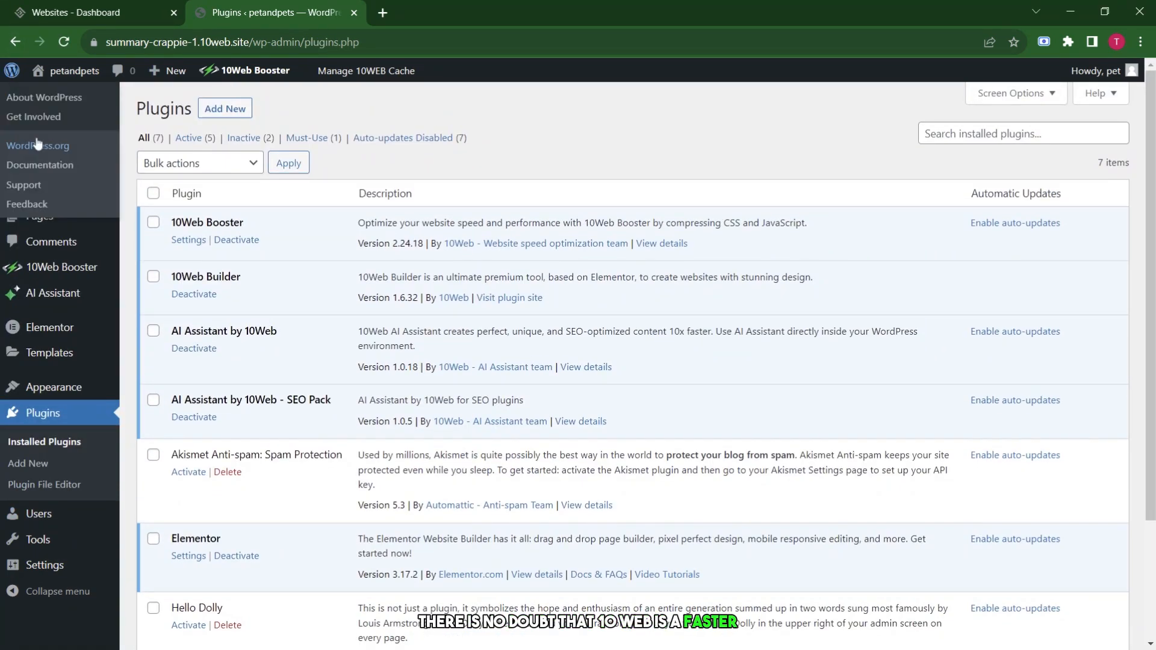
pyautogui.click(27, 145)
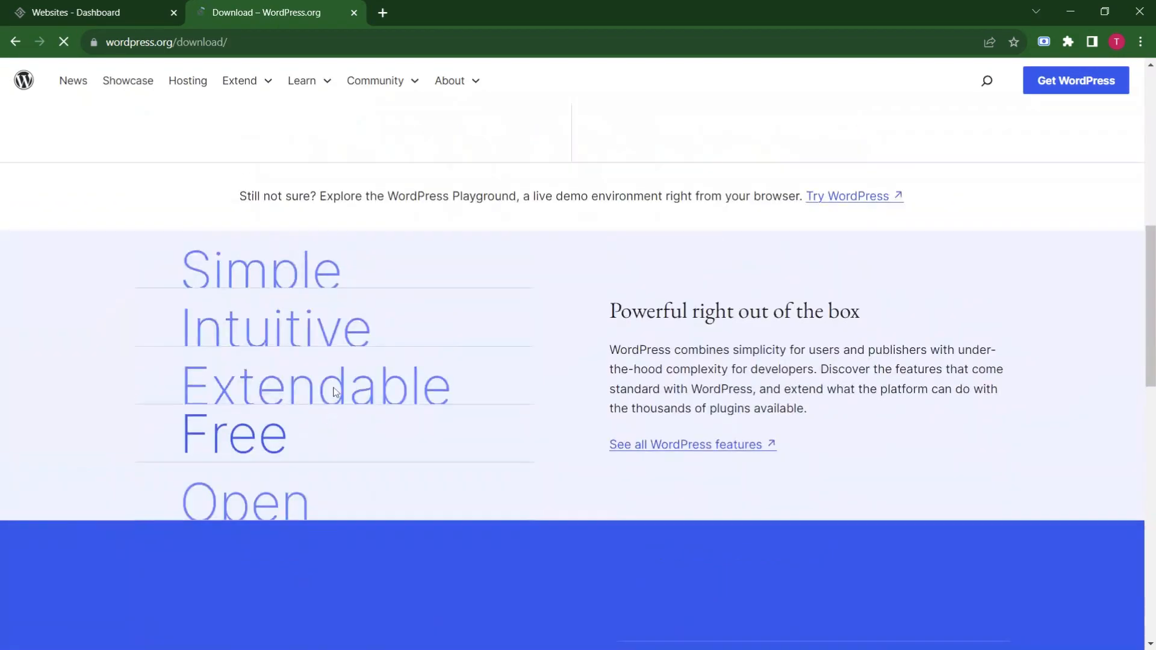
pyautogui.scroll(8, 333, 391)
pyautogui.click(16, 42)
pyautogui.click(16, 42)
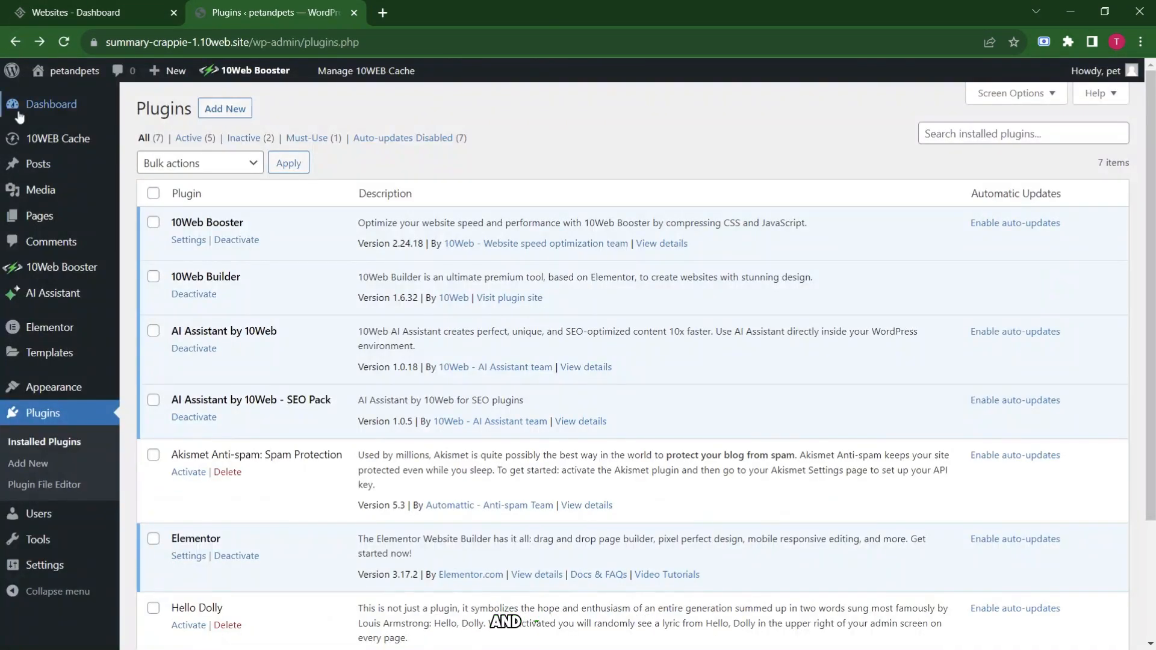
pyautogui.click(52, 106)
# Open Installed Plugins and go to the Add Plugins page.
pyautogui.scroll(-5, 66, 436)
pyautogui.moveTo(67, 437)
pyautogui.scroll(5, 66, 437)
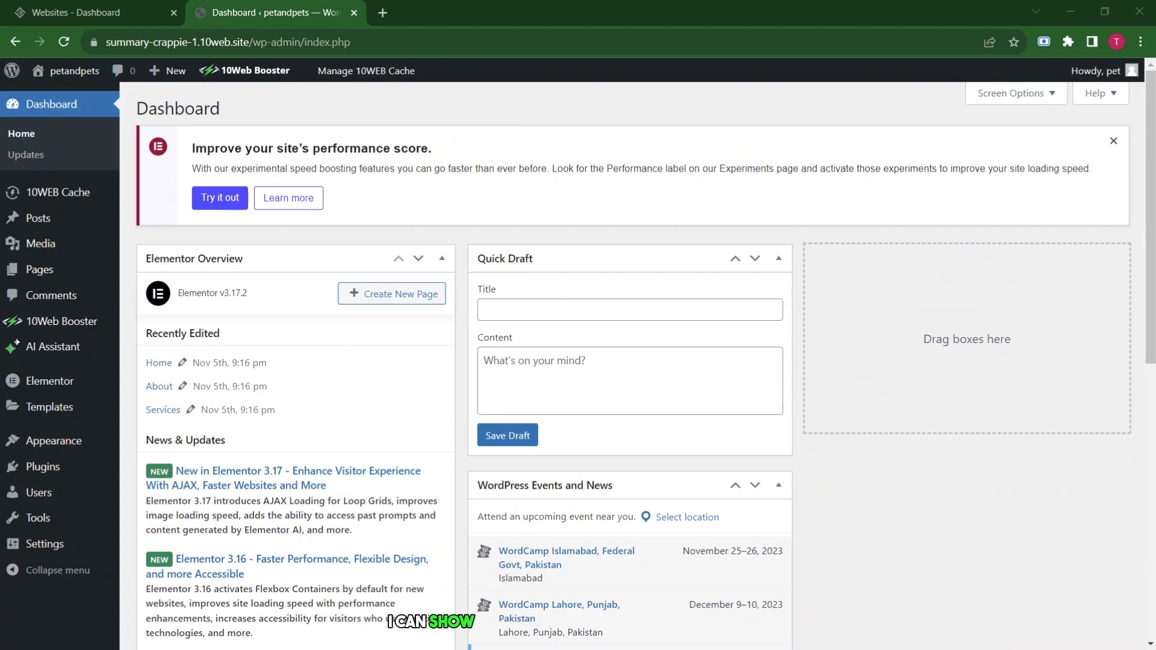
pyautogui.click(42, 466)
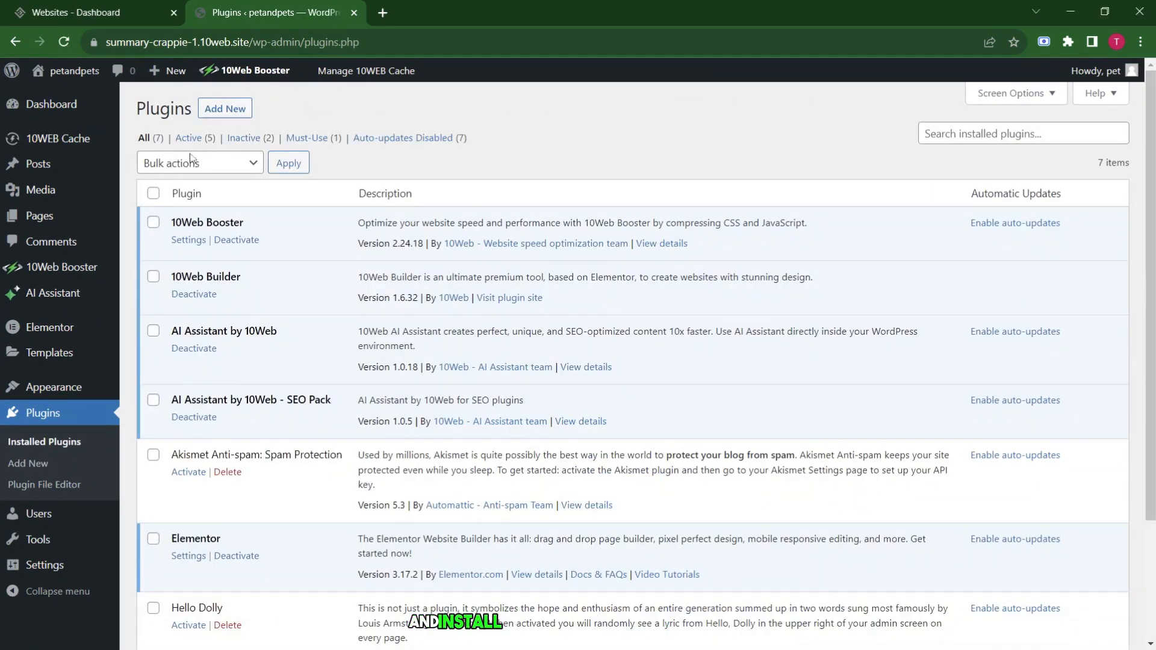
pyautogui.click(244, 111)
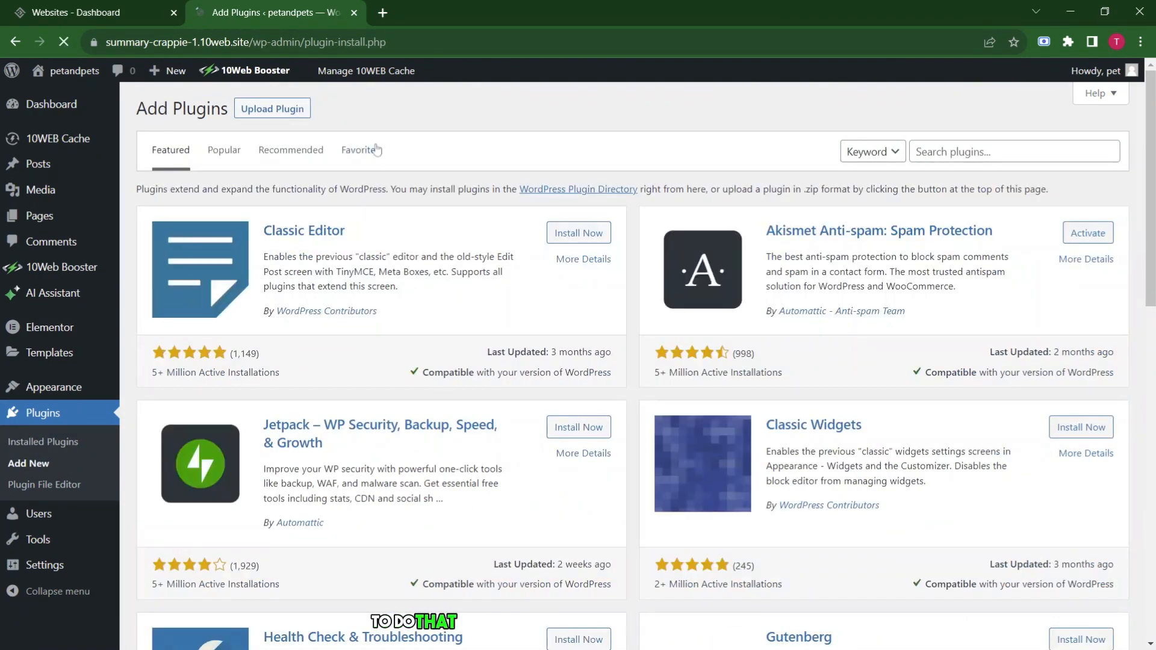
# Search plugins for 'go', then install and activate Site Kit by Google.
pyautogui.click(987, 152)
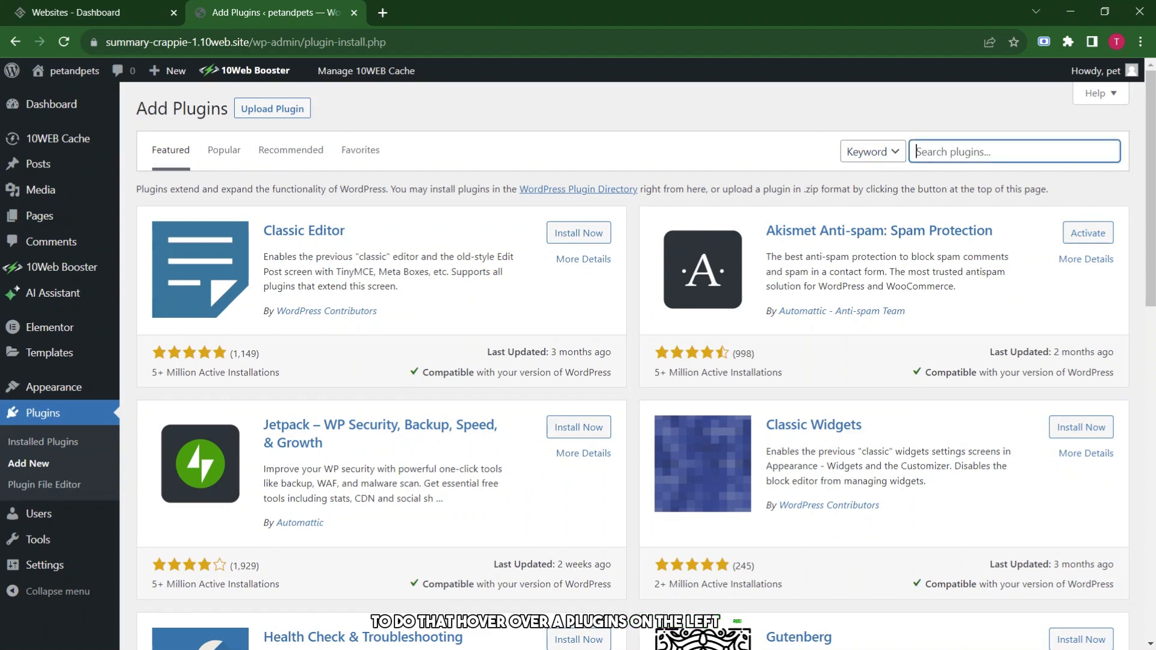
pyautogui.write('google')
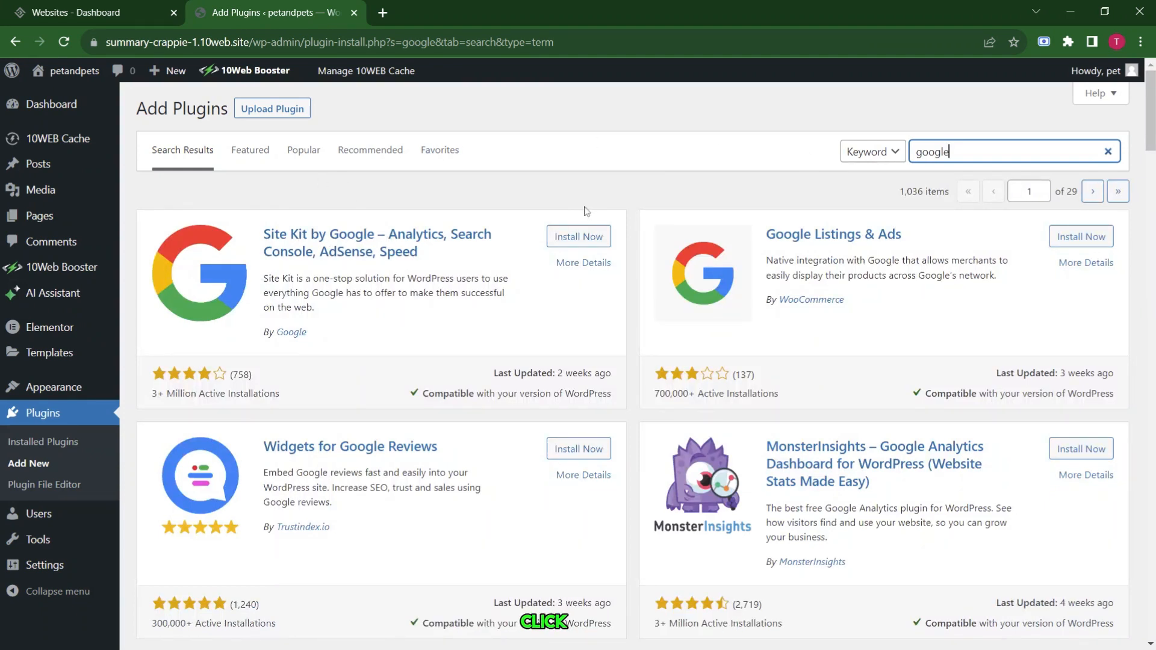
pyautogui.click(585, 238)
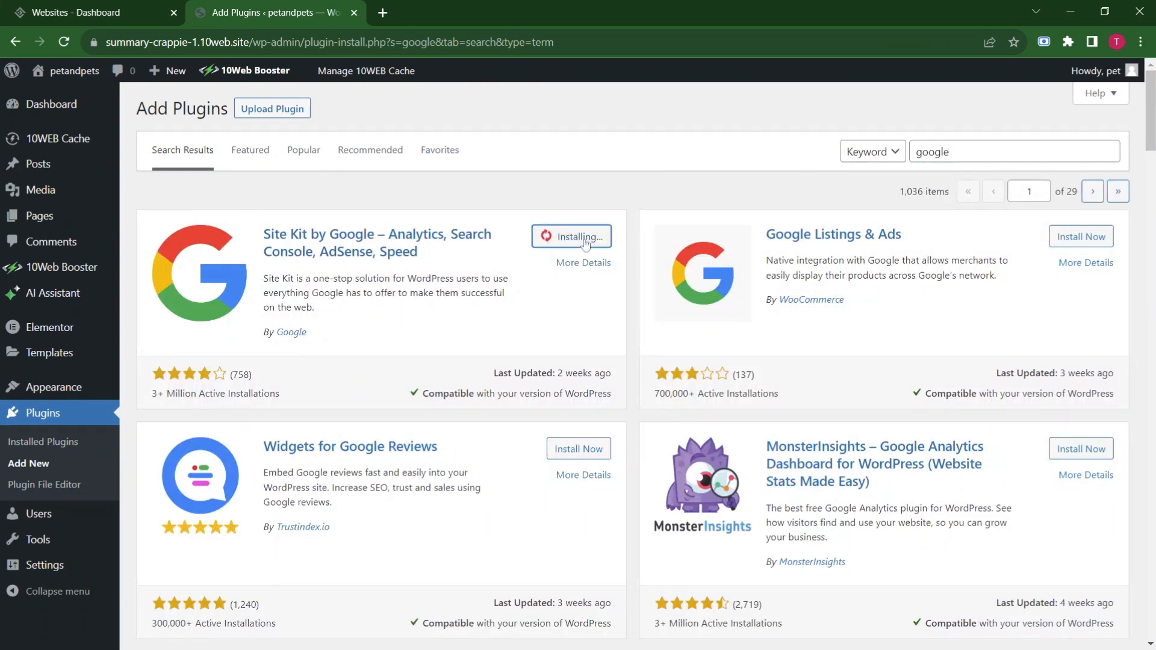
pyautogui.click(579, 236)
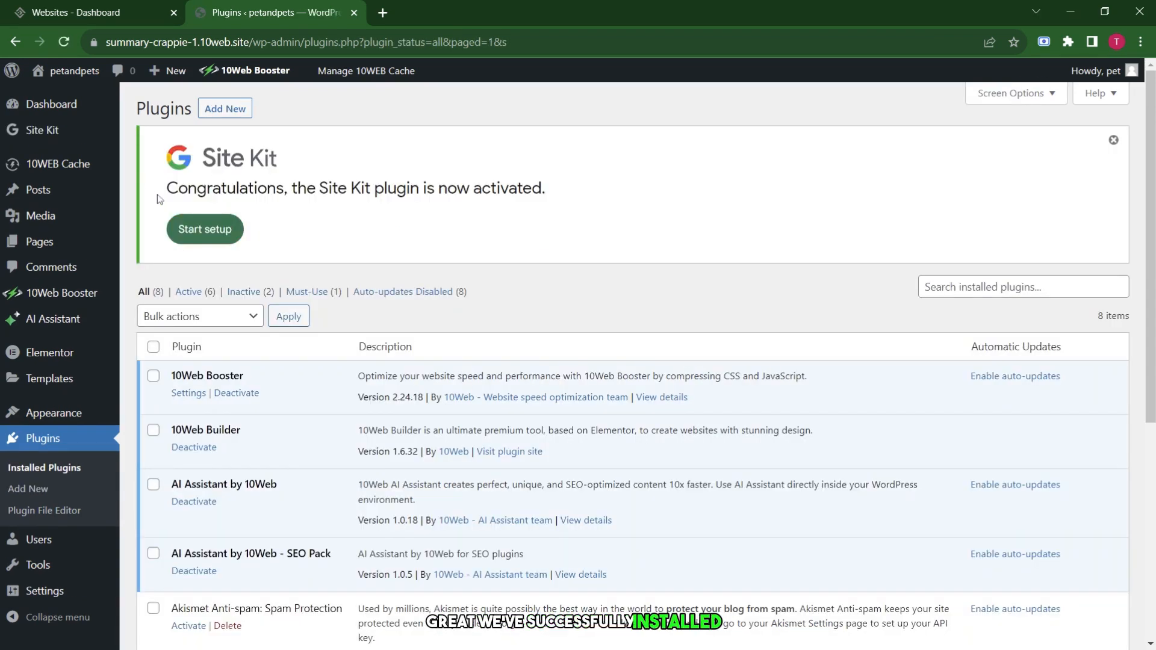
# Start Site Kit setup from its activation notice.
pyautogui.moveTo(160, 200); pyautogui.dragTo(550, 193)
pyautogui.click(559, 202)
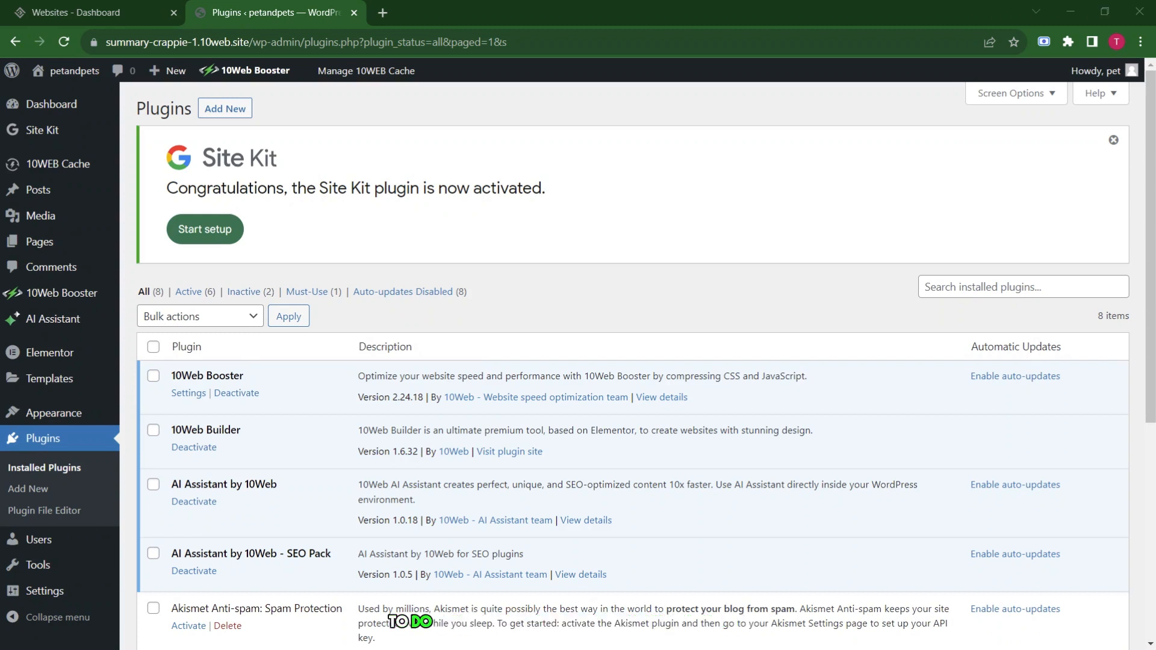
pyautogui.click(208, 231)
pyautogui.scroll(-1, 297, 425)
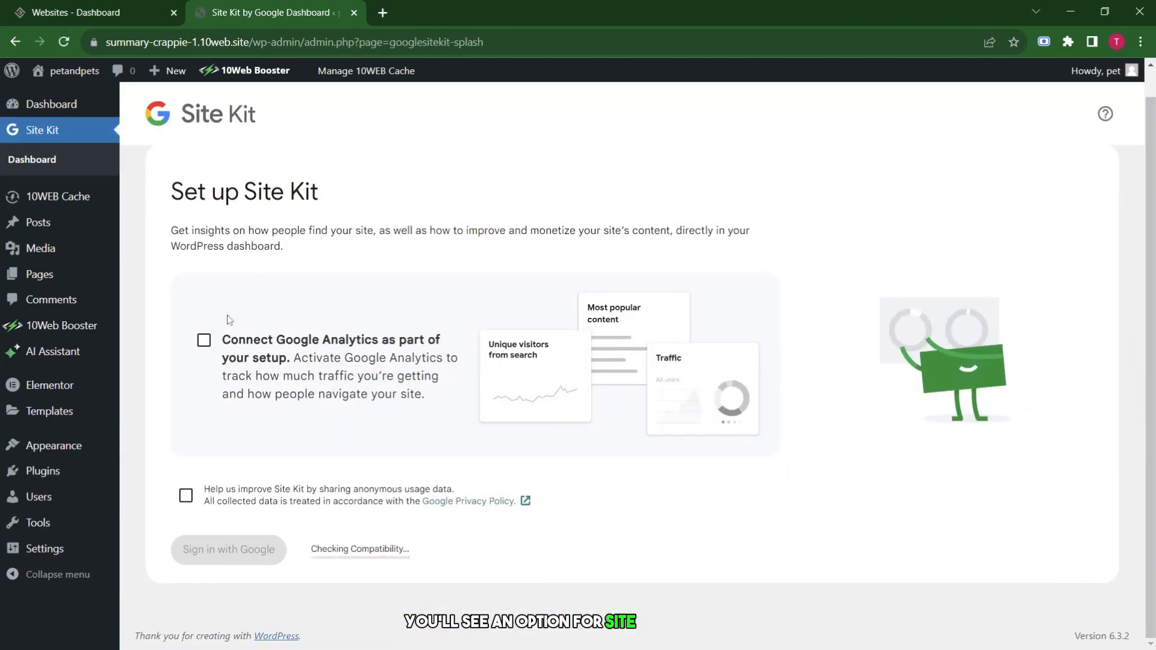
# Include Analytics and usage sharing, sign in with Google, and grant all permissions.
pyautogui.click(203, 340)
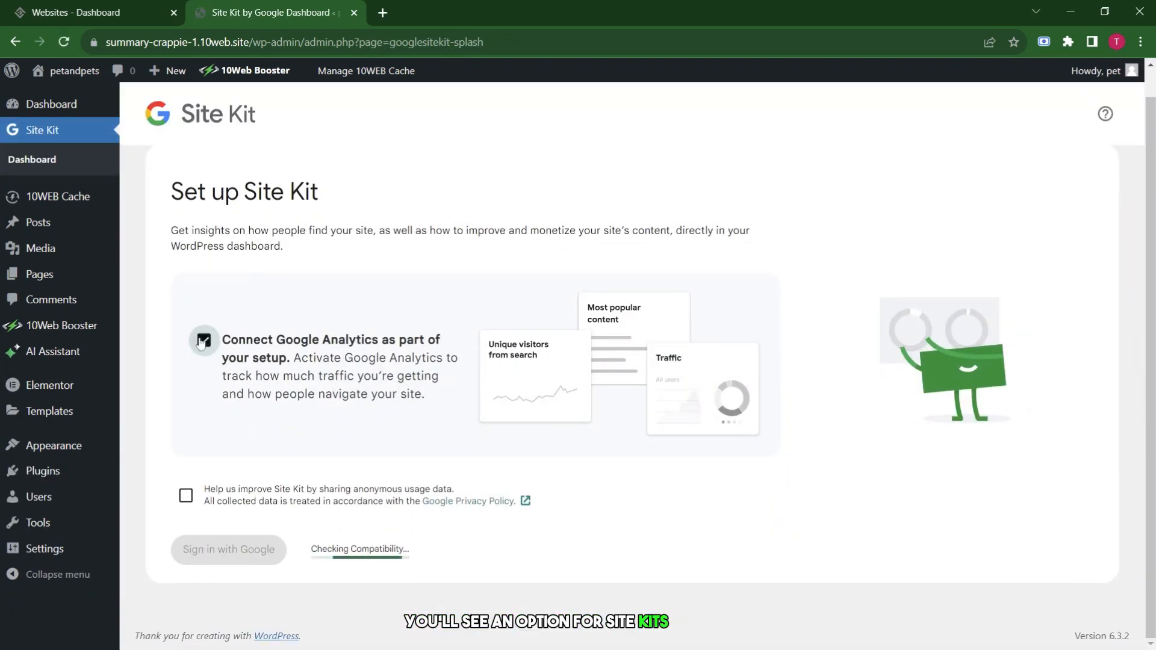
pyautogui.click(186, 495)
pyautogui.click(238, 555)
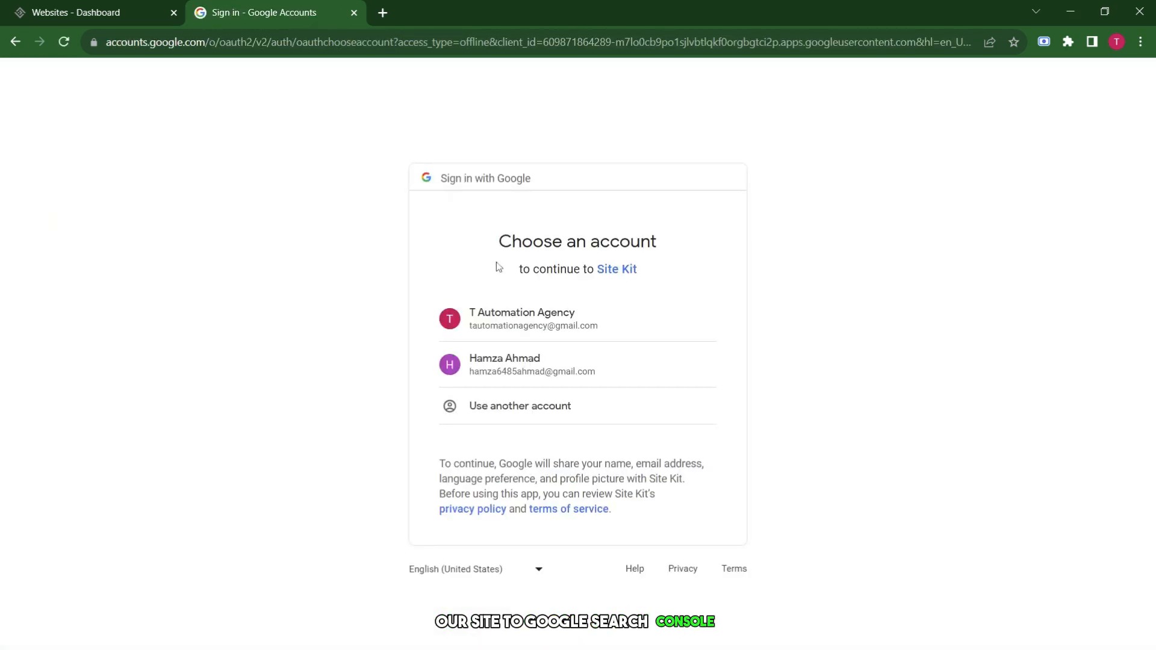
pyautogui.click(498, 319)
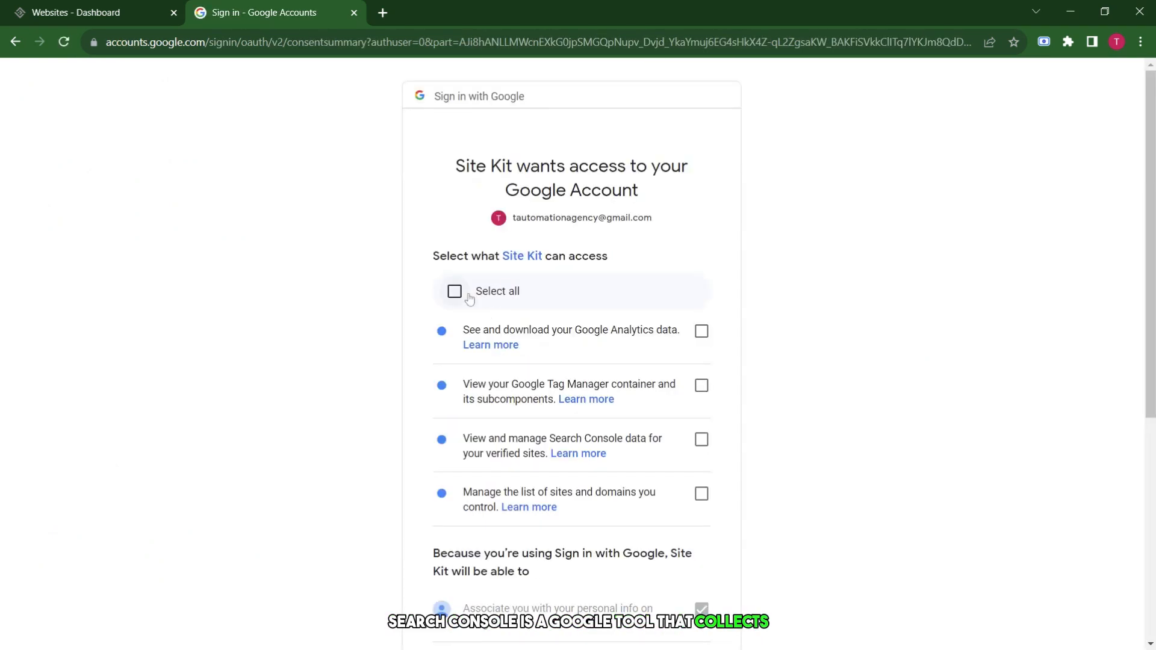
pyautogui.click(456, 291)
pyautogui.scroll(-6, 669, 472)
pyautogui.click(653, 544)
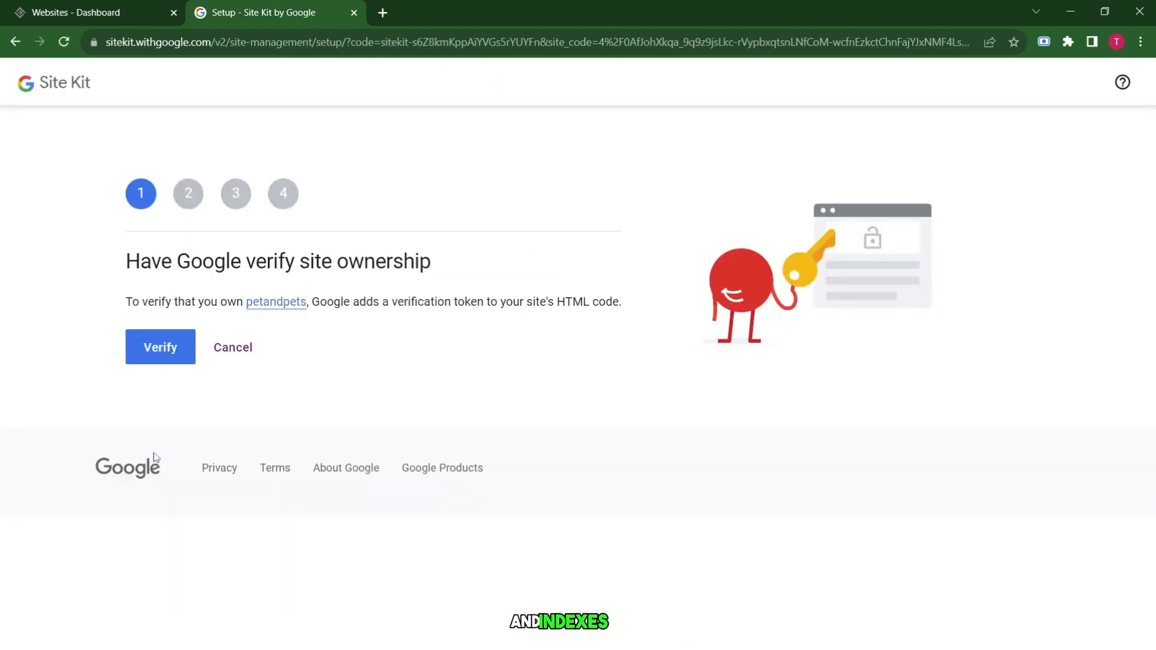
# Cancel site ownership verification and return to the Installed Plugins list.
pyautogui.click(232, 348)
pyautogui.click(16, 43)
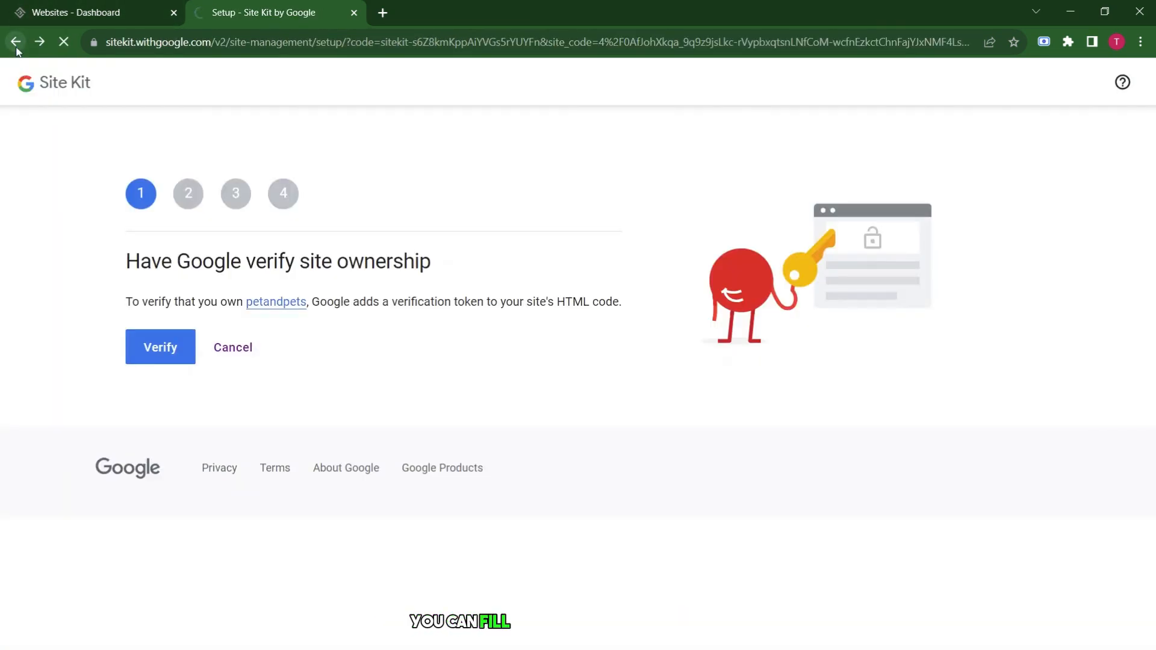
pyautogui.click(18, 45)
pyautogui.click(20, 45)
pyautogui.click(20, 46)
pyautogui.scroll(-1, 578, 361)
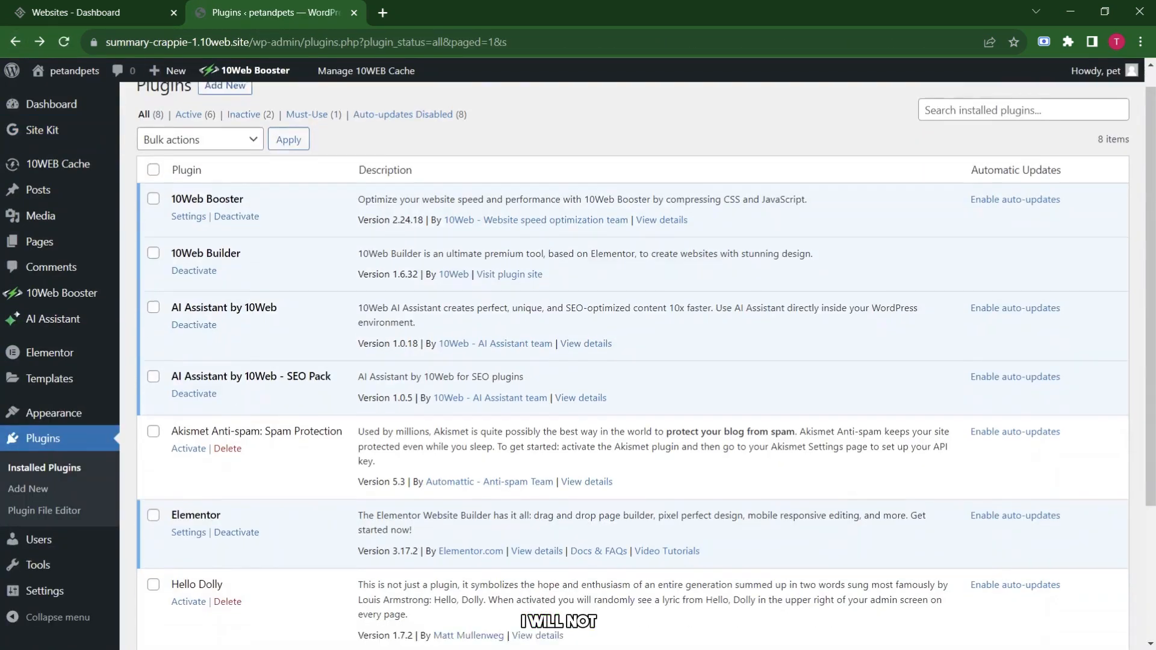
# Search for 'admin' and install the Admin and Site Enhancements (ASE) plugin.
pyautogui.scroll(1, 393, 475)
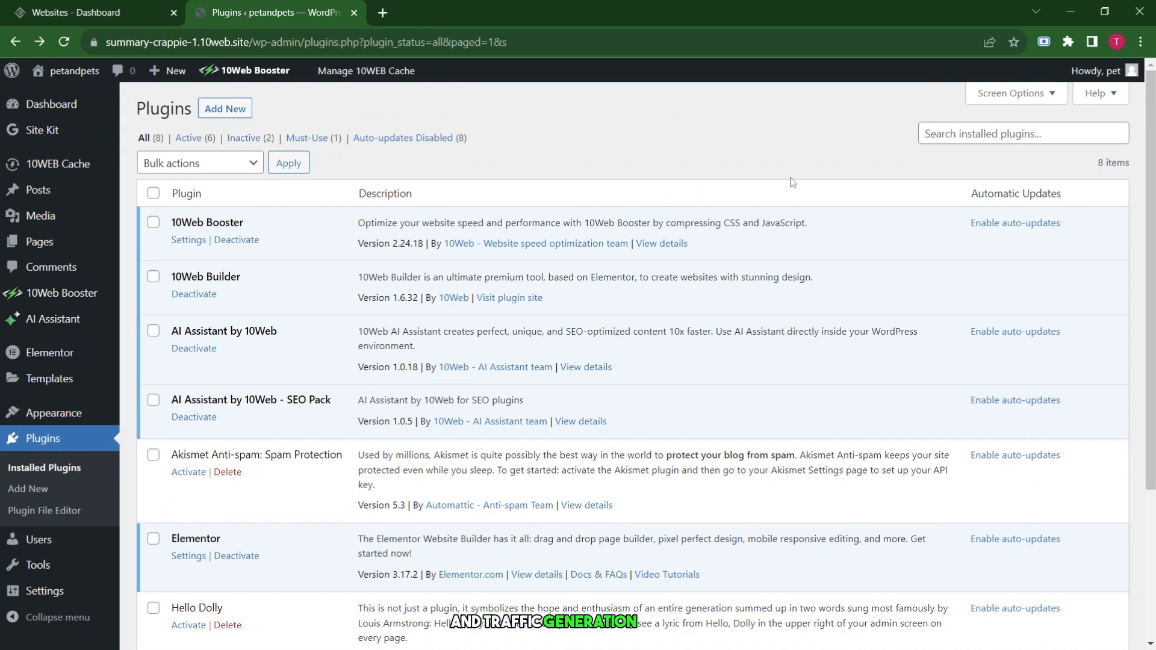
pyautogui.click(1033, 128)
pyautogui.write('a')
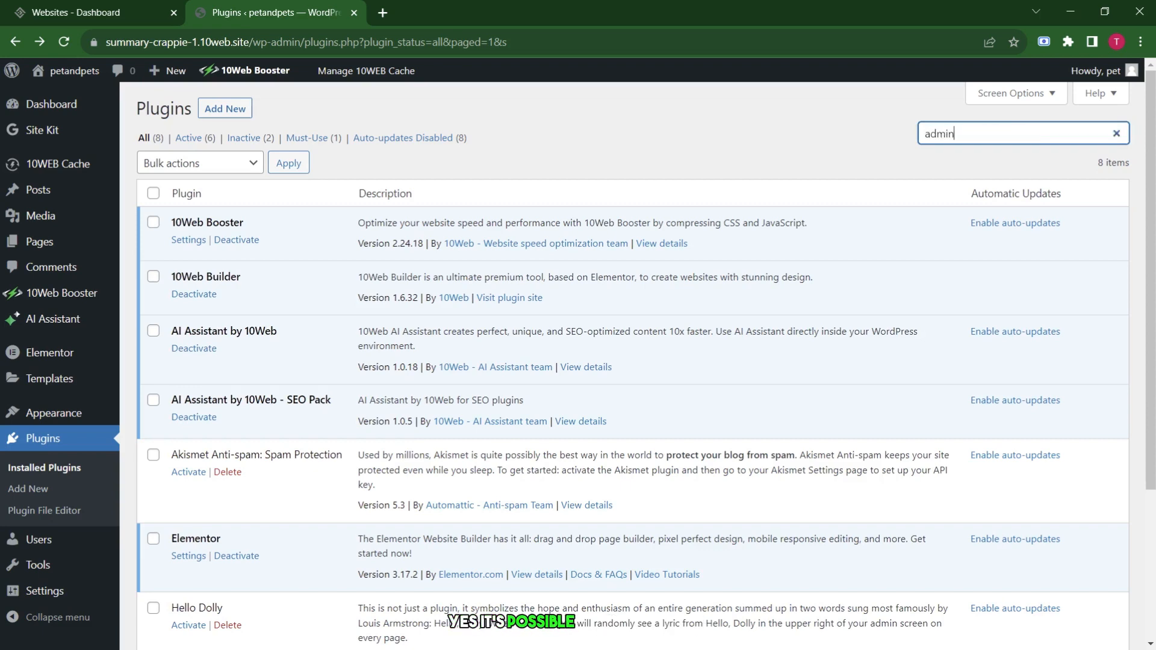
pyautogui.write('dmin')
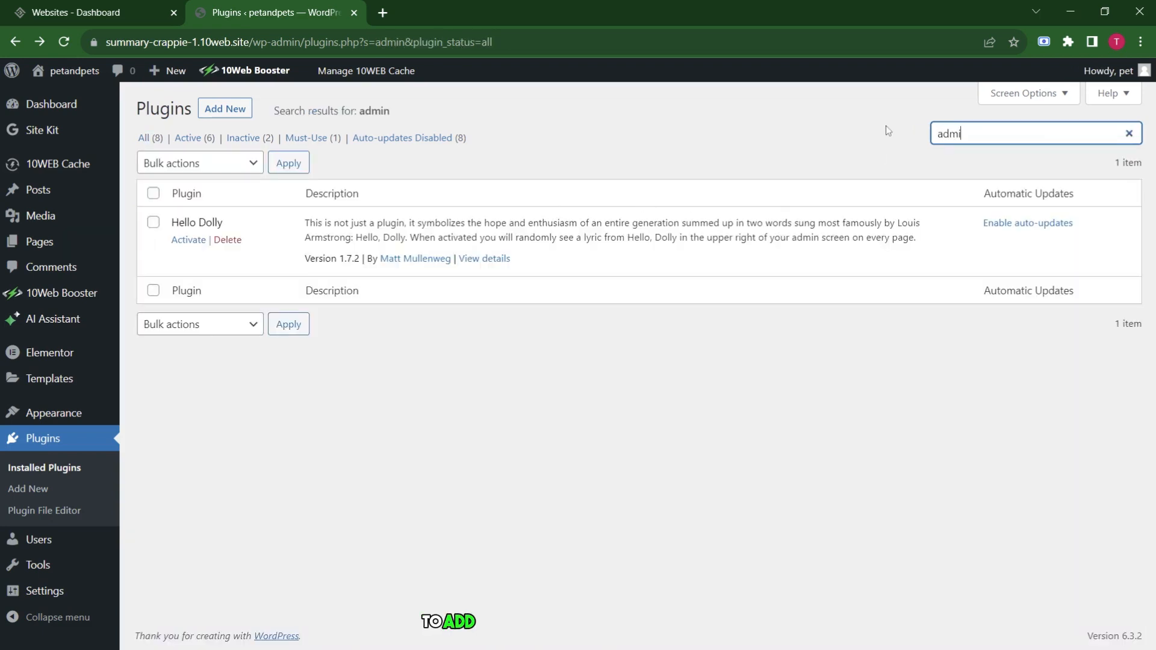
pyautogui.press('BackSpace')
pyautogui.press('BackSpace')
pyautogui.press('BackSpace')
pyautogui.press('BackSpace')
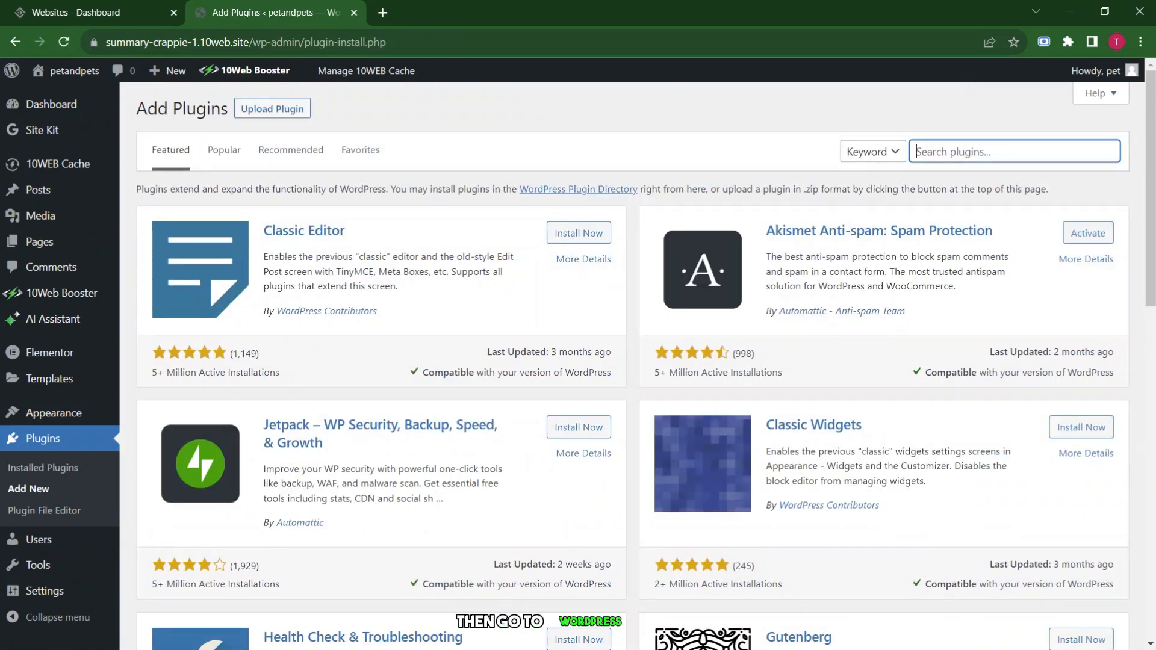
pyautogui.write('admin')
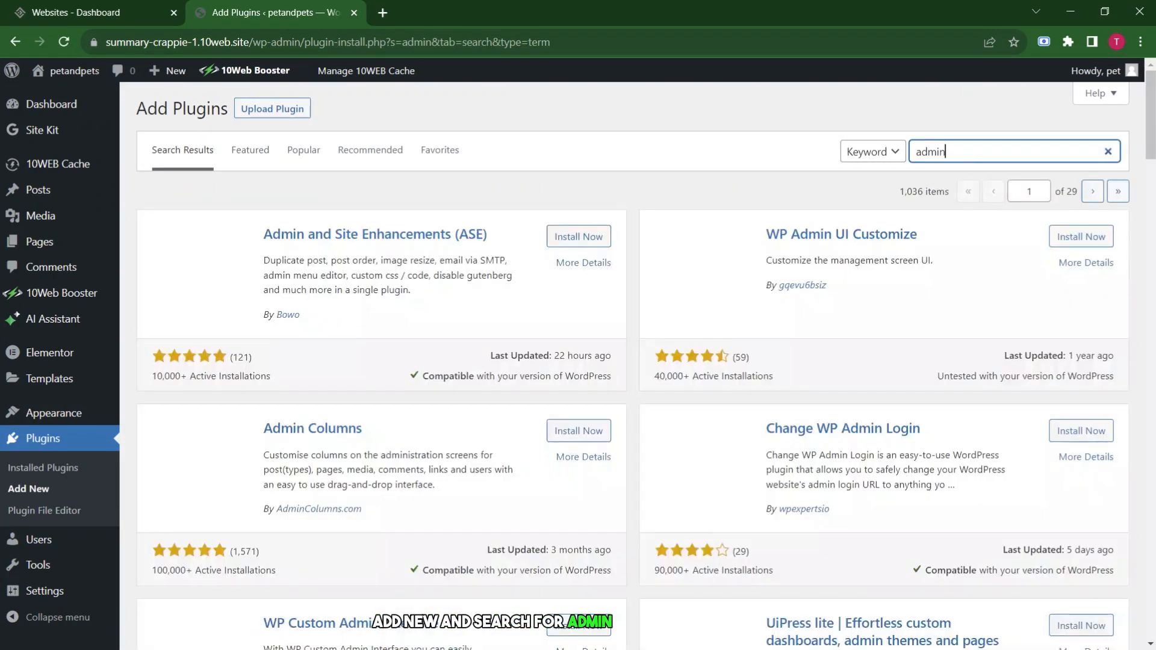
pyautogui.click(579, 238)
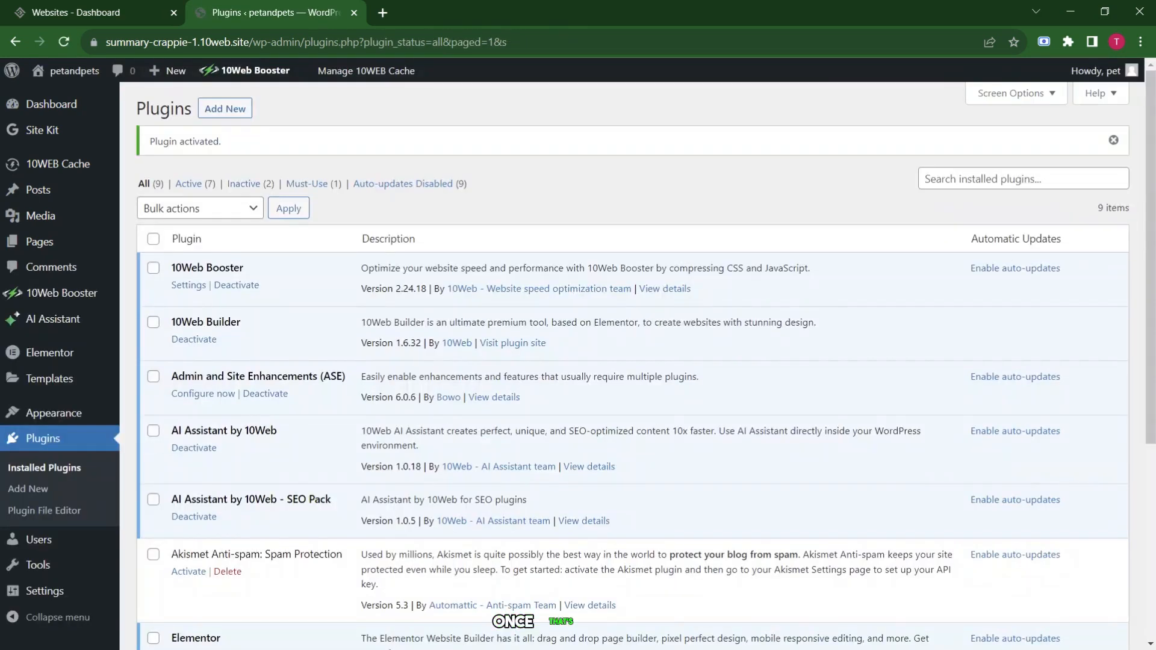
pyautogui.moveTo(38, 565)
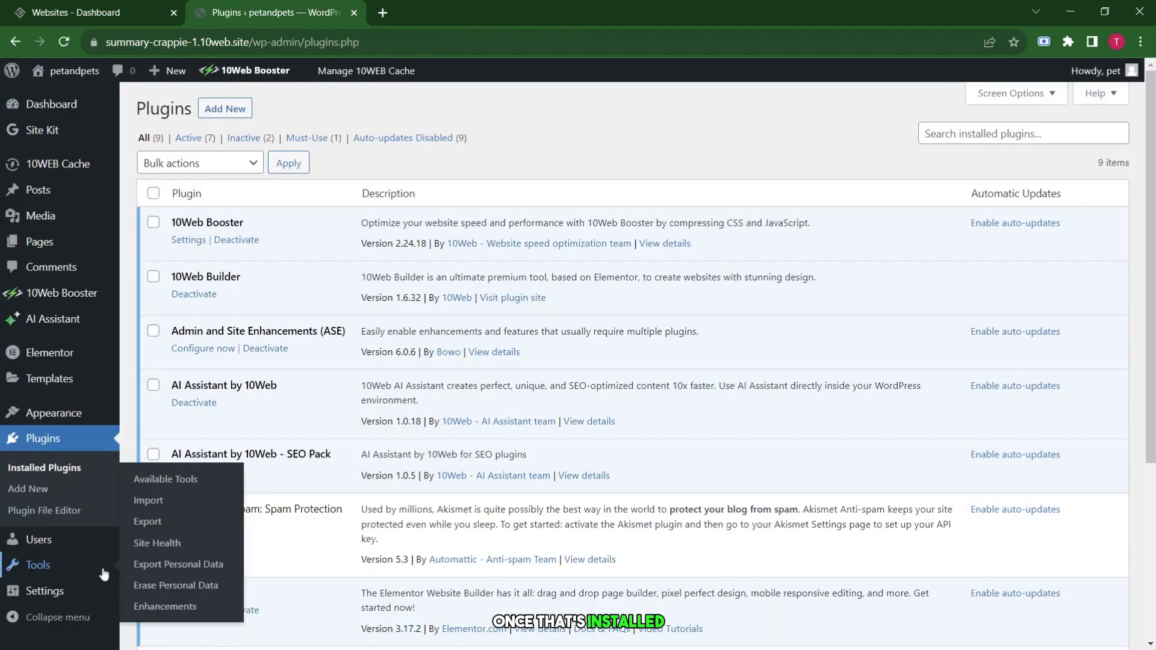
# Open ASE Enhancements and enable External Permalinks and Open External Links in New Tab.
pyautogui.click(165, 606)
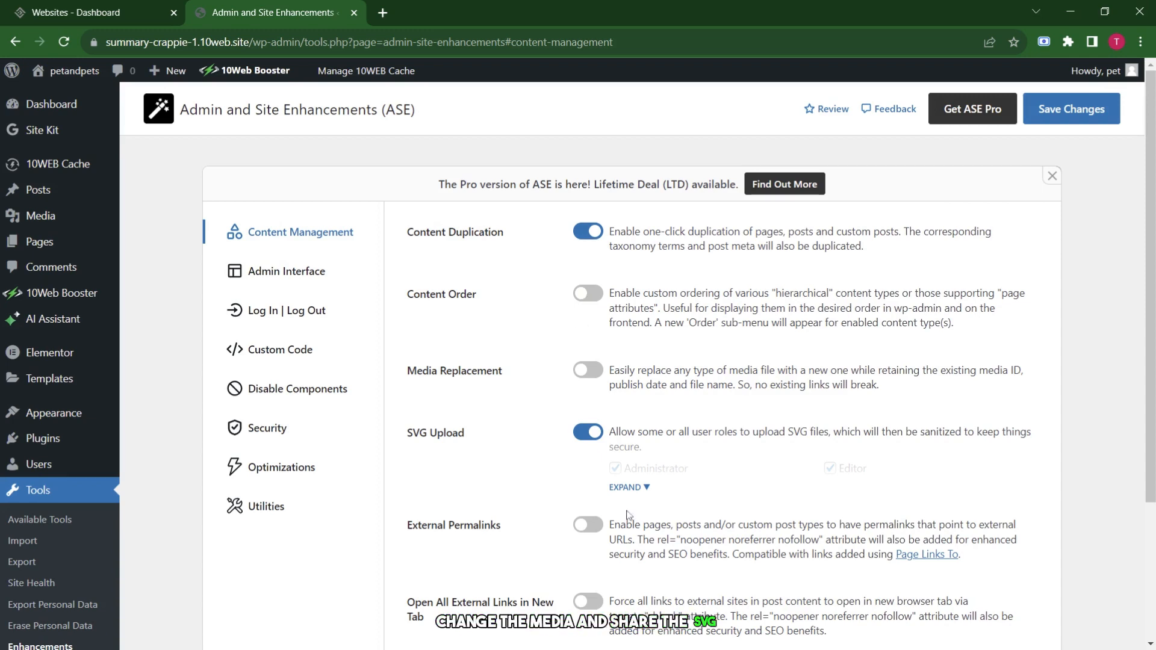
pyautogui.scroll(-1, 652, 490)
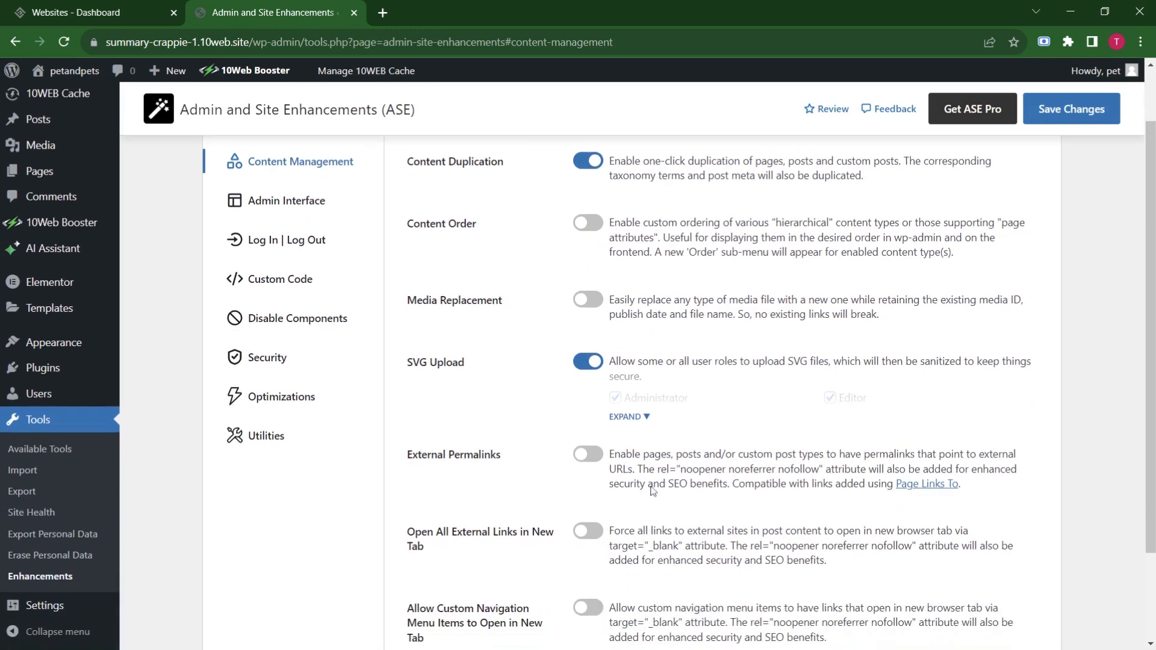
pyautogui.scroll(-1, 593, 365)
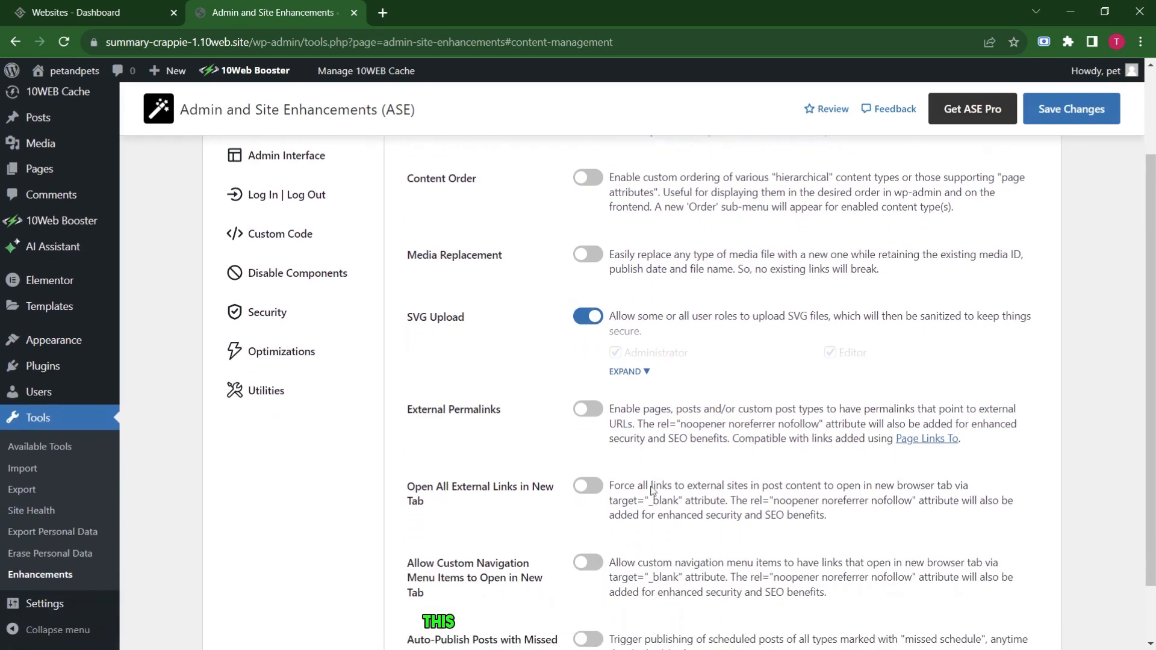
pyautogui.click(593, 410)
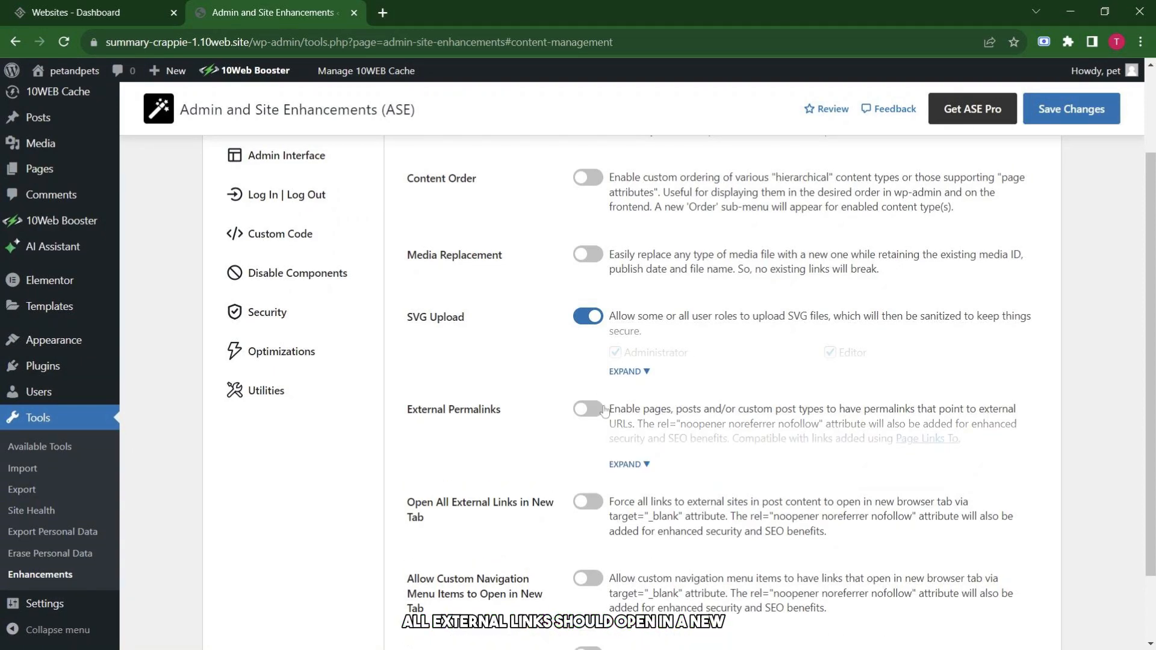
pyautogui.scroll(-2, 475, 448)
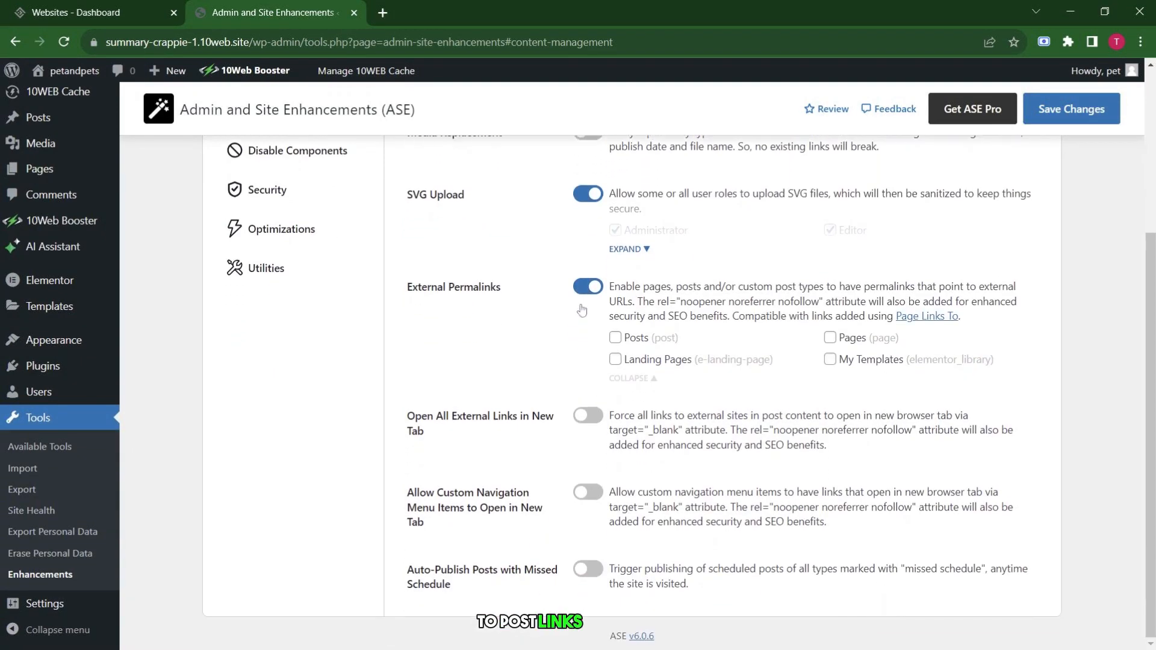
pyautogui.click(588, 416)
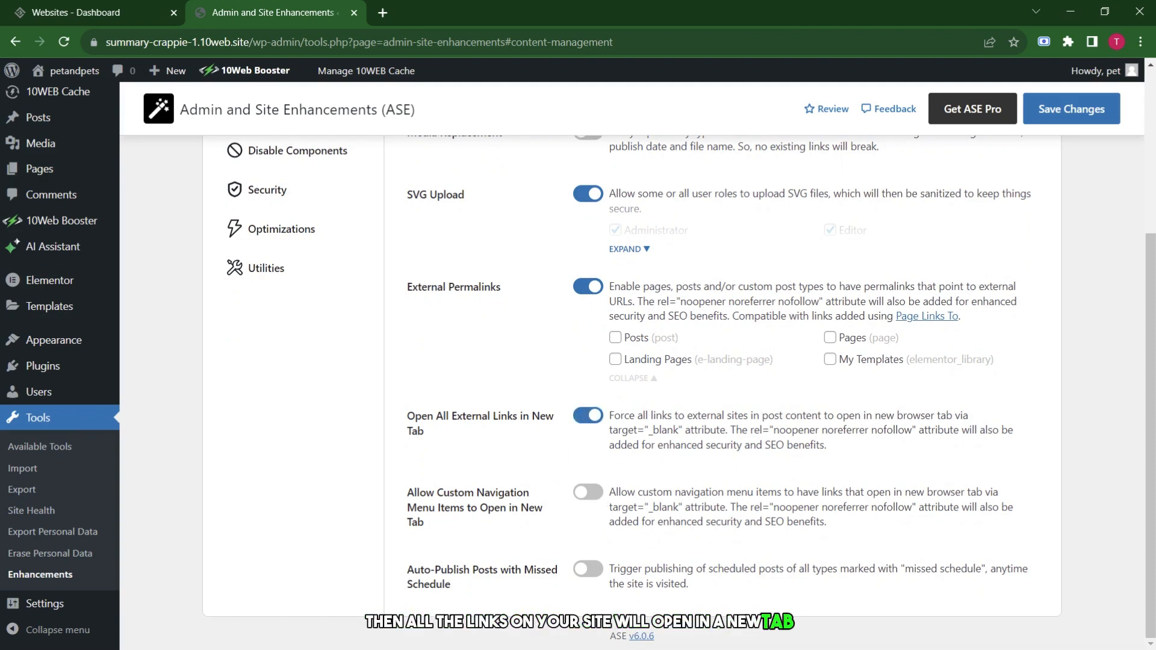
pyautogui.moveTo(407, 570); pyautogui.dragTo(534, 595)
pyautogui.click(534, 595)
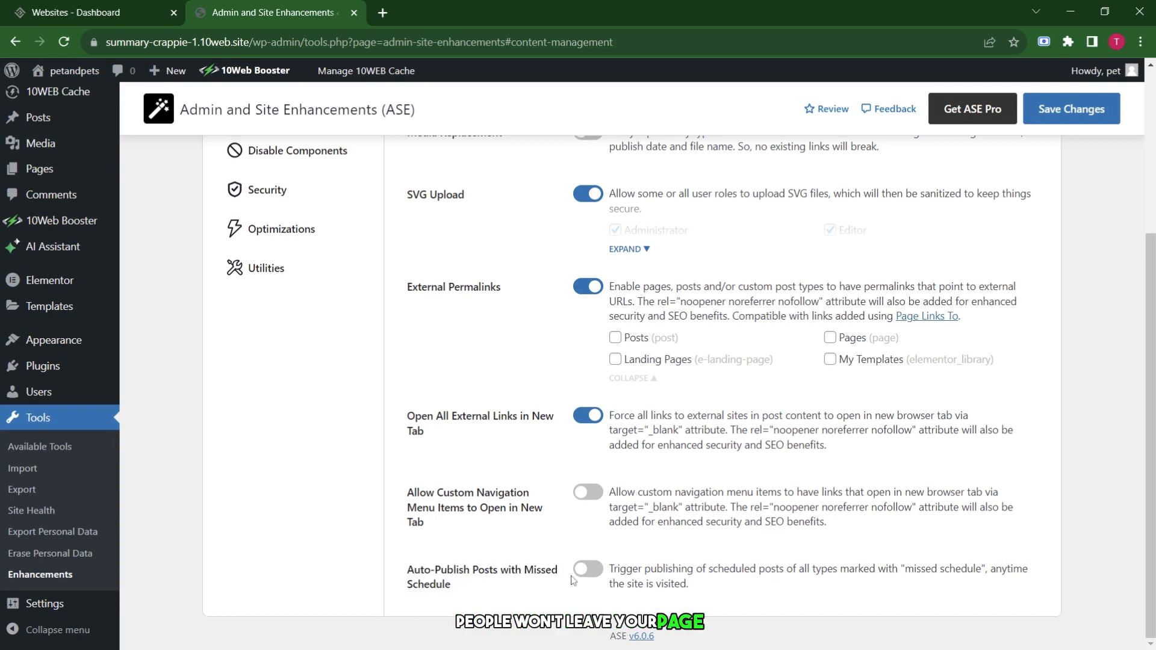
# Enable Auto-Publish, Custom Navigation new-tab links, Media Replacement and Content Order, then save.
pyautogui.click(586, 570)
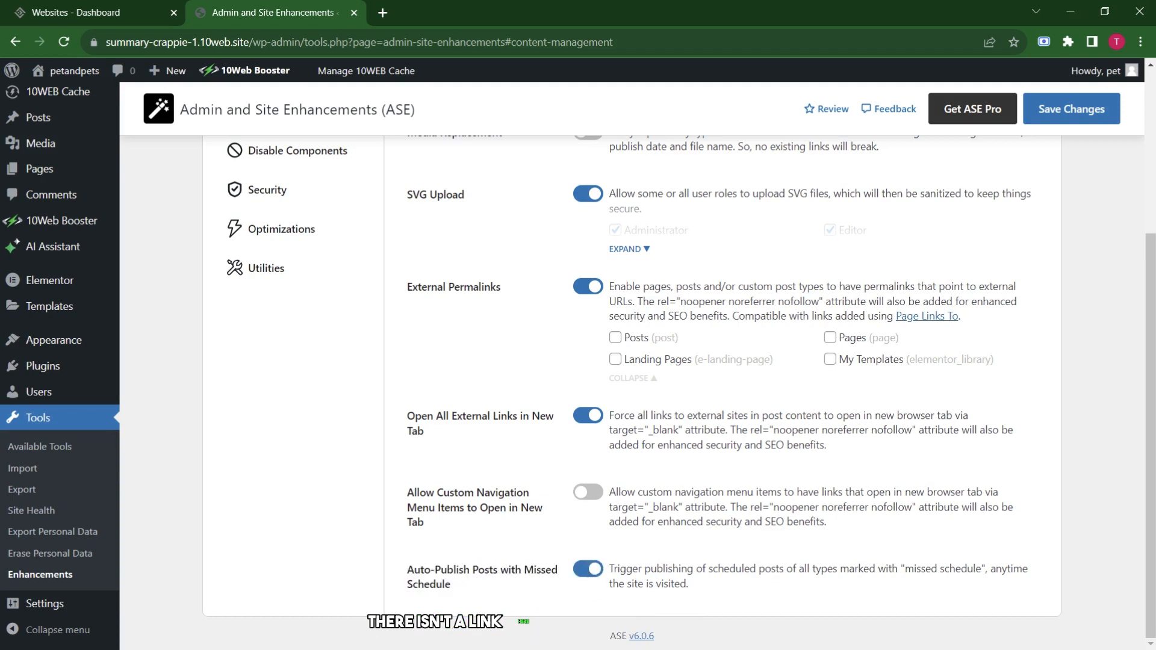
pyautogui.click(586, 494)
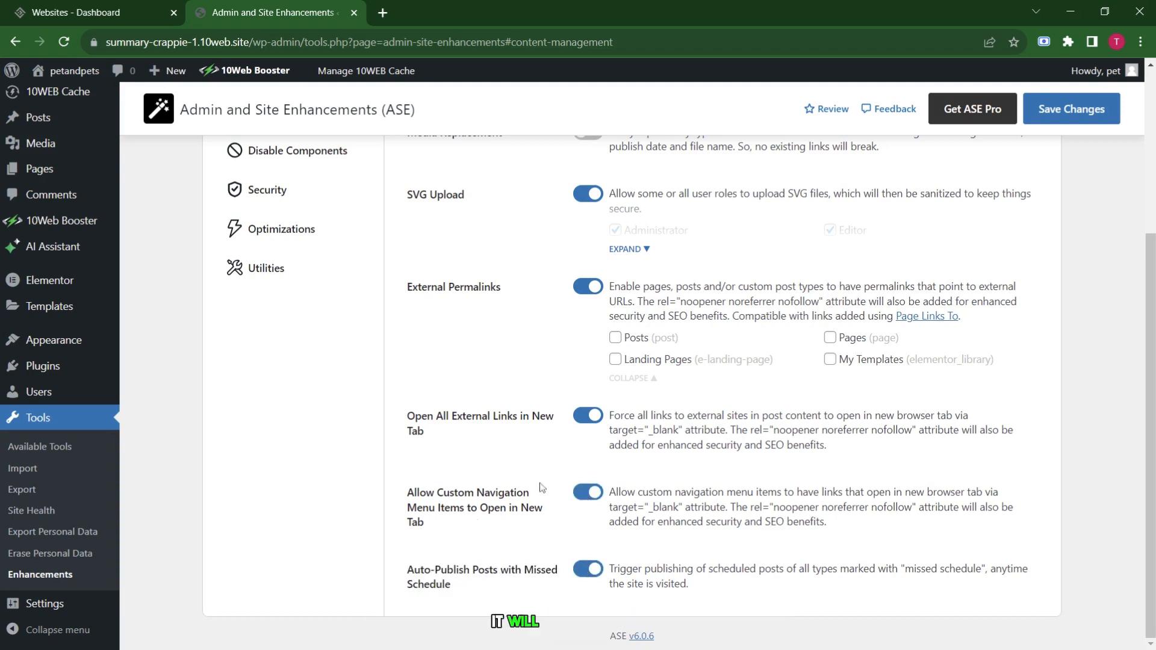
pyautogui.scroll(4, 588, 442)
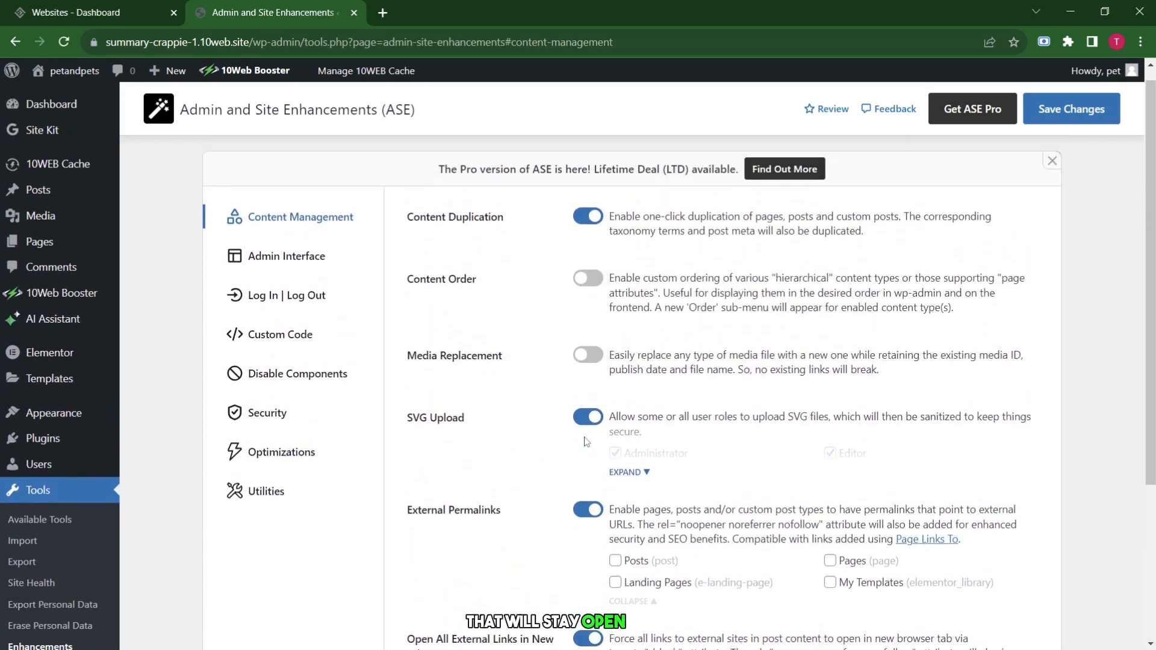
pyautogui.click(590, 373)
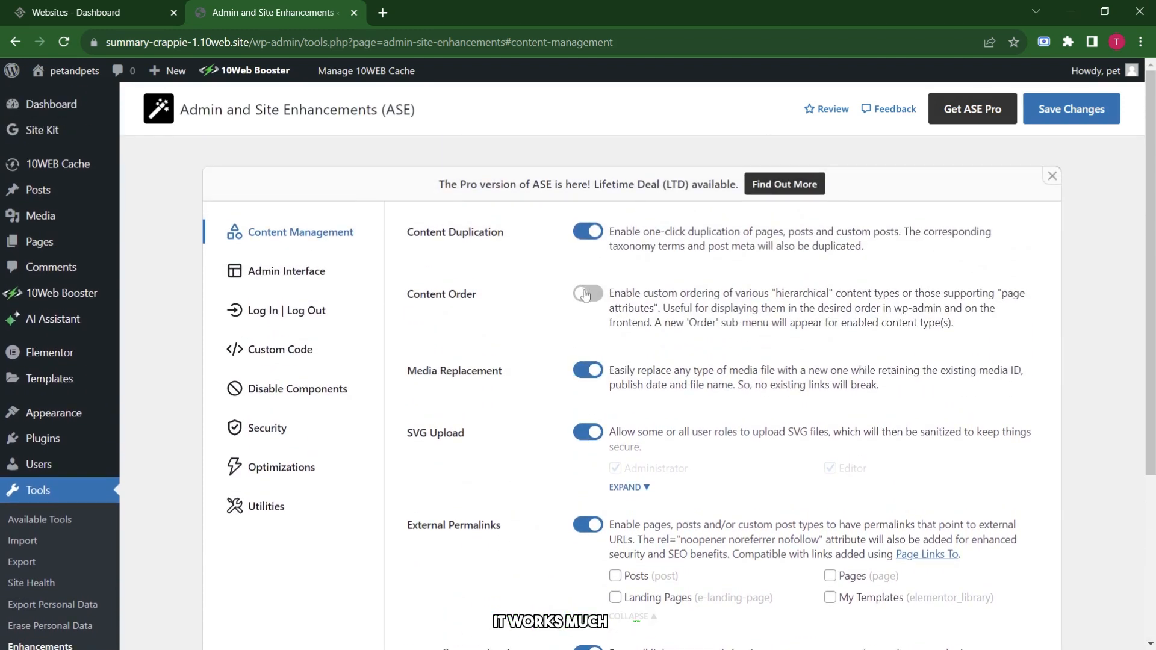
pyautogui.click(585, 295)
pyautogui.scroll(-4, 559, 446)
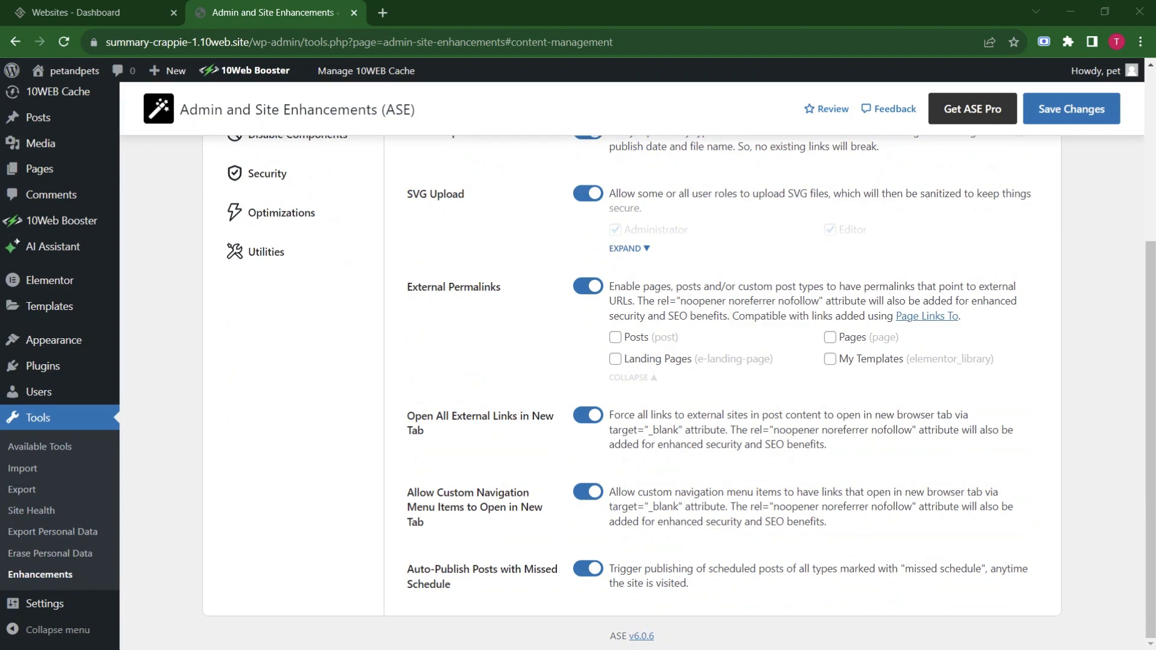
pyautogui.click(1071, 120)
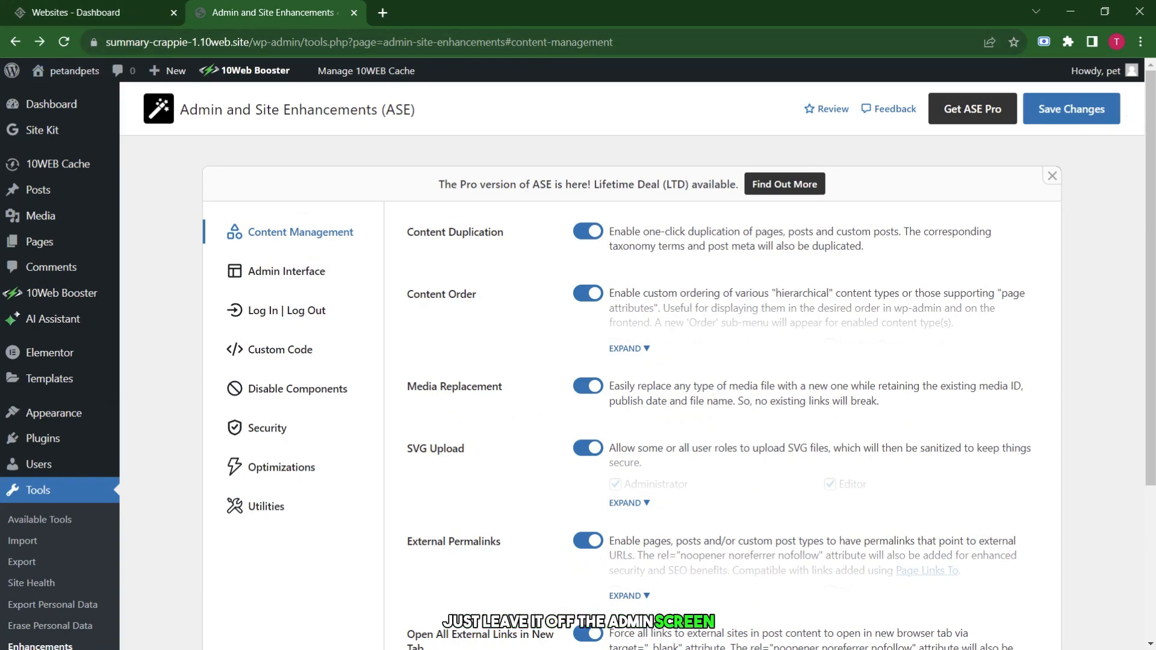
pyautogui.click(314, 274)
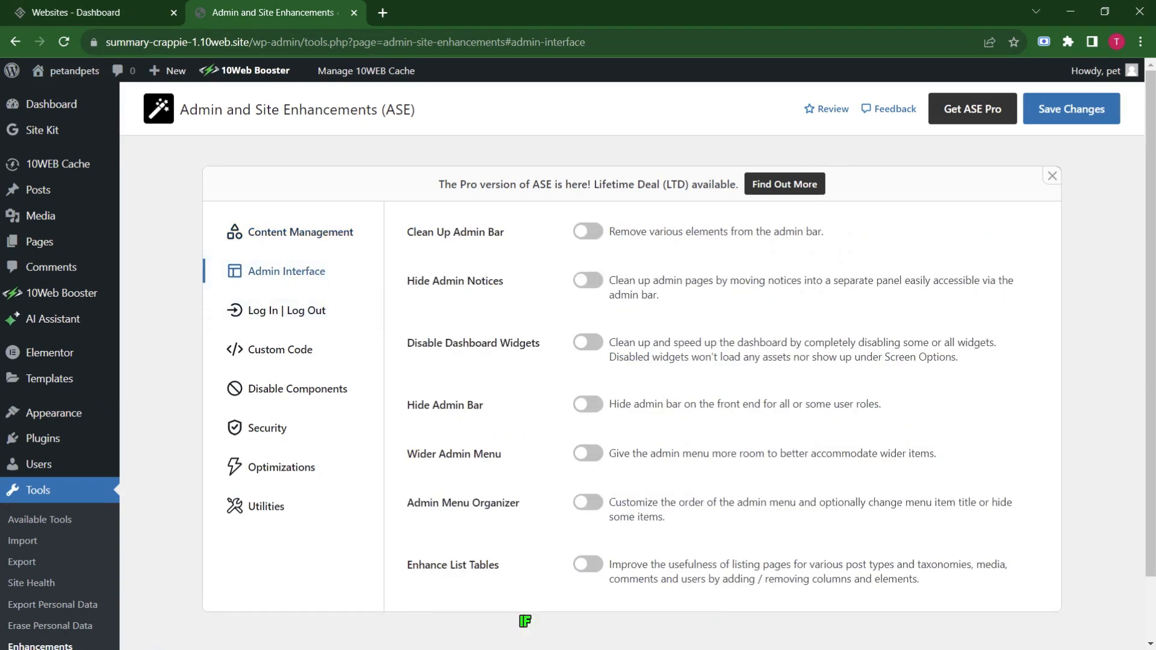
# Enable Clean Up Admin Bar, removing the WordPress logo and 'Howdy' greeting, and save.
pyautogui.click(599, 239)
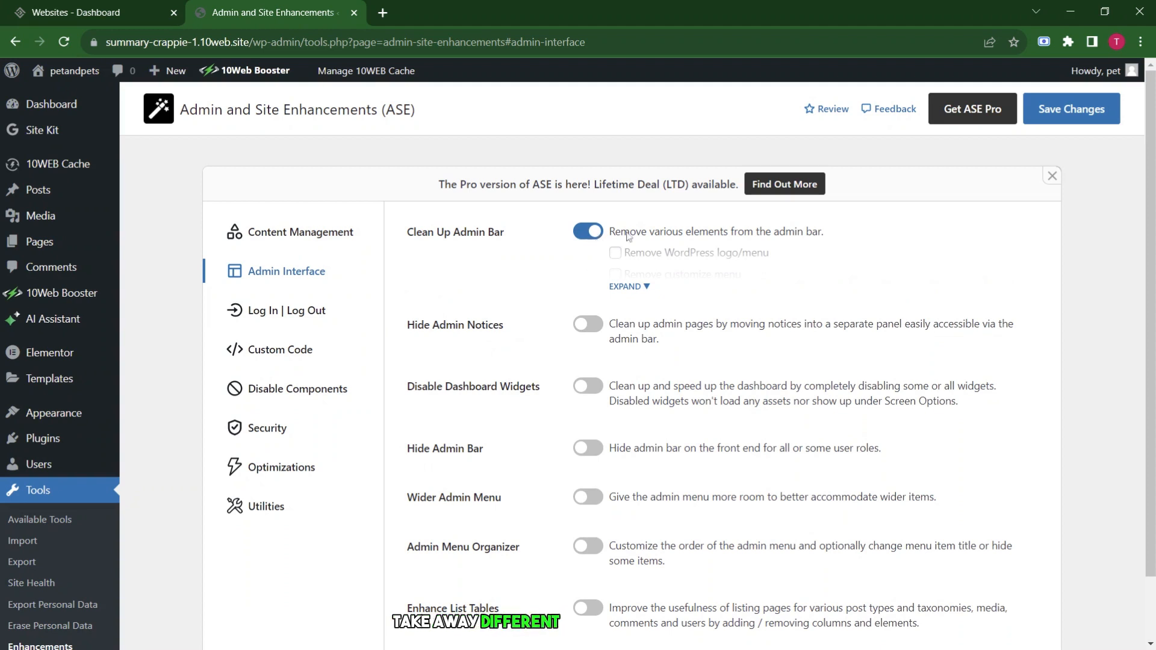
pyautogui.click(626, 288)
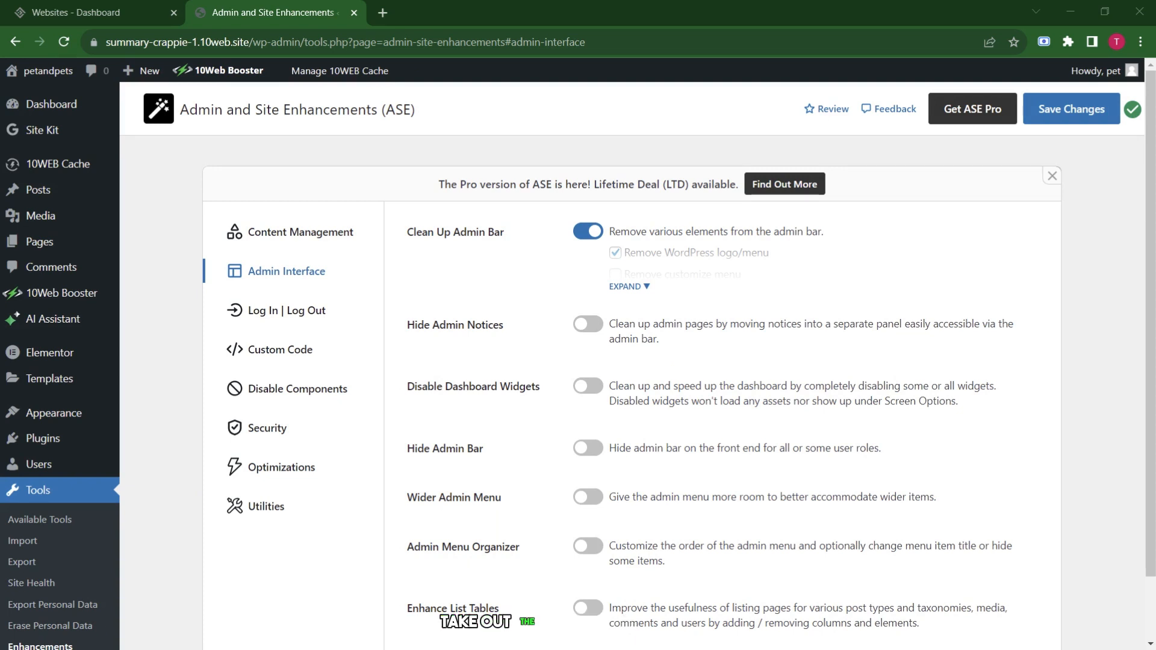
pyautogui.click(631, 293)
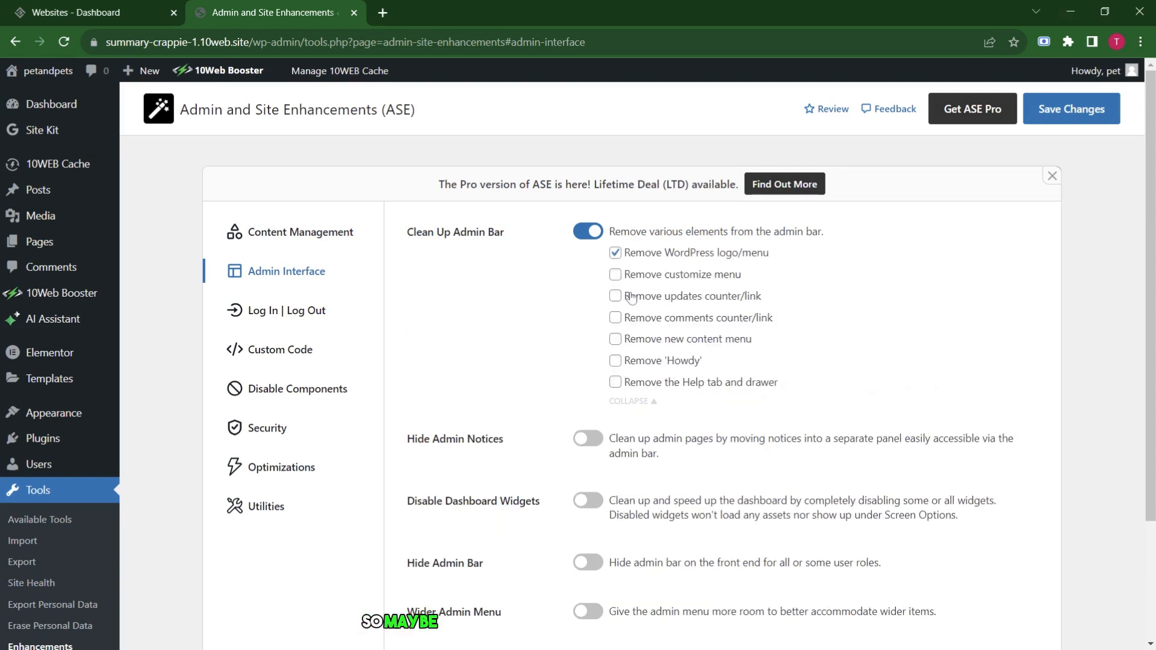
pyautogui.click(617, 363)
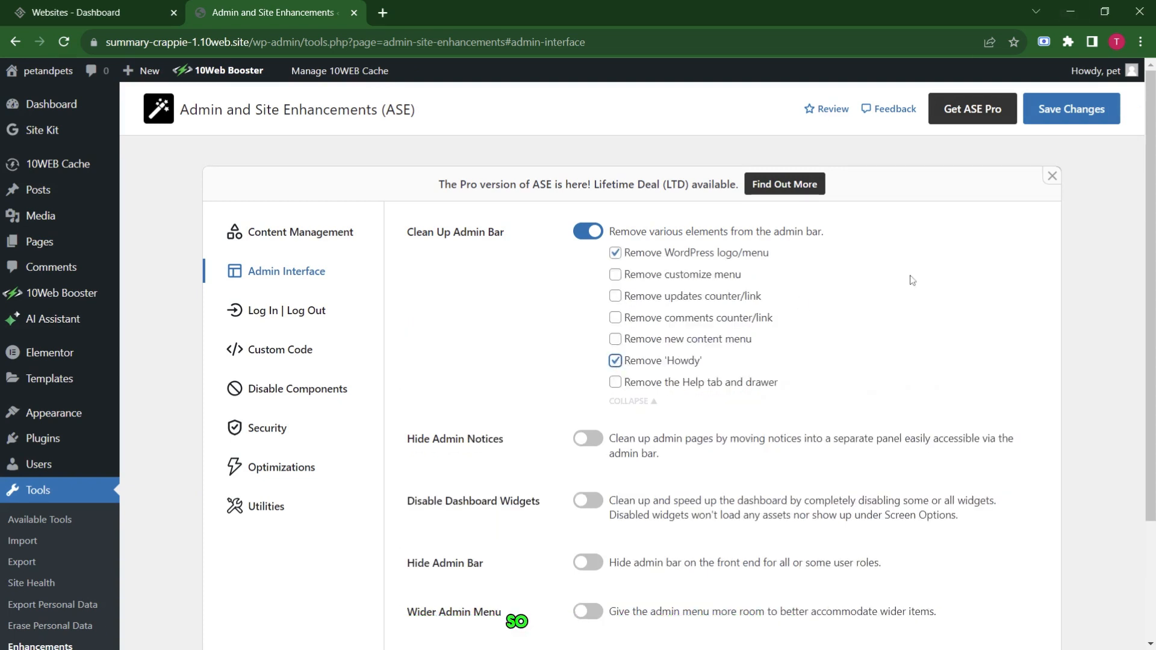
pyautogui.click(1081, 123)
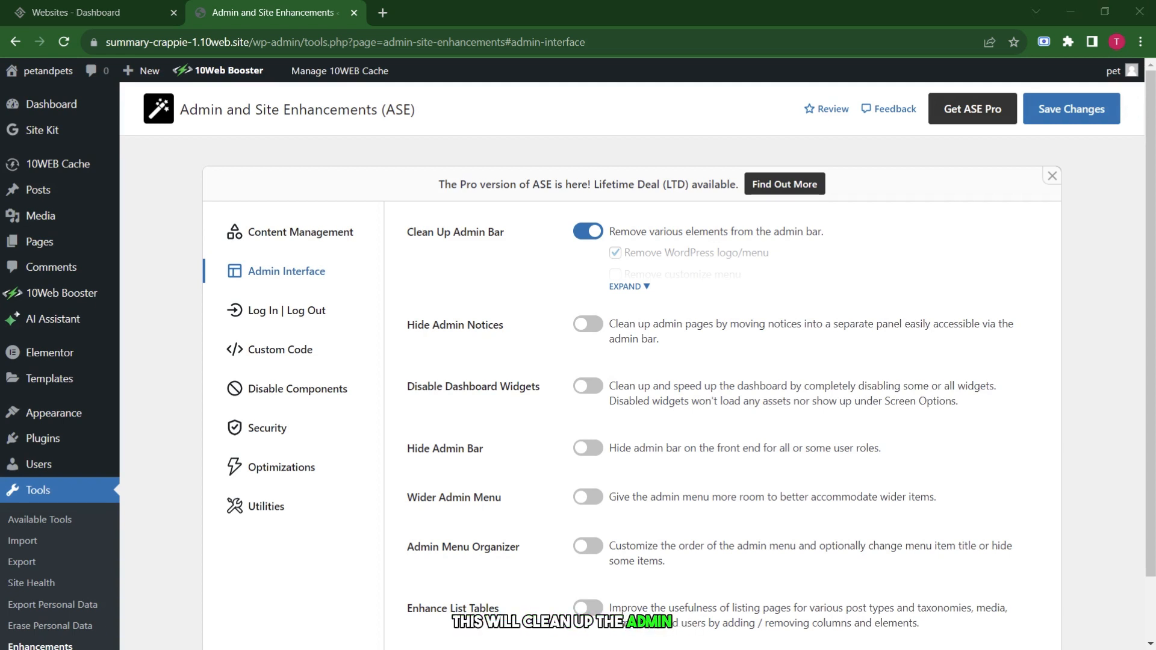
# Turn on Hide Admin Notices, Disable Dashboard Widgets, Hide Admin Bar and Wider Admin Menu.
pyautogui.click(587, 324)
pyautogui.scroll(-1, 590, 325)
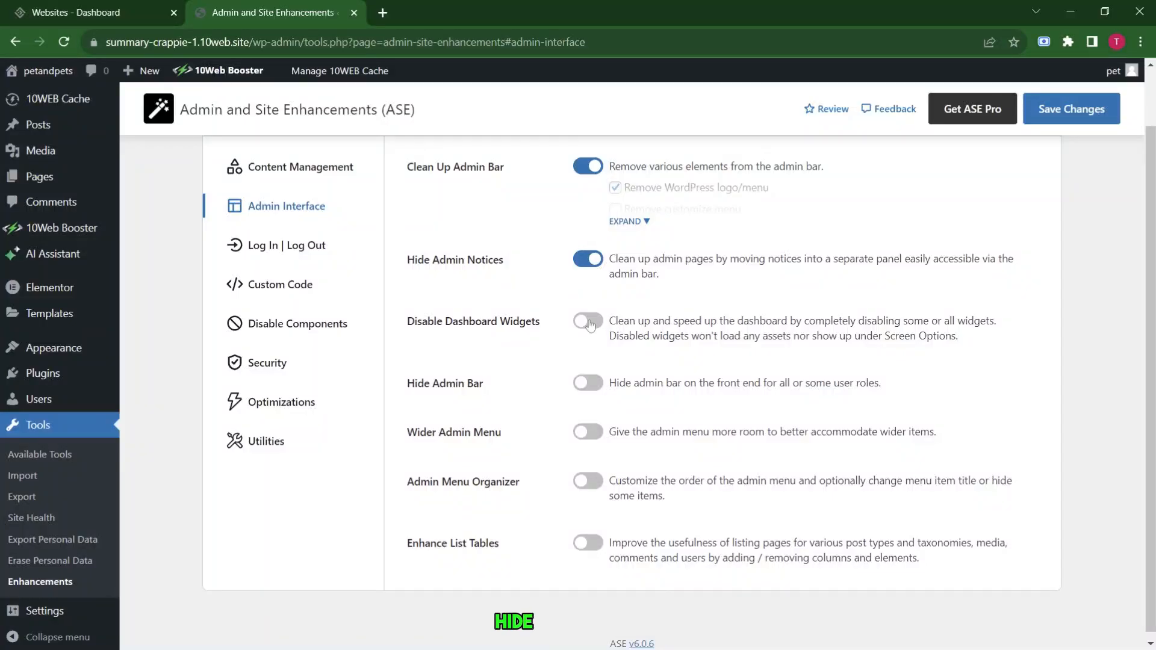
pyautogui.click(589, 322)
pyautogui.click(588, 414)
pyautogui.scroll(-1, 596, 445)
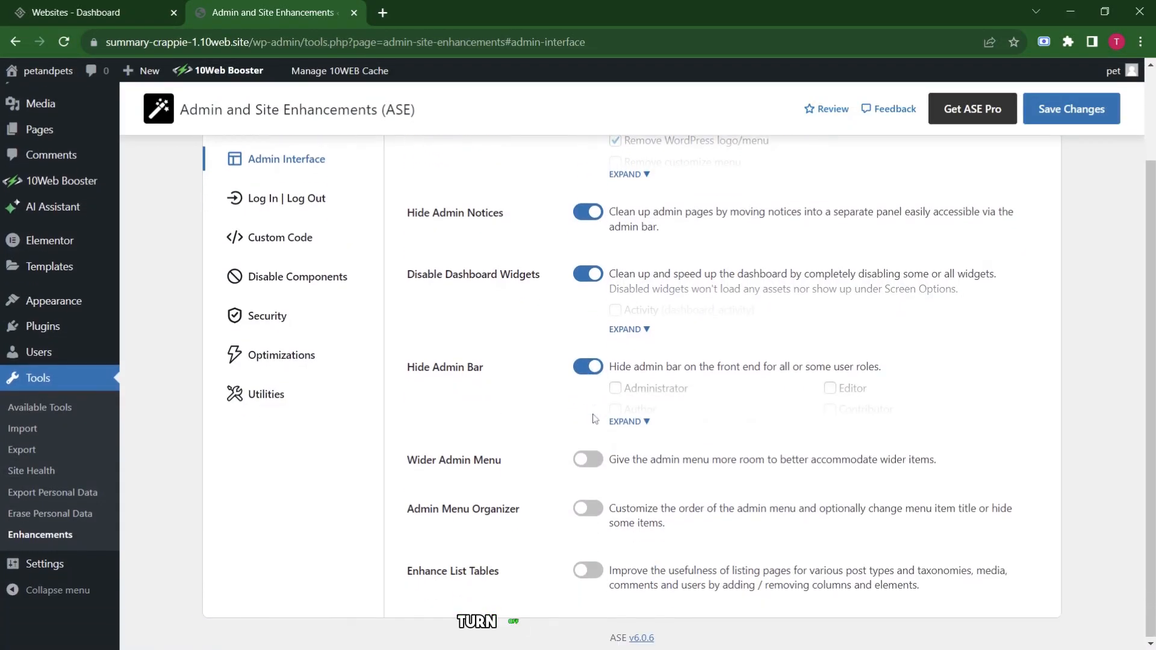
pyautogui.click(597, 463)
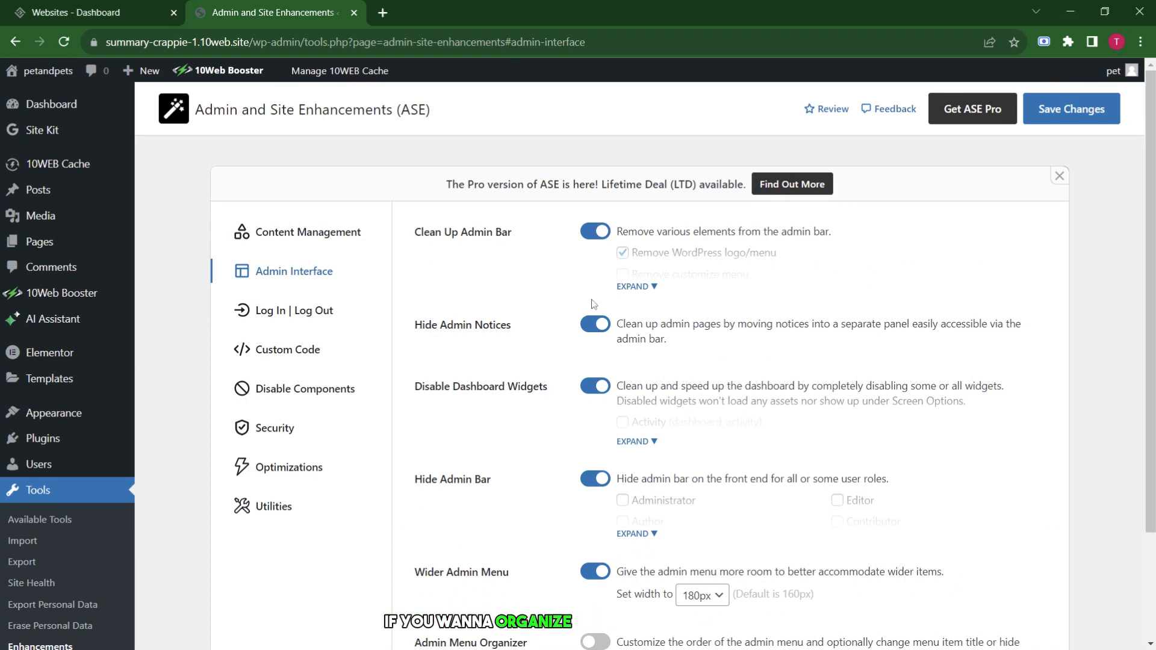
# Turn on Enhance List Tables and expand its options.
pyautogui.scroll(-2, 593, 304)
pyautogui.scroll(-1, 593, 304)
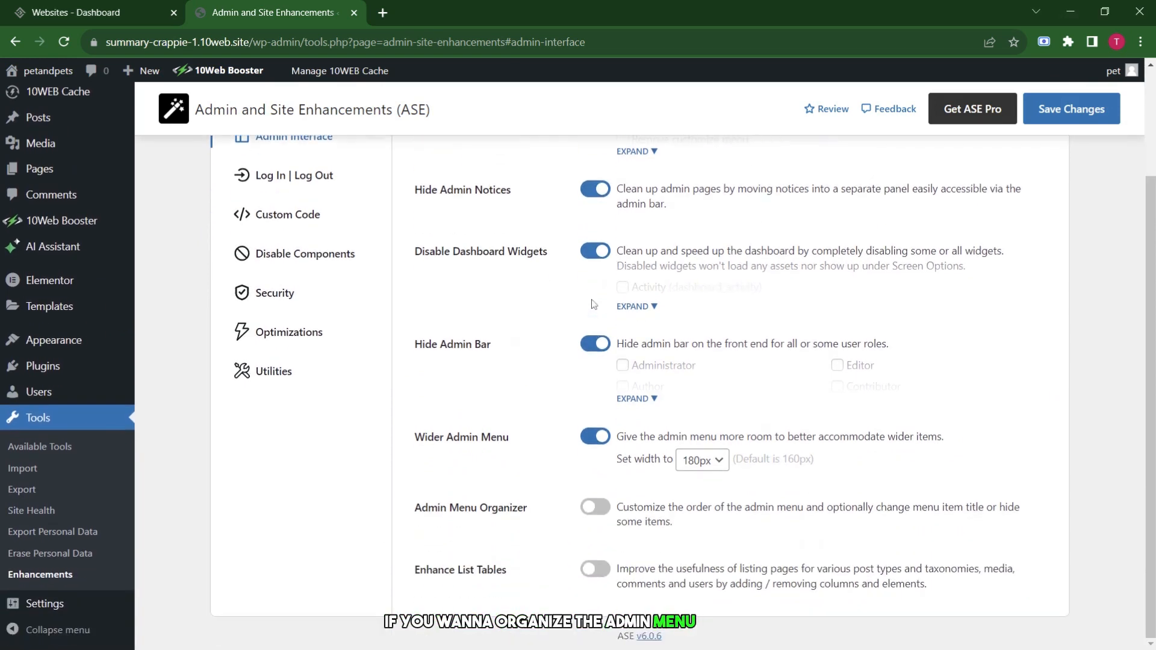
pyautogui.click(596, 570)
pyautogui.scroll(-1, 656, 507)
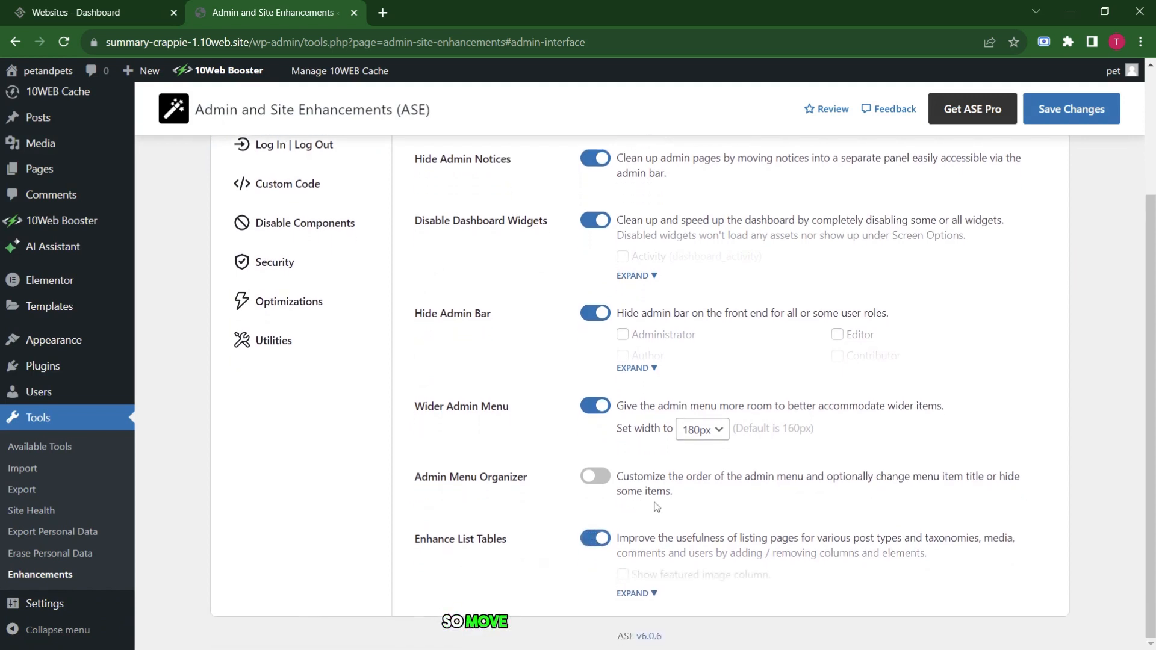
pyautogui.click(637, 594)
pyautogui.scroll(-2, 667, 531)
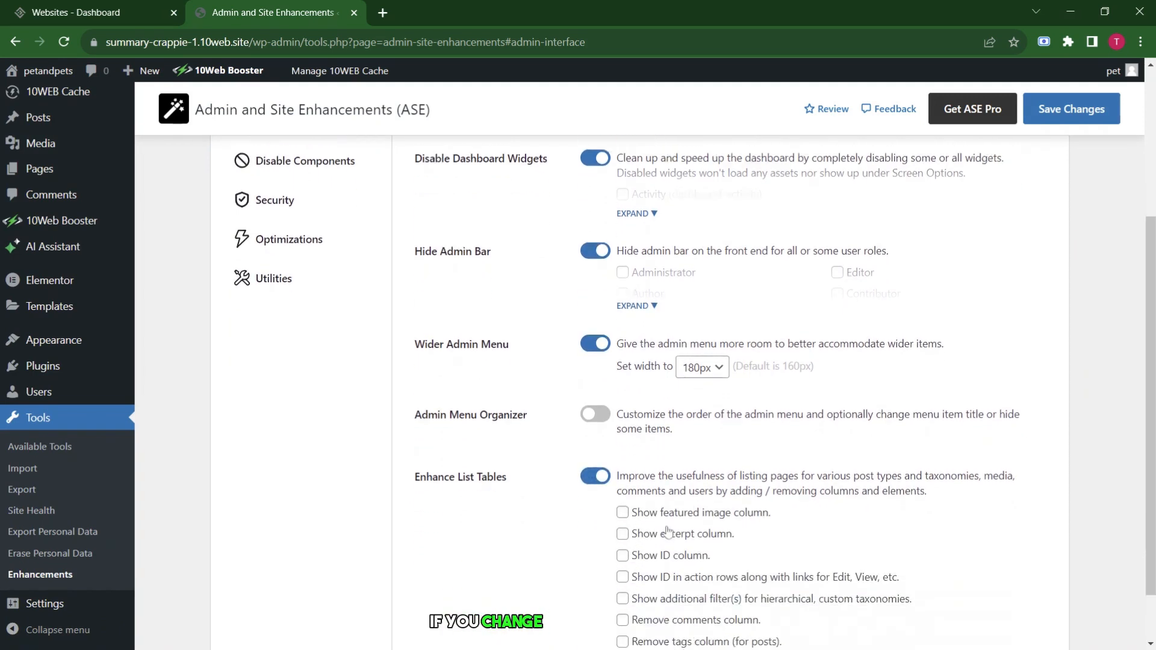
pyautogui.scroll(2, 668, 531)
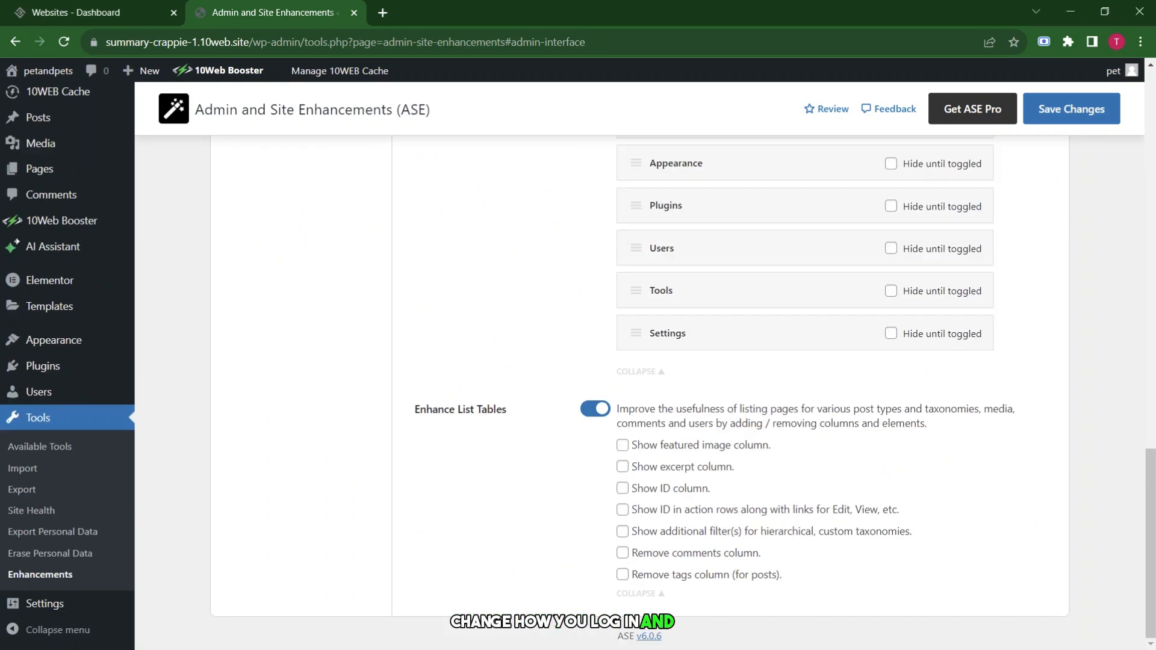
pyautogui.scroll(10, 554, 317)
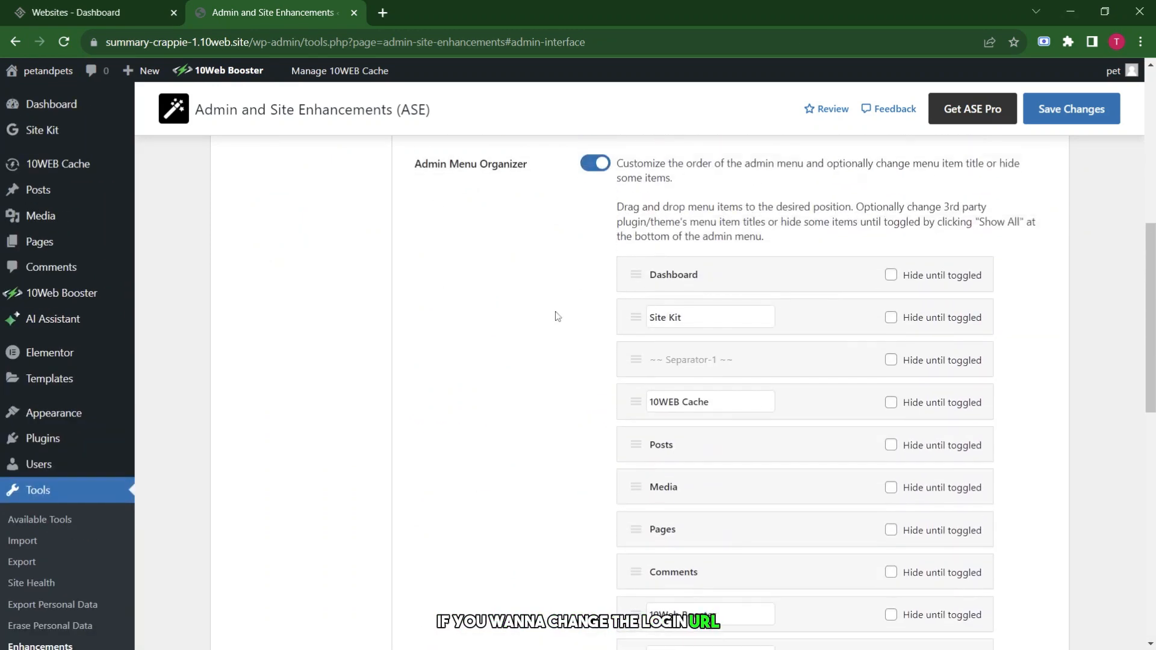
pyautogui.scroll(8, 555, 317)
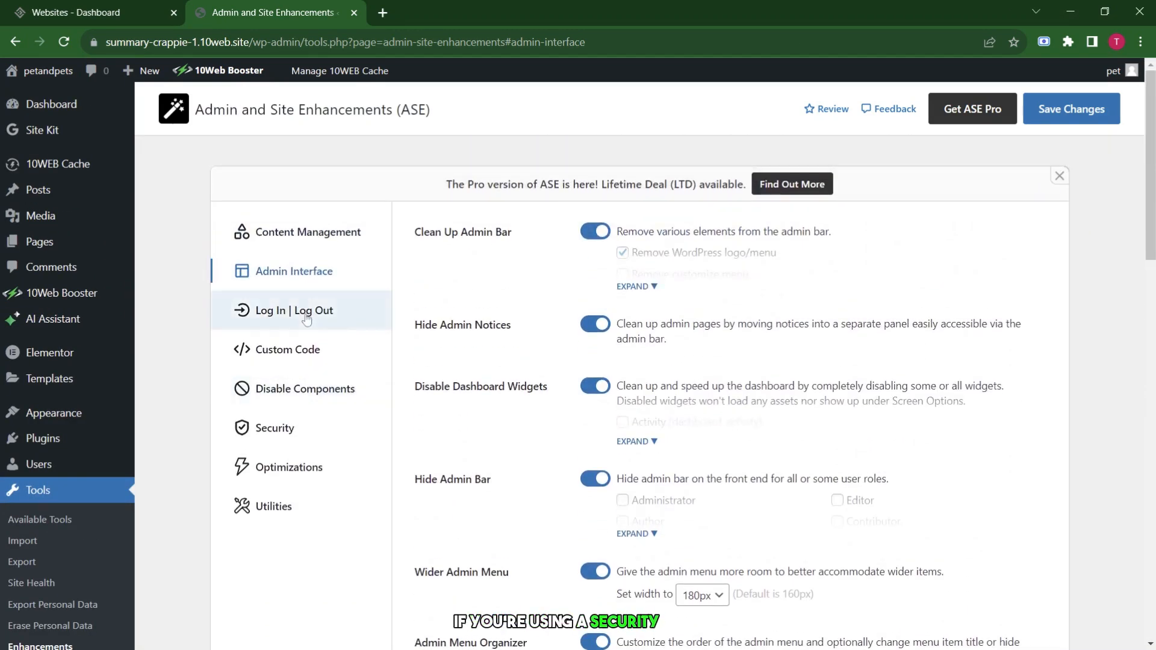
# Try the Change Login URL and Site Identity toggles under Log In | Log Out, then open Custom Code.
pyautogui.click(306, 317)
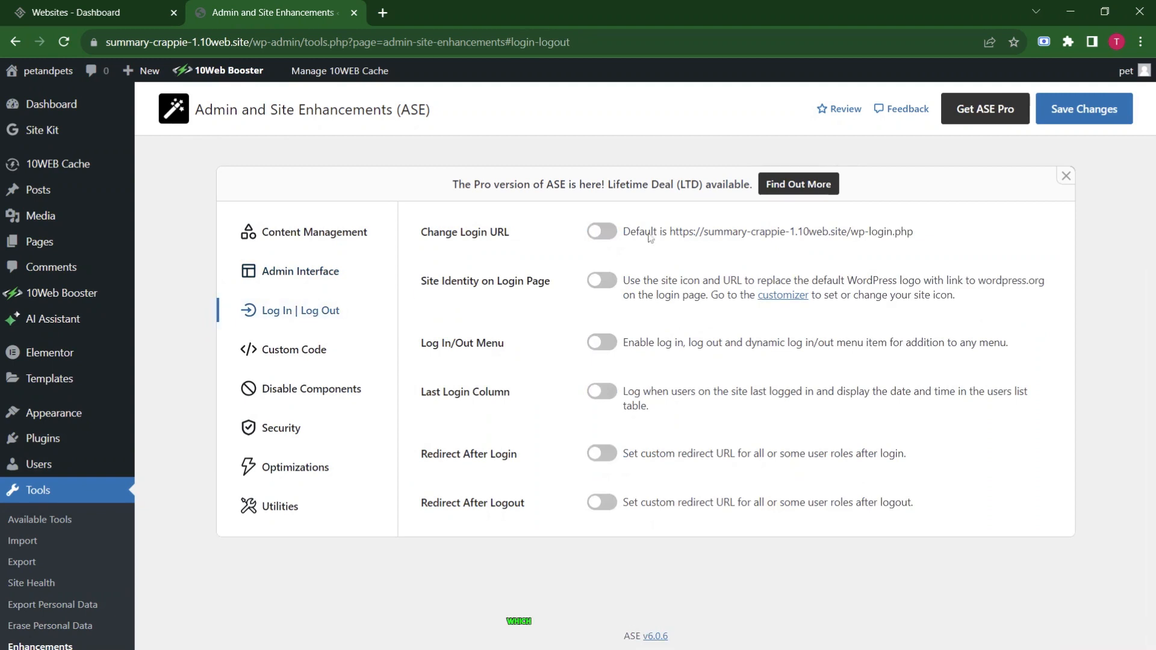
pyautogui.click(608, 236)
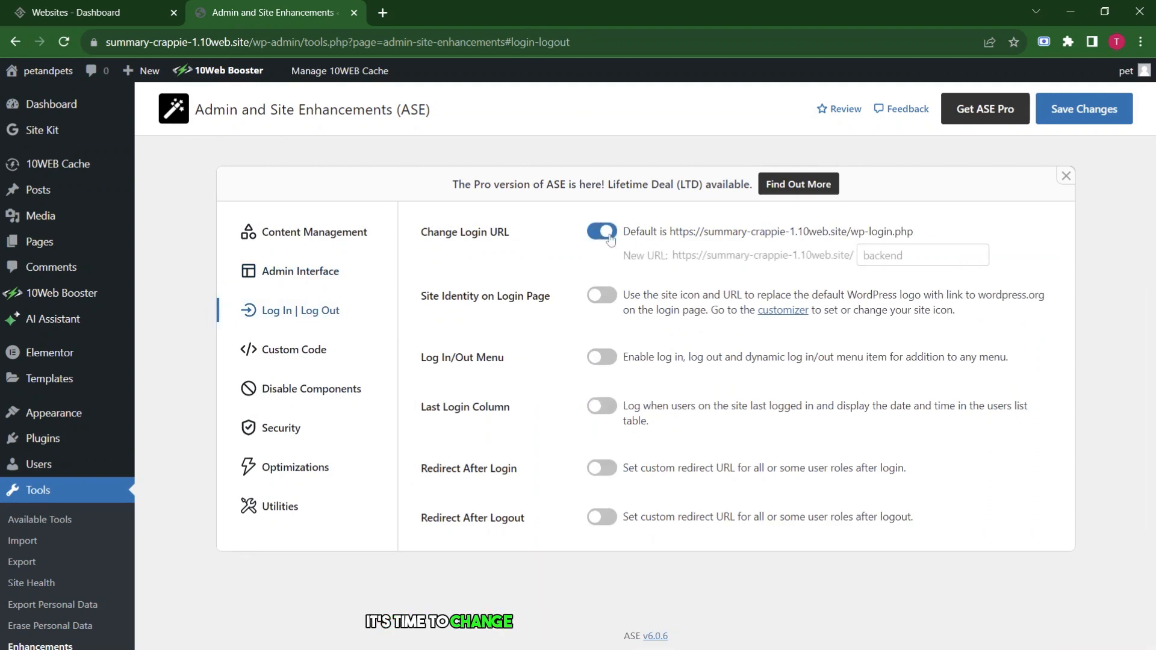
pyautogui.click(611, 280)
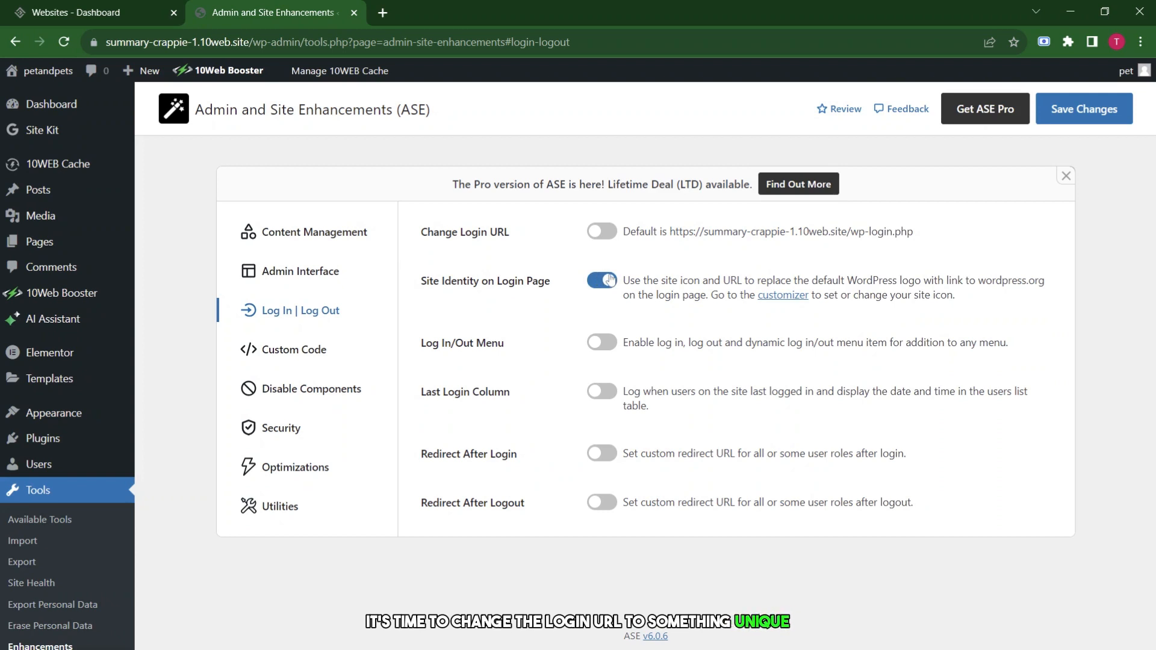
pyautogui.click(611, 280)
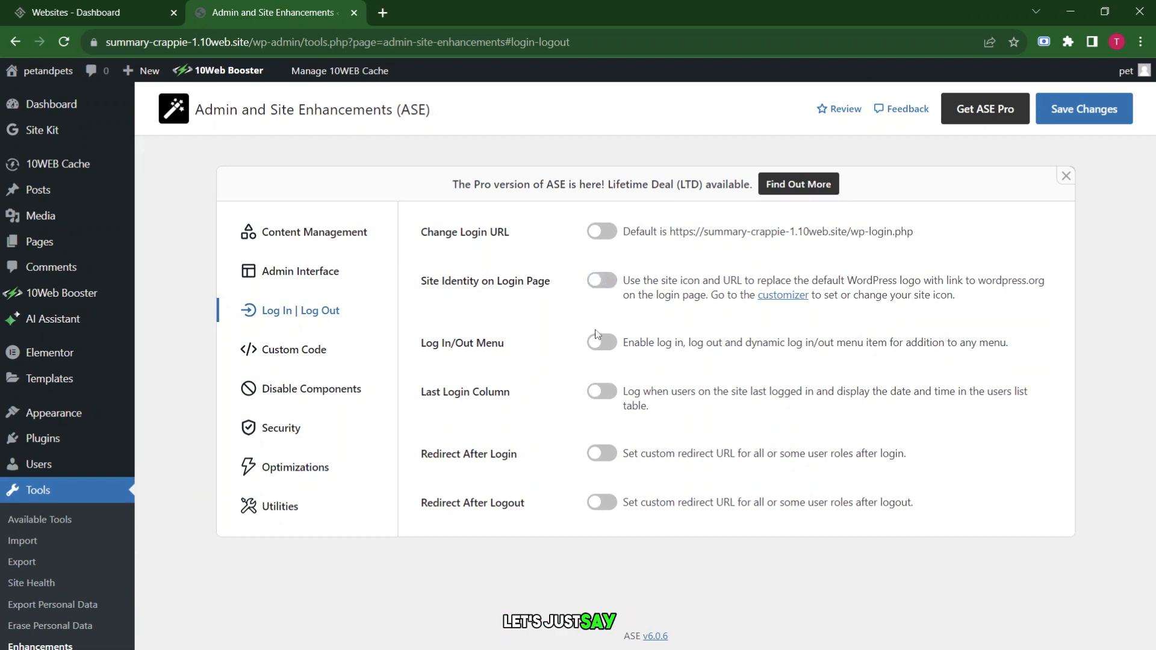
pyautogui.click(282, 356)
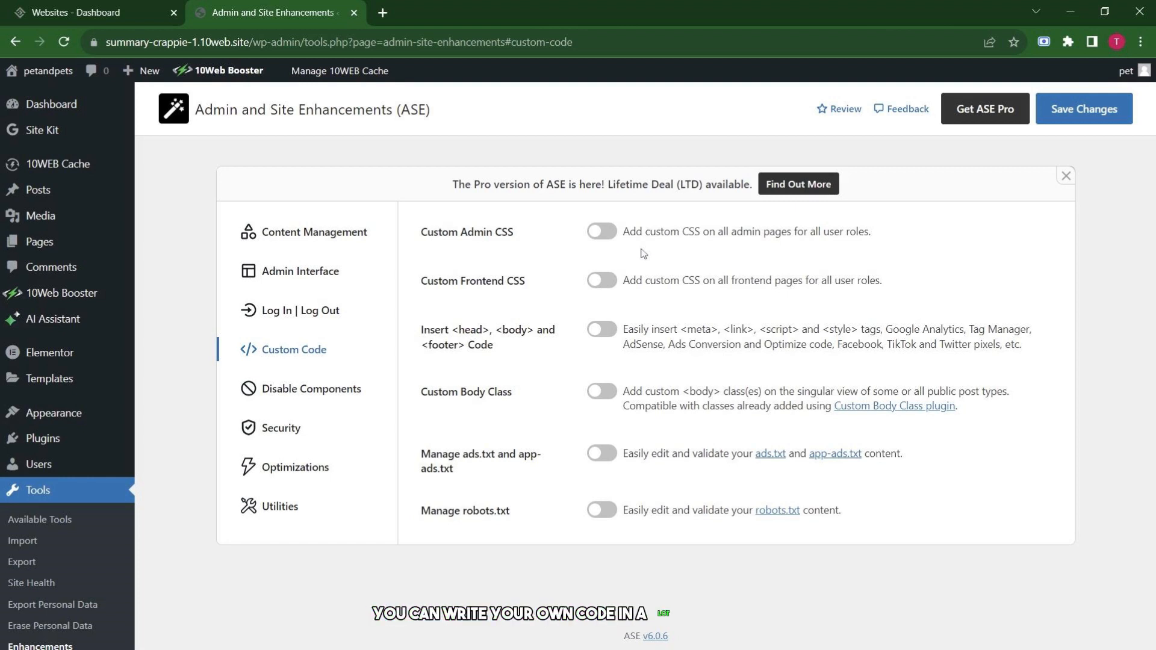
# Turn on Custom Admin CSS, expand its code editor, then go back to Log In | Log Out.
pyautogui.click(608, 240)
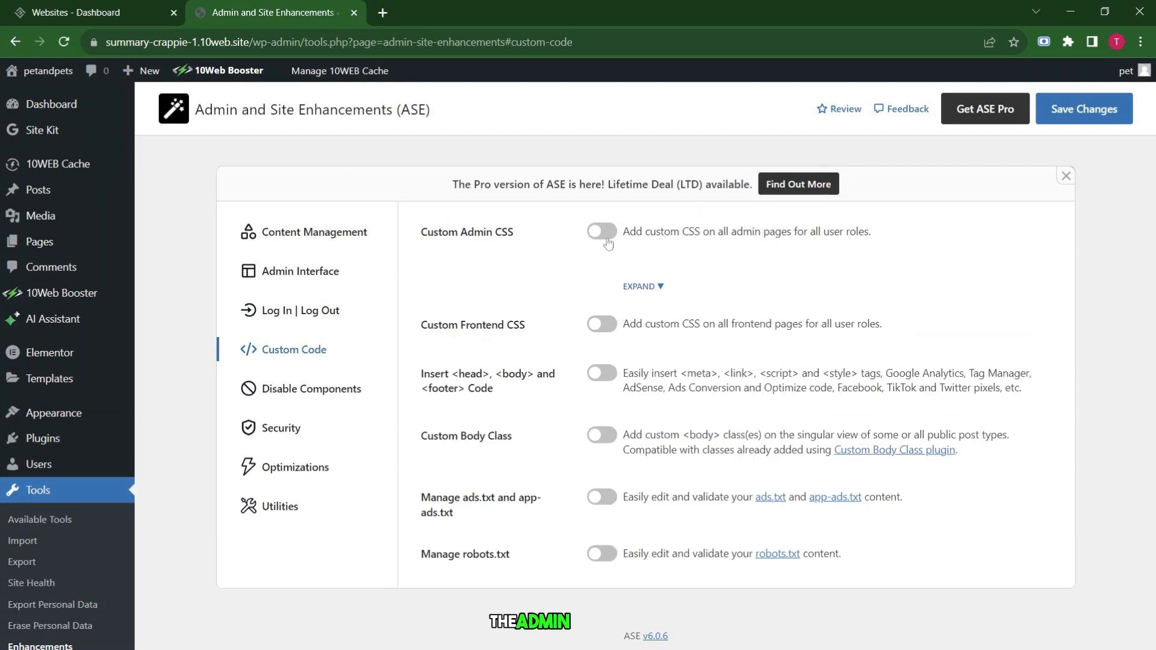
pyautogui.click(662, 288)
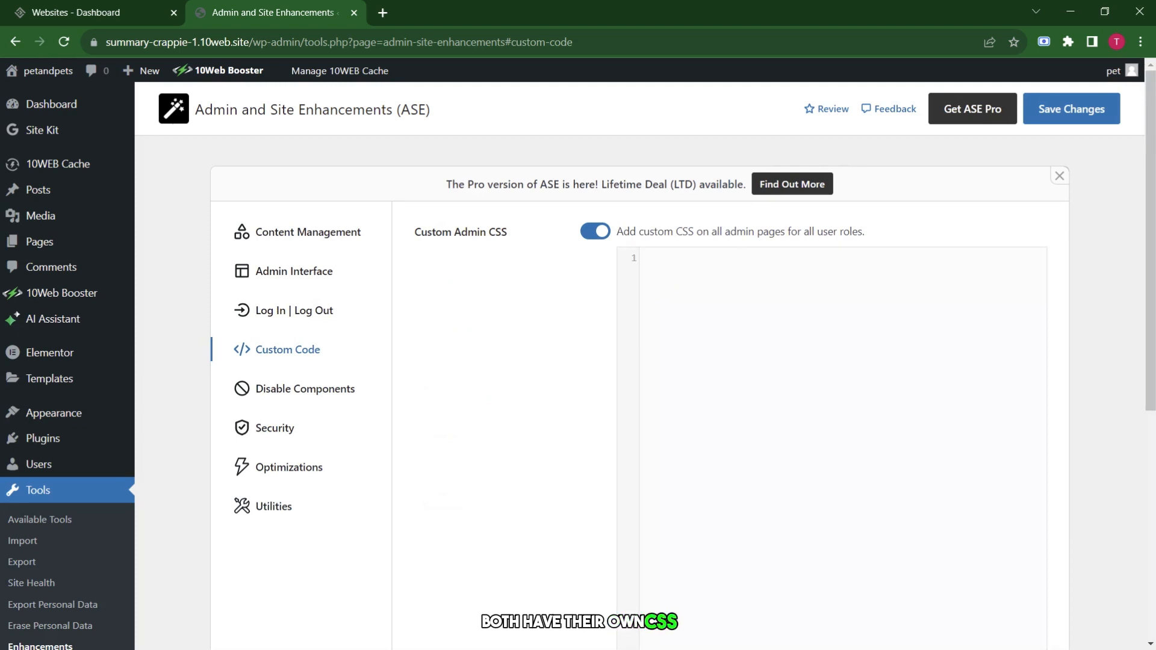
pyautogui.scroll(-5, 725, 325)
pyautogui.scroll(5, 725, 325)
pyautogui.scroll(-1, 725, 325)
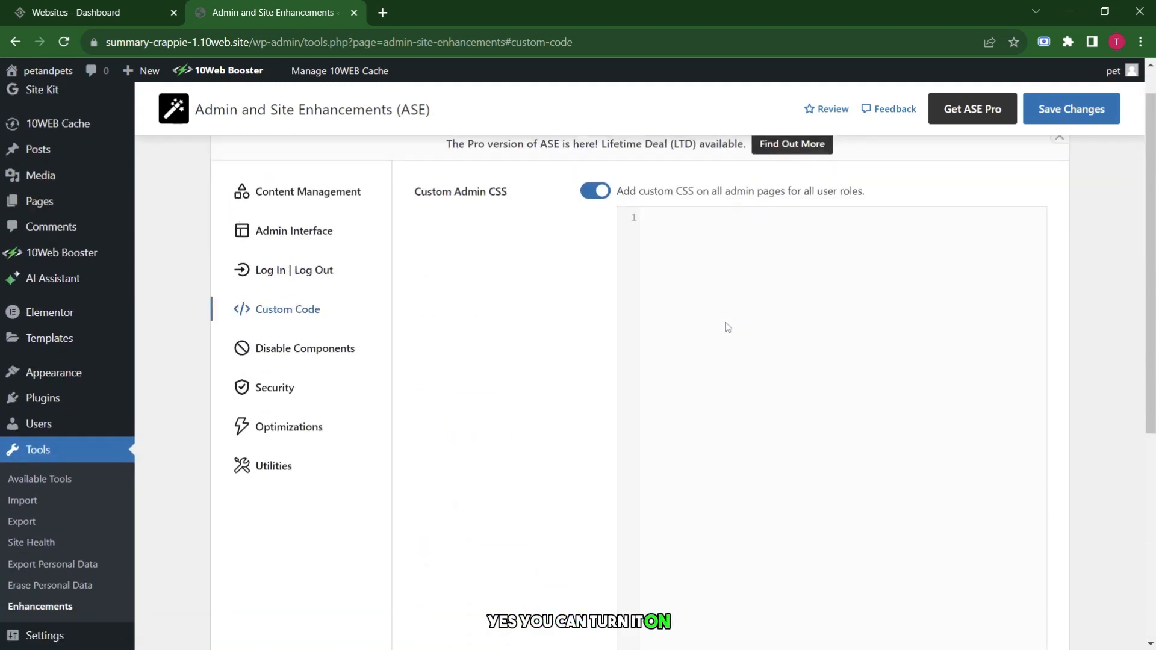
pyautogui.scroll(-5, 727, 327)
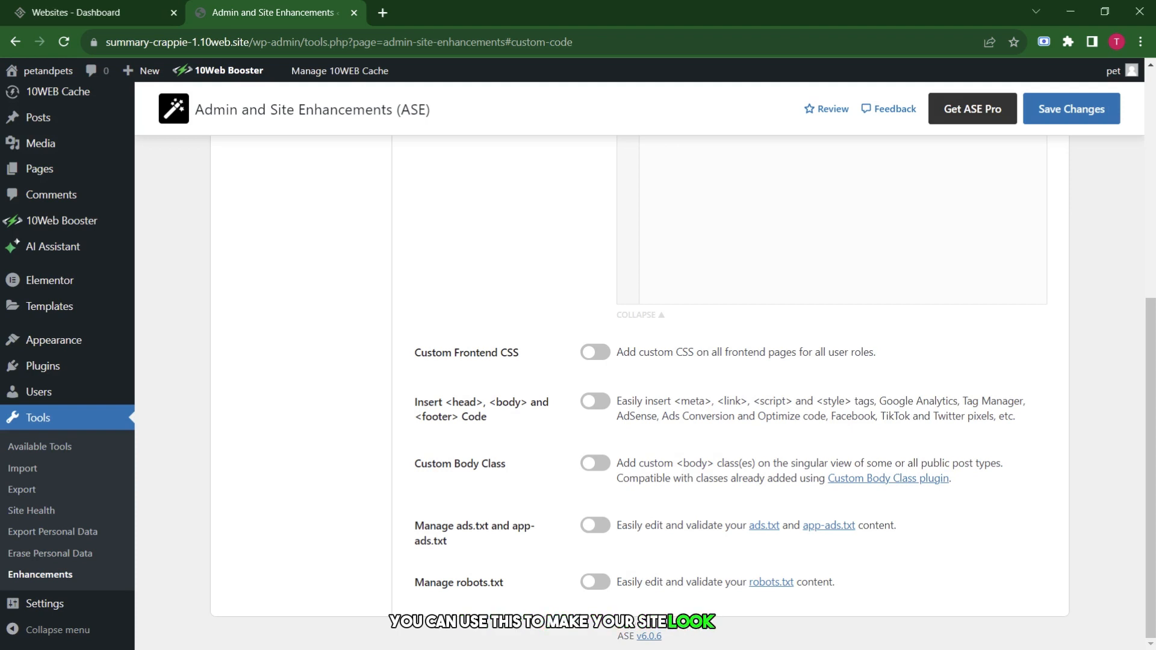
pyautogui.scroll(5, 727, 327)
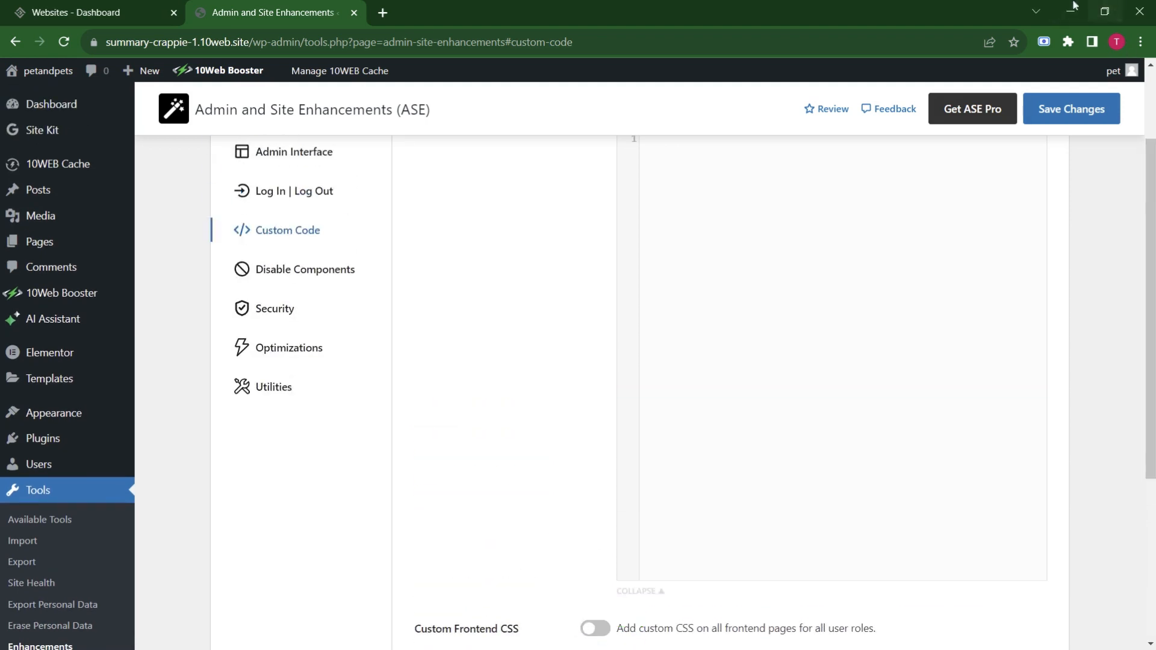
pyautogui.click(326, 184)
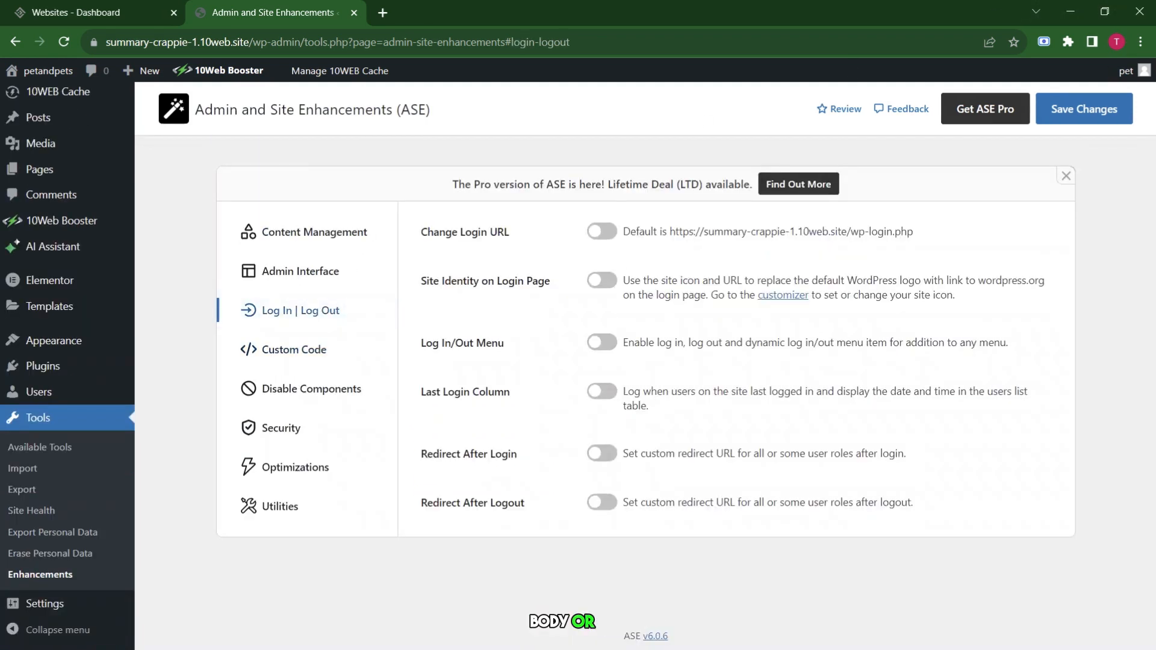
# Turn on Change Login URL, Site Identity on Login Page, Log In/Out Menu, and both login and logout redirects.
pyautogui.click(603, 233)
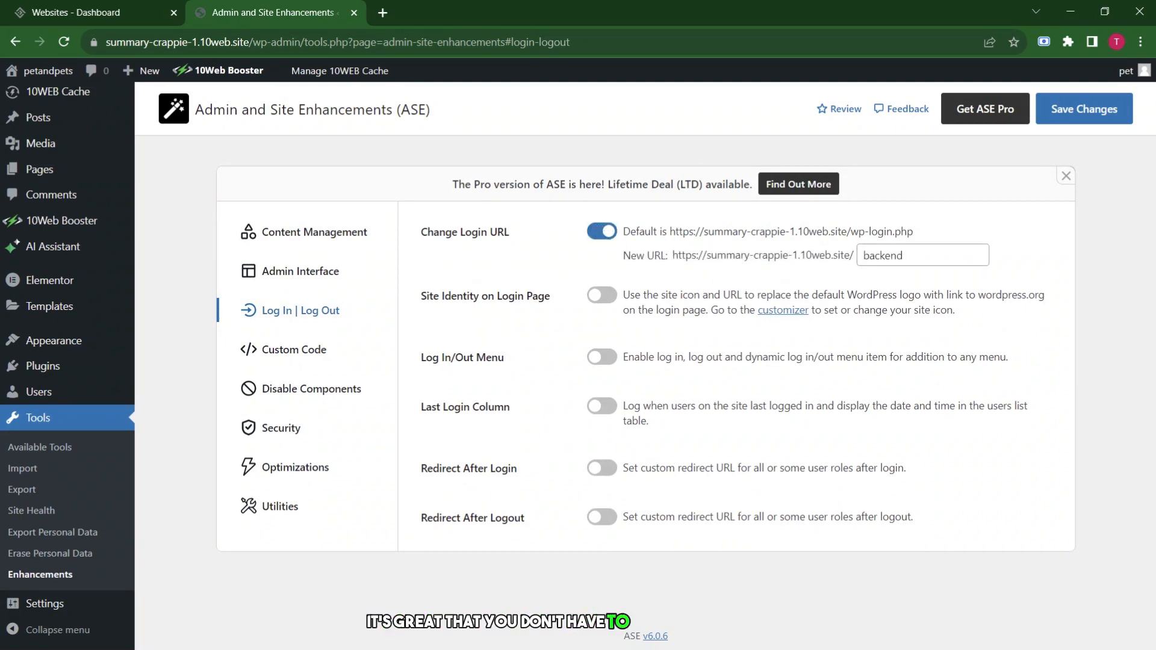
pyautogui.click(606, 298)
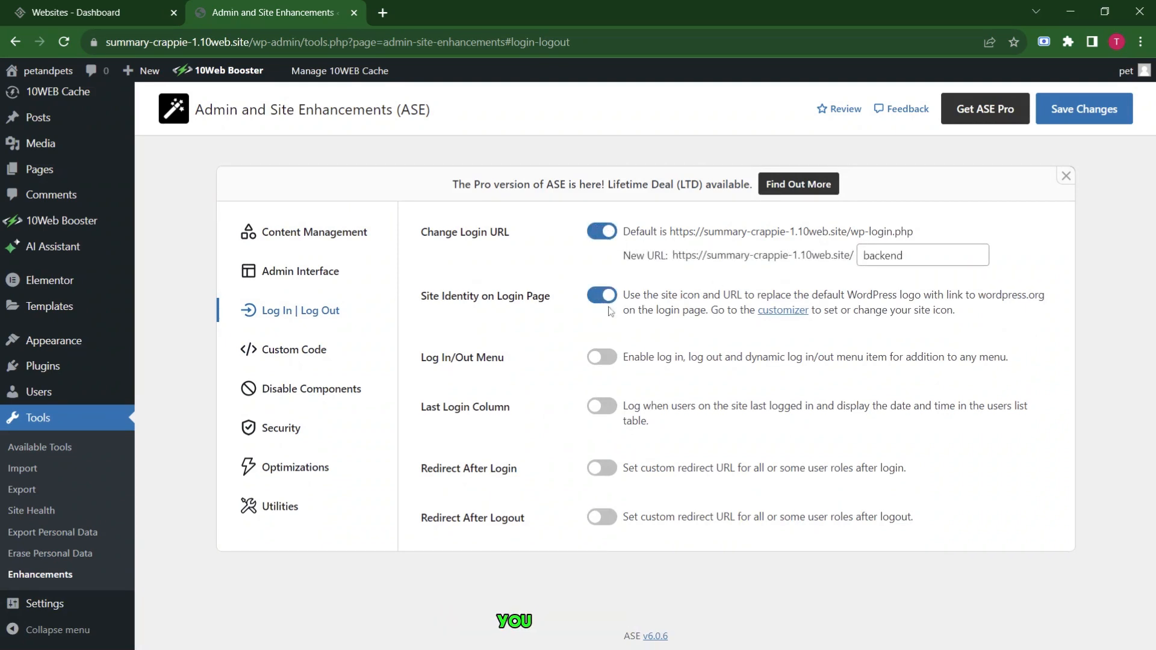
pyautogui.click(603, 359)
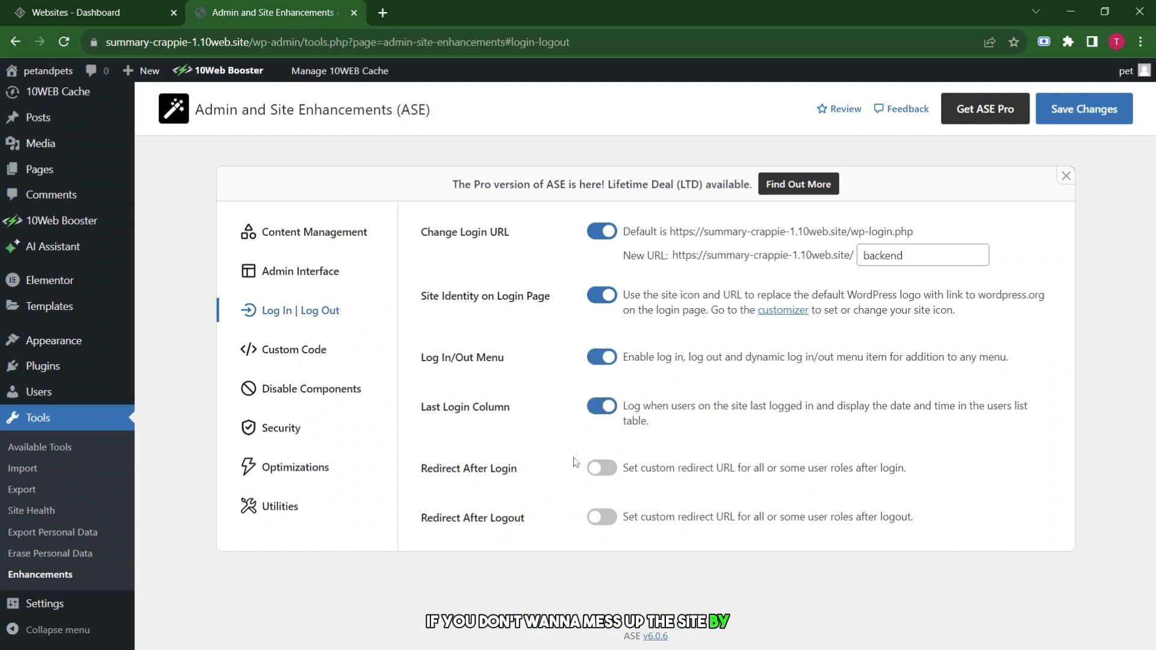
pyautogui.click(608, 472)
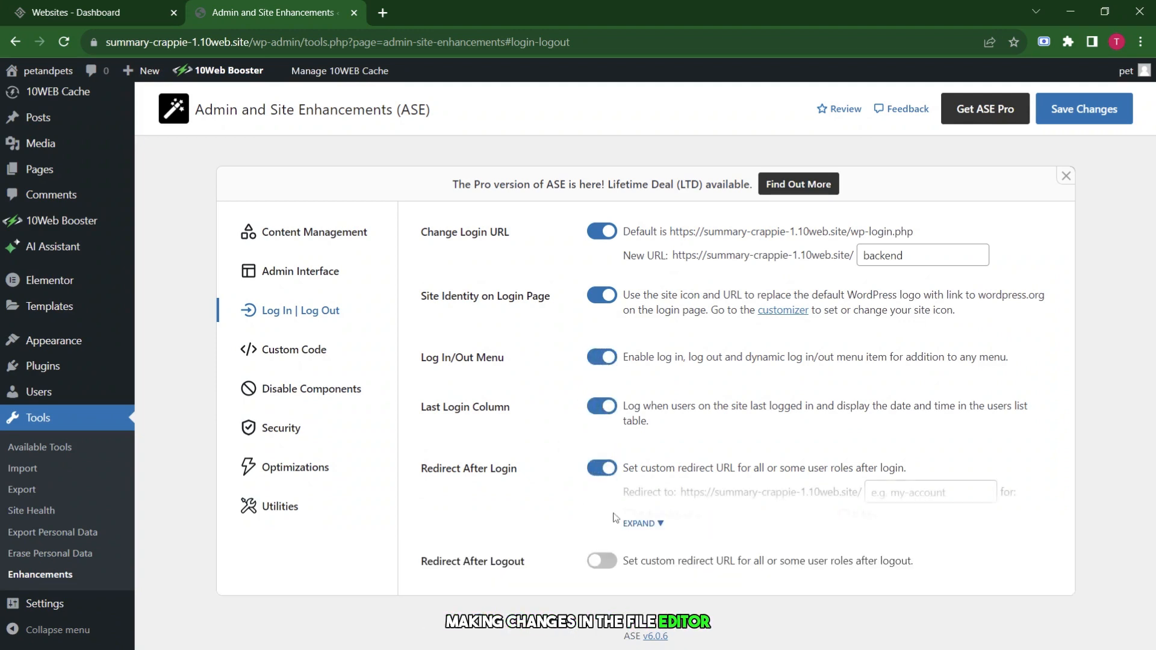
pyautogui.click(616, 565)
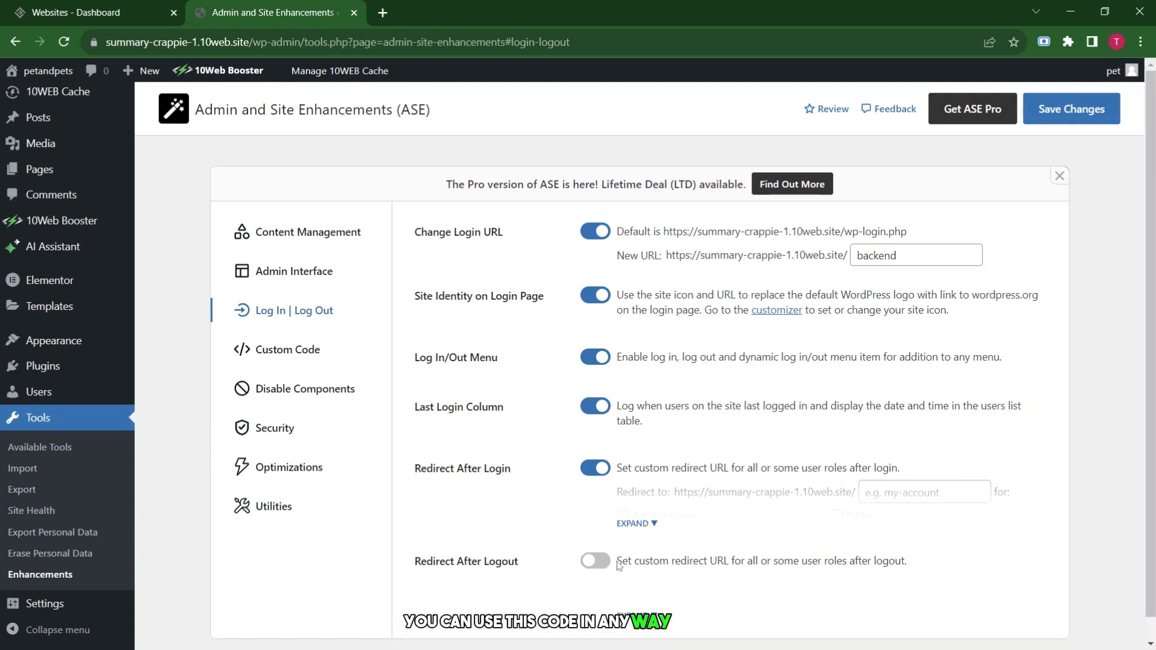
pyautogui.click(264, 351)
# Switch Custom Admin CSS back off in the Custom Code settings.
pyautogui.scroll(-3, 620, 305)
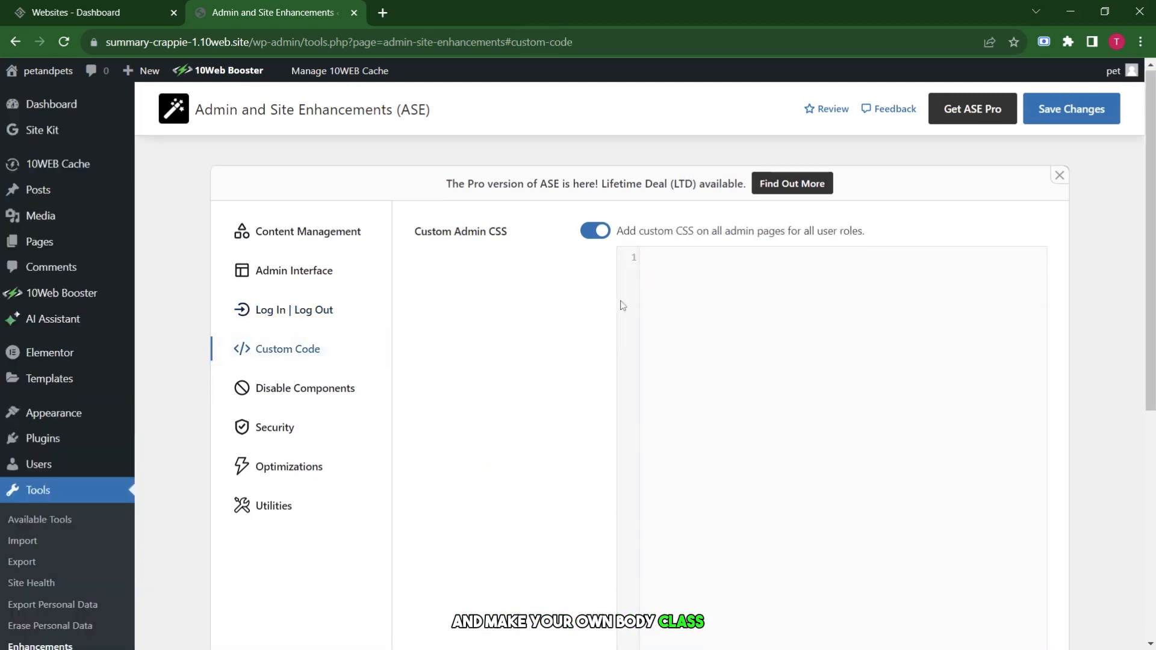
pyautogui.scroll(4, 620, 305)
pyautogui.click(596, 238)
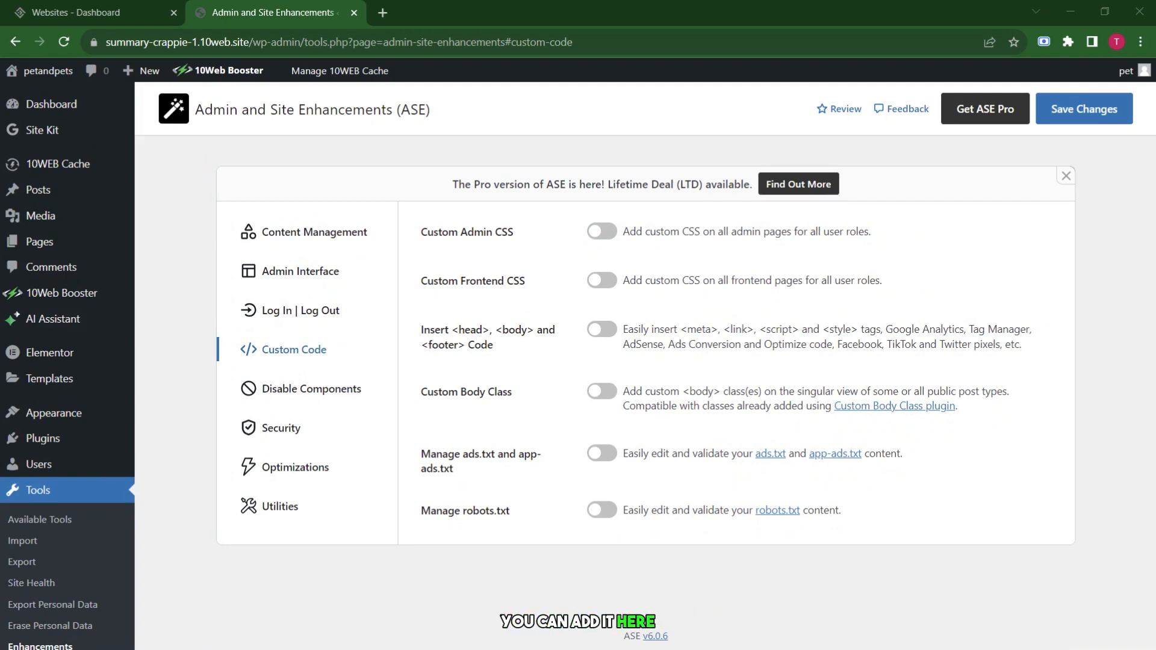
# In Disable Components, toggle Disable Gutenberg on and then off again.
pyautogui.click(312, 388)
pyautogui.click(595, 221)
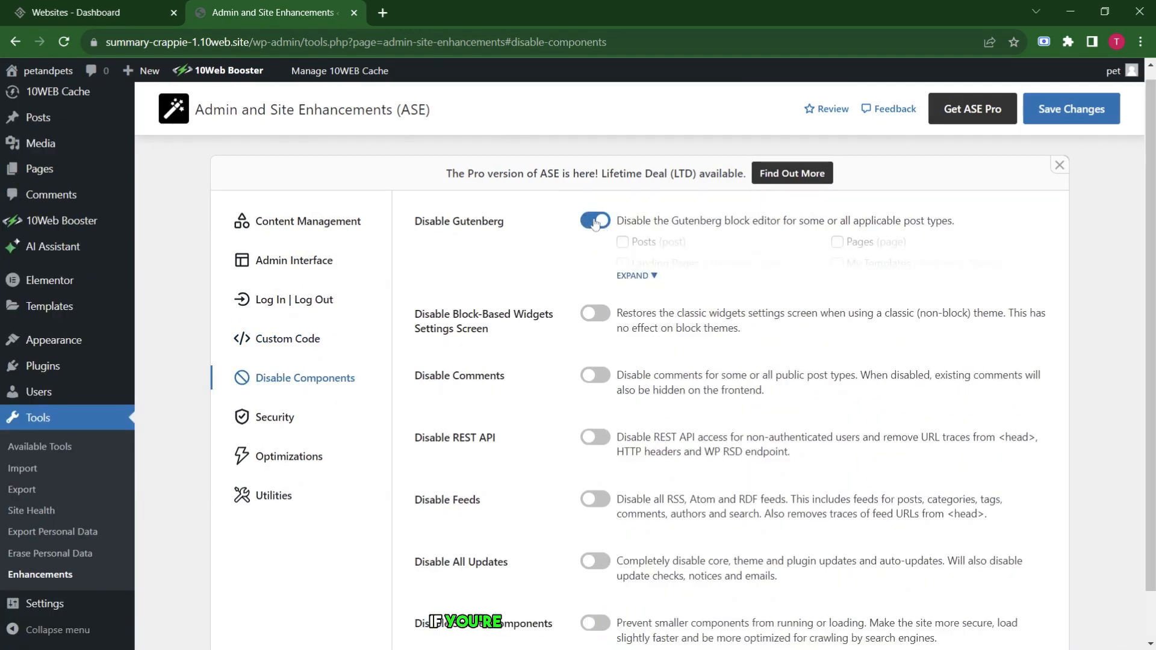
pyautogui.click(595, 221)
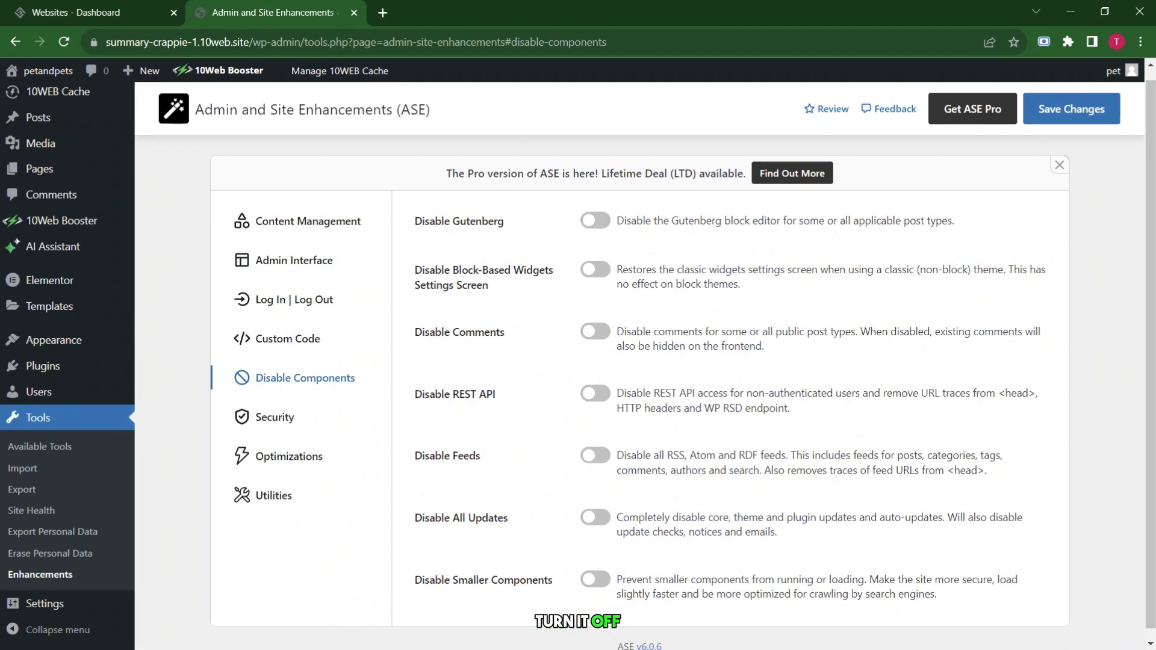
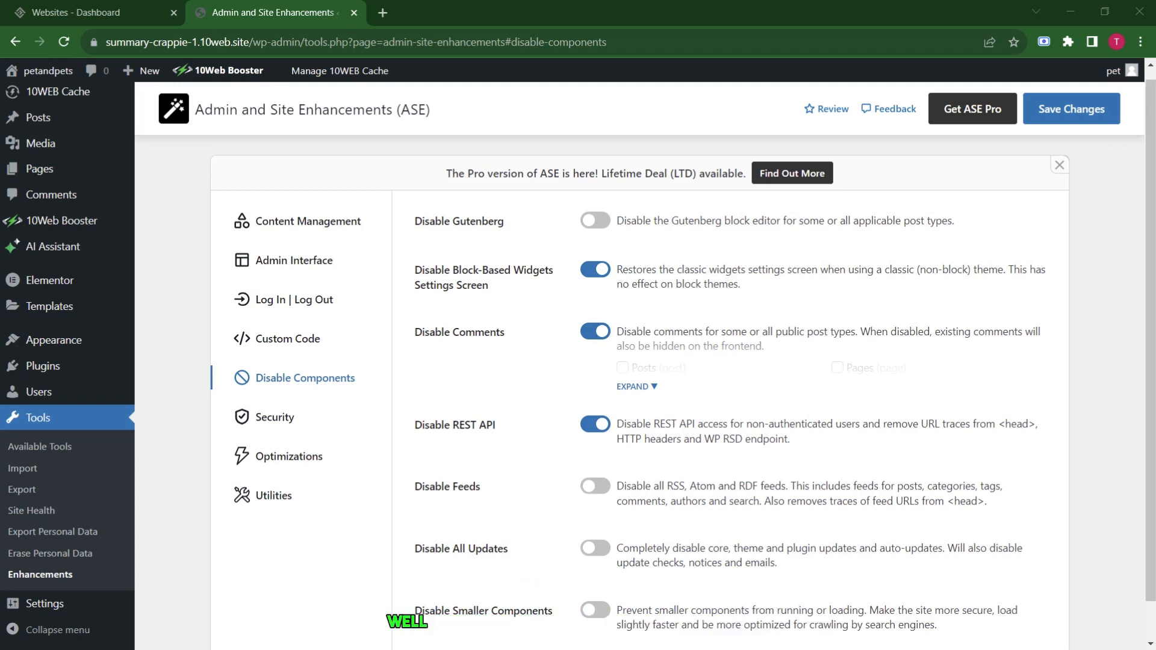
# Switch on Disable Feeds, Disable All Updates and Disable Smaller Components in ASE.
pyautogui.scroll(-1, 551, 328)
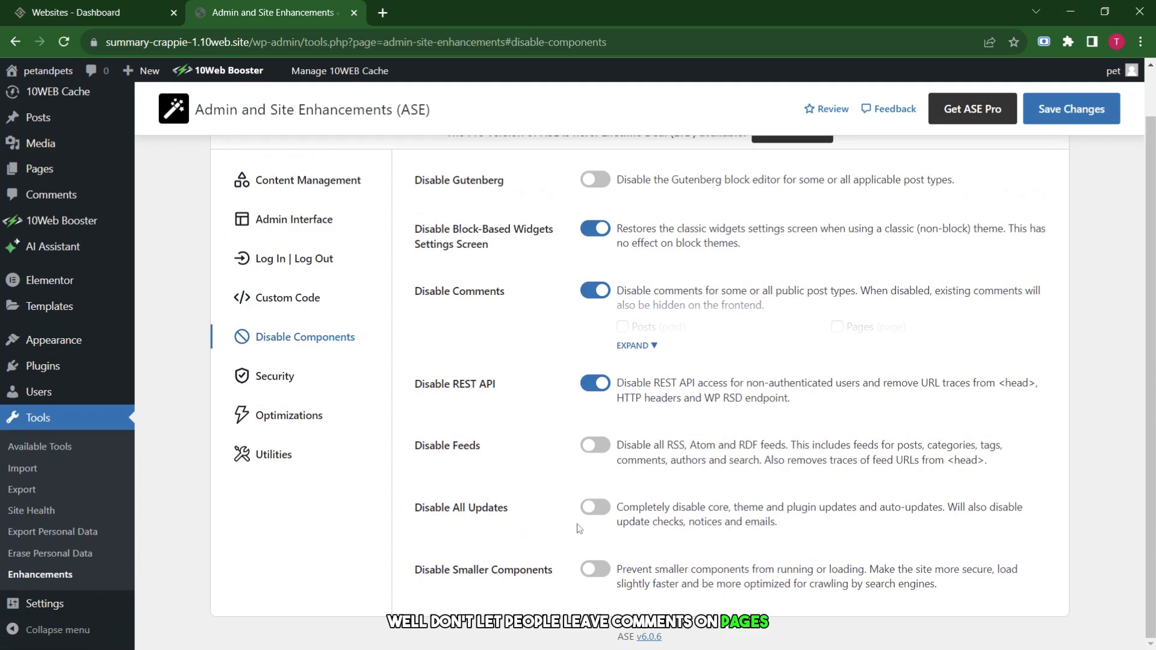
pyautogui.click(596, 448)
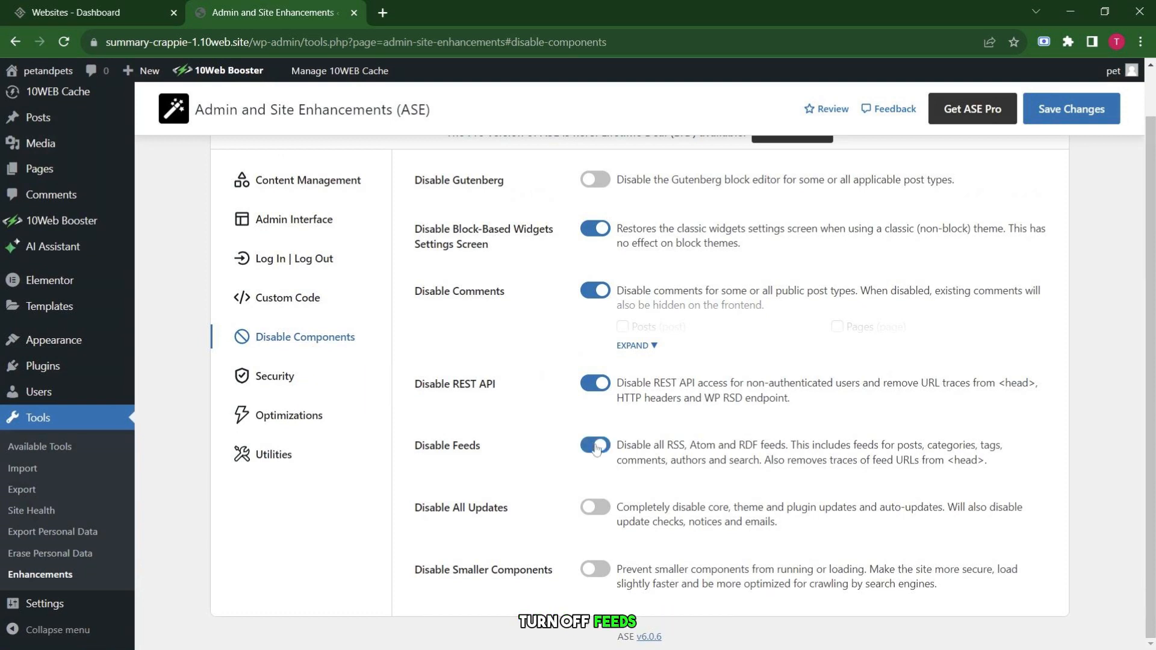
pyautogui.click(595, 510)
pyautogui.click(596, 572)
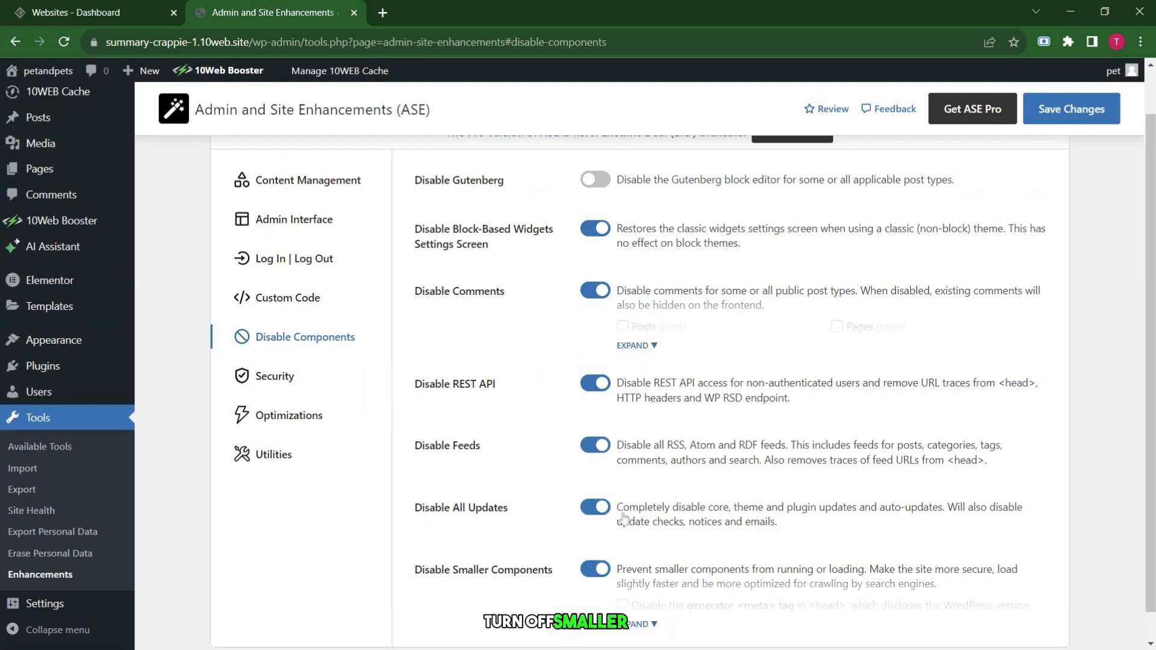
pyautogui.click(248, 385)
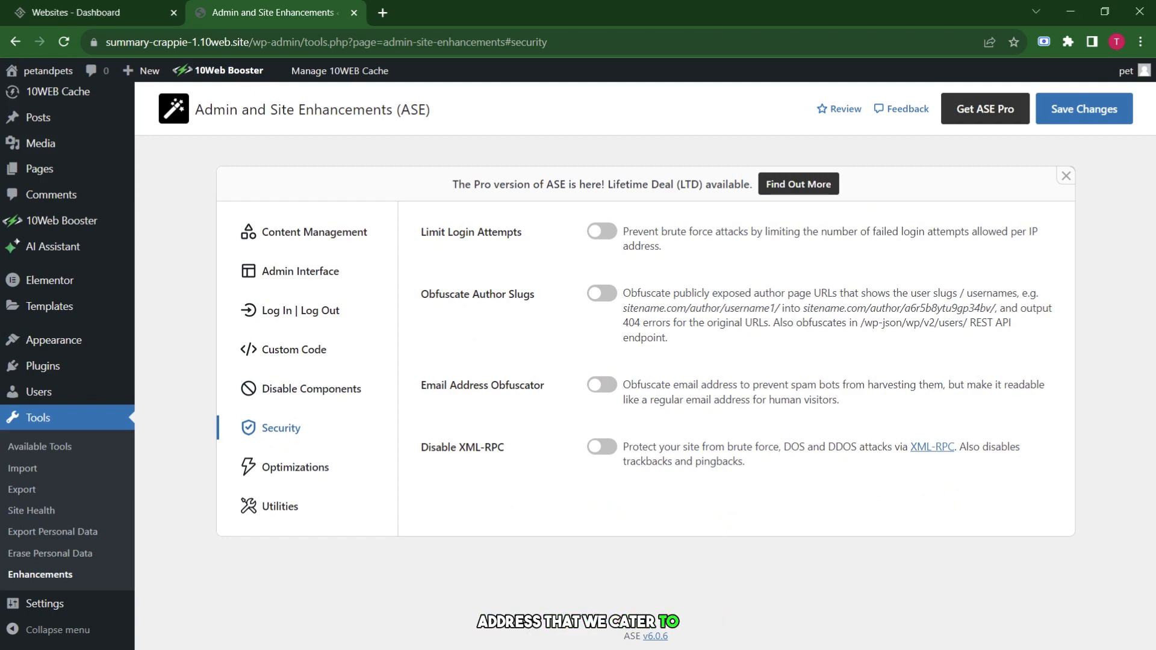
# Turn on Disable XML-RPC, then enable Image Upload Control and show its maximum image size settings.
pyautogui.click(595, 456)
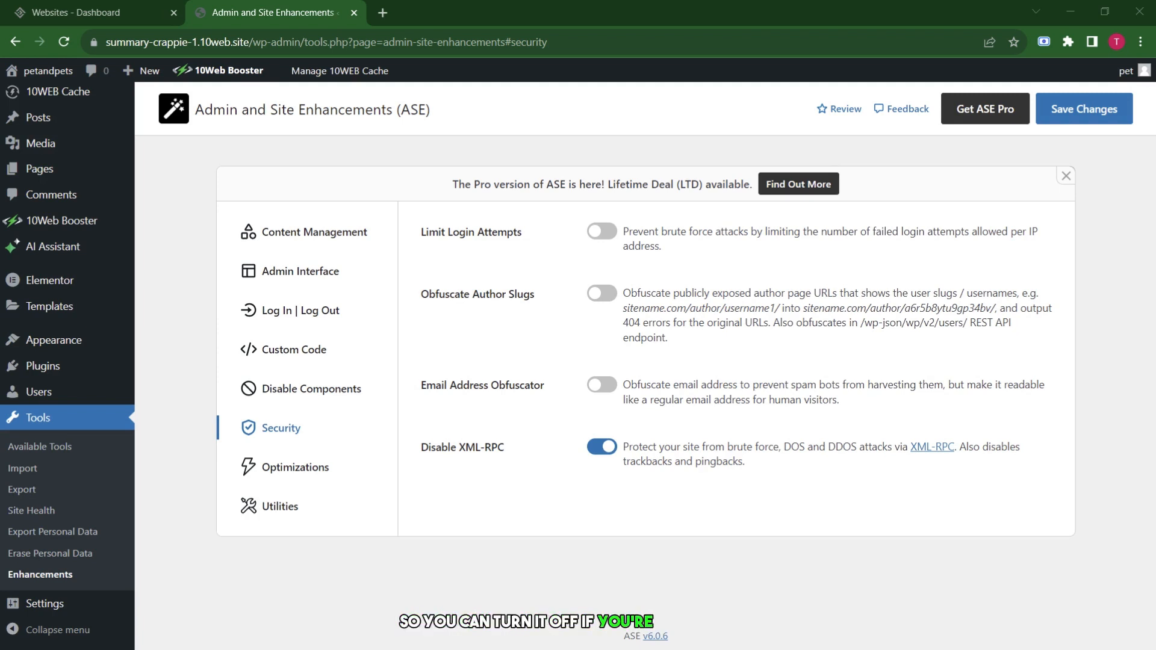
pyautogui.click(250, 471)
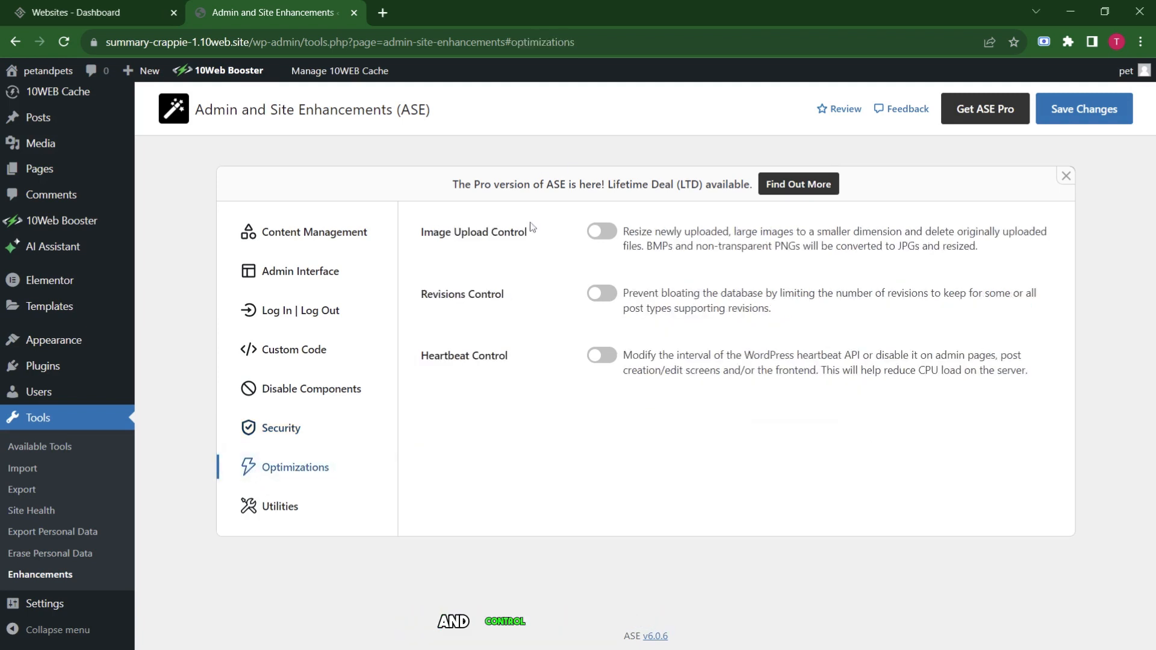
pyautogui.click(605, 235)
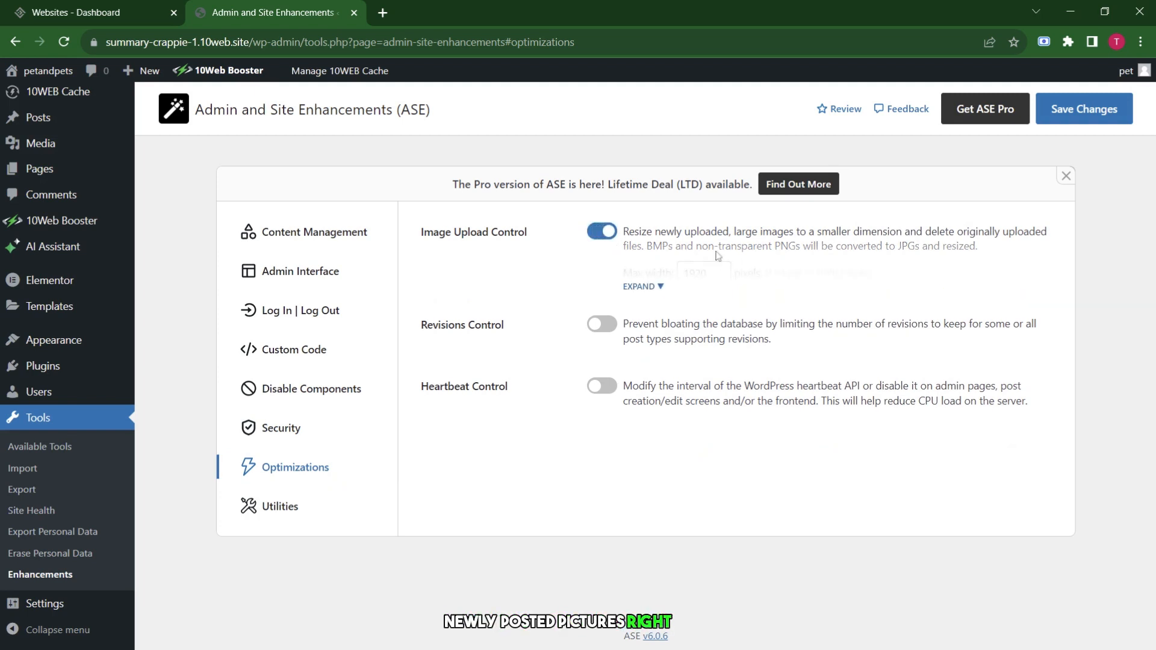
pyautogui.click(656, 287)
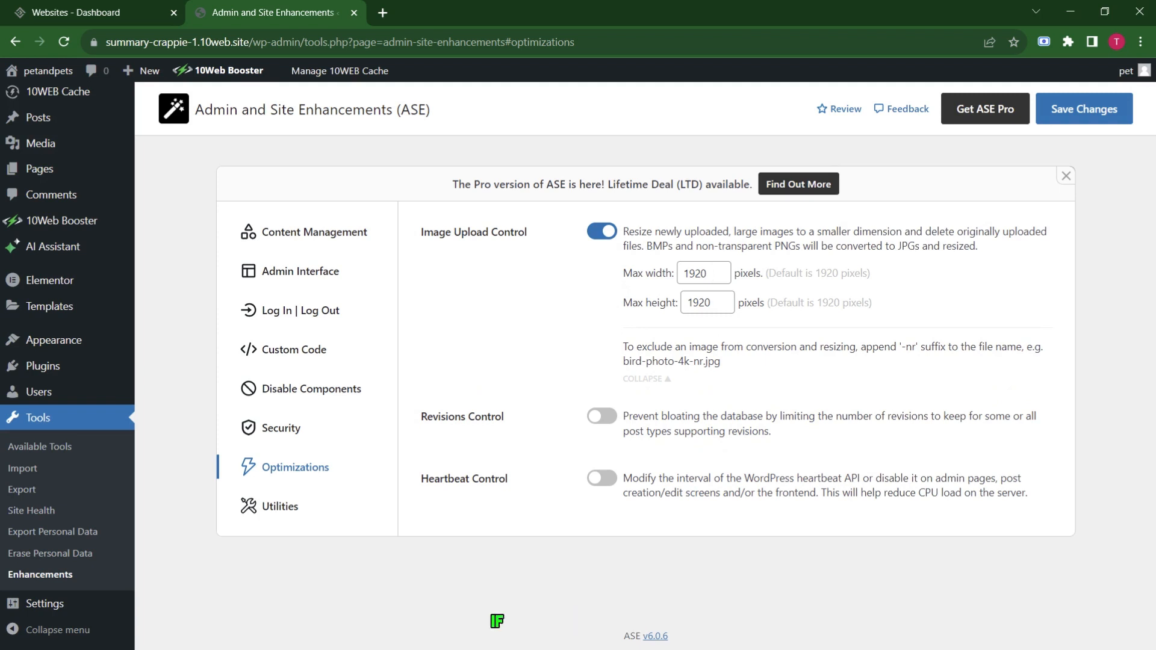
# Enable Heartbeat Control and Revisions Control, and show the Heartbeat interval options.
pyautogui.click(601, 479)
pyautogui.click(602, 417)
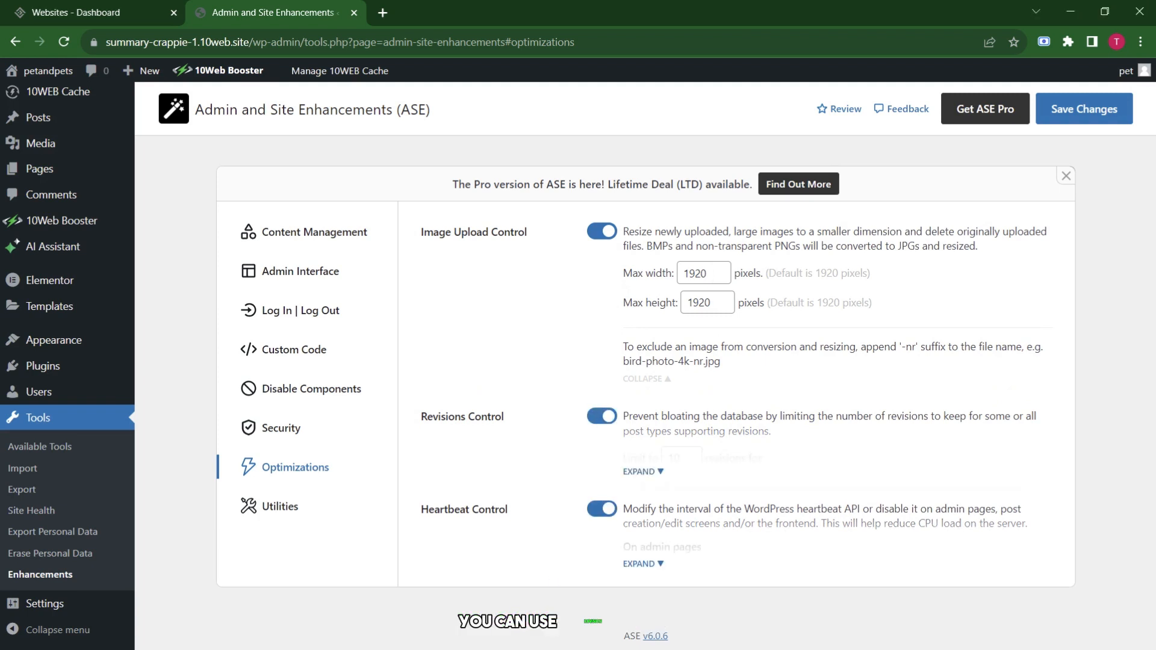
pyautogui.click(602, 416)
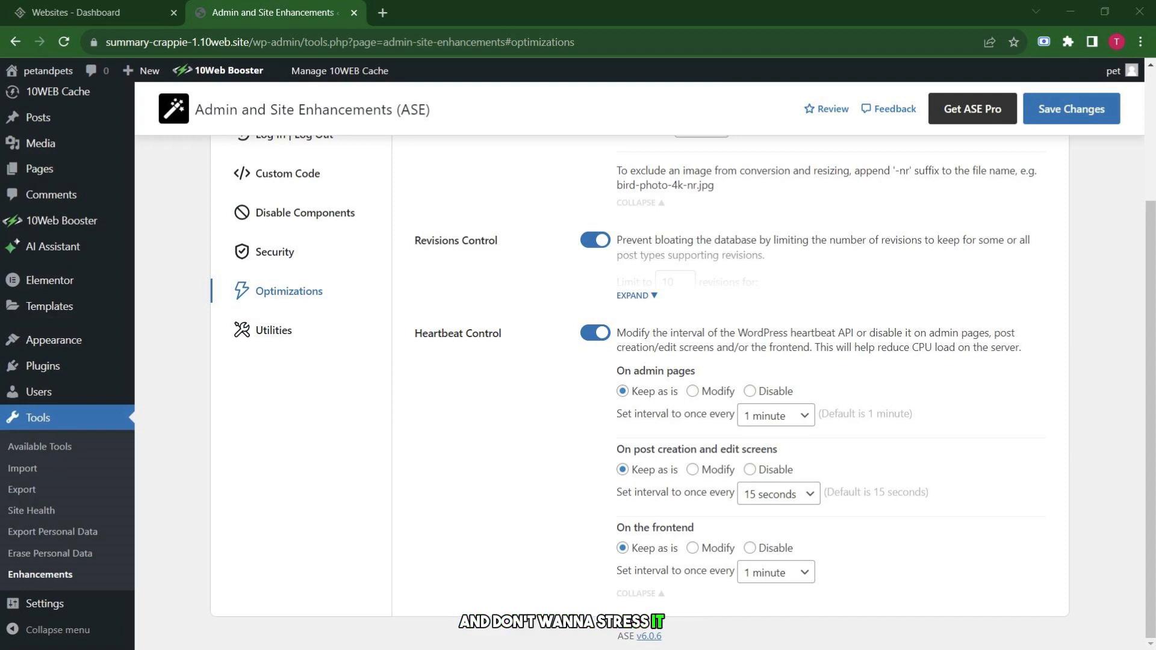
pyautogui.click(274, 330)
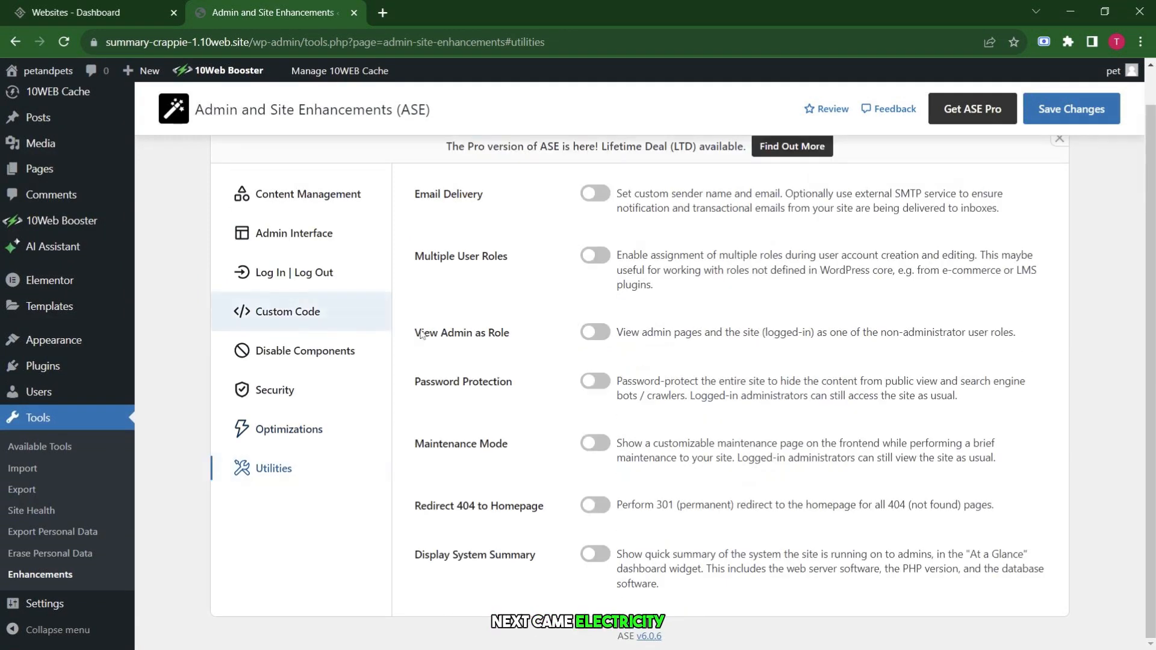
# Turn on Email Delivery, View Admin as Role, Password Protection, Maintenance Mode and Redirect 404 to Homepage.
pyautogui.click(593, 193)
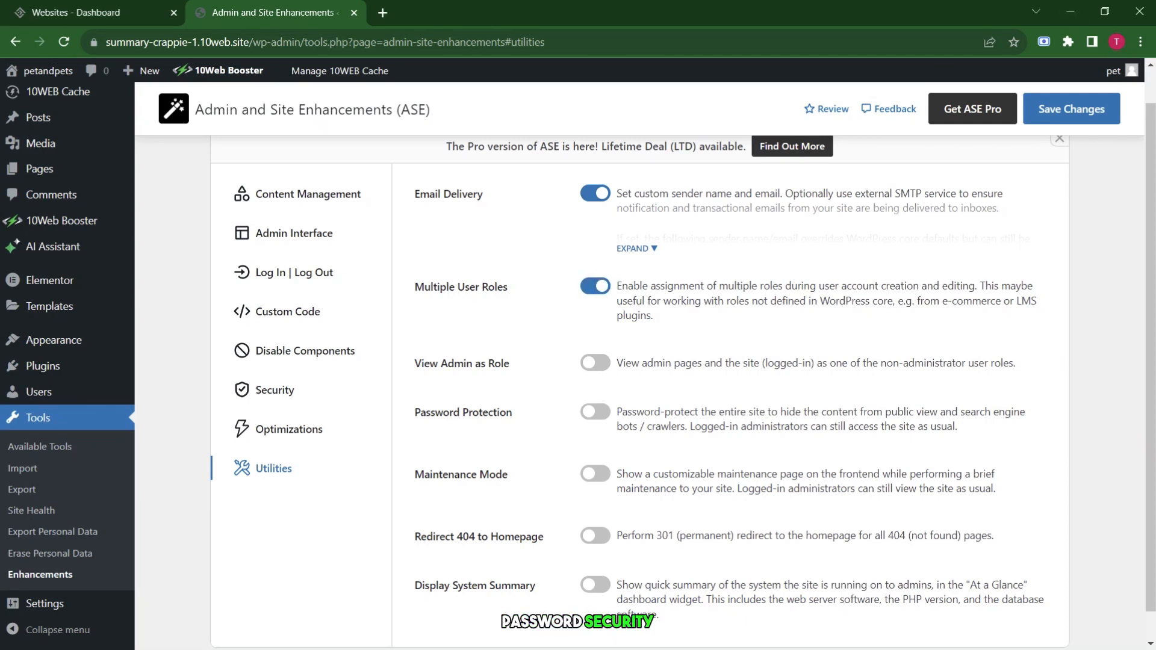
pyautogui.click(595, 363)
pyautogui.scroll(-2, 602, 385)
pyautogui.click(597, 382)
pyautogui.scroll(-1, 613, 414)
pyautogui.click(595, 443)
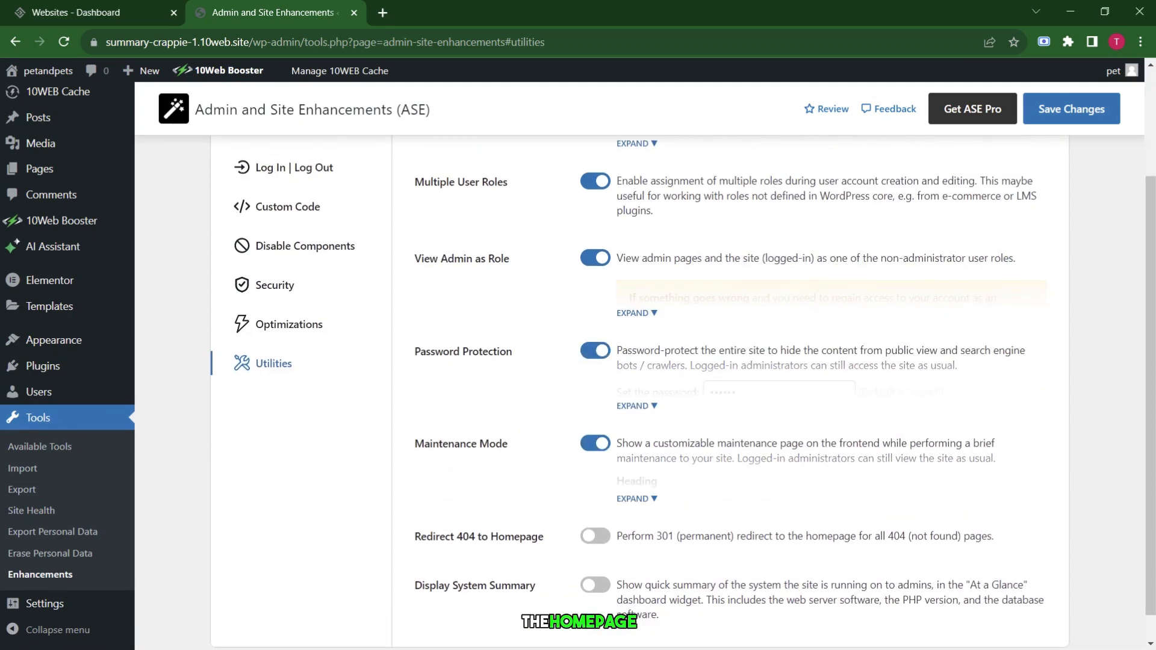
pyautogui.scroll(-1, 595, 512)
pyautogui.click(595, 506)
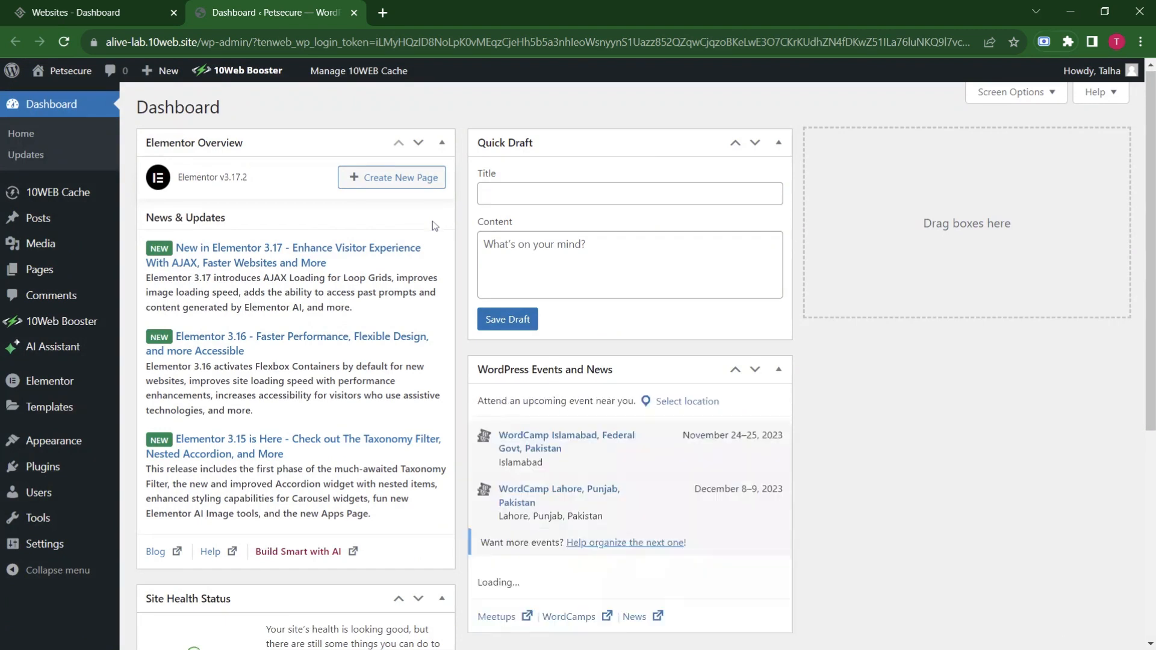
pyautogui.scroll(-1, 435, 226)
pyautogui.scroll(1, 434, 226)
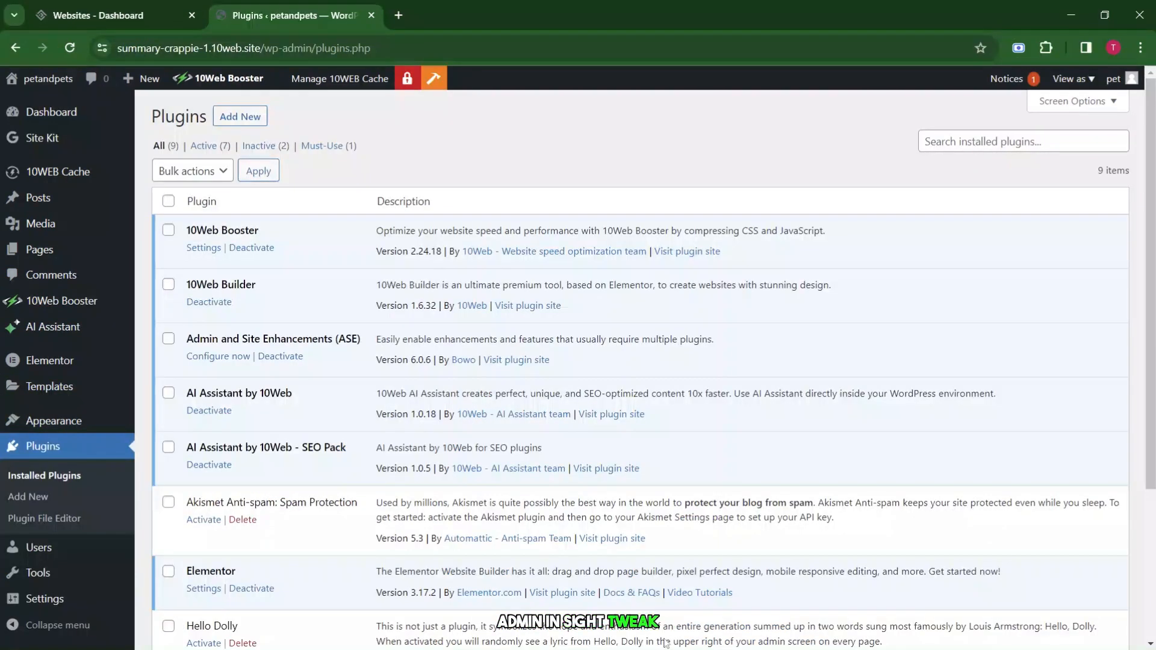
# Search the plugin directory for 'add to', then install and activate AddToAny Share Buttons.
pyautogui.scroll(-1, 699, 398)
pyautogui.scroll(1, 710, 387)
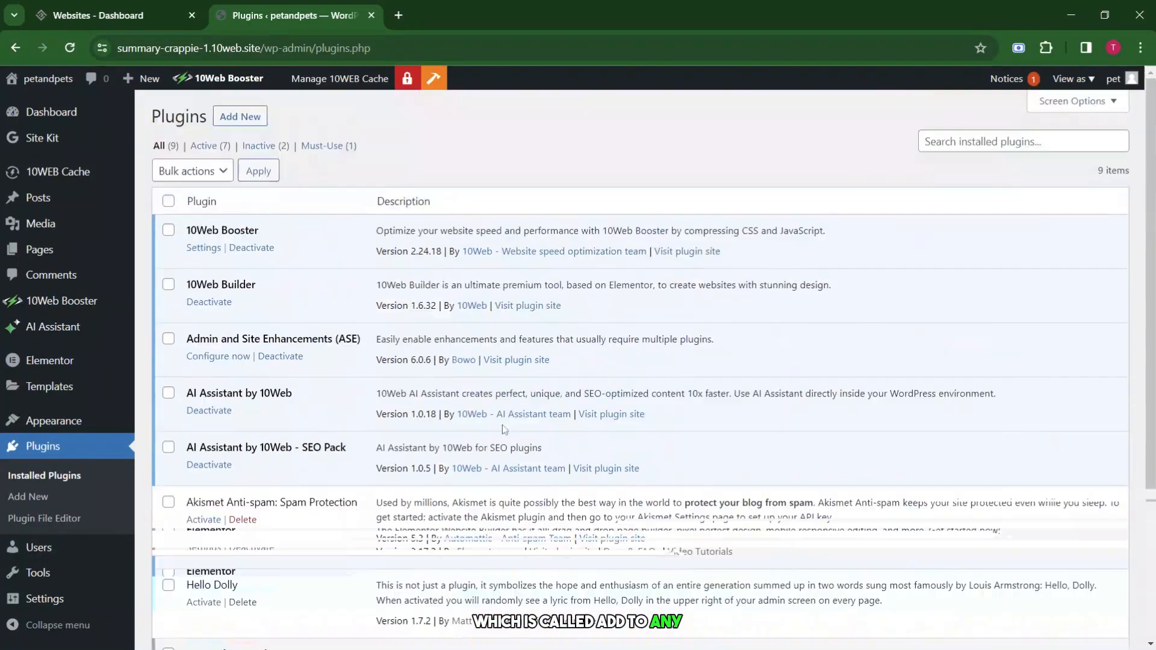
pyautogui.click(240, 116)
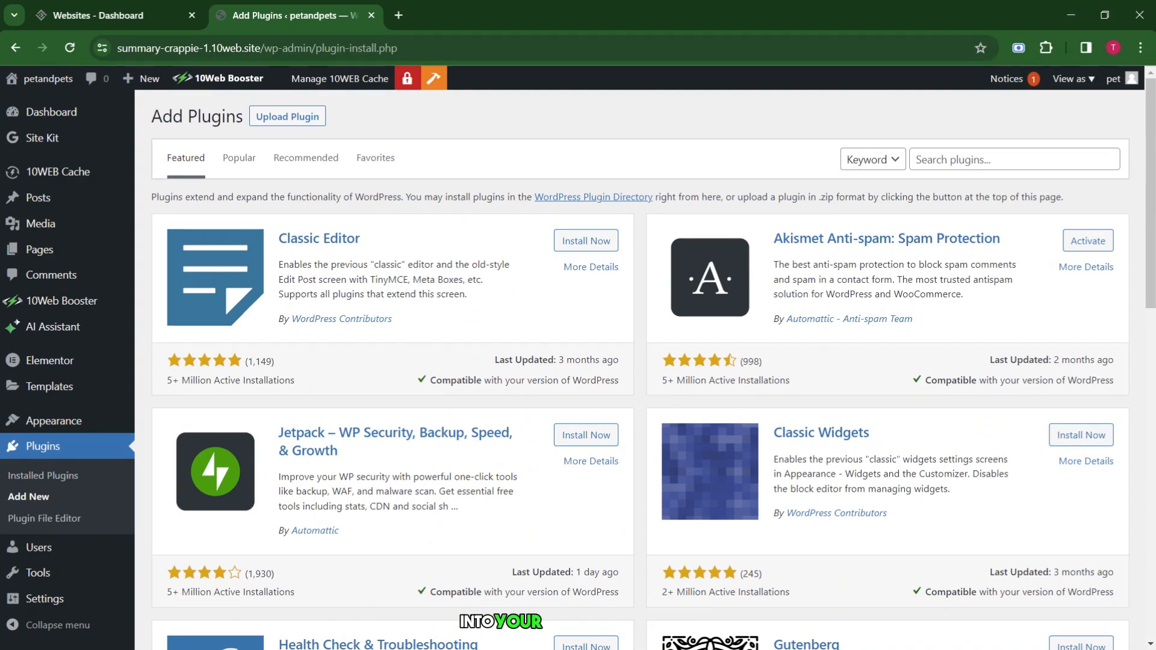
pyautogui.click(1014, 159)
pyautogui.write('add to')
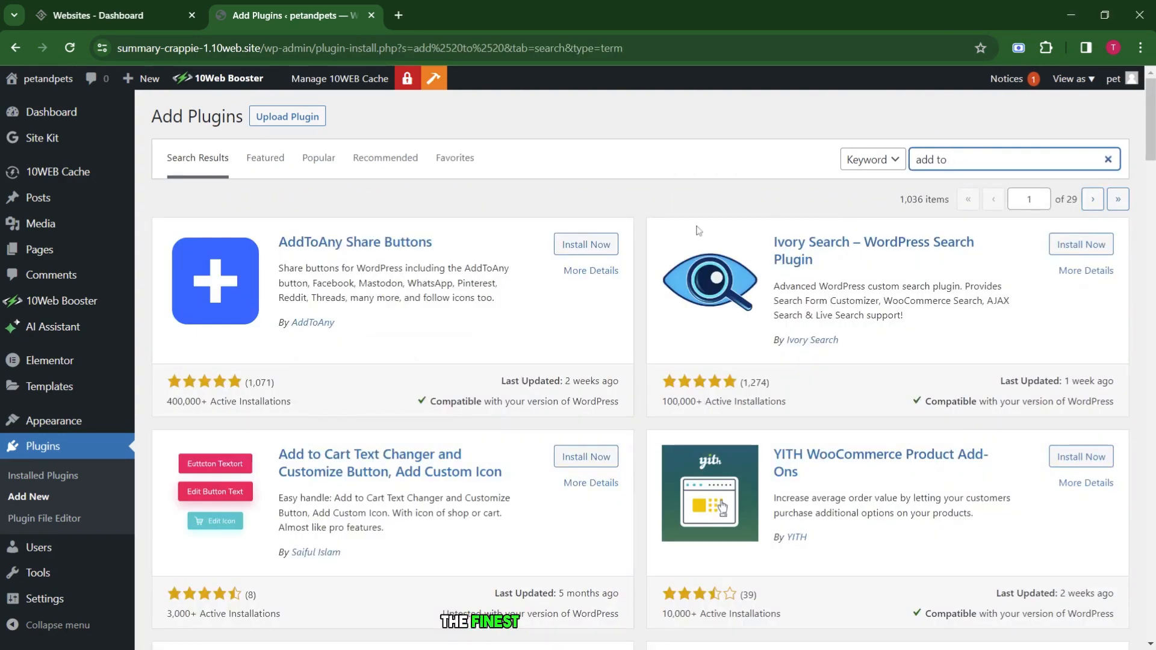
pyautogui.scroll(-5, 697, 230)
pyautogui.scroll(5, 333, 329)
pyautogui.click(586, 244)
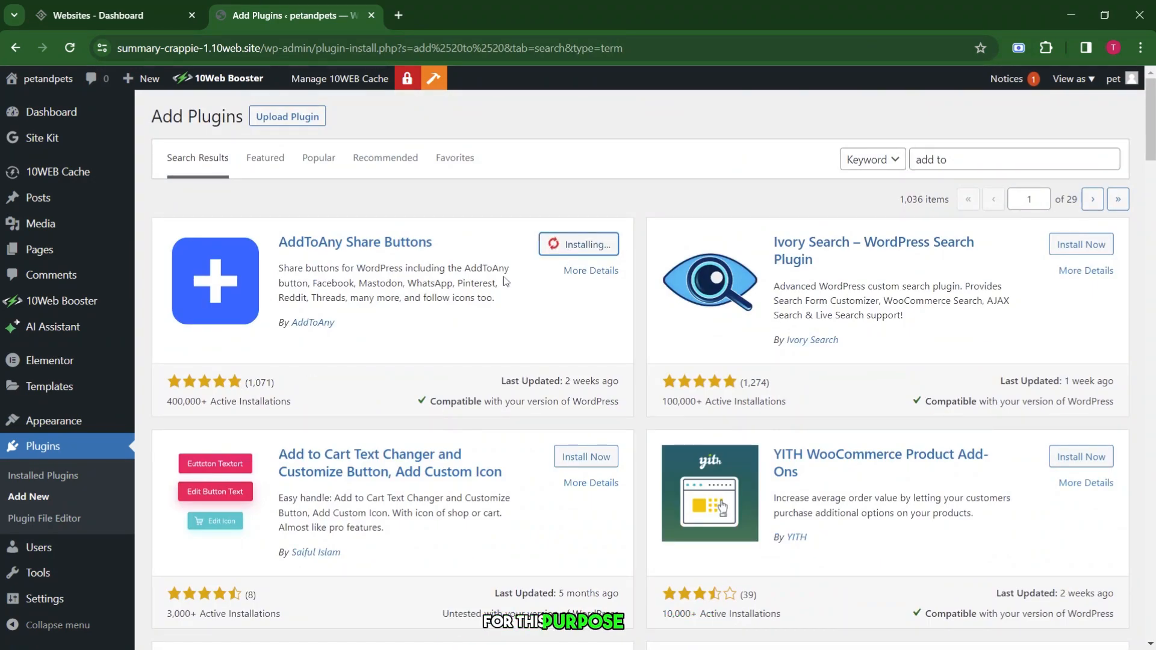
pyautogui.click(592, 247)
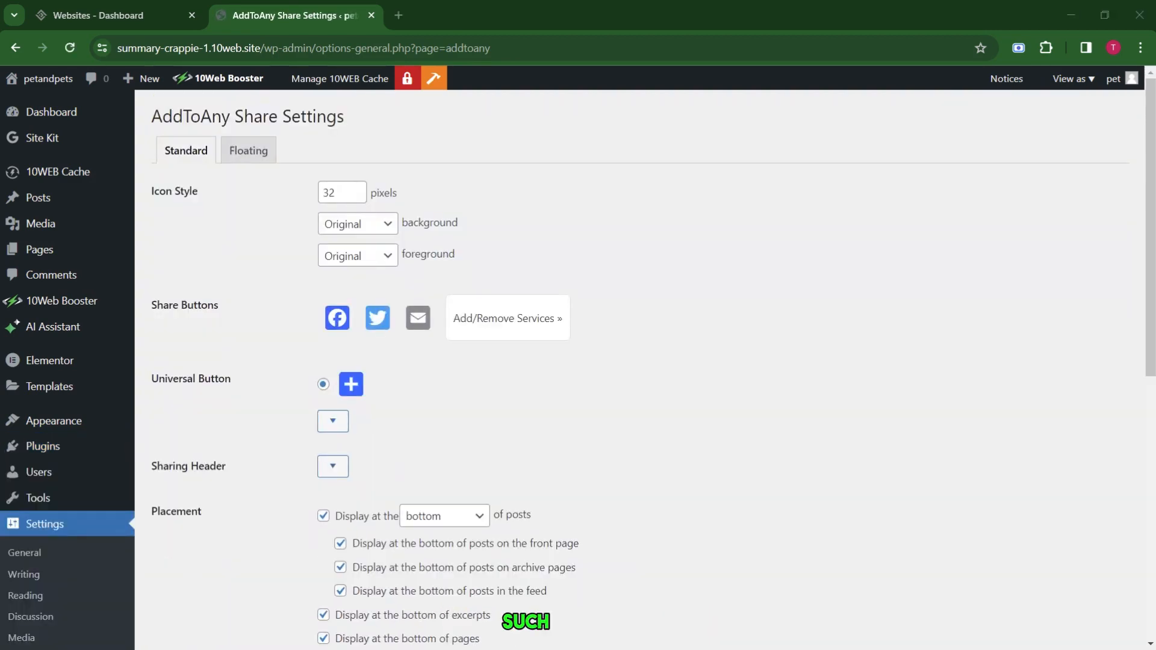
# Review the full AddToAny sharing services list and the floating share button settings.
pyautogui.scroll(-1, 589, 292)
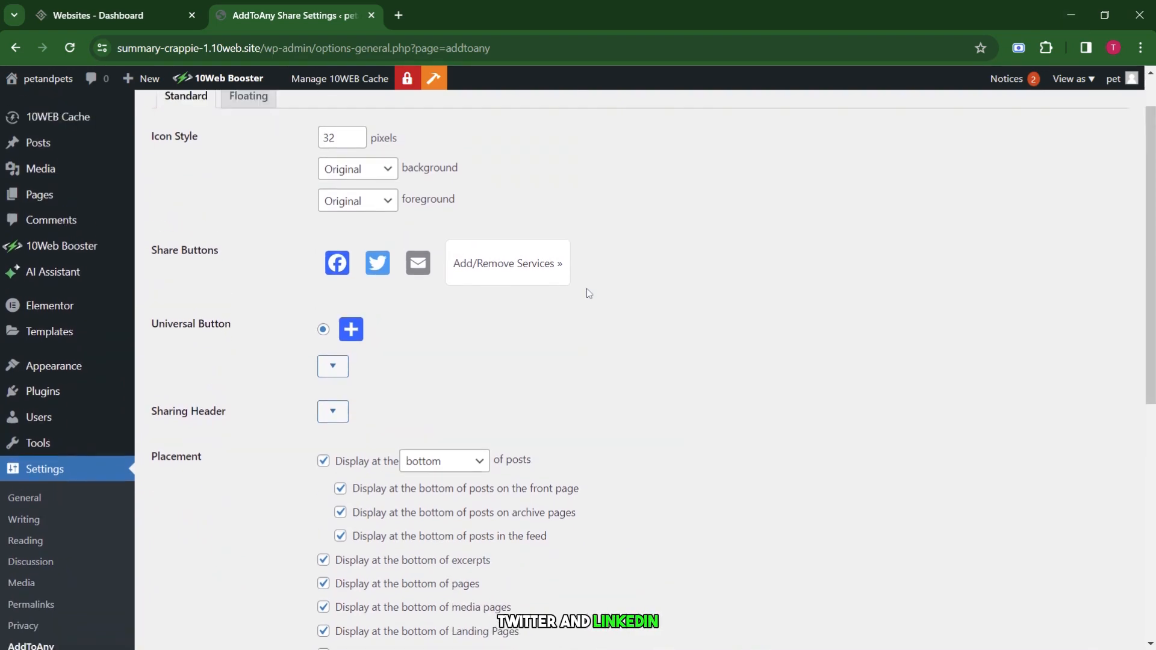
pyautogui.click(495, 268)
pyautogui.scroll(-15, 512, 464)
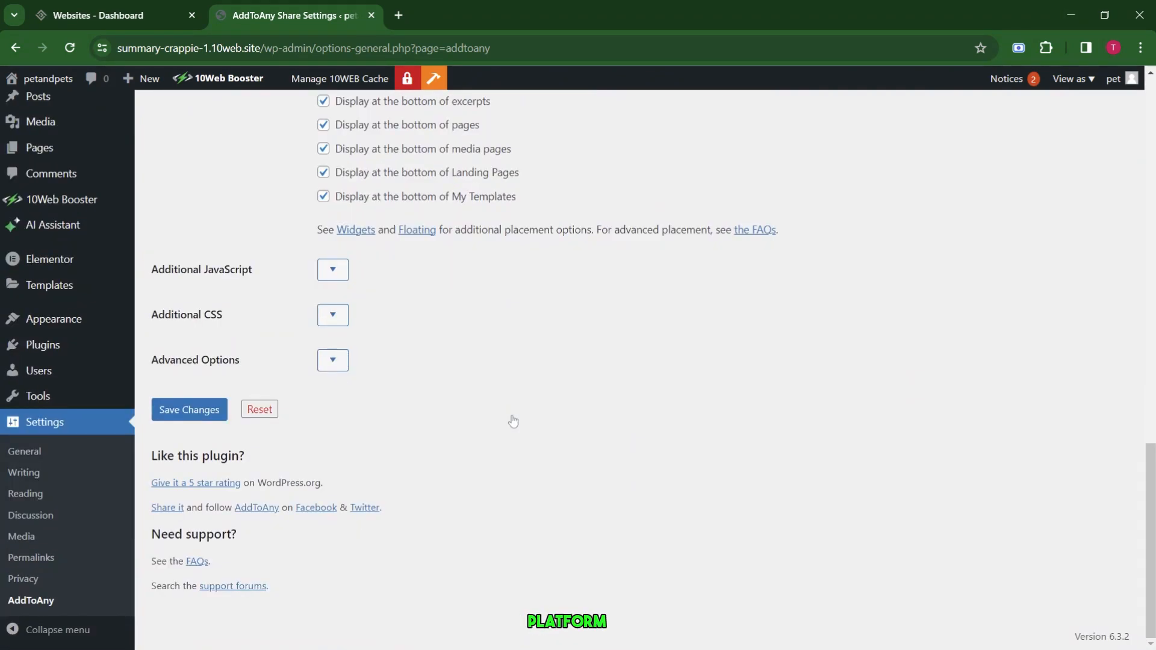
pyautogui.scroll(20, 512, 418)
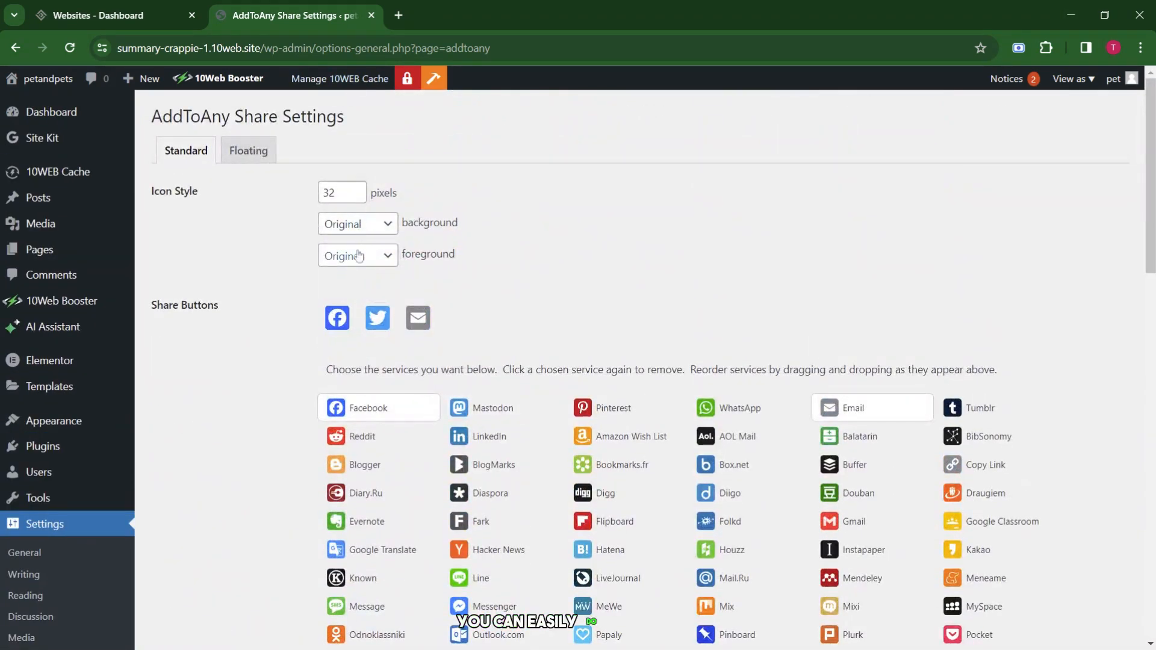
pyautogui.click(256, 155)
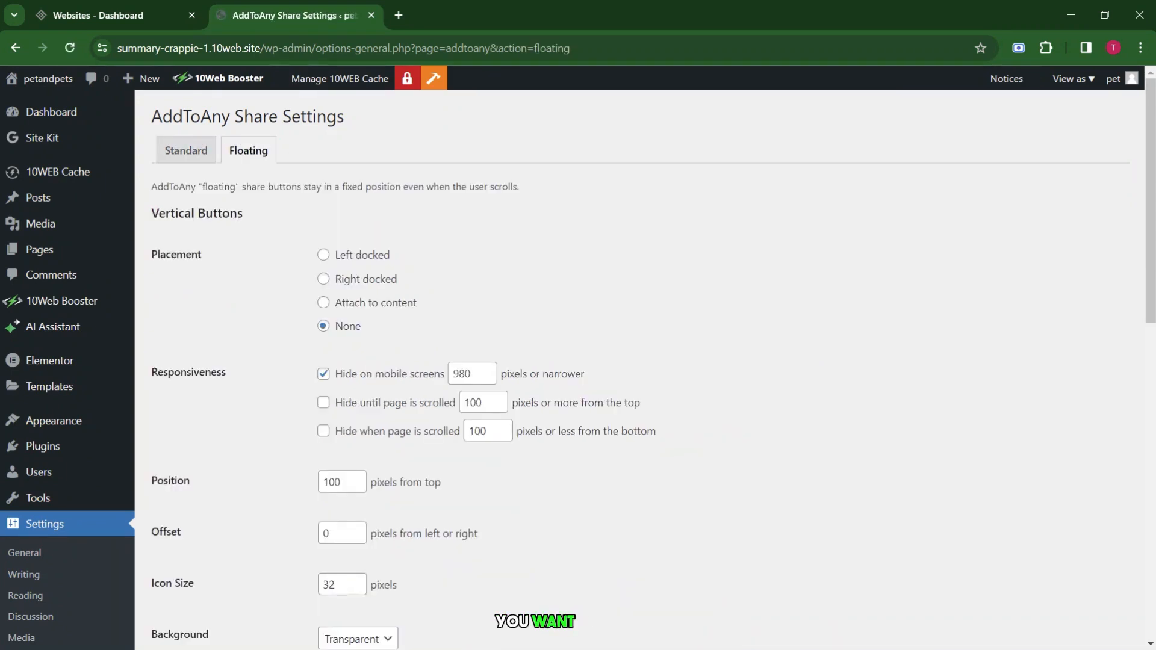
pyautogui.scroll(-4, 368, 221)
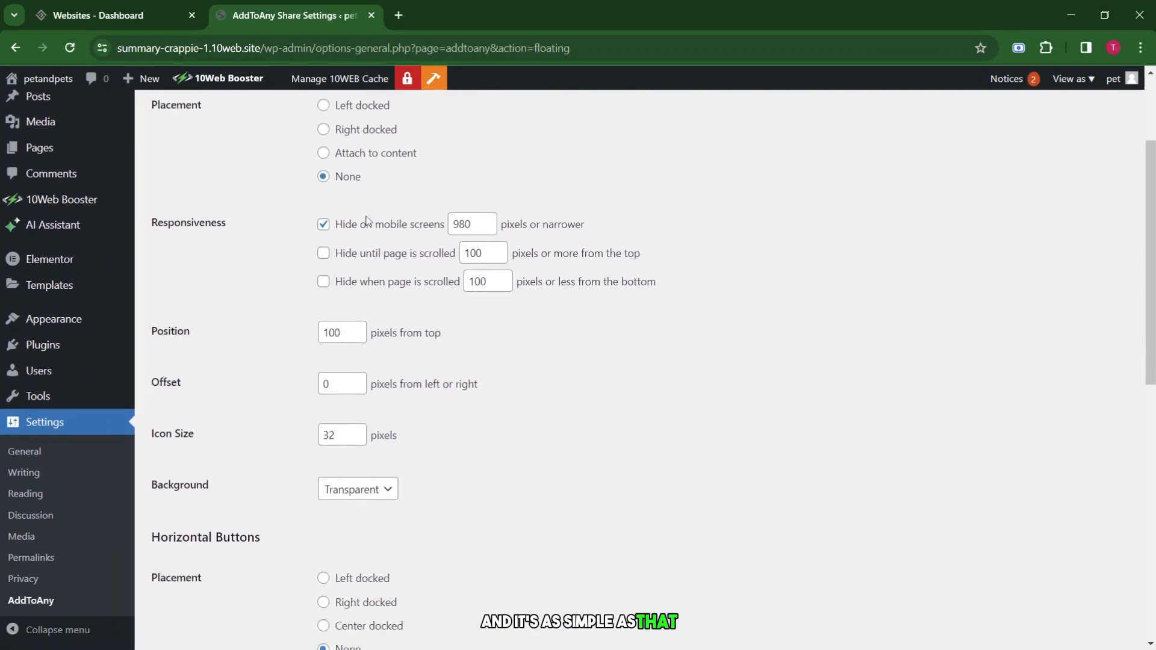
pyautogui.scroll(-5, 415, 330)
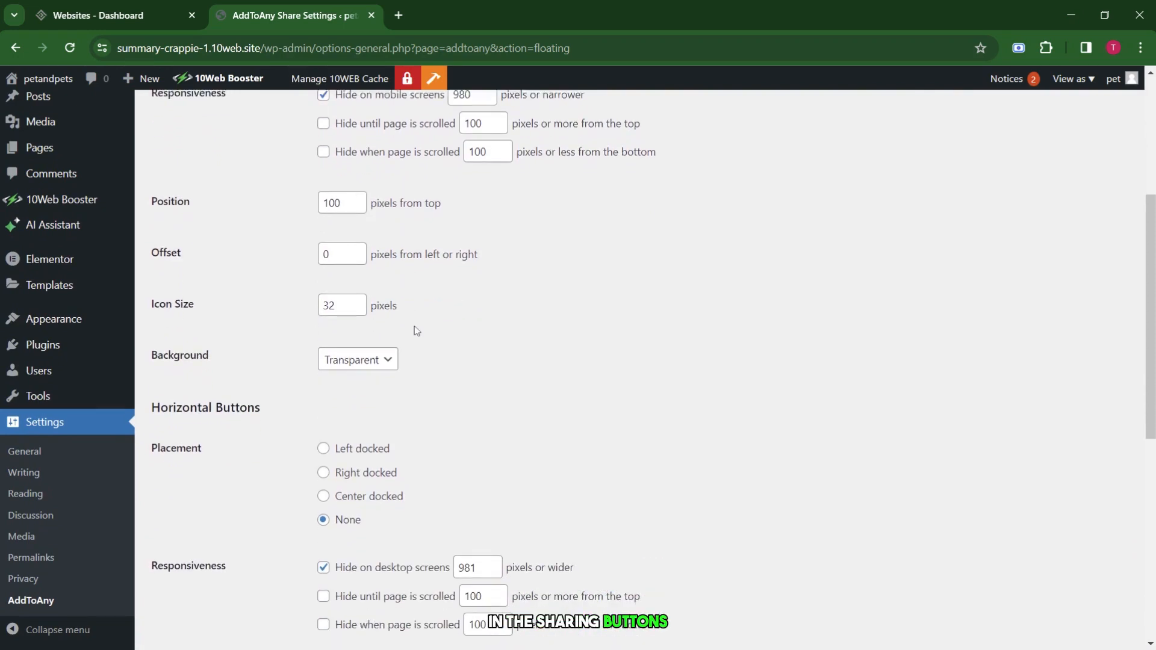
pyautogui.scroll(-2, 414, 330)
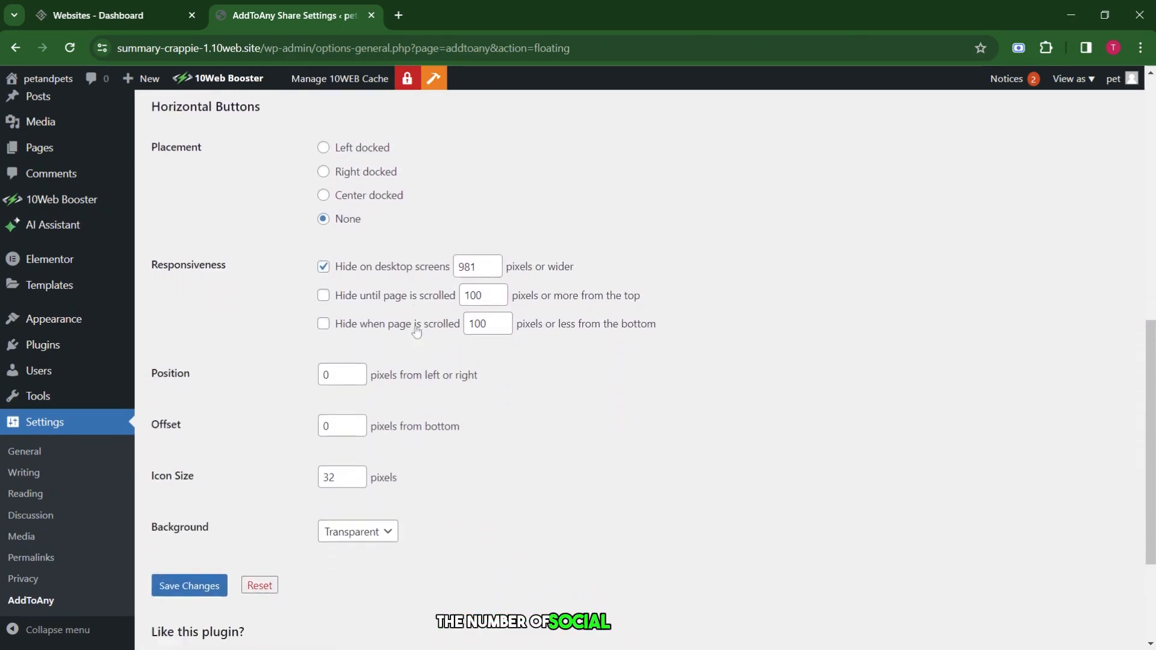
pyautogui.scroll(10, 413, 328)
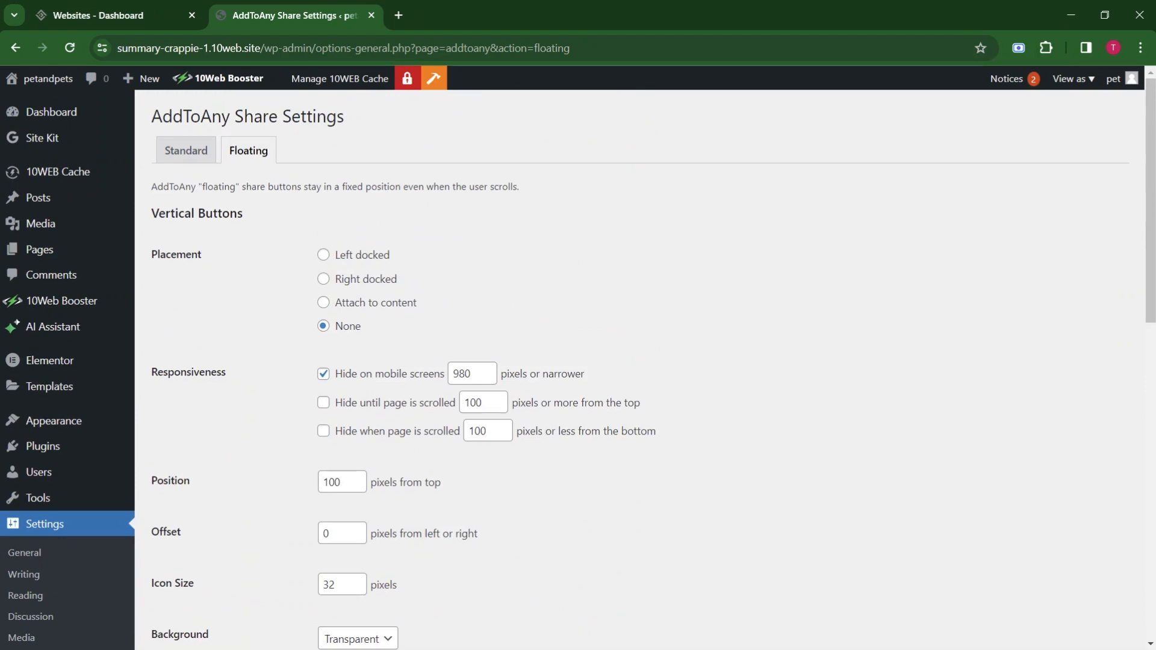
# Save the standard AddToAny share button settings.
pyautogui.click(204, 154)
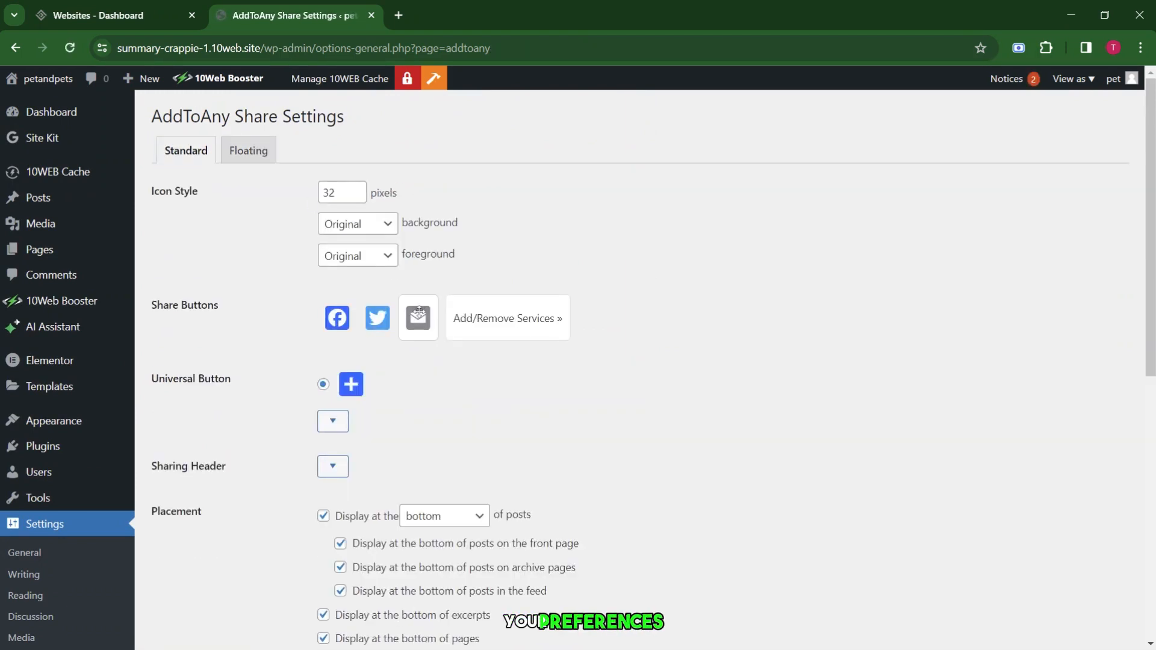
pyautogui.scroll(-5, 418, 311)
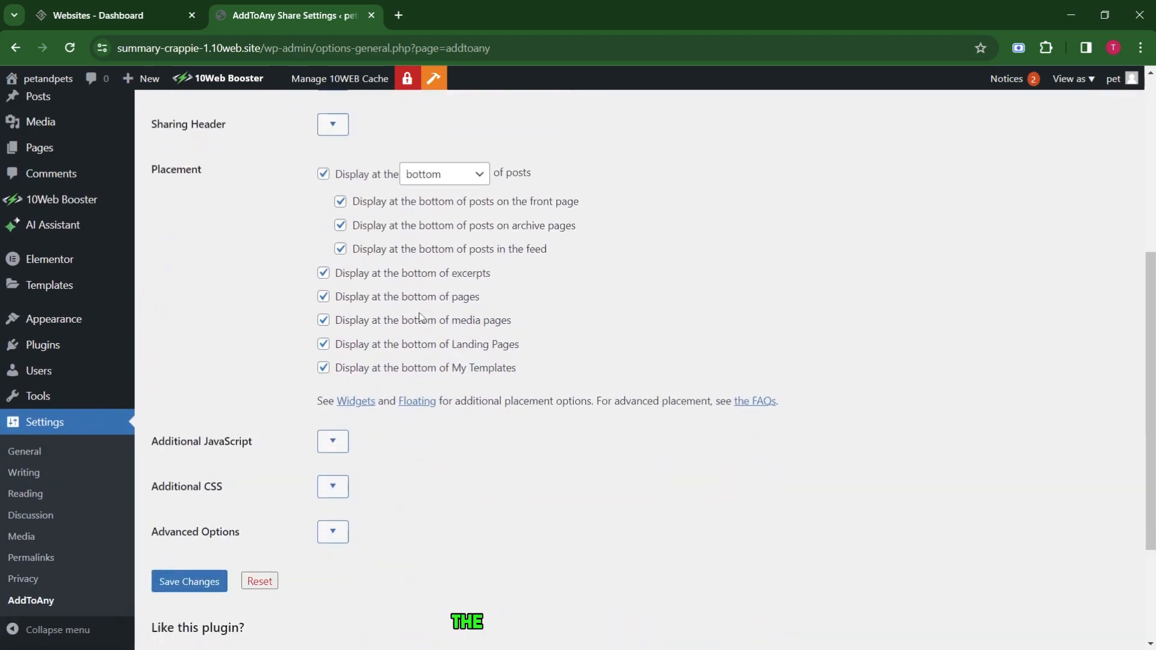
pyautogui.scroll(-3, 420, 317)
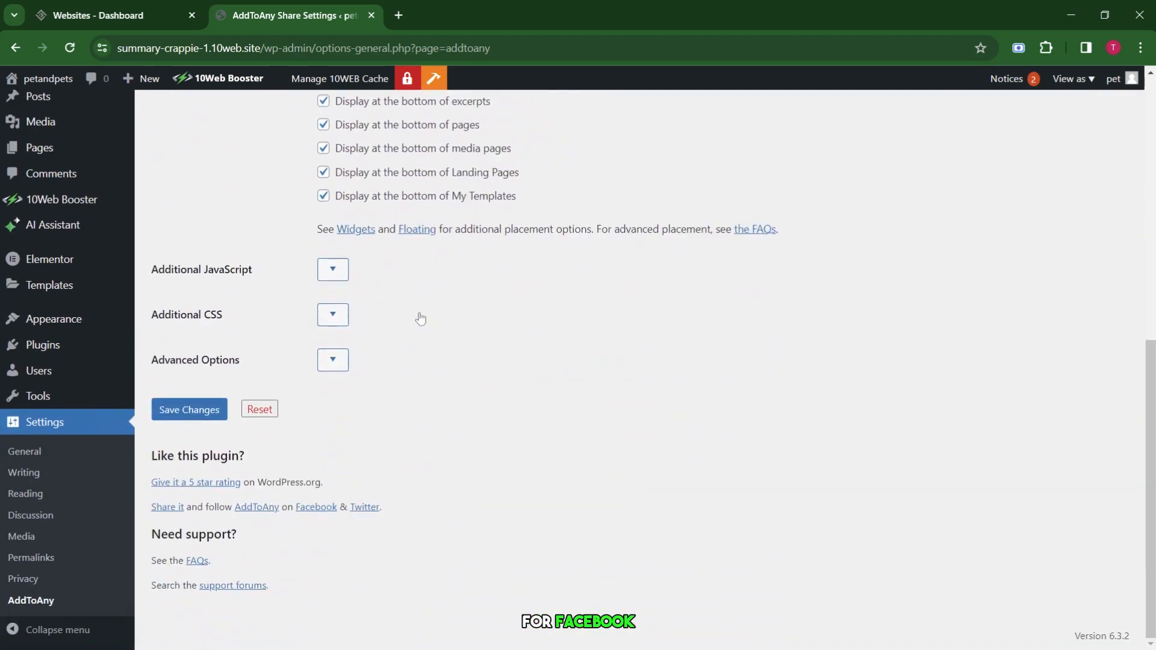
pyautogui.click(198, 414)
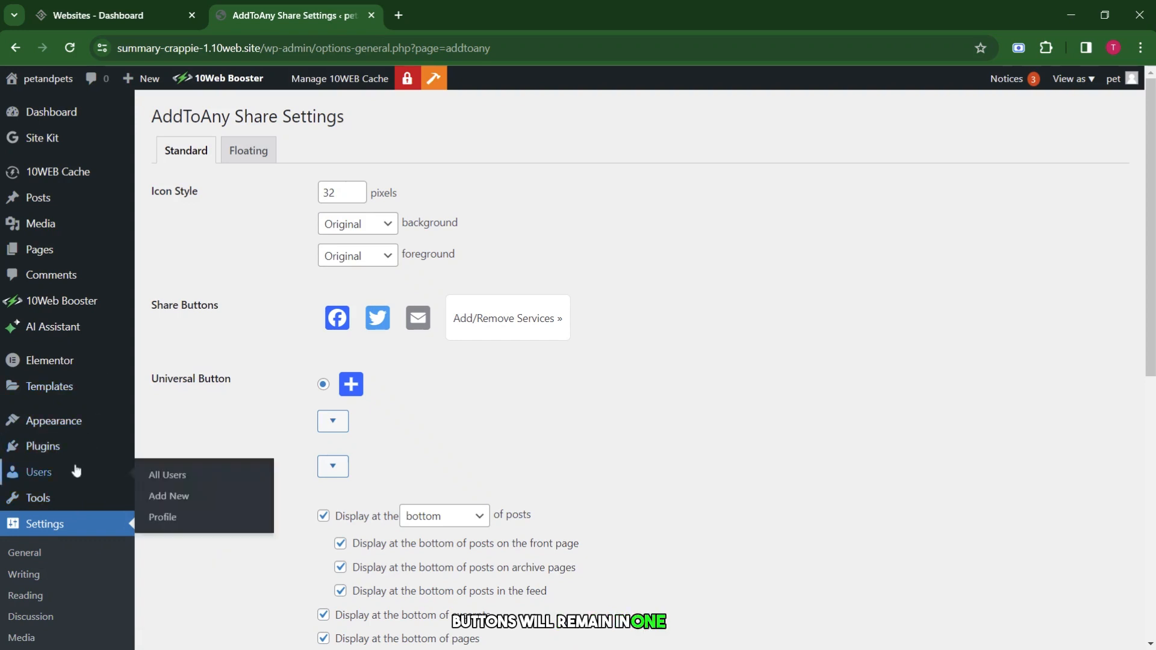
pyautogui.moveTo(88, 443)
pyautogui.click(160, 472)
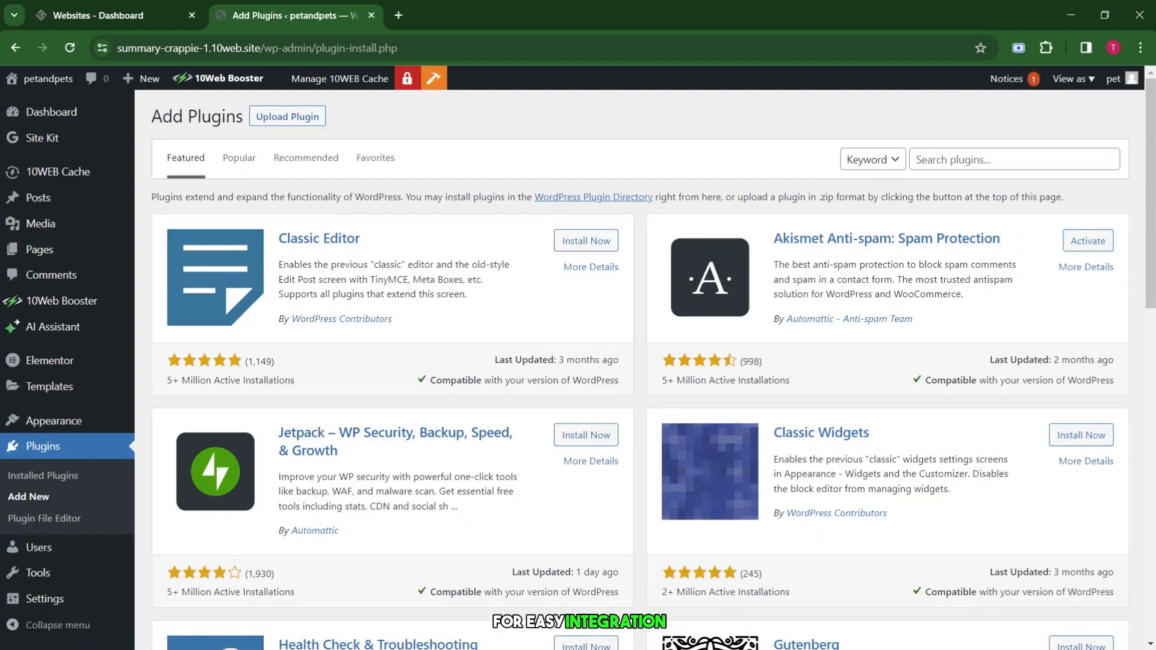
# Search plugins for 'wp', then install and activate WP Mail SMTP.
pyautogui.click(963, 159)
pyautogui.write('wp')
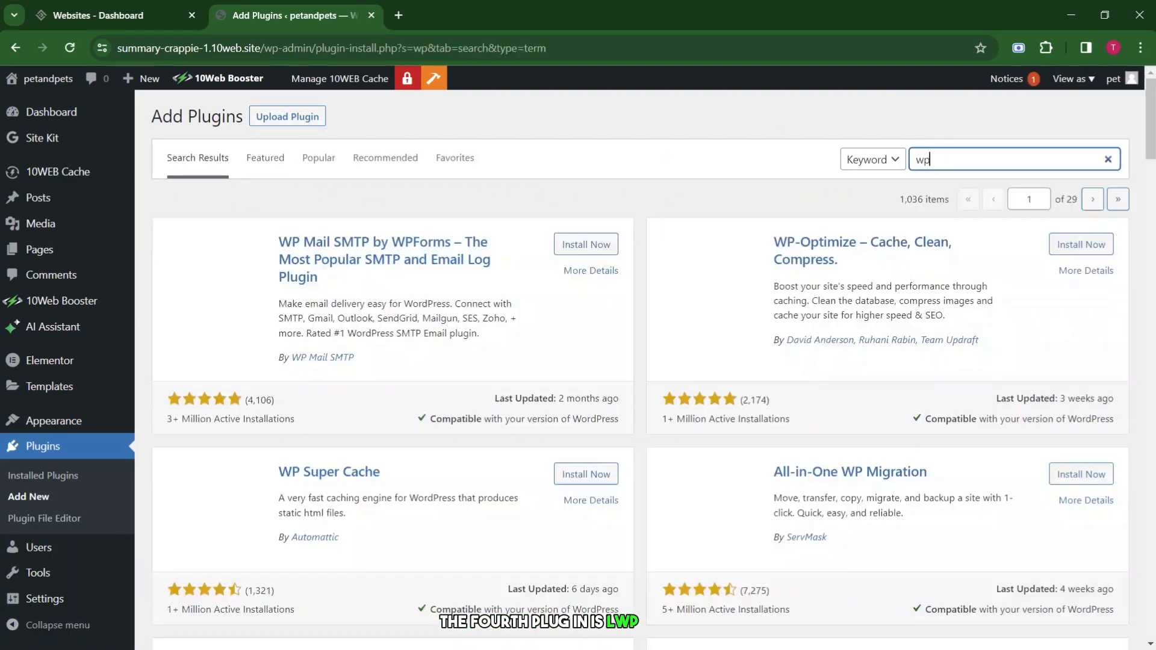
pyautogui.click(581, 244)
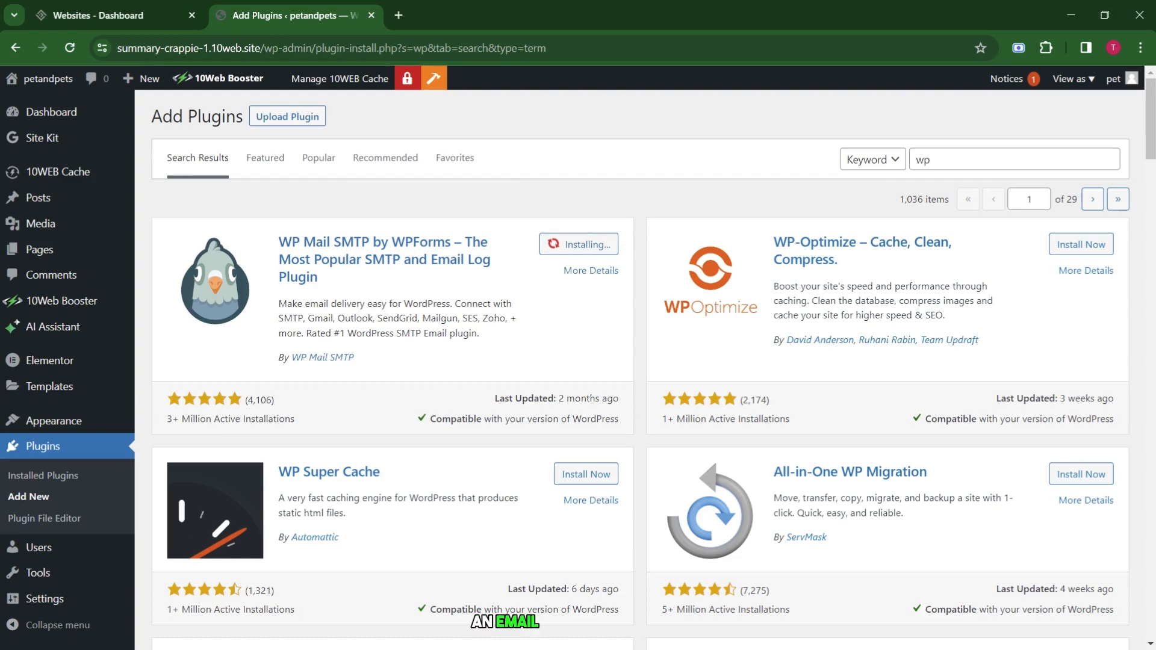
pyautogui.click(594, 243)
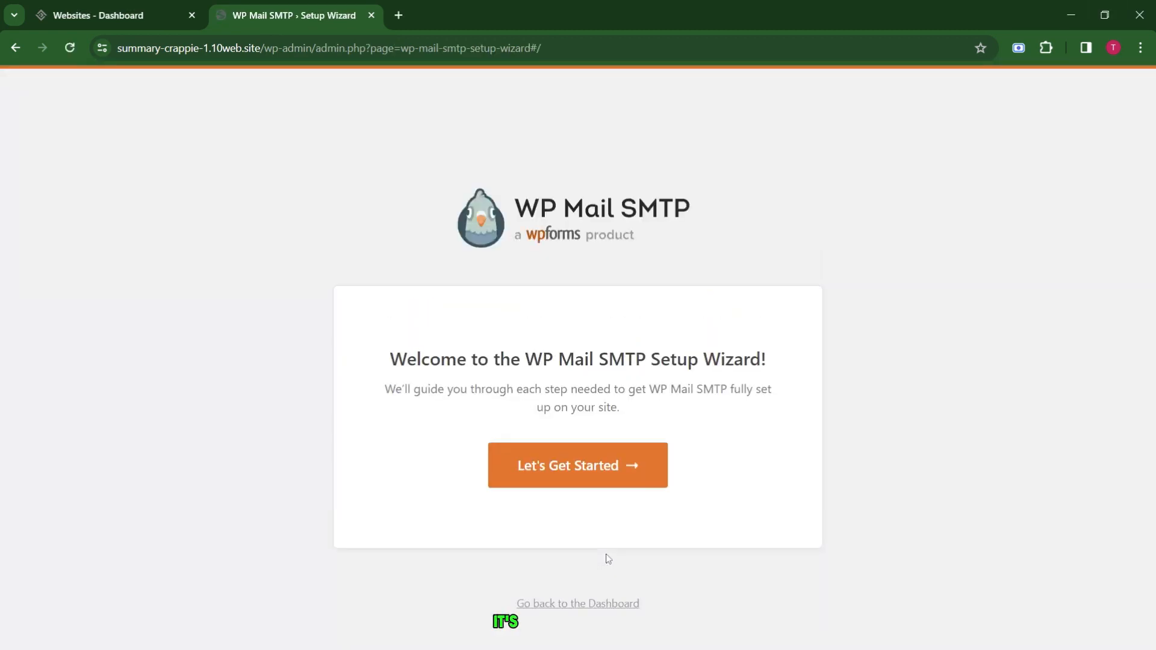
# Launch the WP Mail SMTP setup wizard and choose Google / Gmail as the mailer.
pyautogui.click(626, 473)
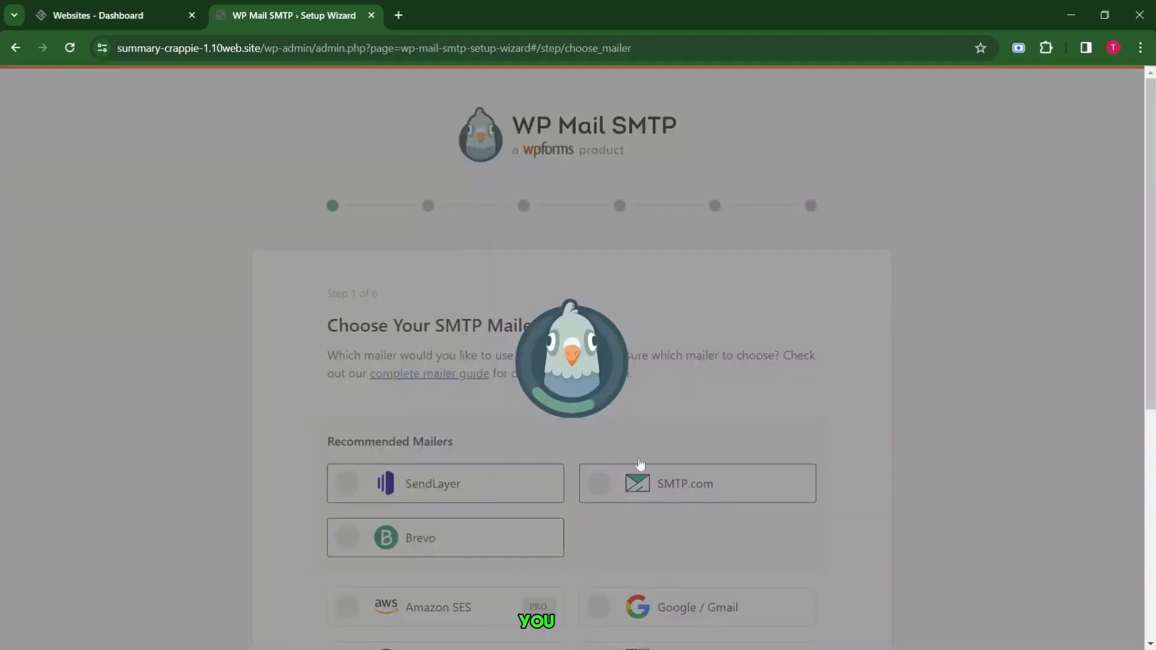
pyautogui.scroll(-5, 537, 459)
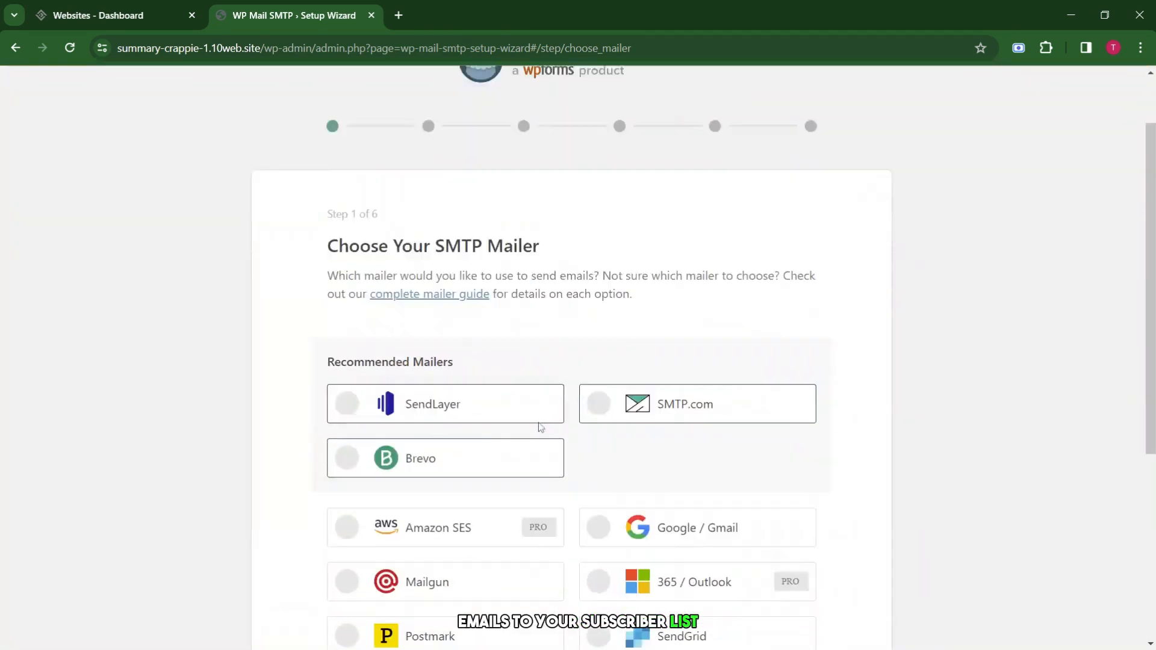
pyautogui.scroll(2, 536, 428)
pyautogui.scroll(2, 536, 405)
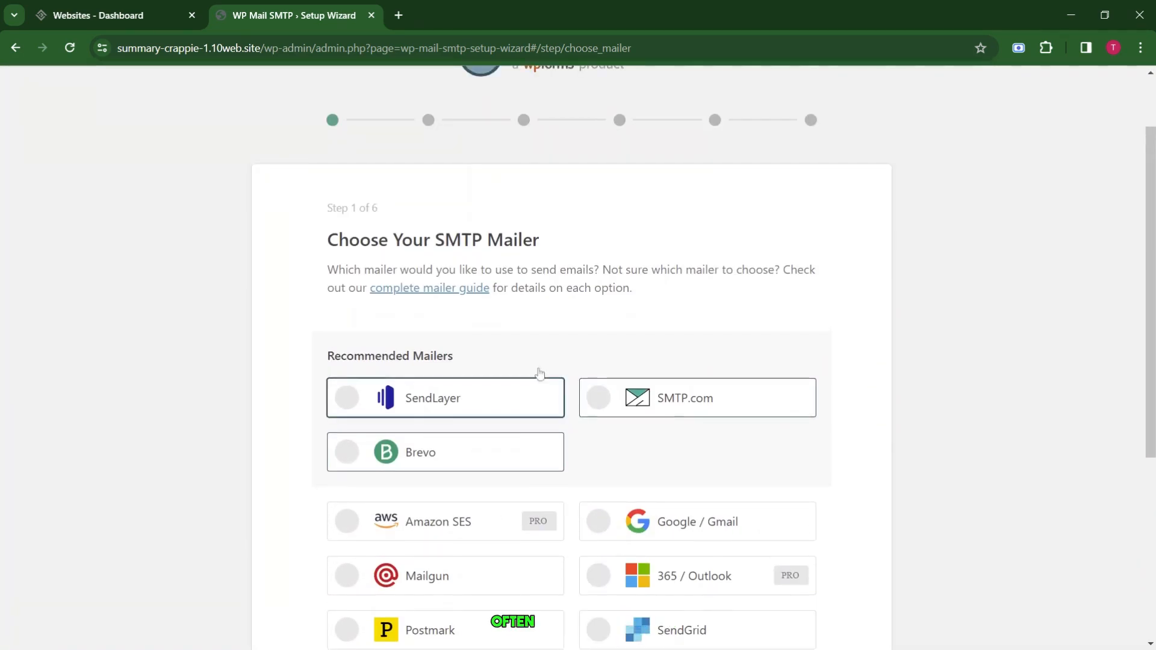
pyautogui.scroll(-2, 544, 424)
pyautogui.moveTo(327, 148); pyautogui.dragTo(676, 215)
pyautogui.click(676, 215)
pyautogui.scroll(-3, 677, 215)
pyautogui.scroll(3, 677, 215)
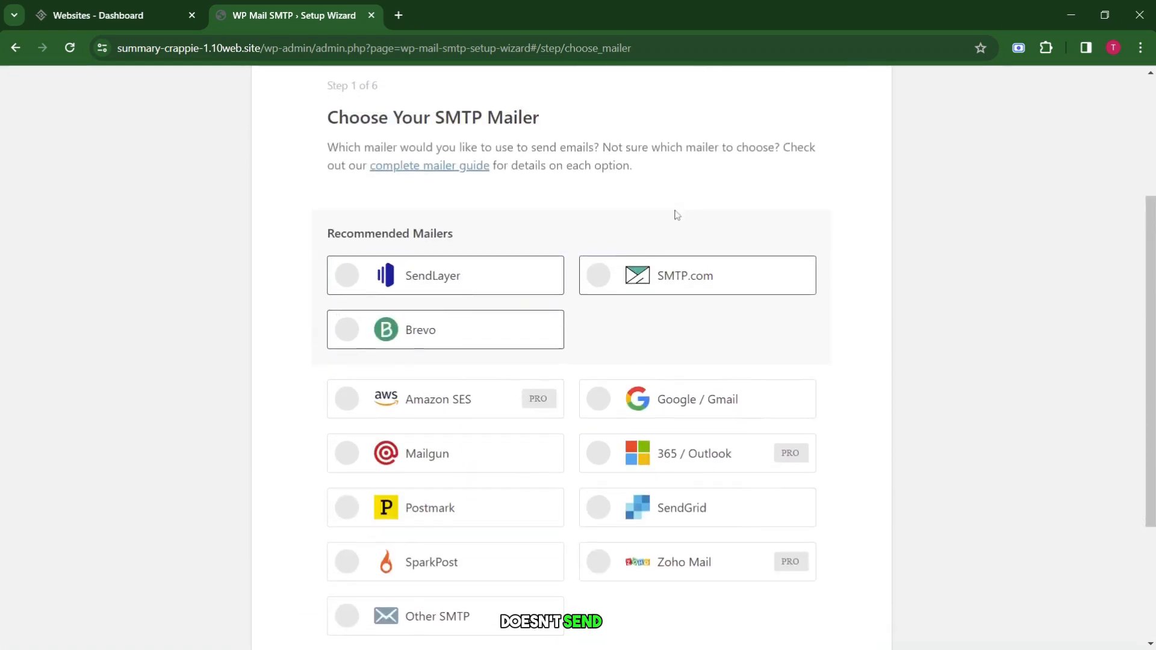
pyautogui.scroll(-2, 677, 215)
pyautogui.click(598, 260)
pyautogui.scroll(-1, 692, 421)
pyautogui.click(746, 526)
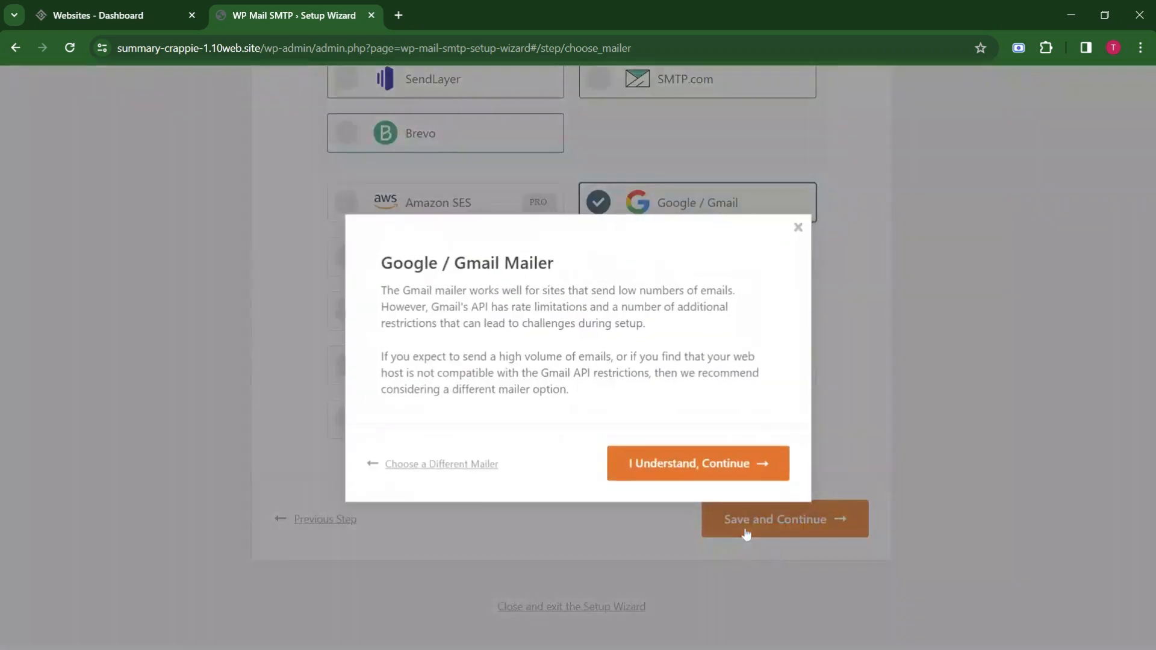
pyautogui.click(649, 481)
# Look over the Gmail mailer settings, including the Client Secret field.
pyautogui.scroll(7, 649, 481)
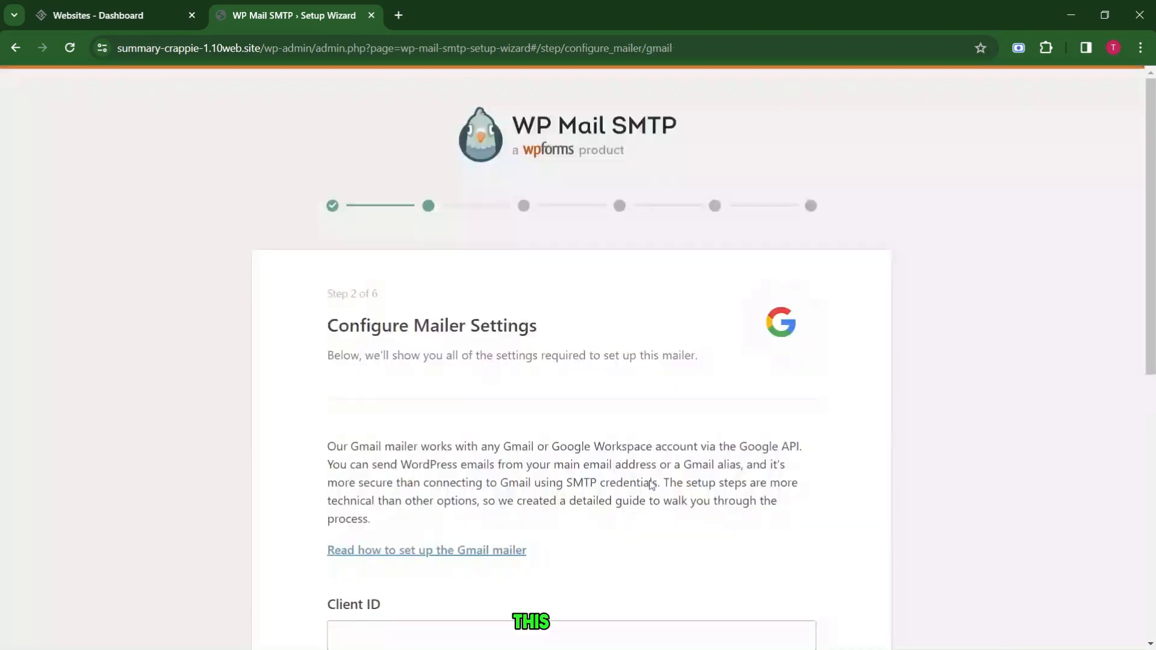
pyautogui.scroll(-3, 649, 480)
pyautogui.scroll(-6, 651, 485)
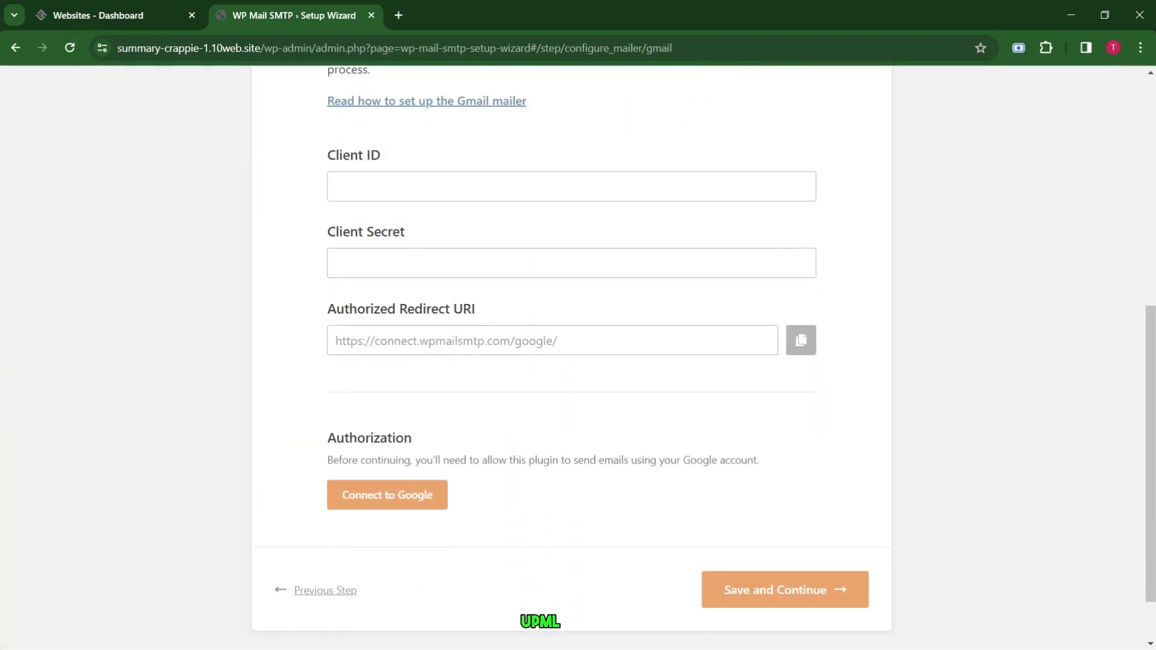
pyautogui.scroll(4, 651, 485)
pyautogui.click(652, 485)
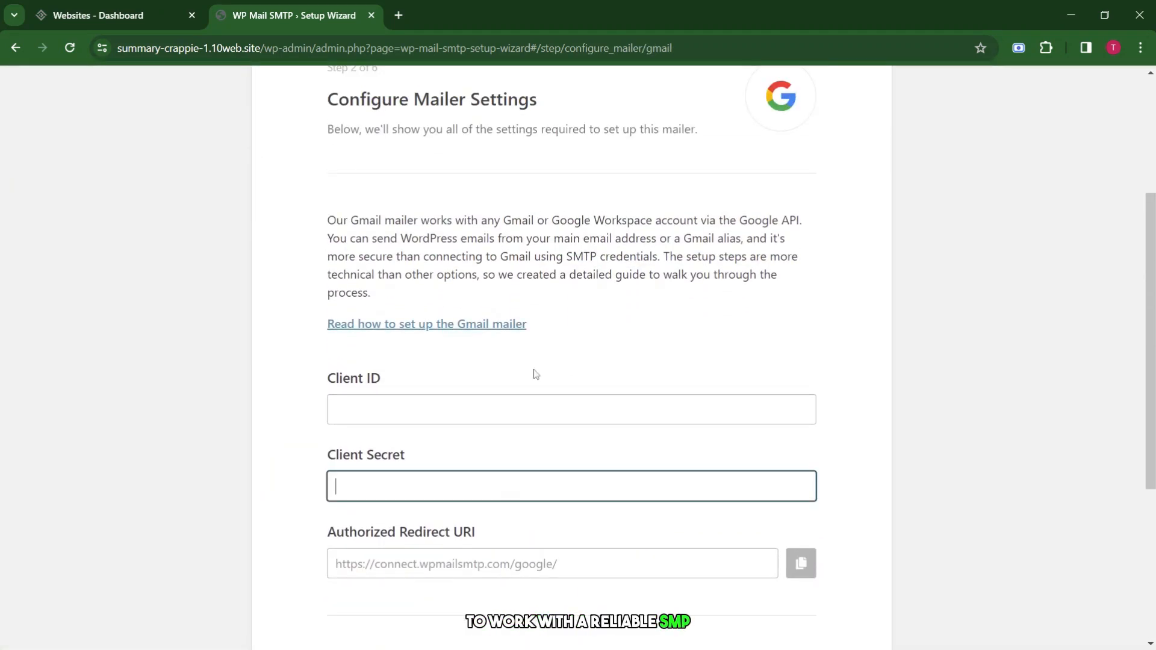
pyautogui.scroll(3, 536, 374)
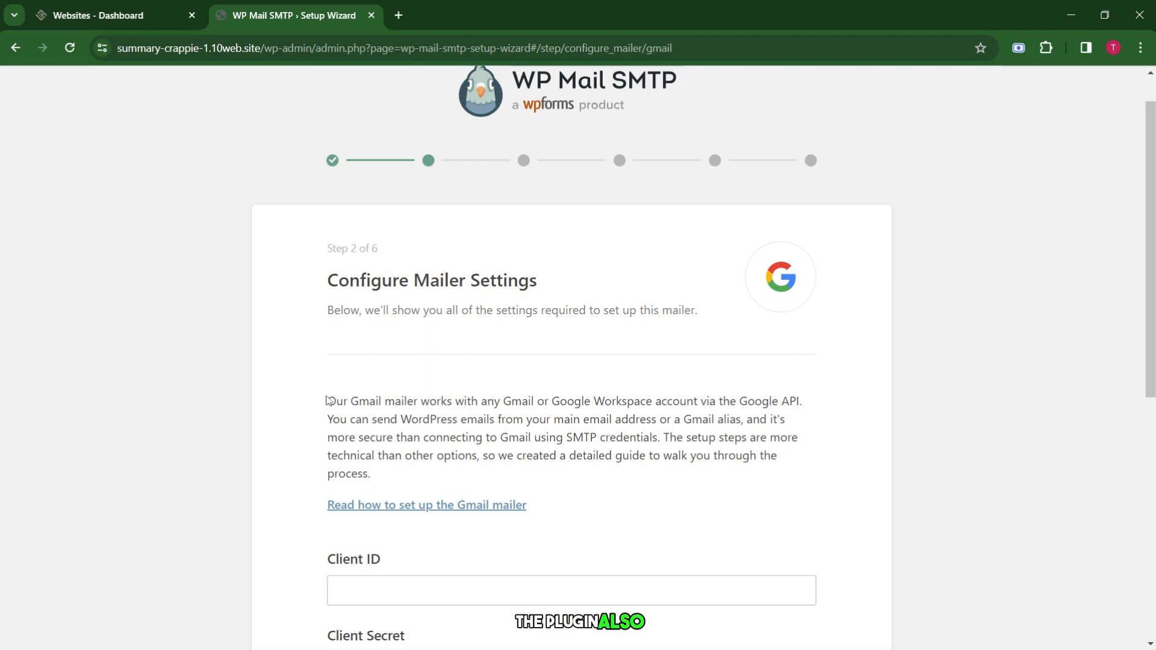
pyautogui.moveTo(328, 401); pyautogui.dragTo(432, 506)
pyautogui.click(618, 512)
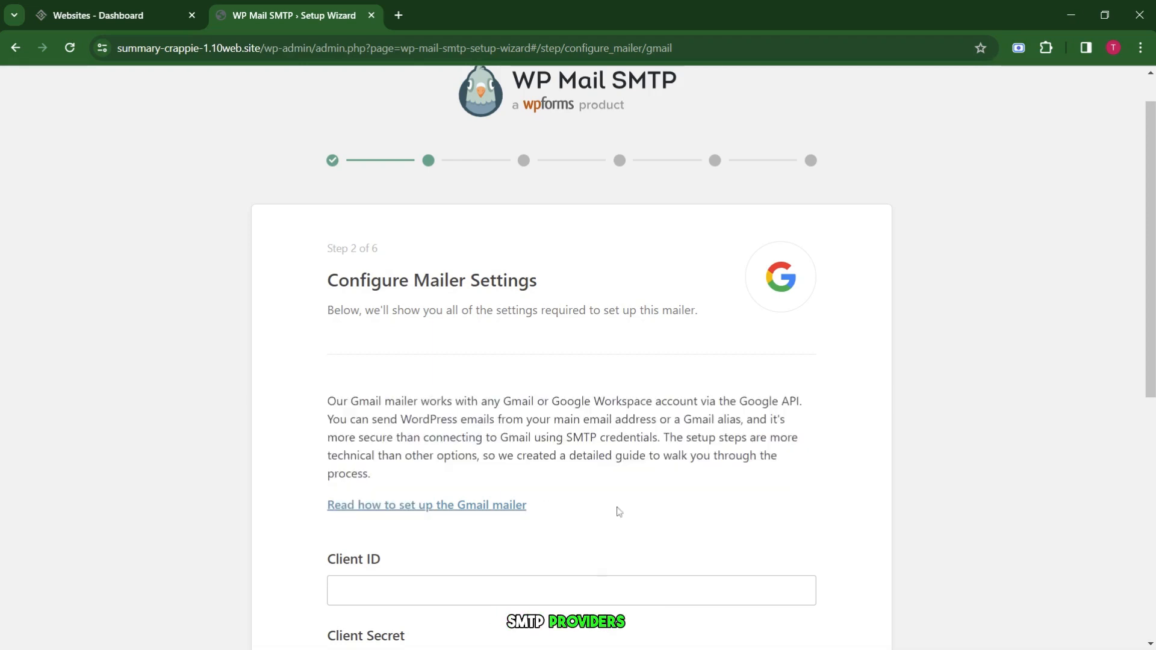
pyautogui.scroll(-7, 619, 512)
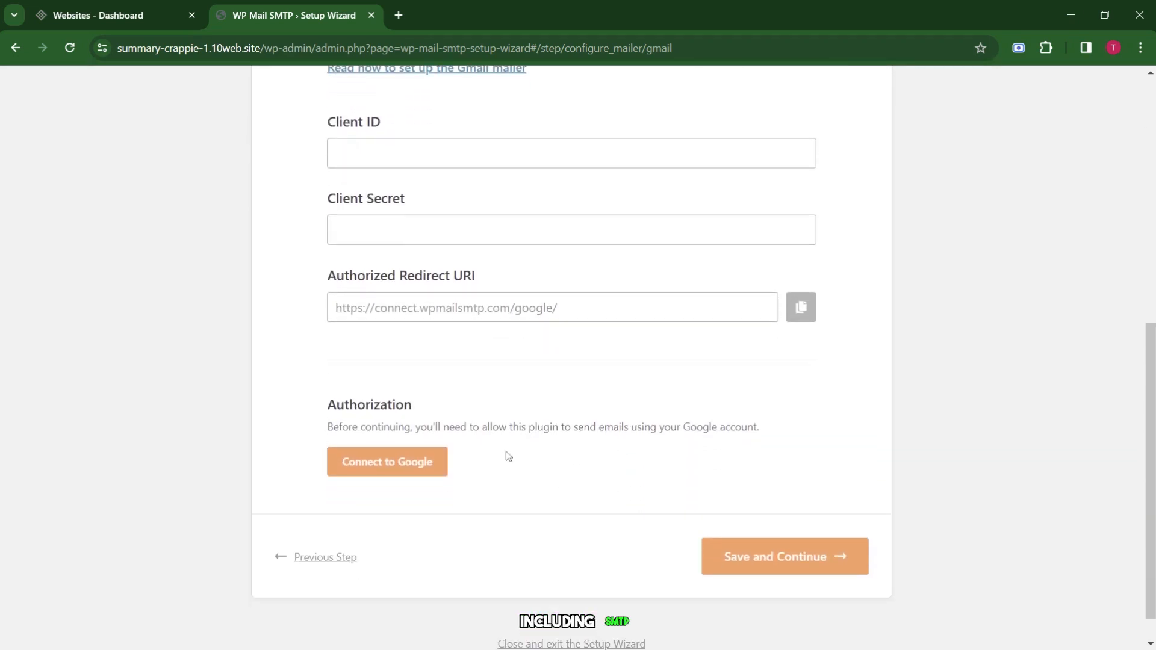
pyautogui.scroll(5, 564, 457)
pyautogui.scroll(-5, 564, 458)
# Step back through the wizard to its welcome screen.
pyautogui.click(312, 524)
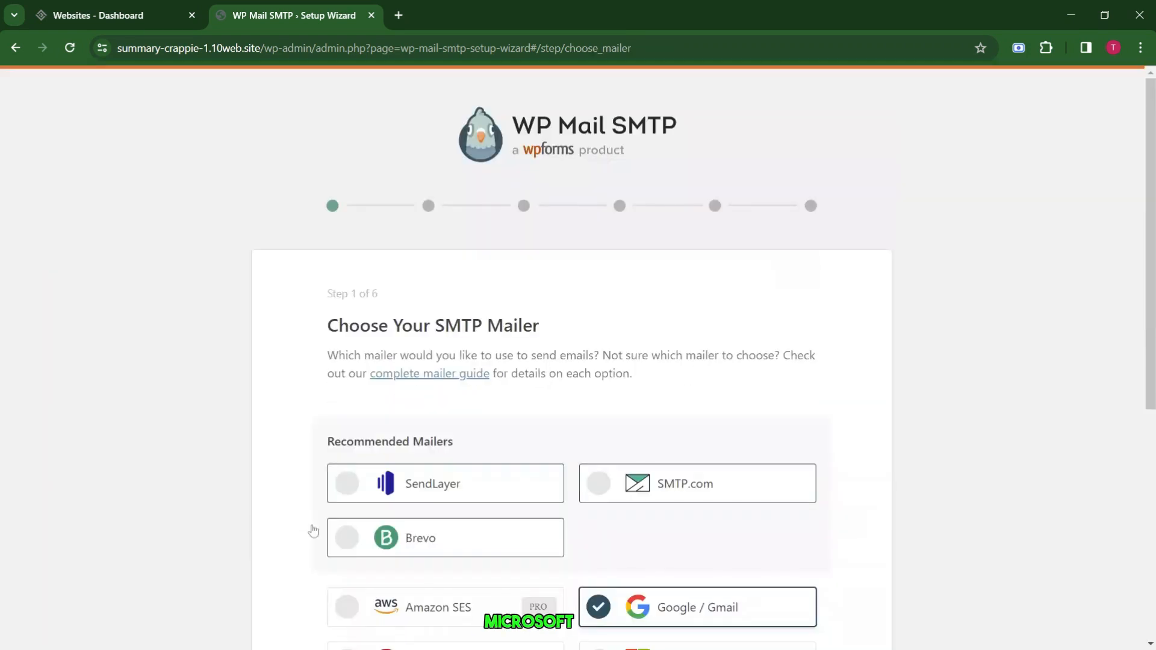
pyautogui.scroll(-7, 314, 527)
pyautogui.click(313, 525)
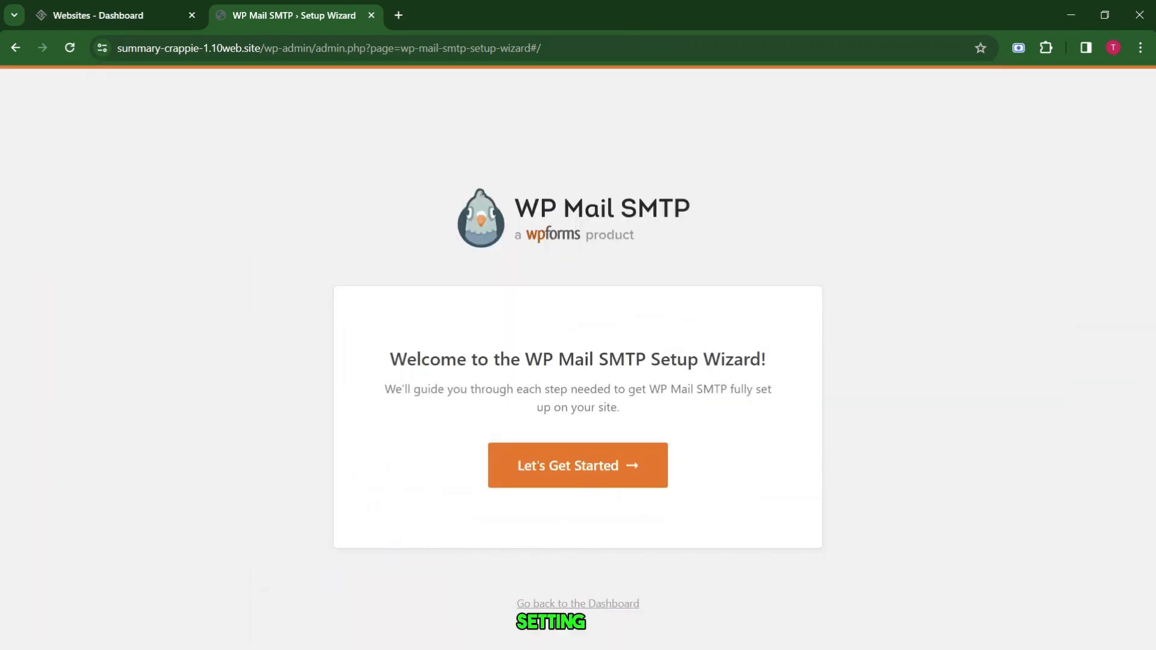
pyautogui.click(17, 51)
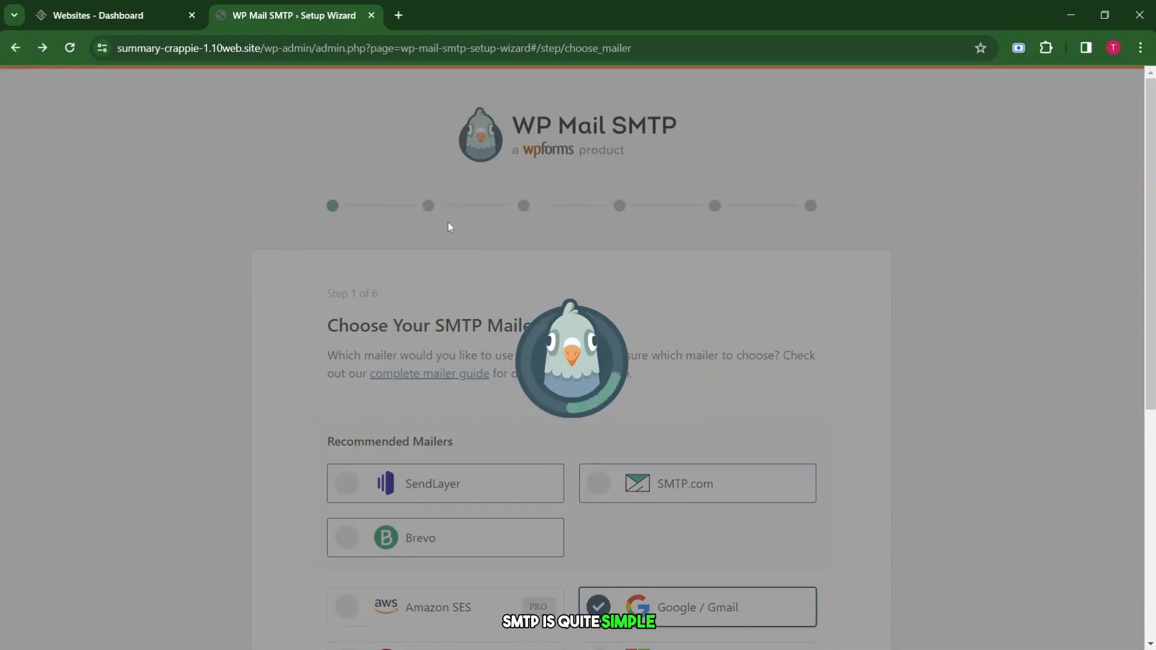
pyautogui.click(16, 50)
pyautogui.click(16, 51)
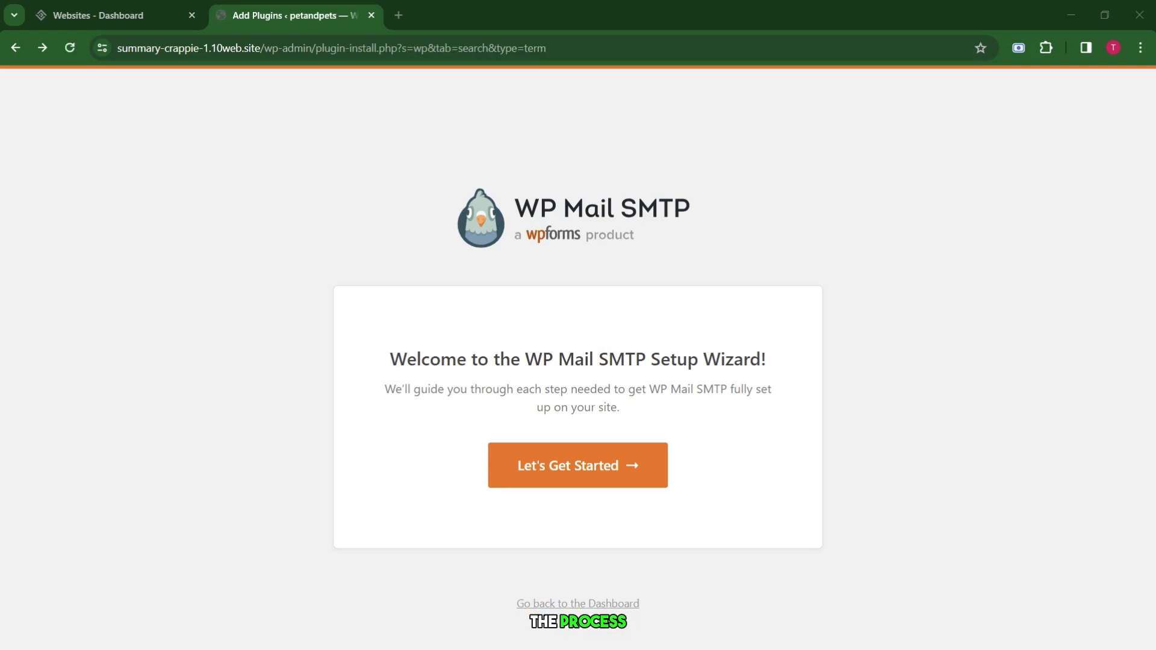
# Search 'smash', install and activate Smash Balloon Social Photo Feed, and launch its setup wizard.
pyautogui.write('smash')
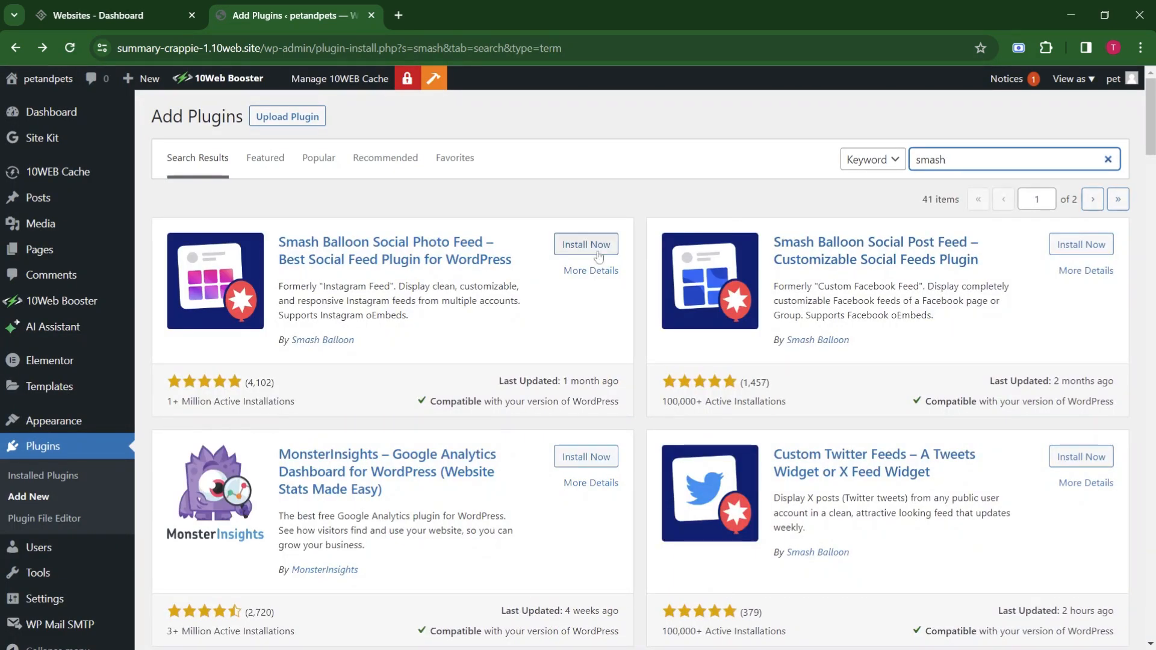
pyautogui.click(585, 244)
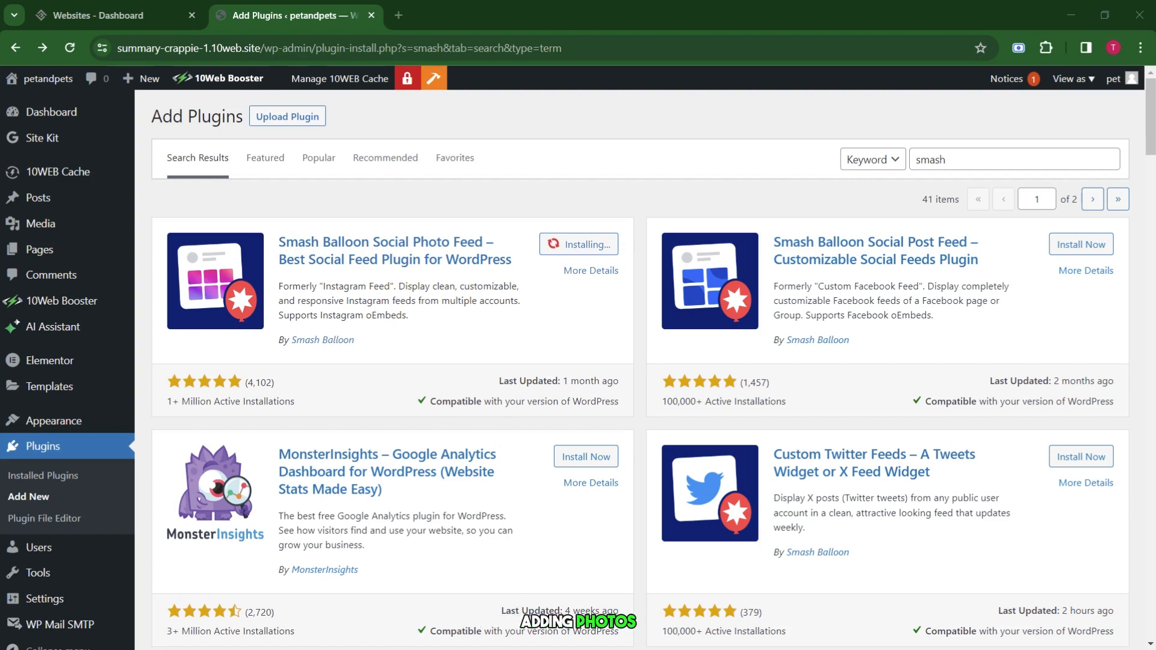
pyautogui.click(577, 246)
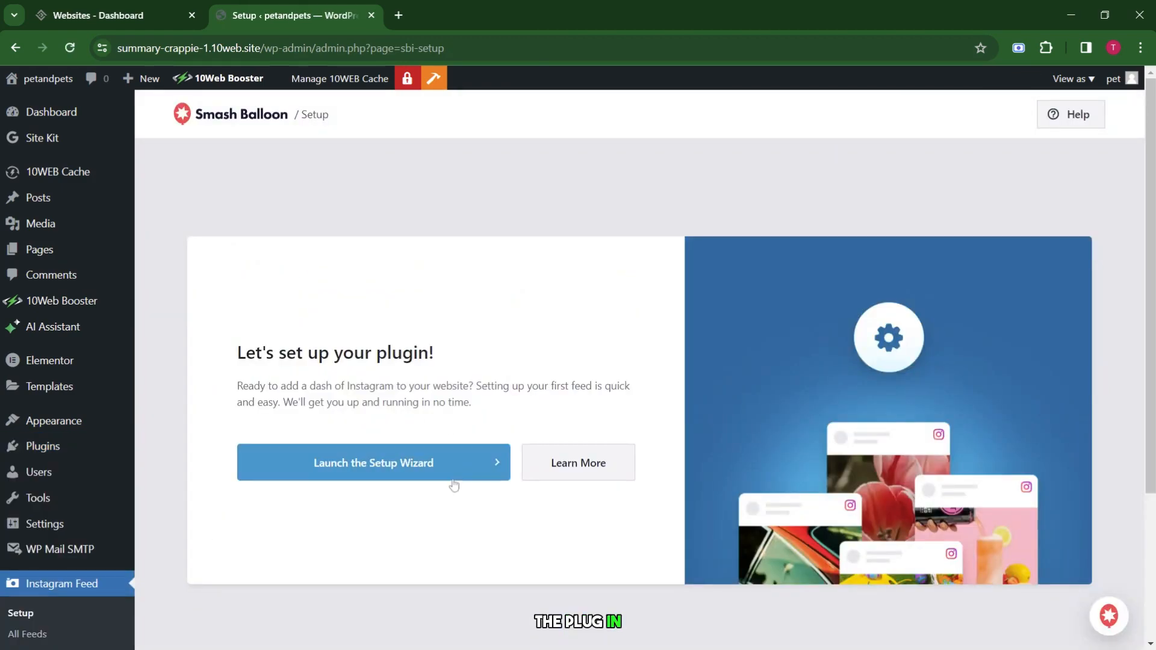
pyautogui.click(461, 458)
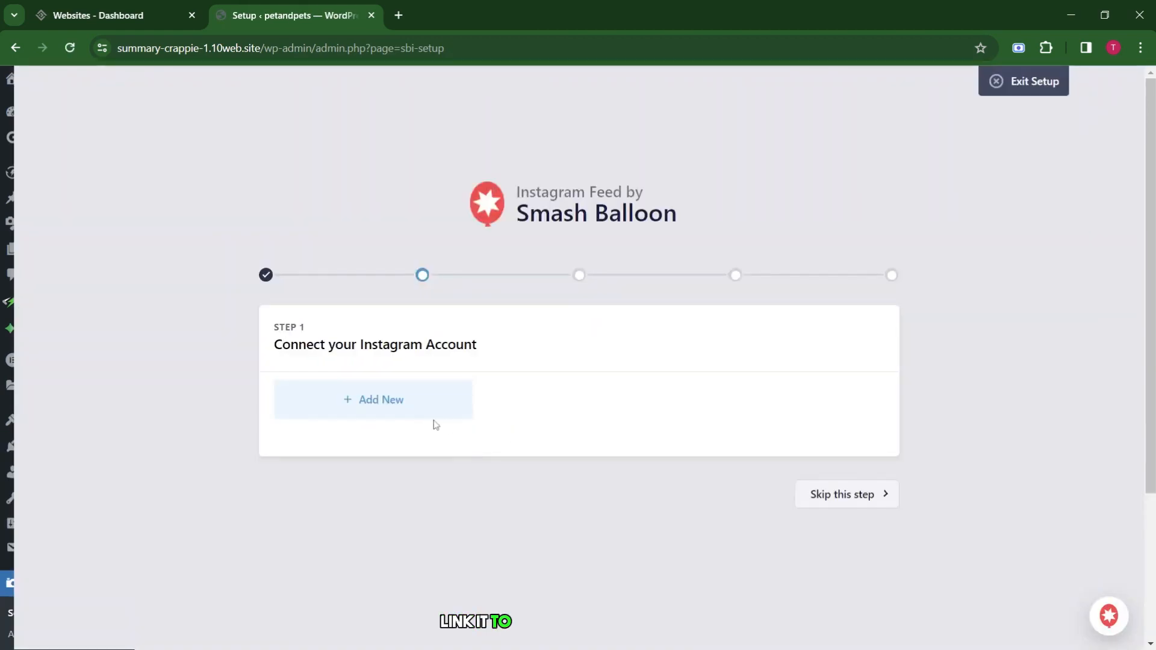
# Start connecting an Instagram account and check Instagram's sign-up page in a new tab.
pyautogui.click(441, 411)
pyautogui.hotkey('ctrl', 't')
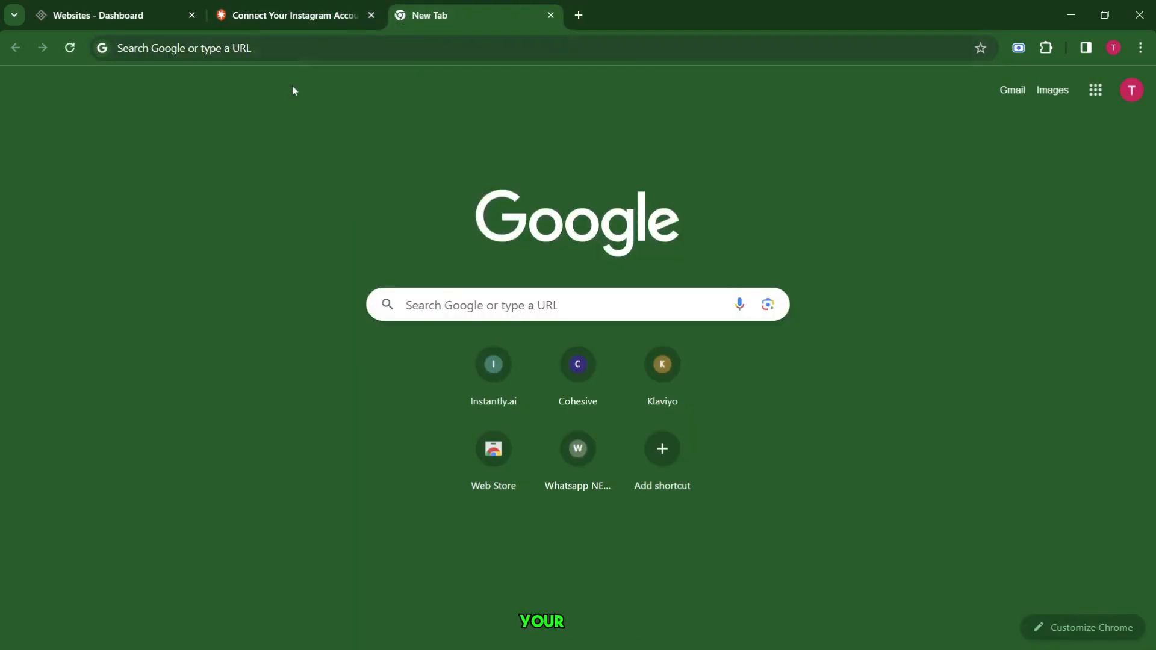
pyautogui.click(291, 48)
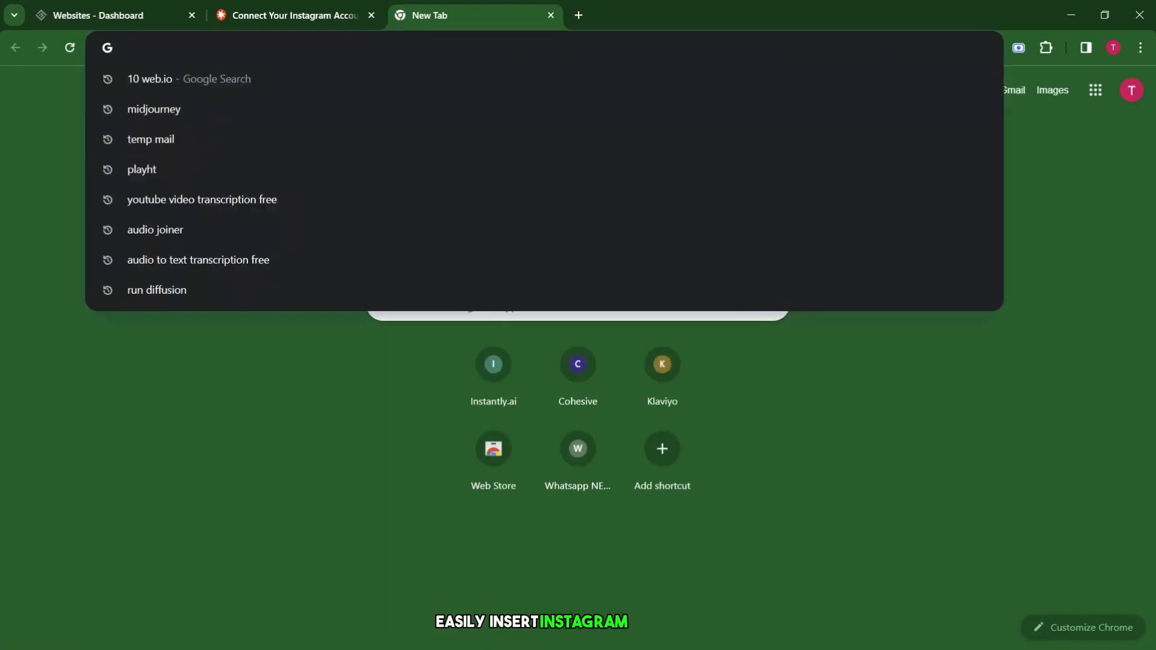
pyautogui.write('instagram')
pyautogui.press('Return')
pyautogui.click(178, 243)
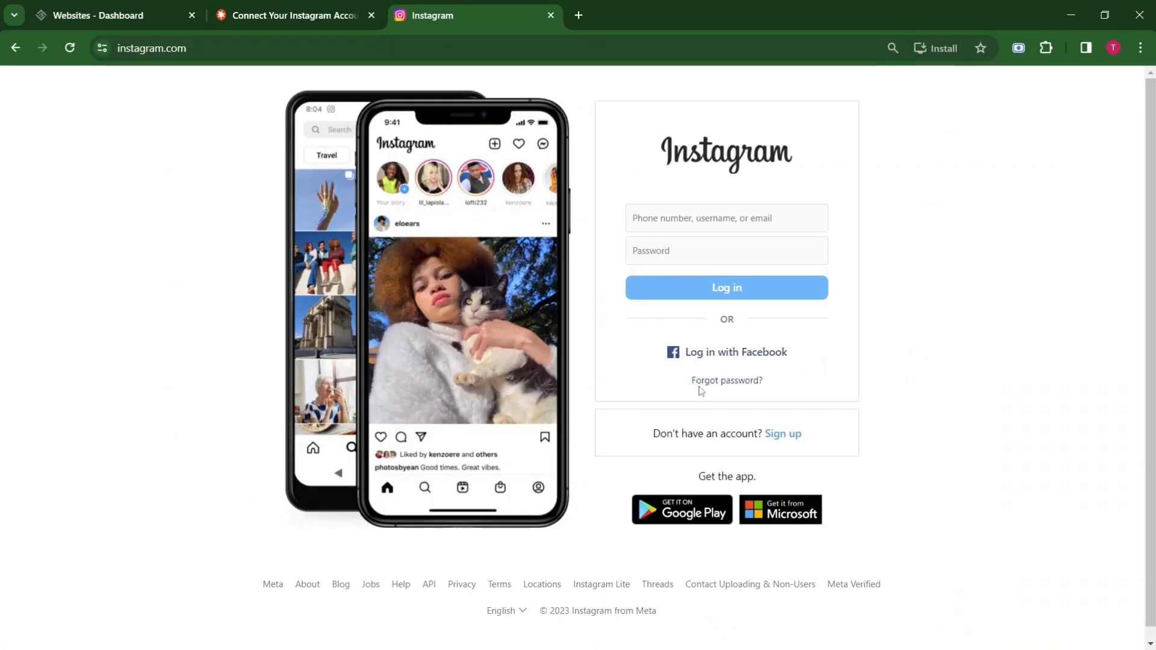
pyautogui.click(783, 434)
pyautogui.scroll(-3, 498, 234)
pyautogui.scroll(3, 499, 233)
pyautogui.click(571, 223)
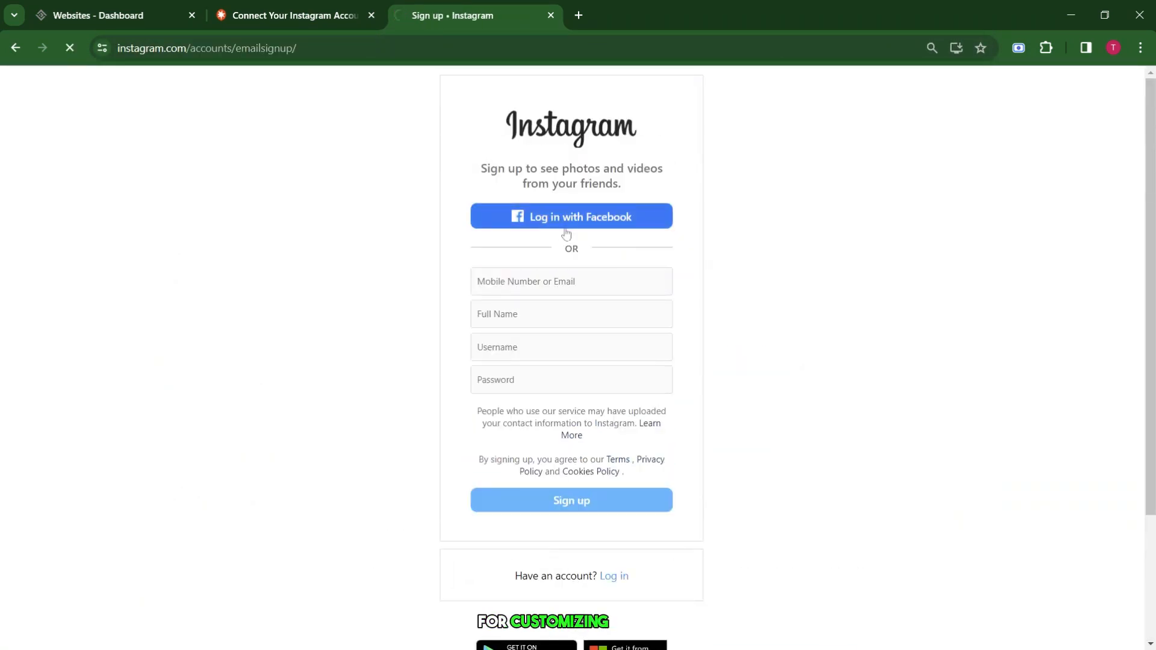
pyautogui.click(551, 15)
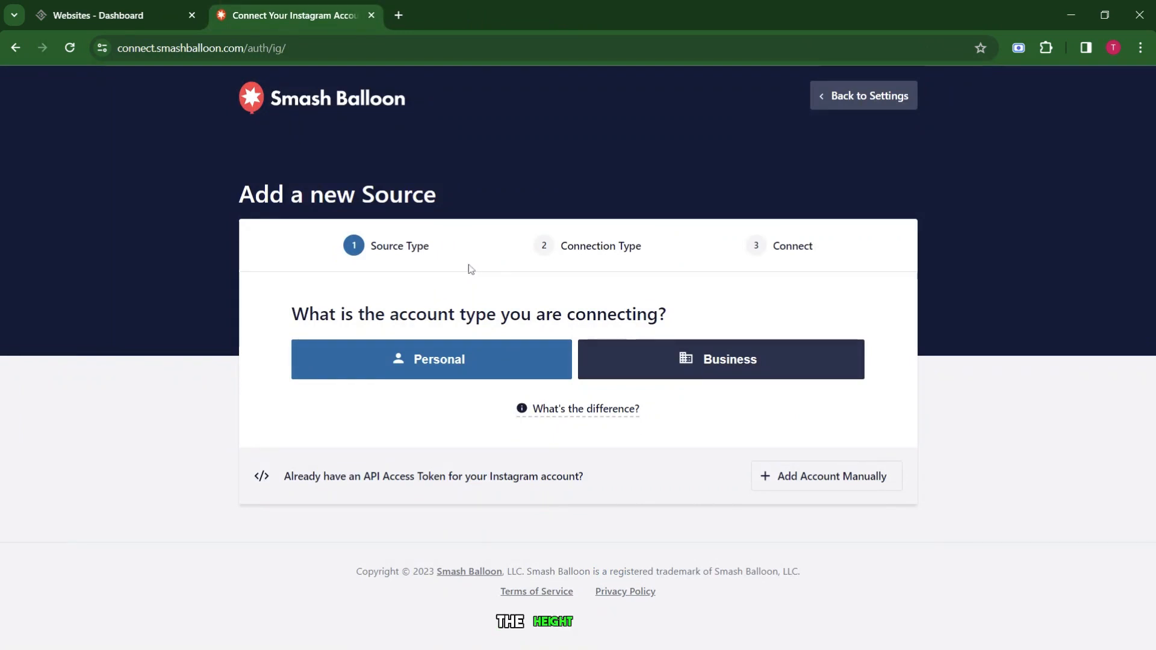
# Choose Personal, back out of the Instagram login, and open the Instagram Feed upgrade page.
pyautogui.click(498, 360)
pyautogui.click(579, 362)
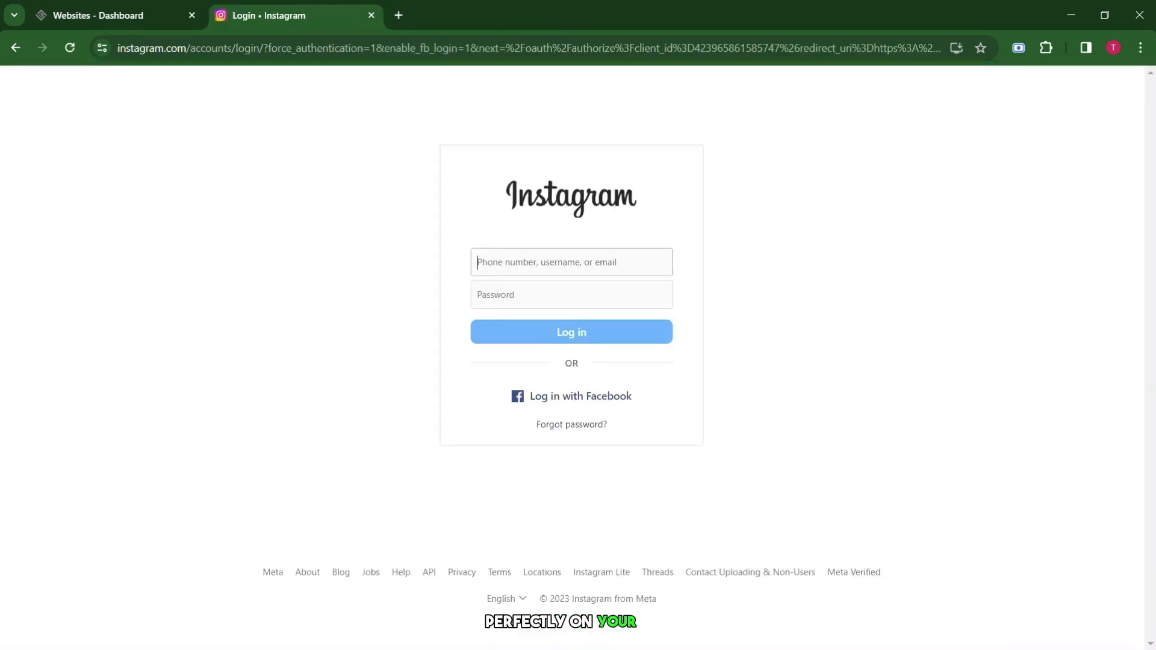
pyautogui.click(14, 48)
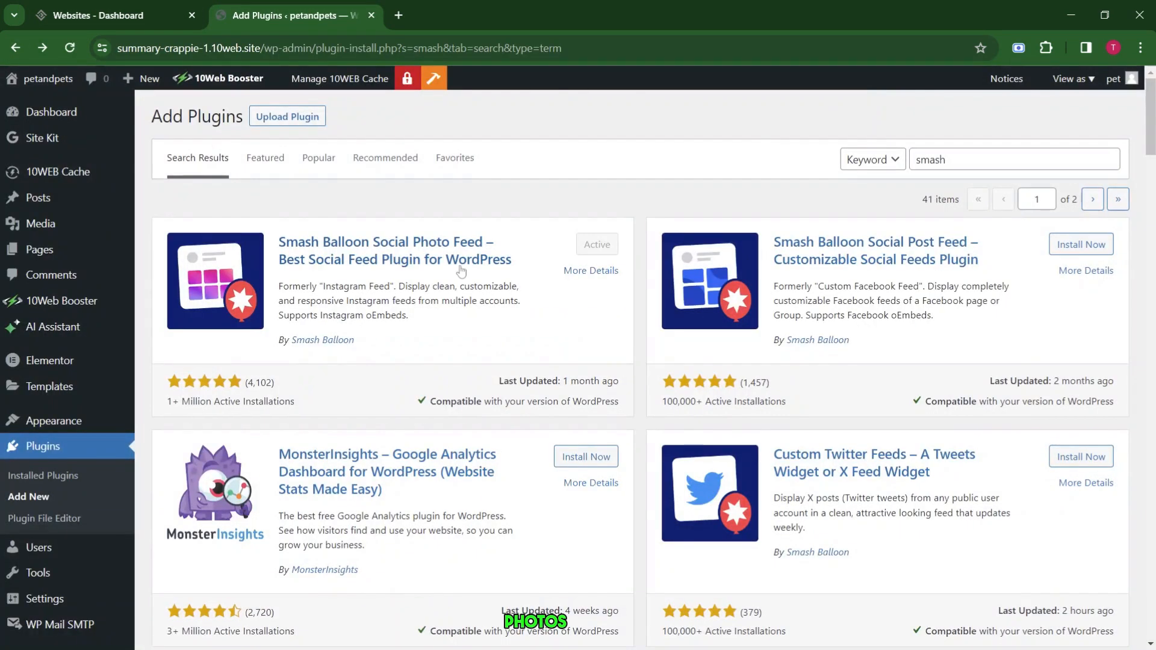
pyautogui.click(461, 271)
pyautogui.press('Escape')
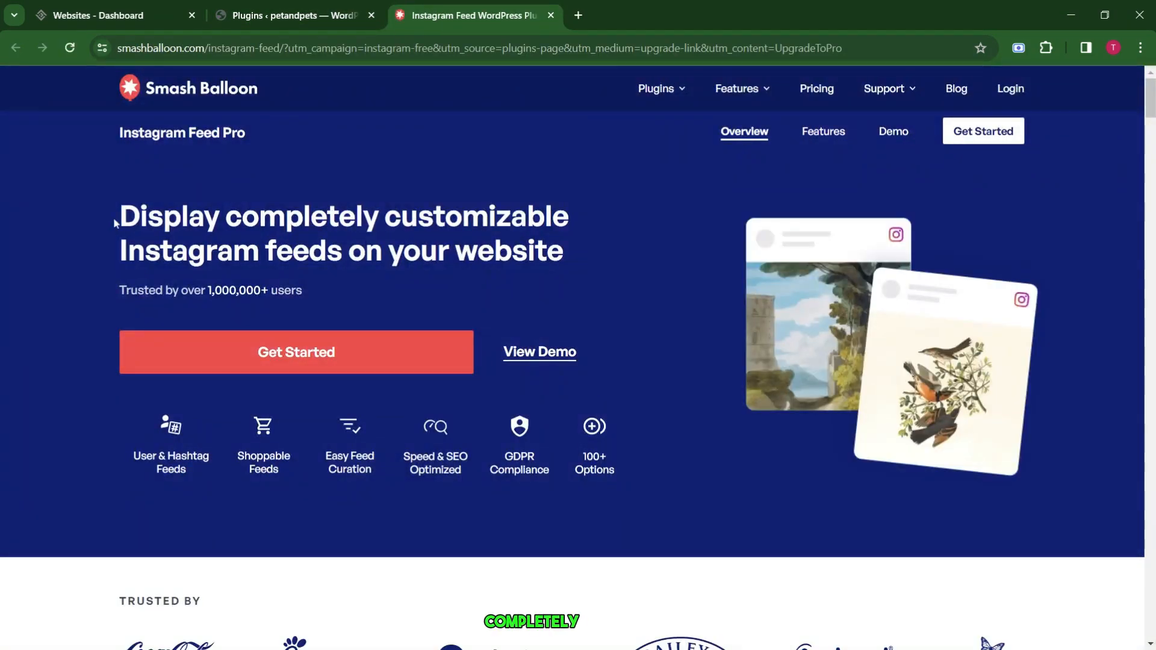
# Browse Smash Balloon's Instagram Feed pricing plans ($49–$299/year), then close that tab.
pyautogui.scroll(-1, 116, 223)
pyautogui.scroll(1, 116, 223)
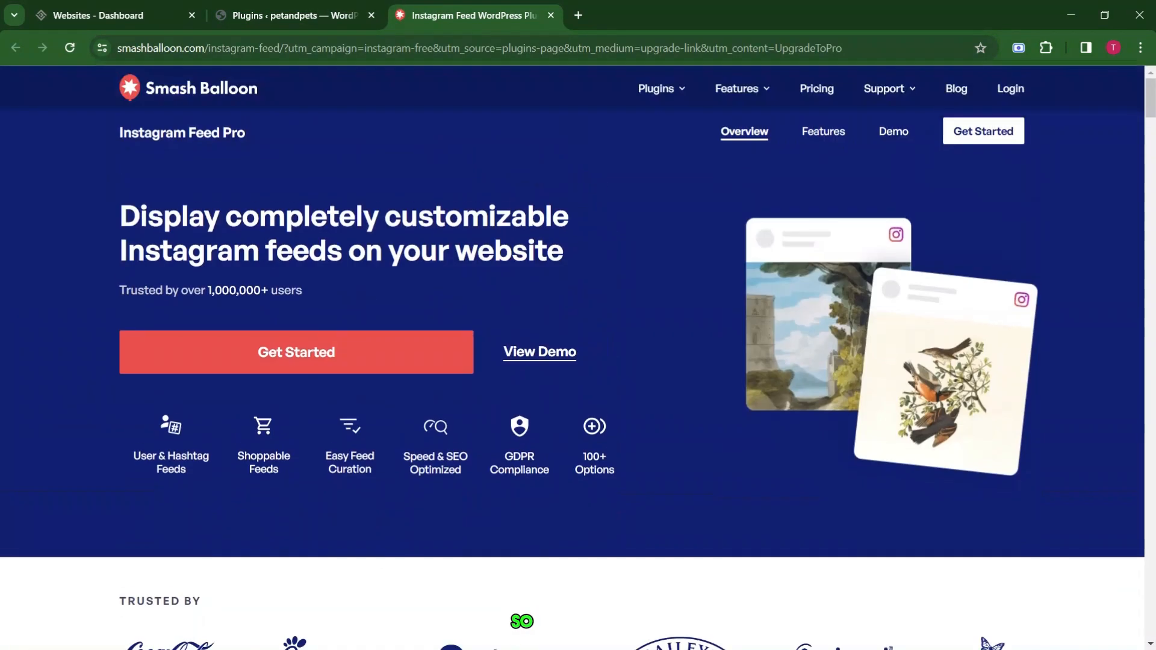
pyautogui.click(820, 89)
pyautogui.scroll(-2, 476, 385)
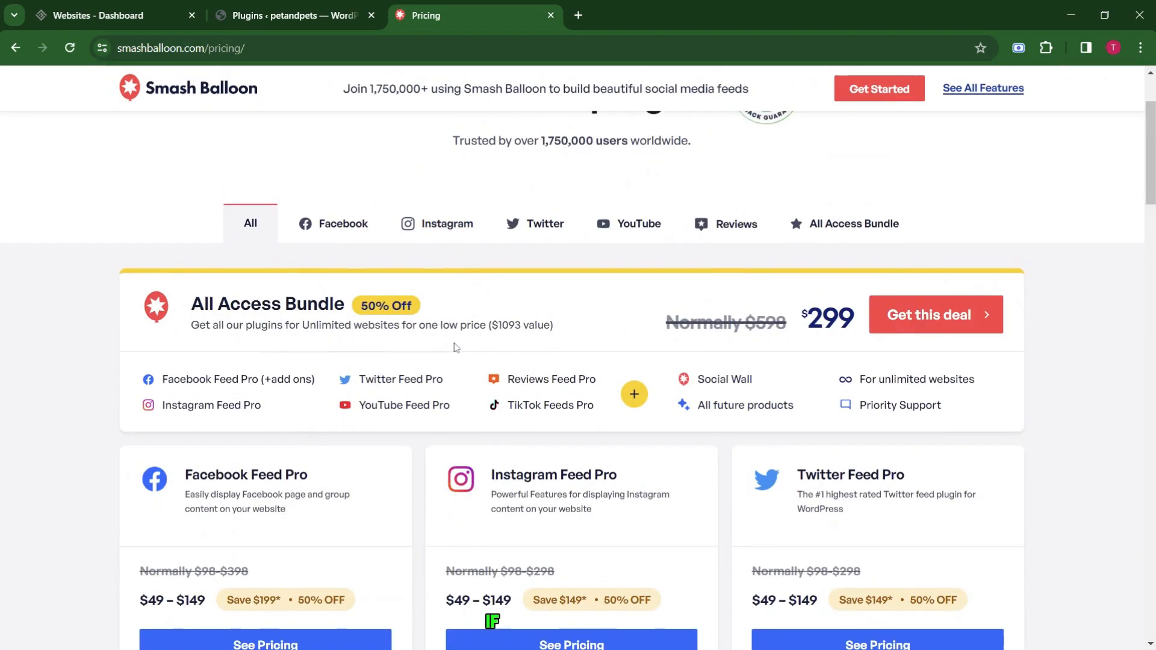
pyautogui.scroll(-3, 422, 337)
pyautogui.scroll(-5, 463, 391)
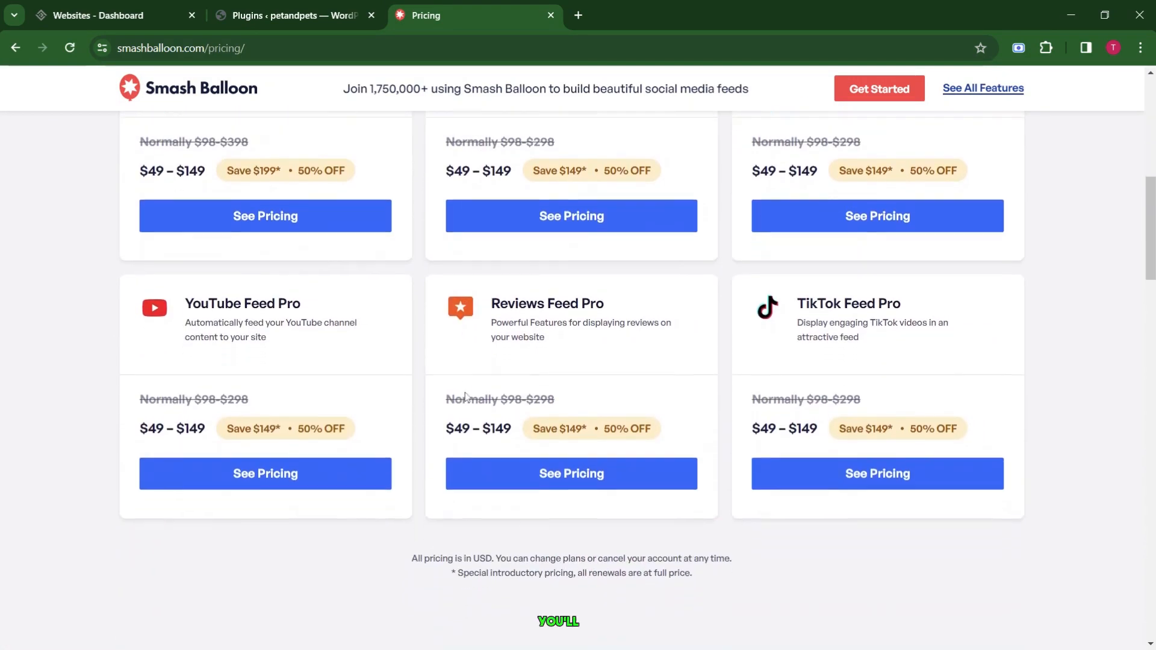
pyautogui.scroll(7, 466, 397)
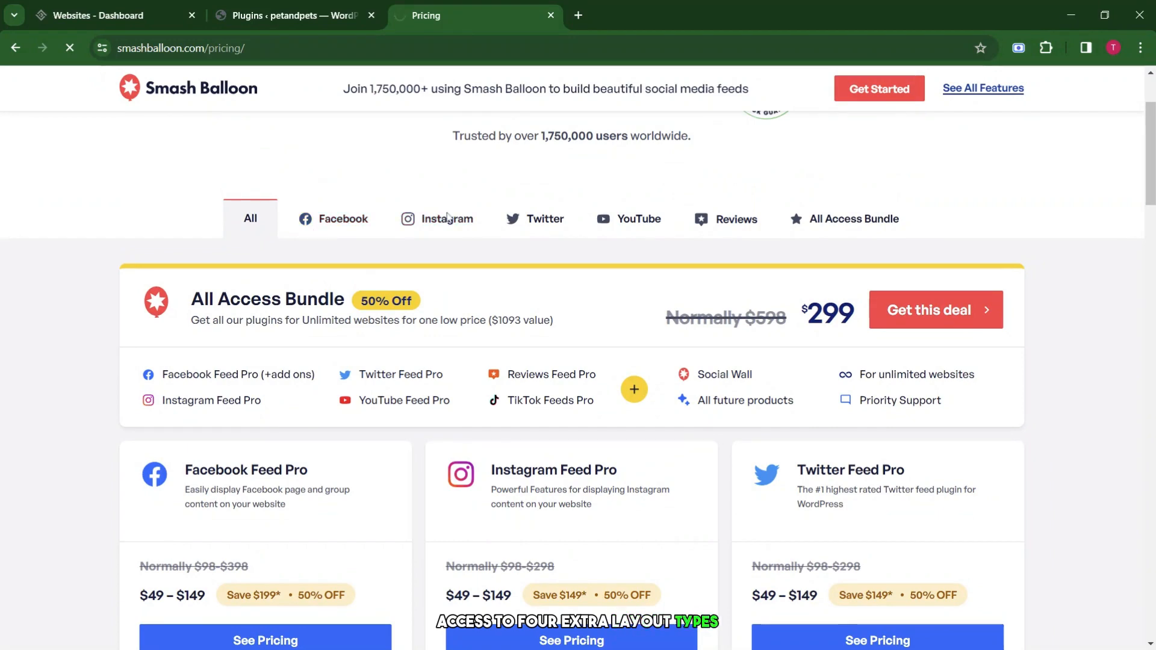
pyautogui.scroll(-3, 449, 211)
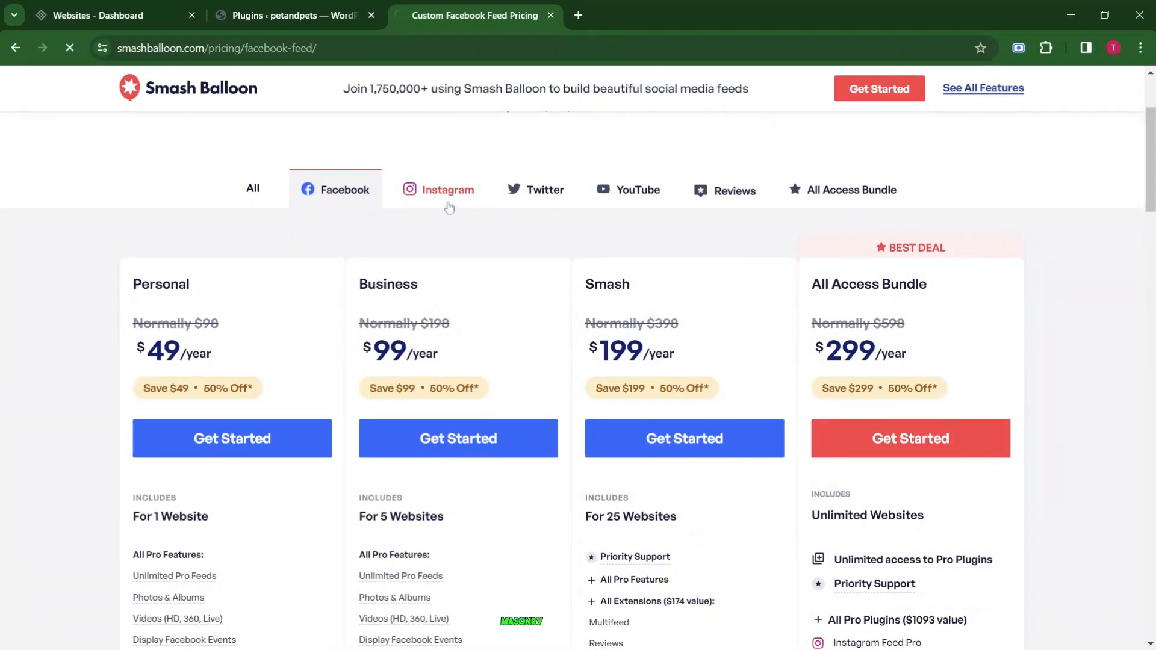
pyautogui.click(448, 207)
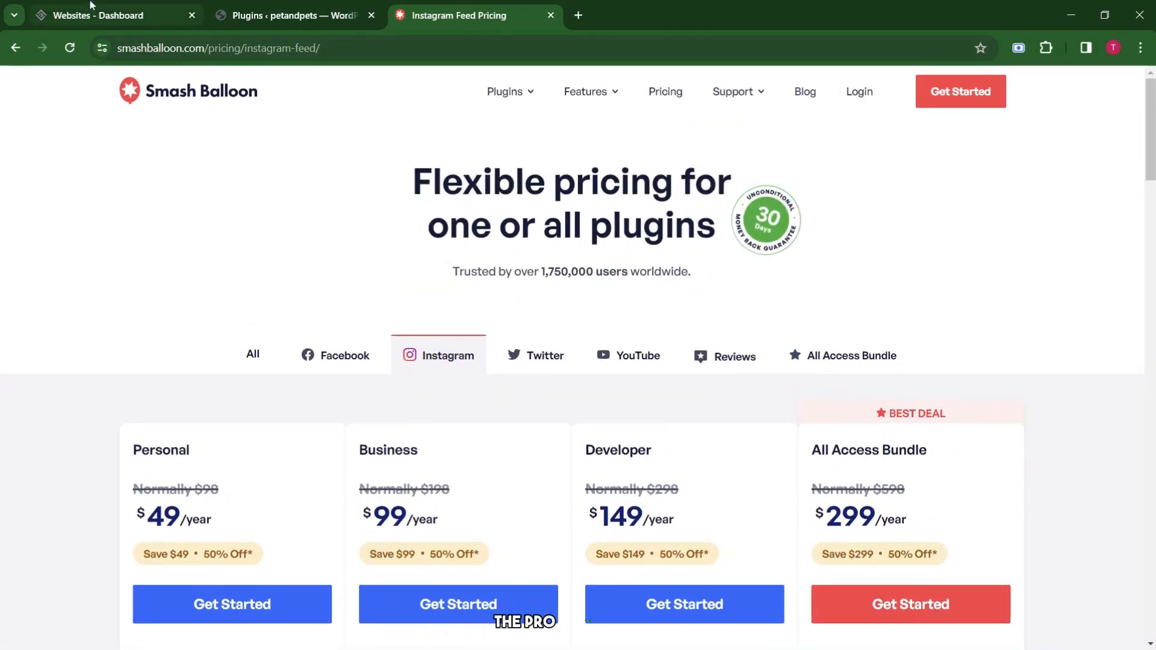
pyautogui.click(552, 15)
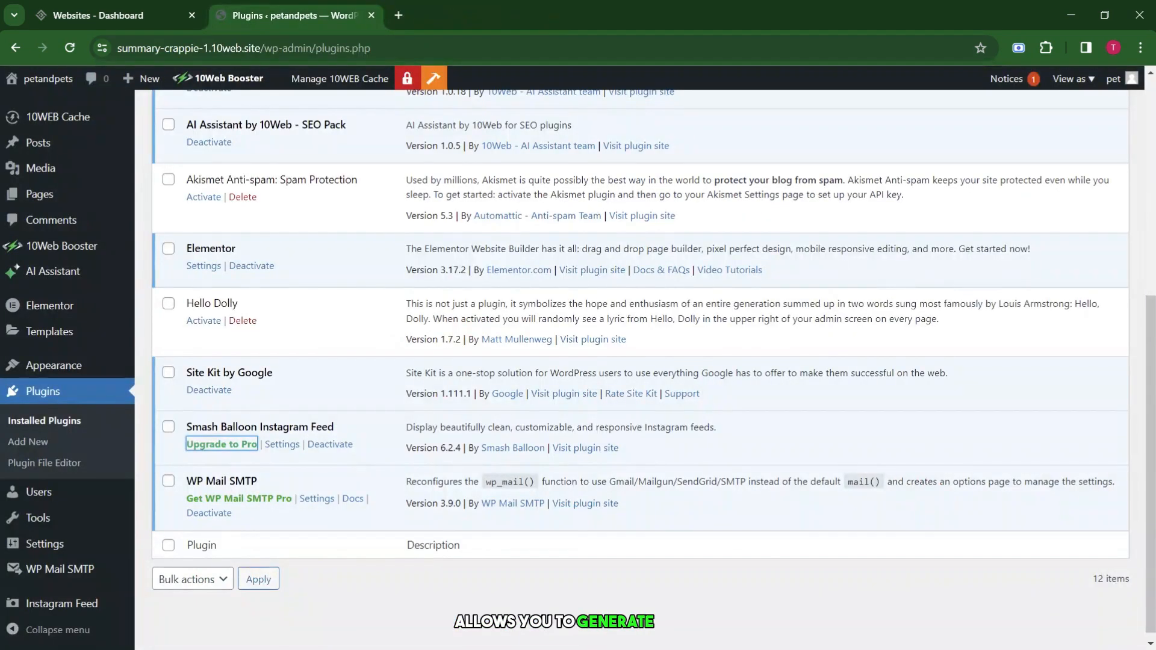
# Glance at the Instagram Feed plugin settings, then return to the plugins list.
pyautogui.click(292, 450)
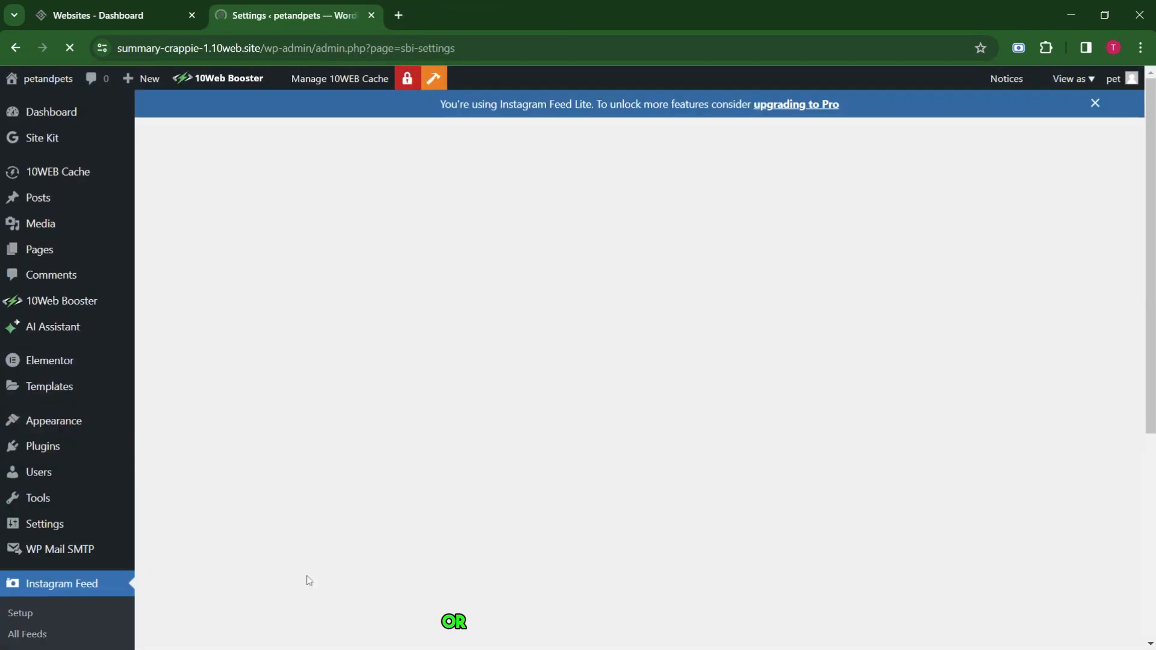
pyautogui.scroll(-4, 459, 269)
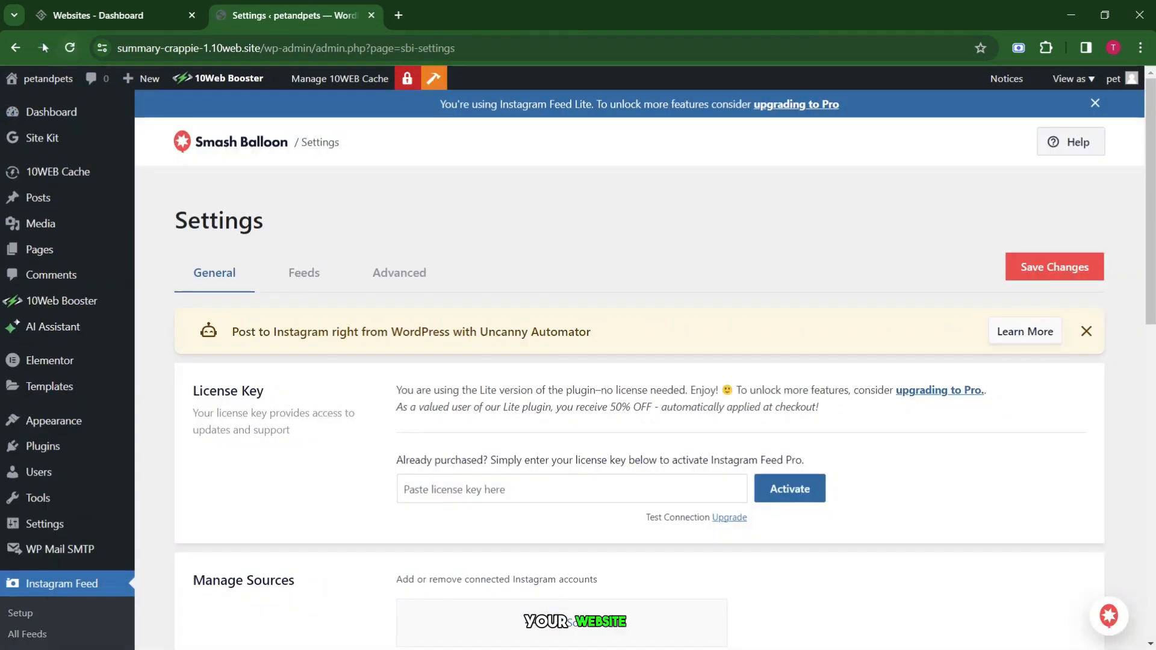
pyautogui.click(15, 48)
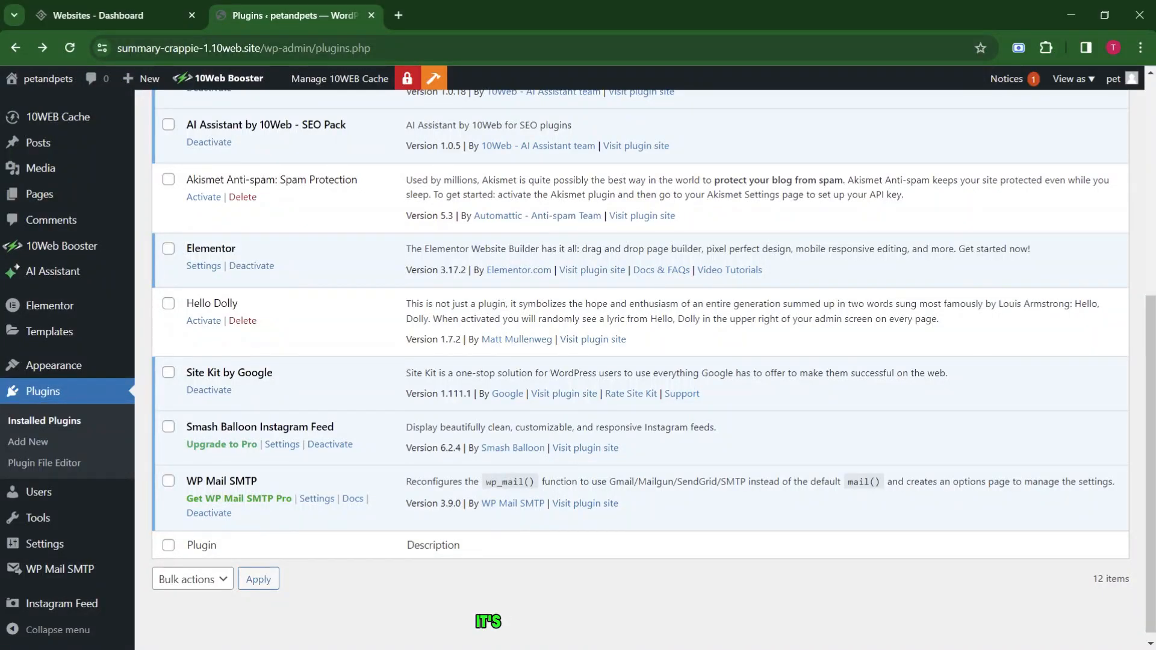
# Search plugins for 'booking', then install and activate WP Booking Calendar.
pyautogui.click(28, 442)
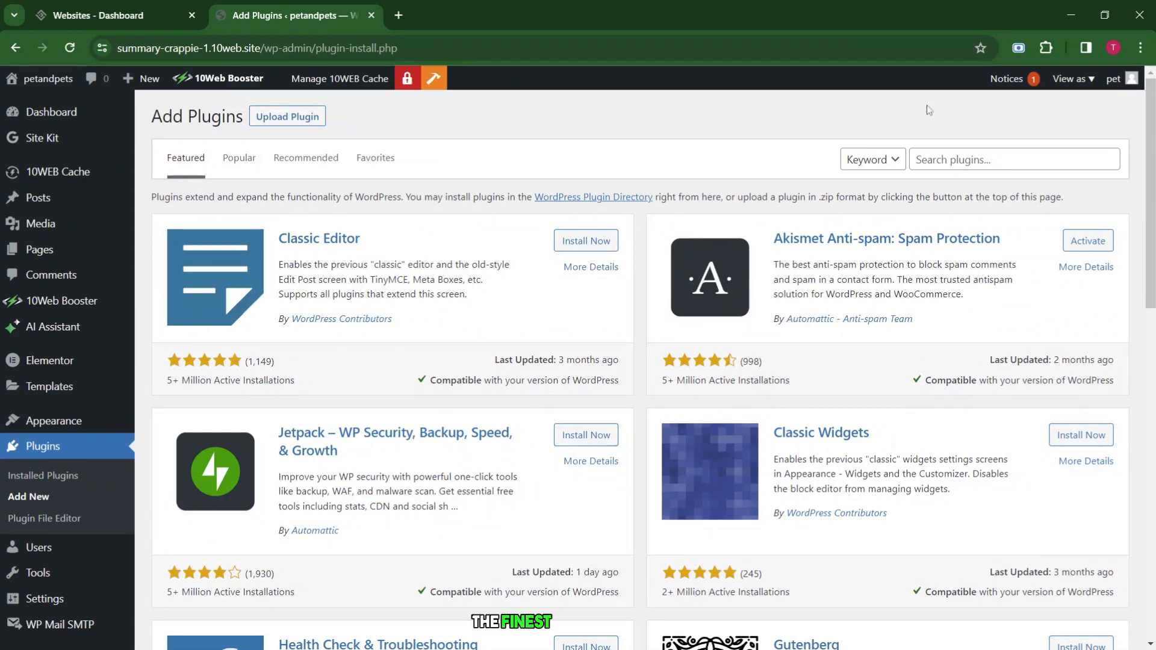
pyautogui.click(963, 160)
pyautogui.write('booking')
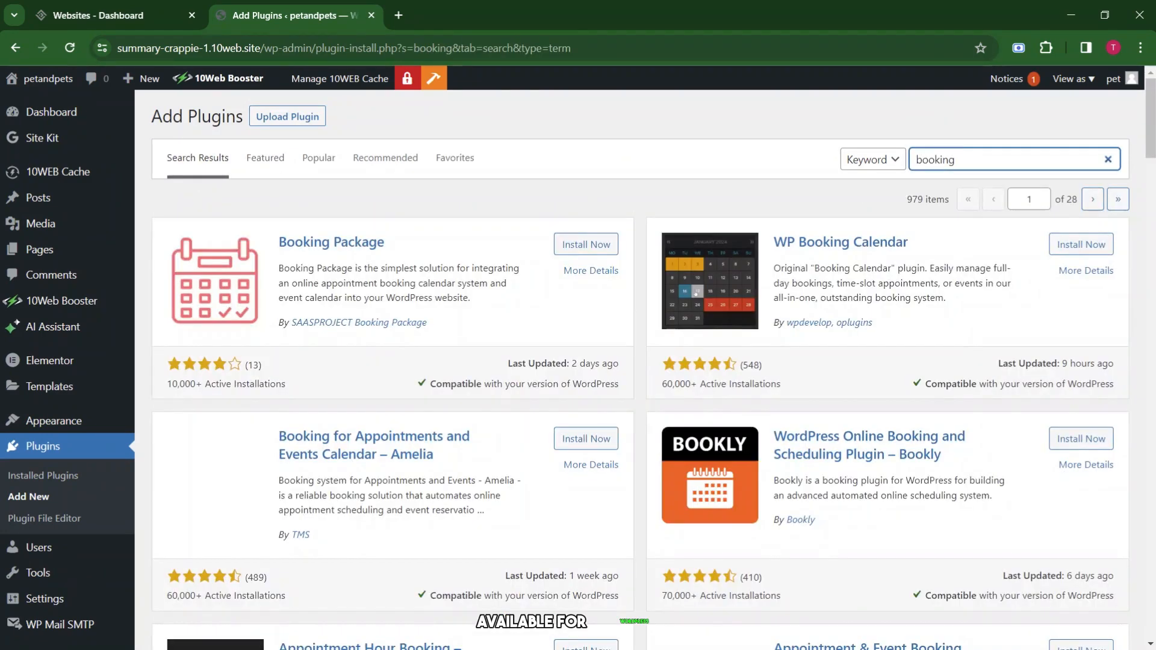
pyautogui.scroll(-1, 1063, 164)
pyautogui.click(1062, 164)
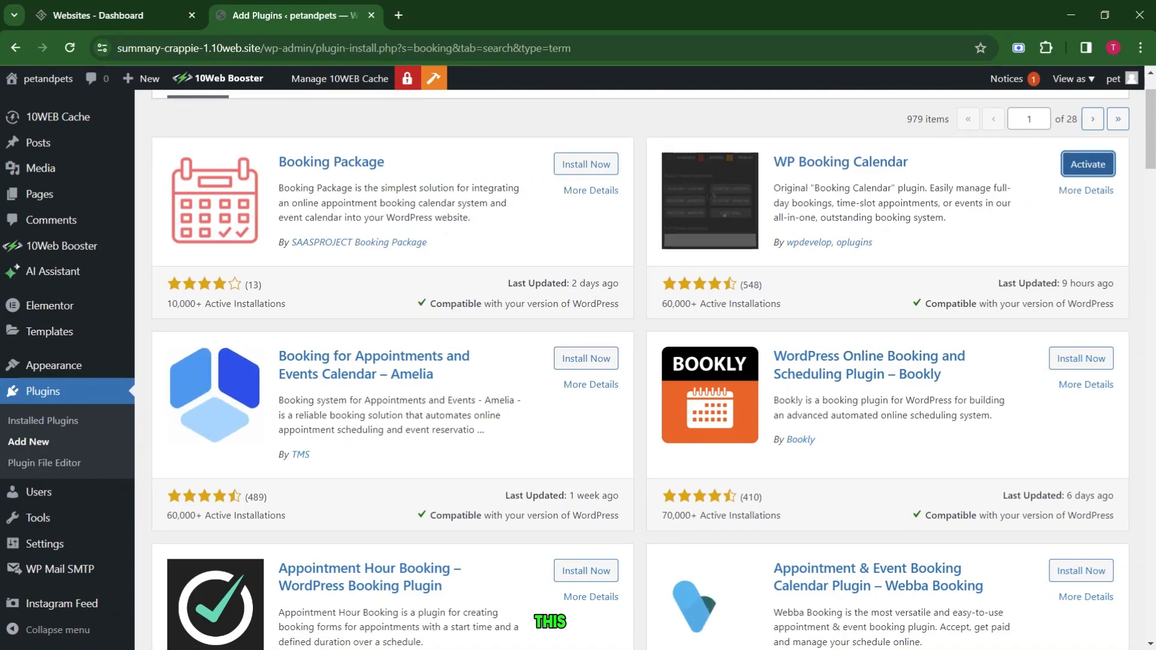
pyautogui.click(1084, 163)
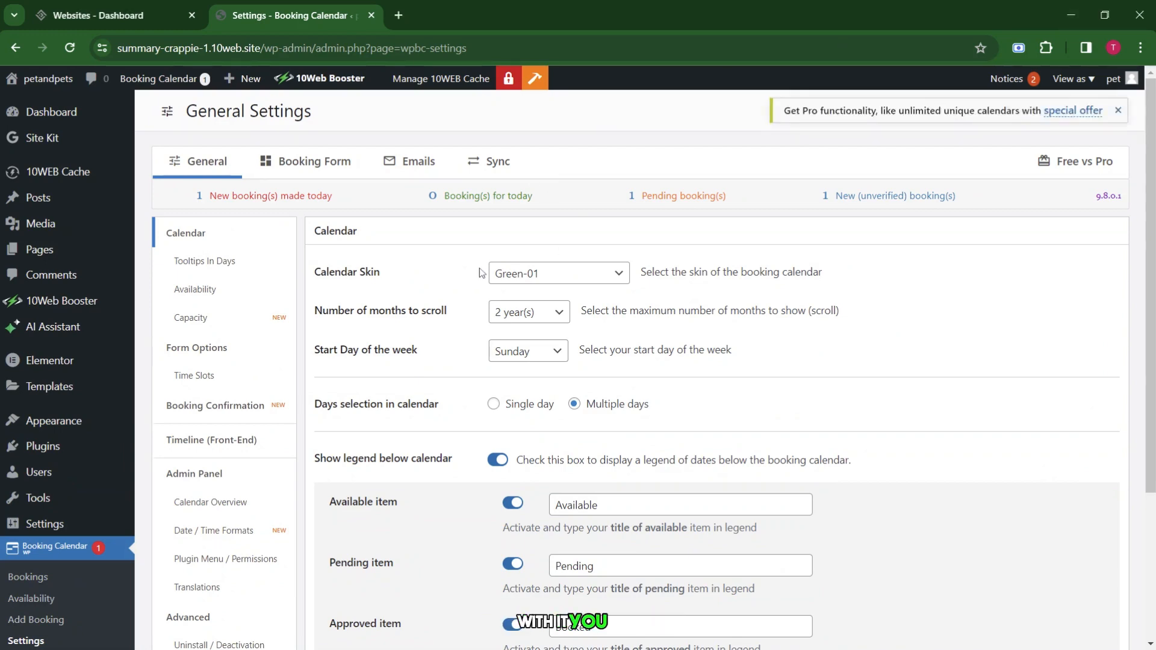
# Look over the Booking Form settings, then return to the general calendar settings.
pyautogui.scroll(-4, 482, 333)
pyautogui.scroll(4, 482, 334)
pyautogui.click(323, 167)
pyautogui.scroll(-2, 470, 380)
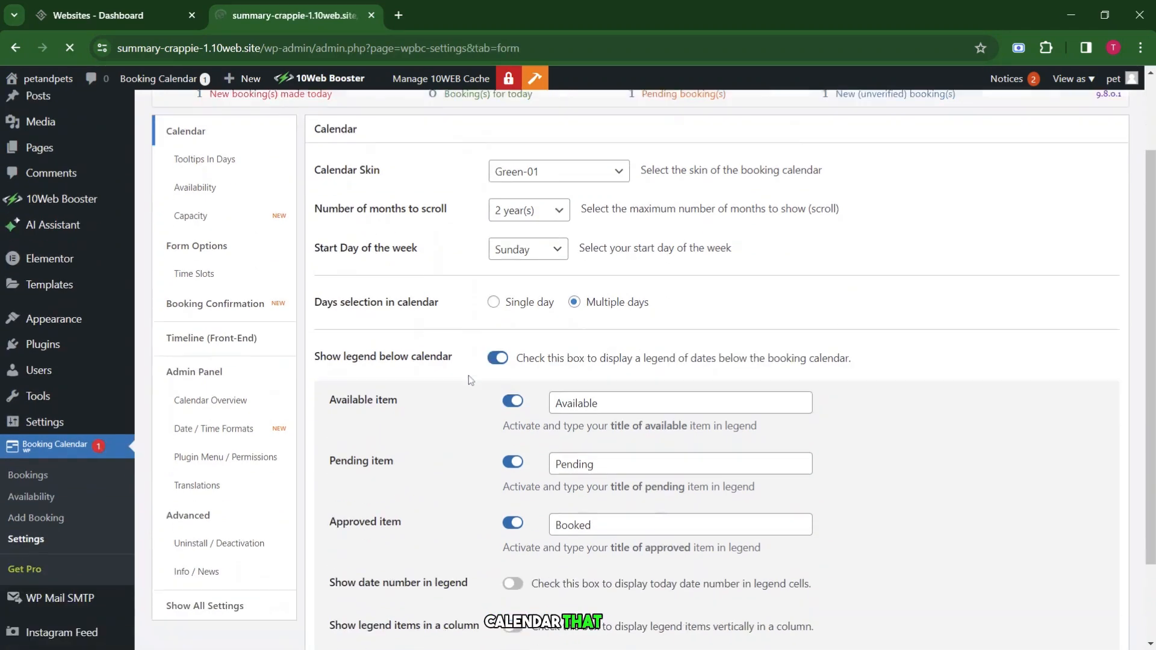
pyautogui.scroll(-2, 471, 381)
pyautogui.scroll(4, 471, 380)
pyautogui.click(15, 48)
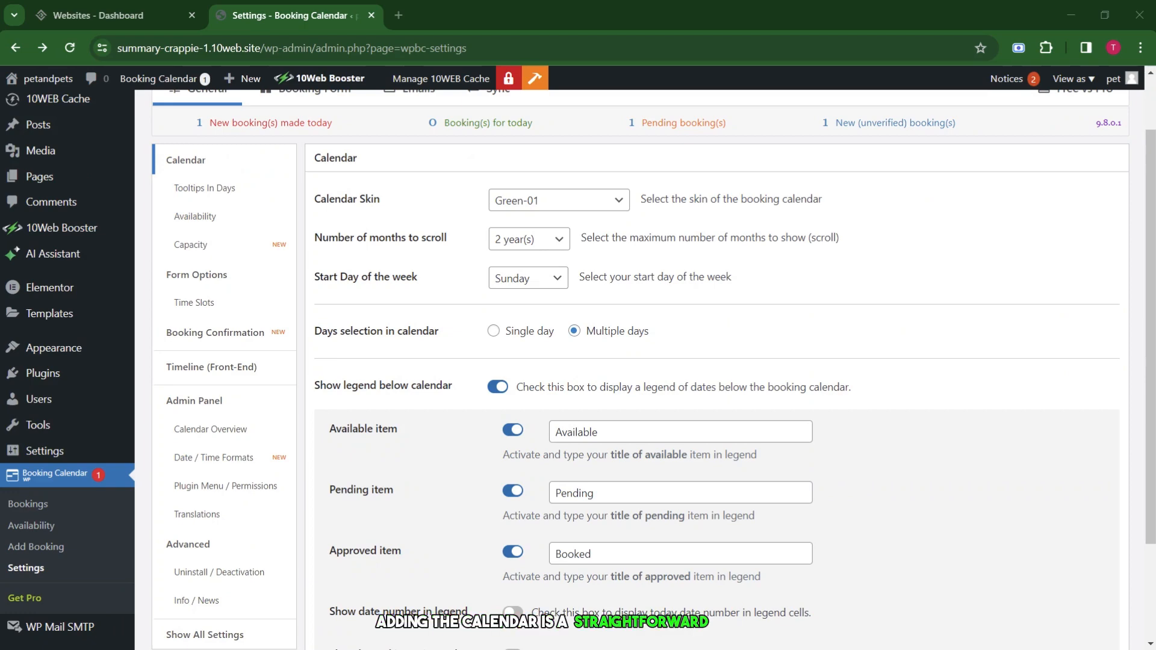
# View the Date/Time Formats, Capacity, Availability and Tooltips In Days sections.
pyautogui.scroll(2, 539, 295)
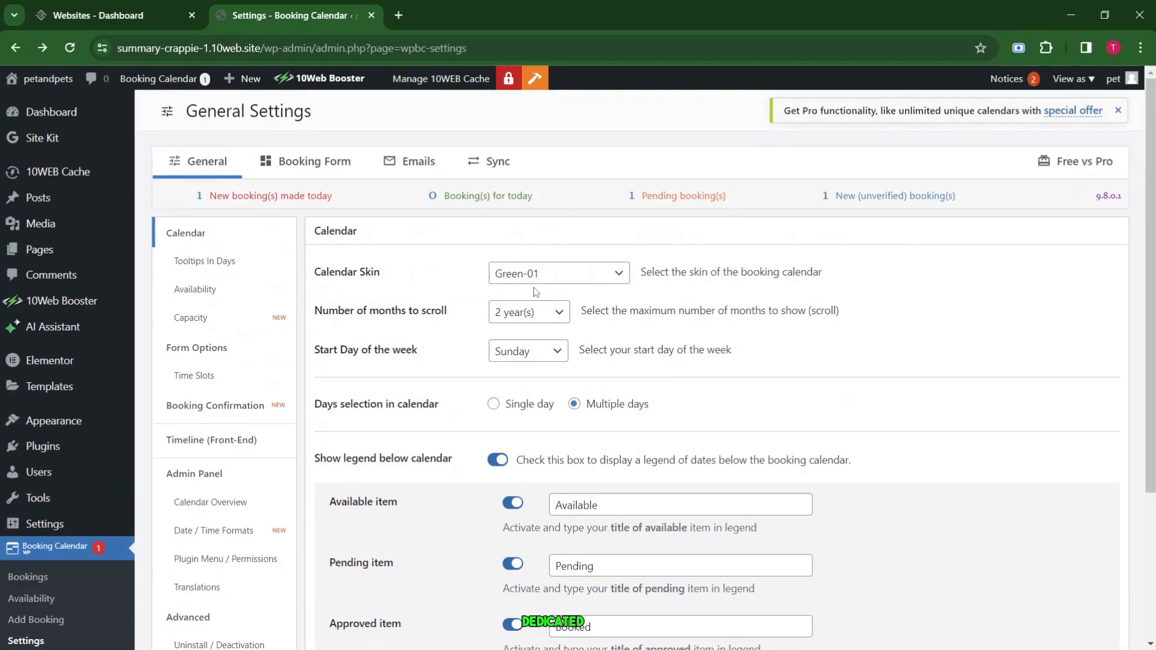
pyautogui.scroll(-1, 421, 396)
pyautogui.scroll(-3, 420, 397)
pyautogui.scroll(3, 242, 273)
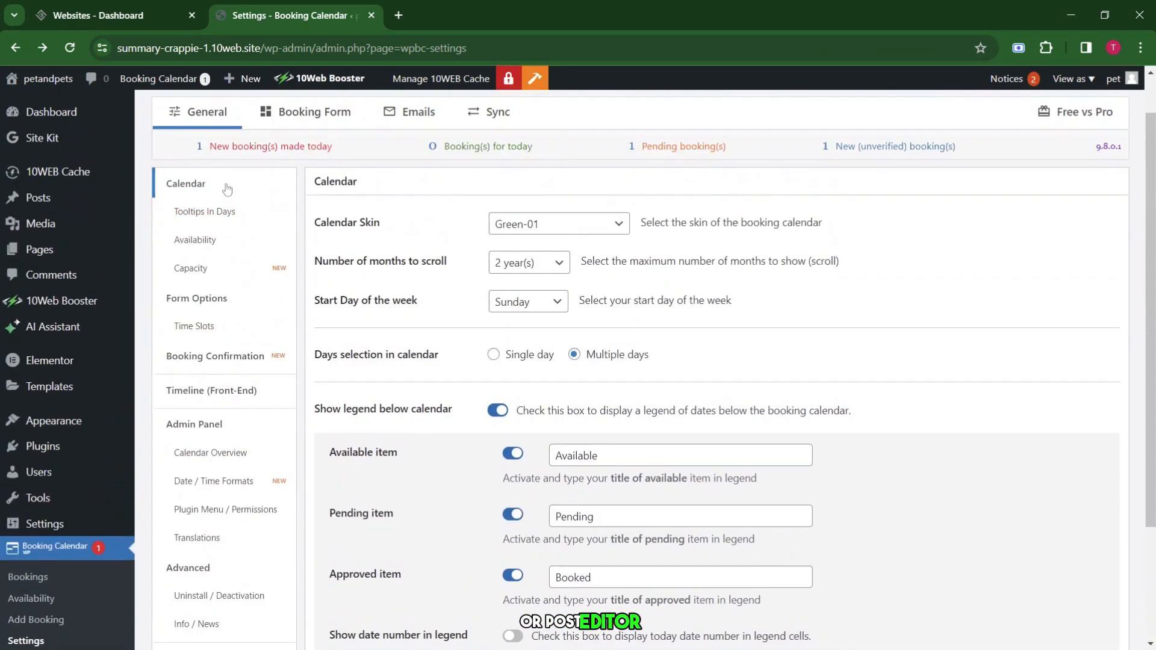
pyautogui.scroll(1, 385, 197)
pyautogui.scroll(-3, 386, 197)
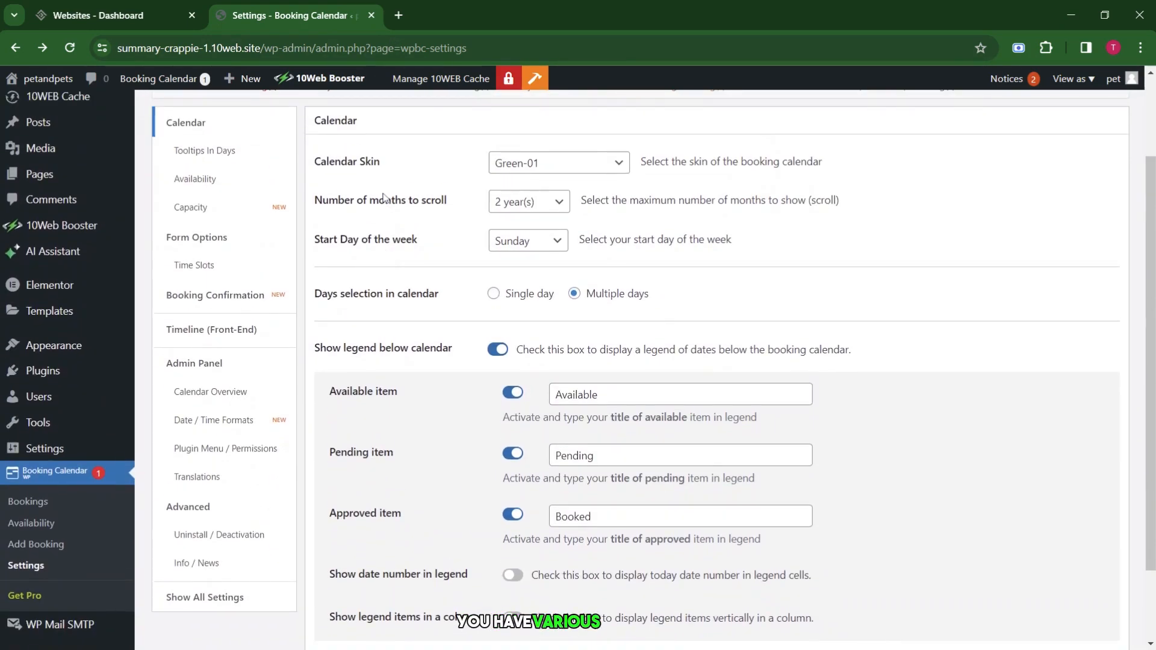
pyautogui.click(251, 326)
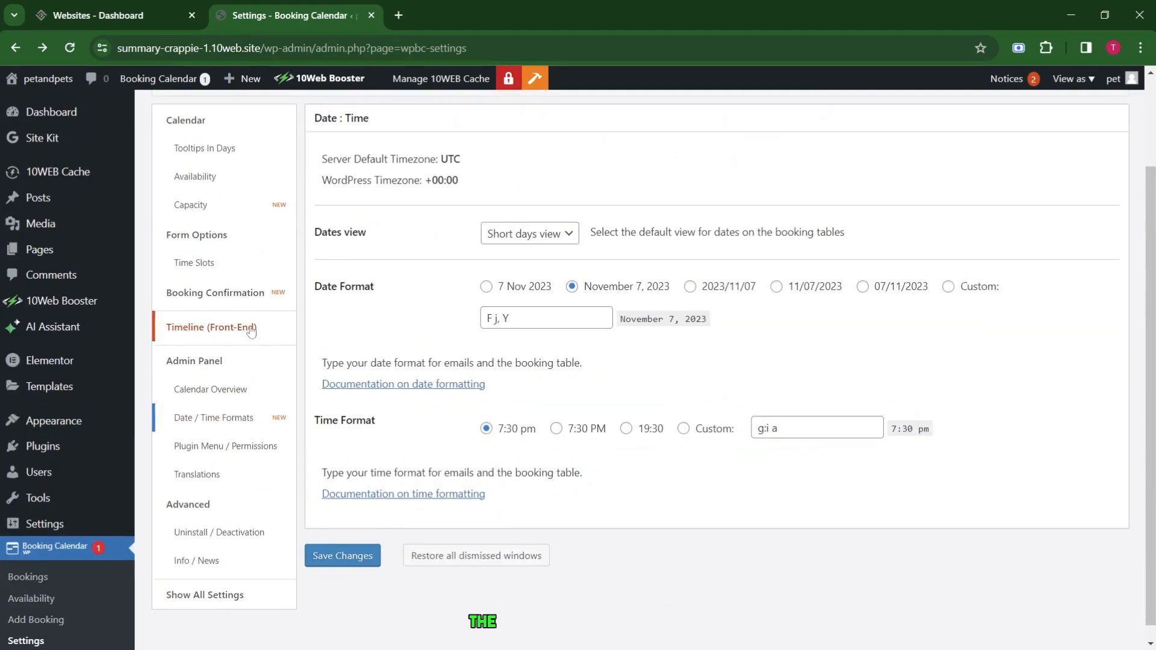
pyautogui.click(246, 203)
pyautogui.click(253, 176)
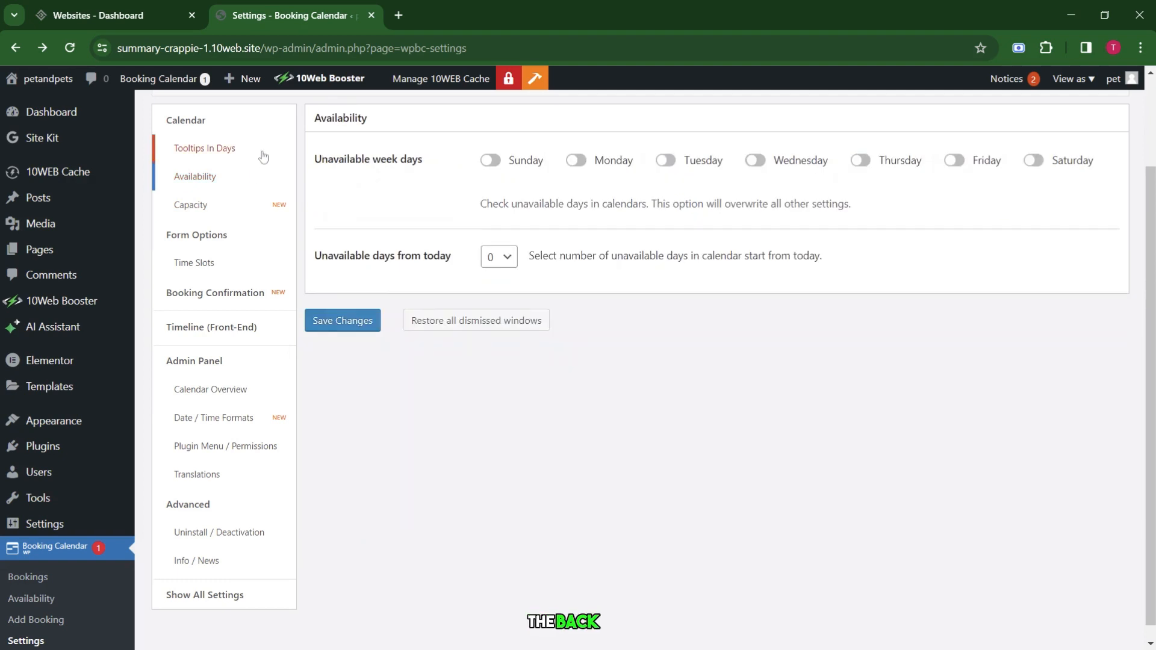
pyautogui.click(264, 150)
# View the Admin Panel, Calendar Overview, Plugin Menu and Translations sections, then show all settings.
pyautogui.click(230, 363)
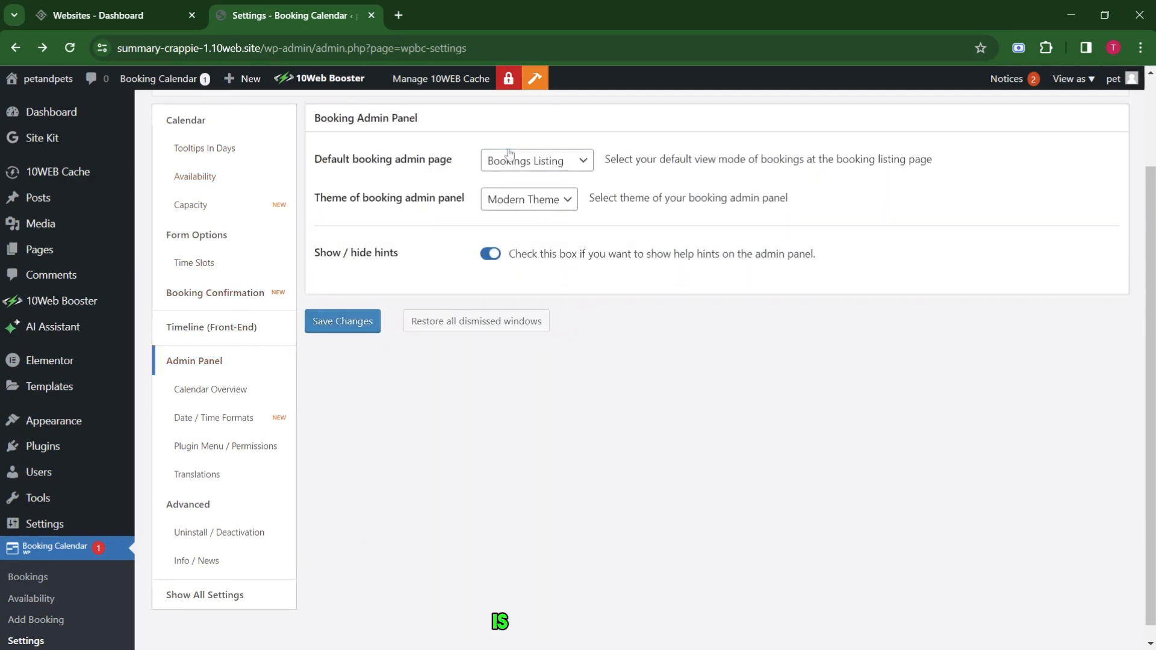
pyautogui.click(210, 389)
pyautogui.click(226, 418)
pyautogui.click(221, 447)
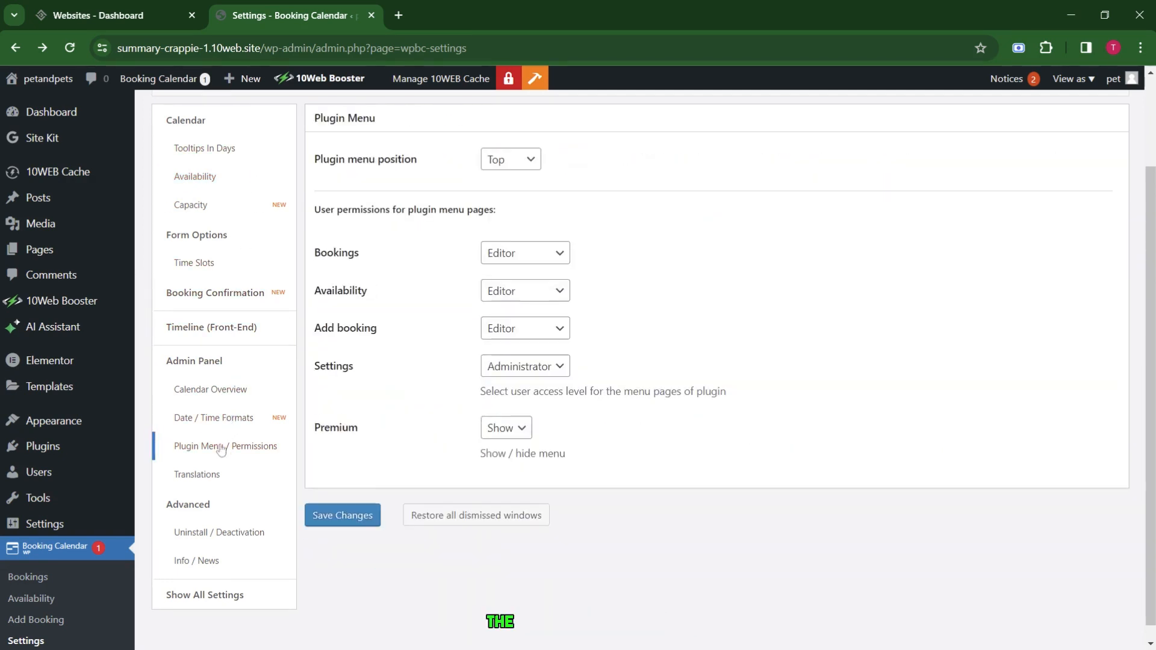
pyautogui.click(240, 475)
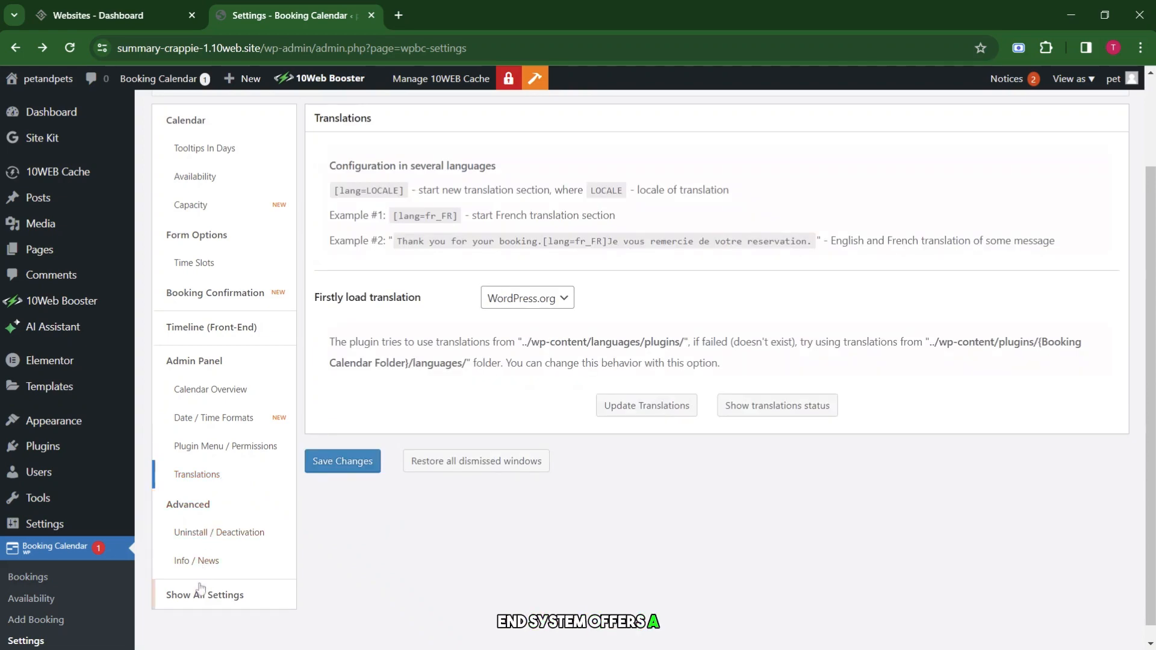
pyautogui.click(202, 595)
# Scroll through the full Booking Calendar settings page.
pyautogui.scroll(-8, 335, 485)
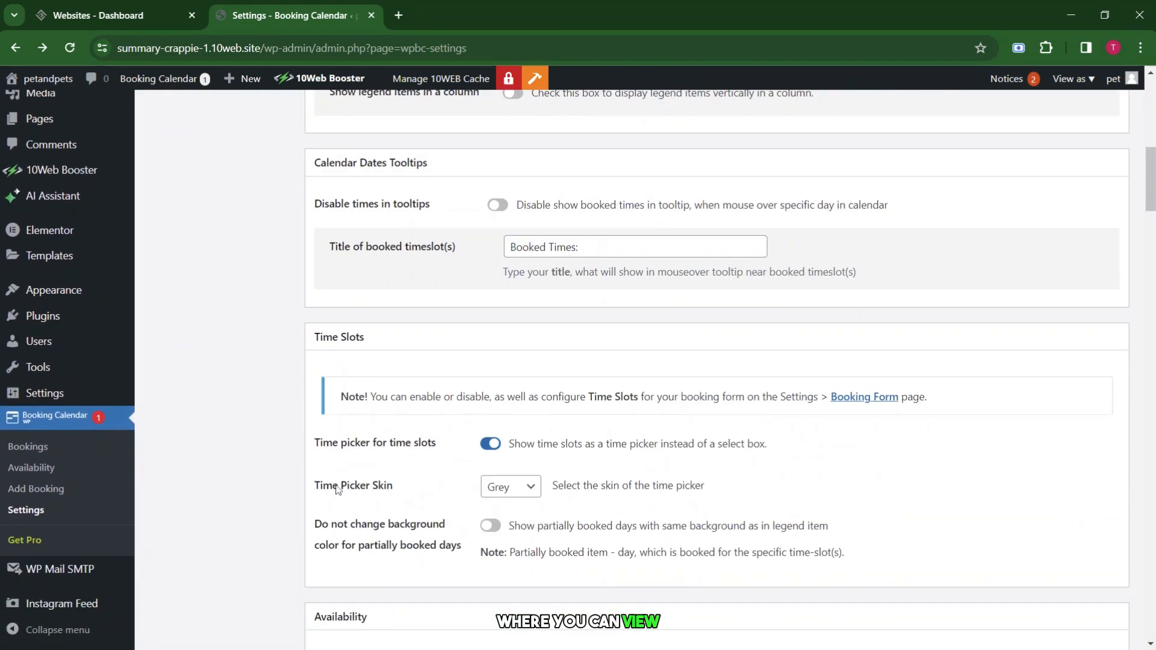
pyautogui.scroll(10, 337, 489)
pyautogui.scroll(-2, 392, 370)
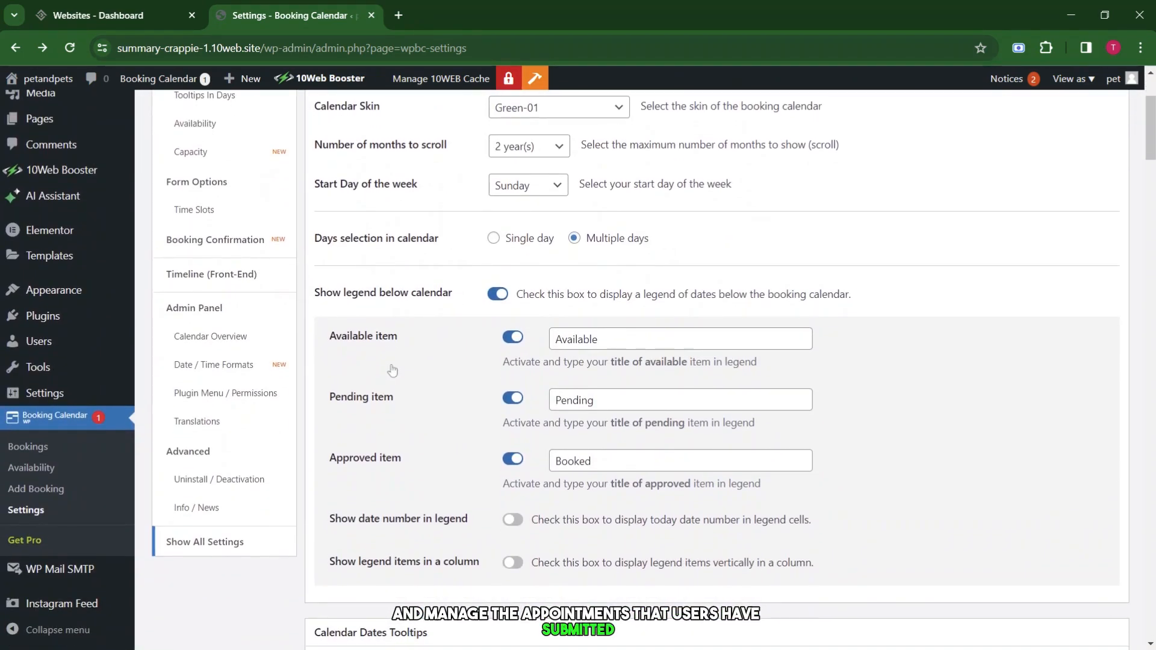
pyautogui.scroll(-15, 392, 370)
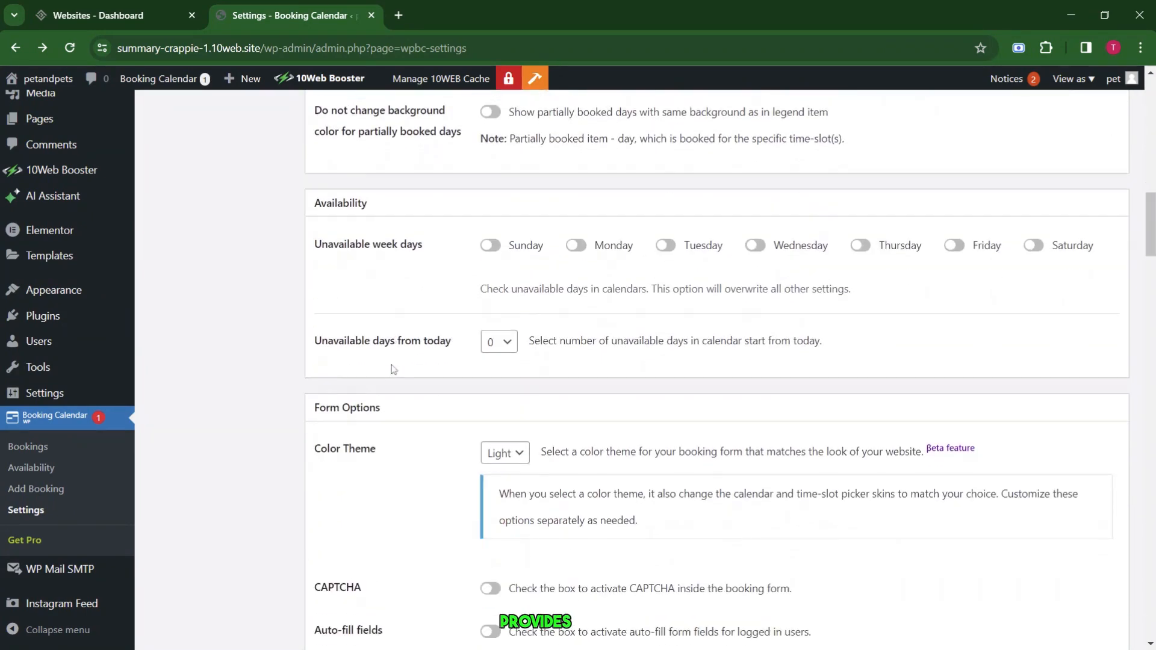
pyautogui.scroll(-3, 393, 370)
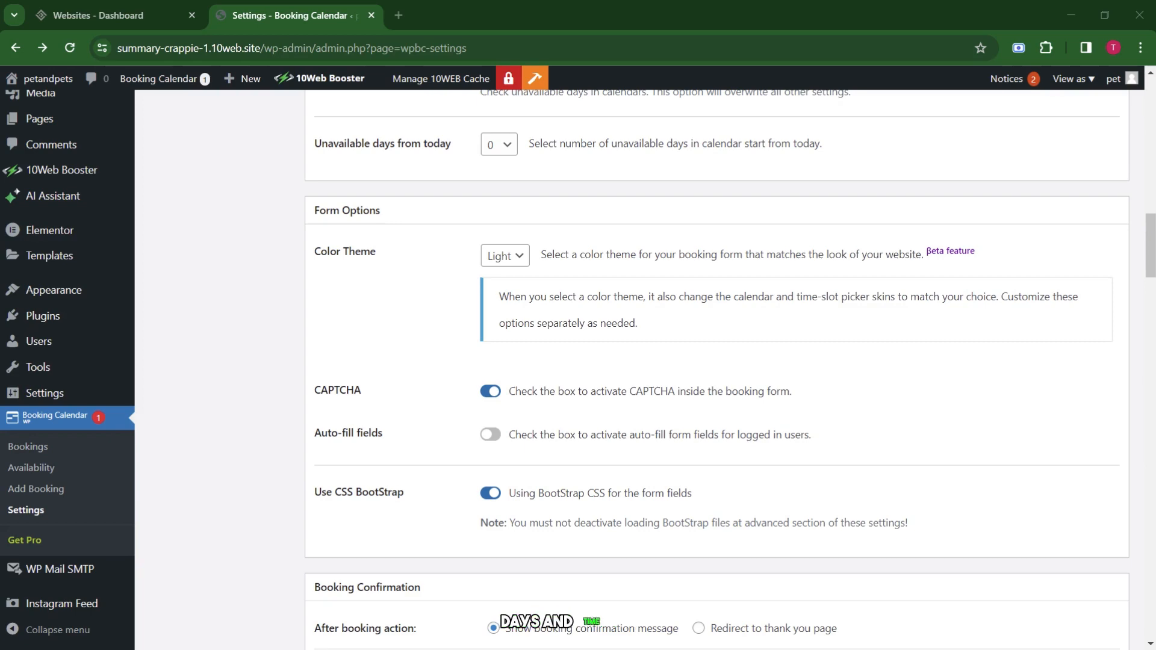
pyautogui.scroll(2, 381, 258)
pyautogui.scroll(-2, 380, 258)
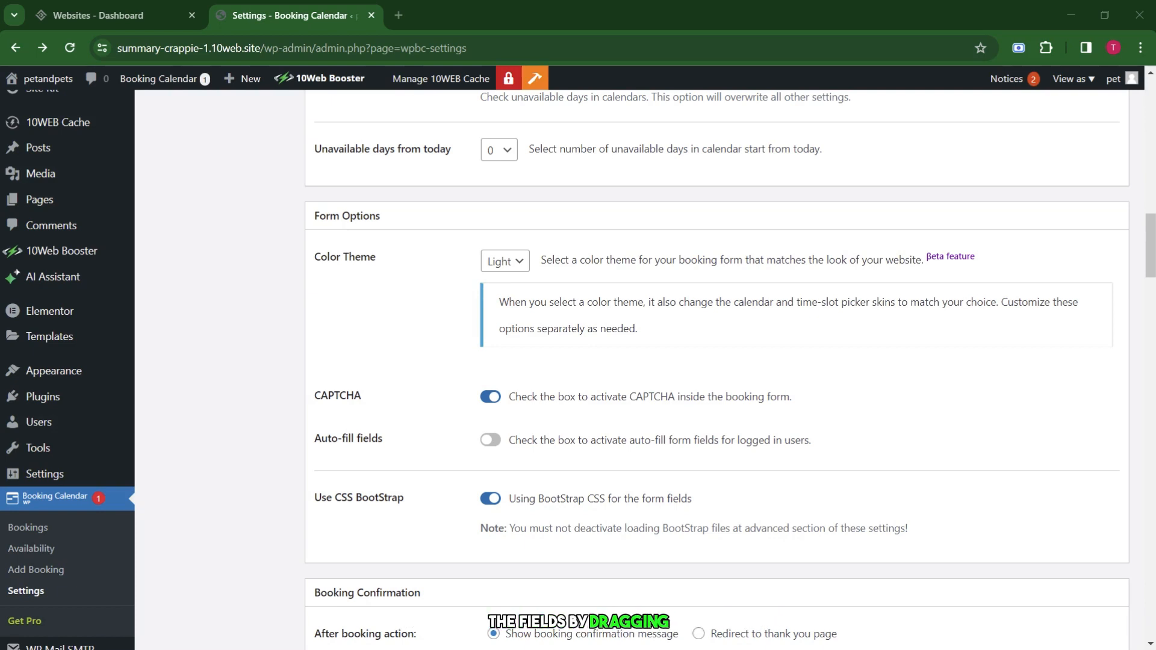
pyautogui.scroll(-15, 602, 253)
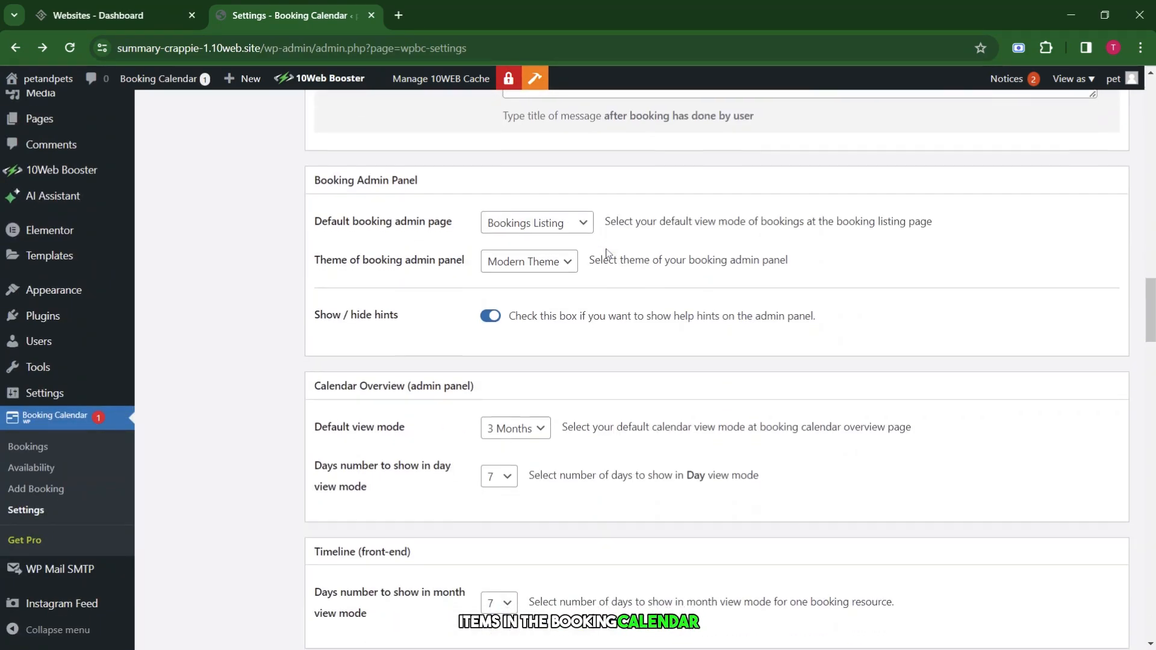
pyautogui.scroll(-13, 606, 253)
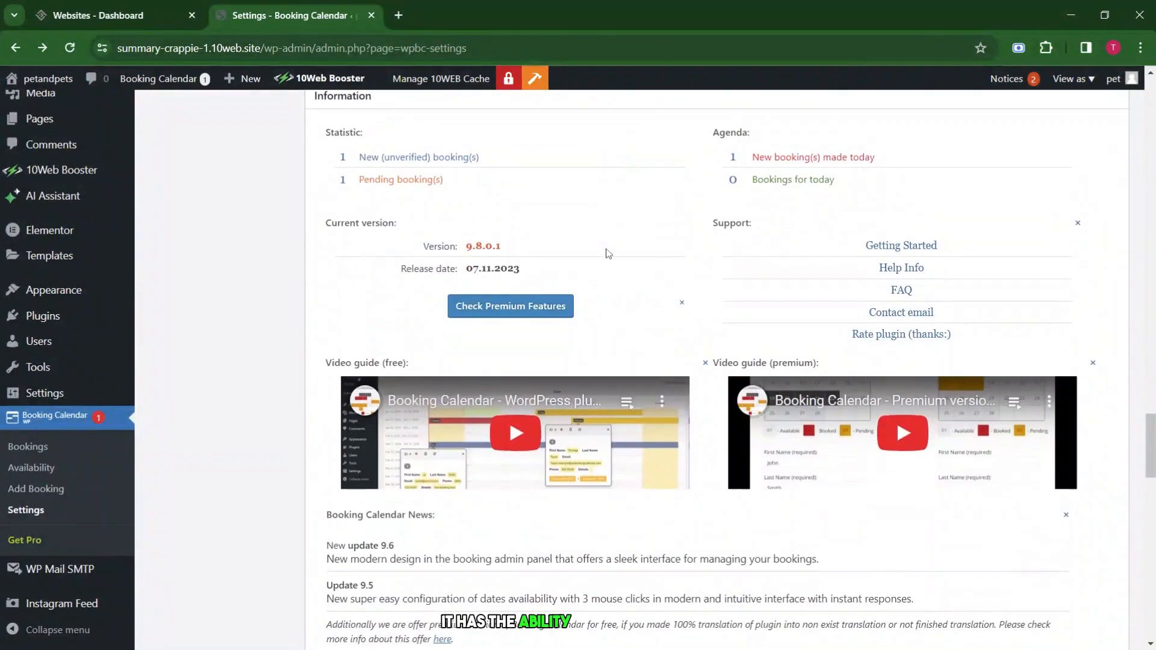
pyautogui.scroll(10, 553, 255)
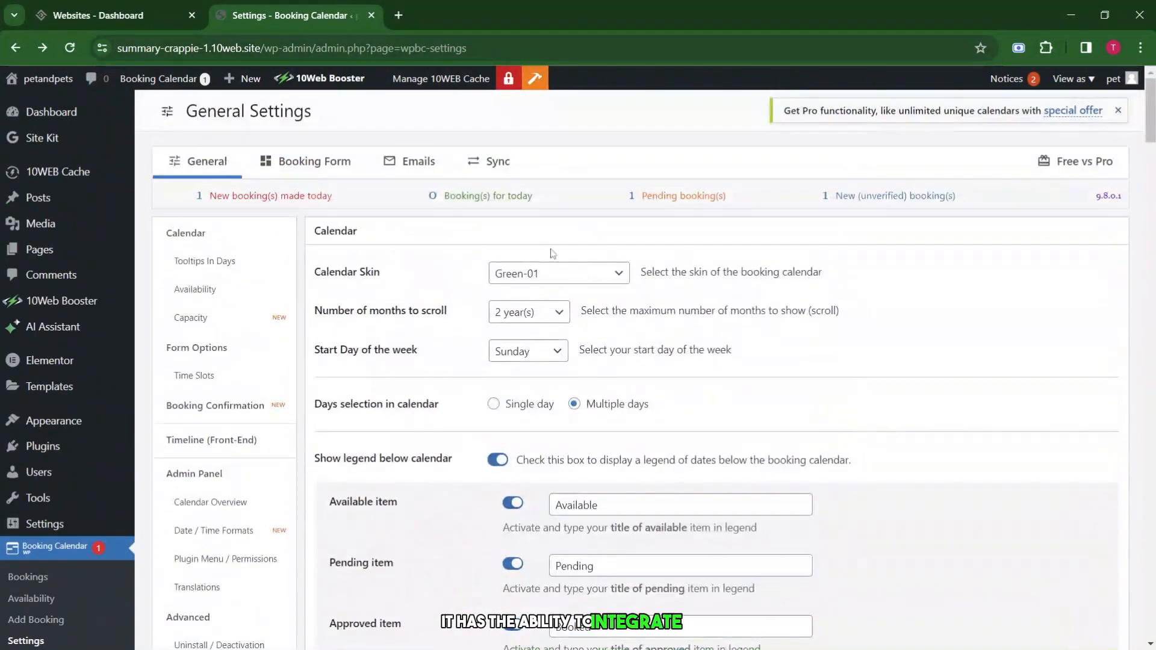
pyautogui.scroll(-3, 552, 253)
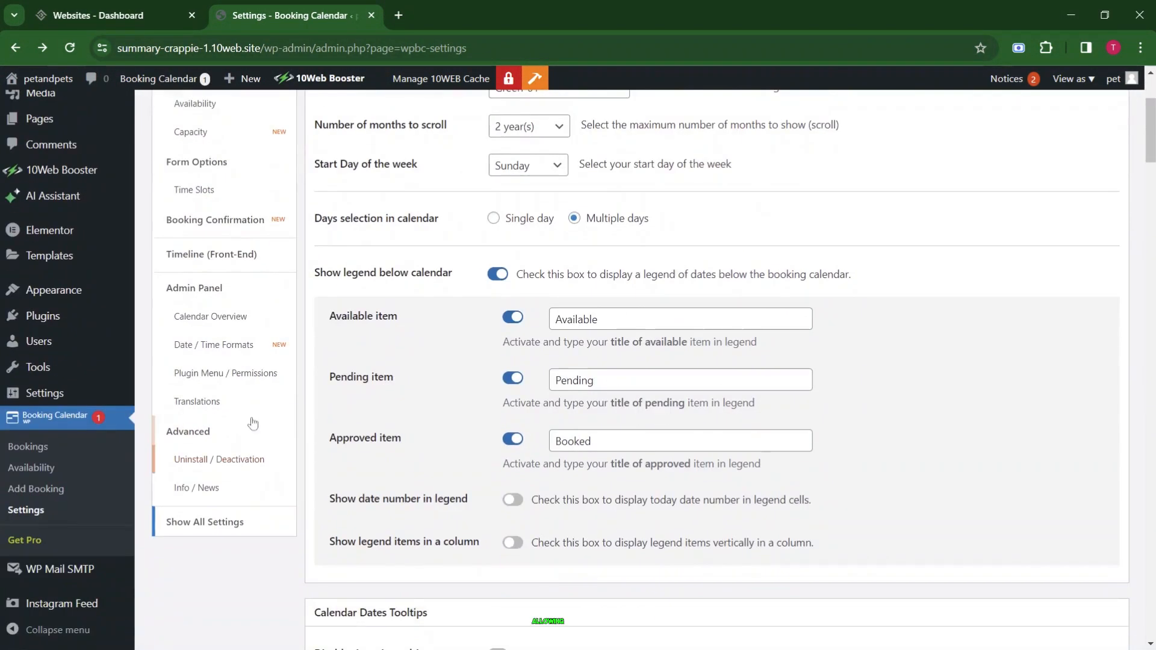
# View the Plugin Menu, Calendar Overview, Admin Panel, Timeline, Booking Confirmation and Time Slots sections.
pyautogui.click(226, 373)
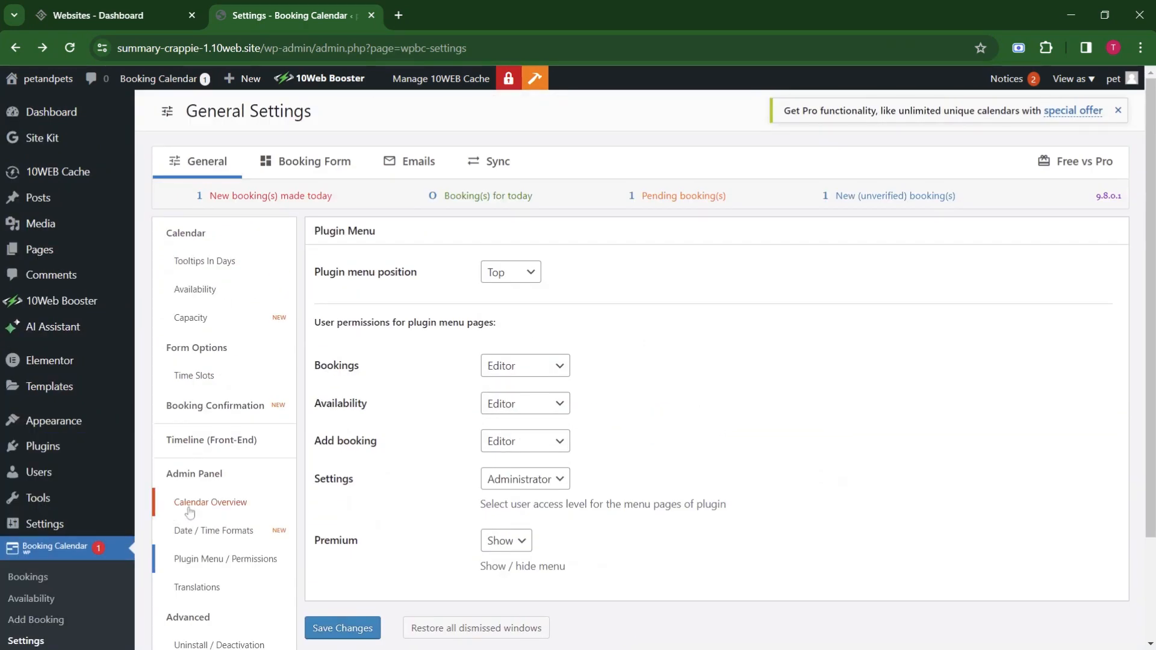
pyautogui.click(217, 432)
pyautogui.scroll(1, 637, 372)
pyautogui.click(240, 424)
pyautogui.click(214, 332)
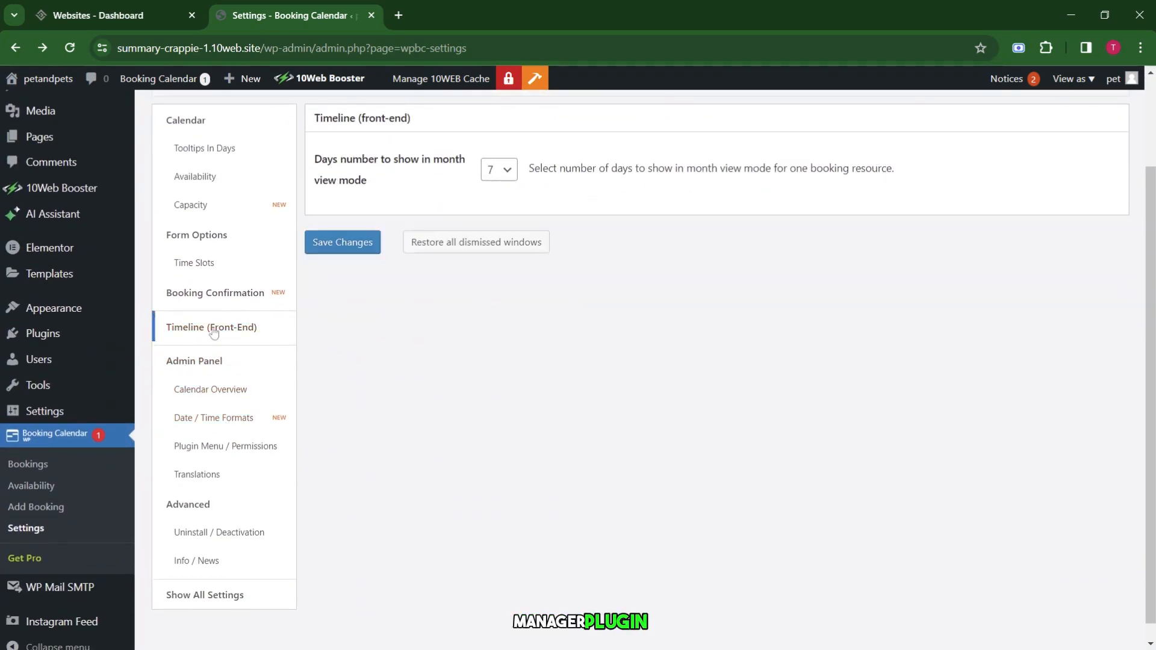
pyautogui.click(239, 289)
pyautogui.scroll(2, 241, 301)
pyautogui.click(238, 376)
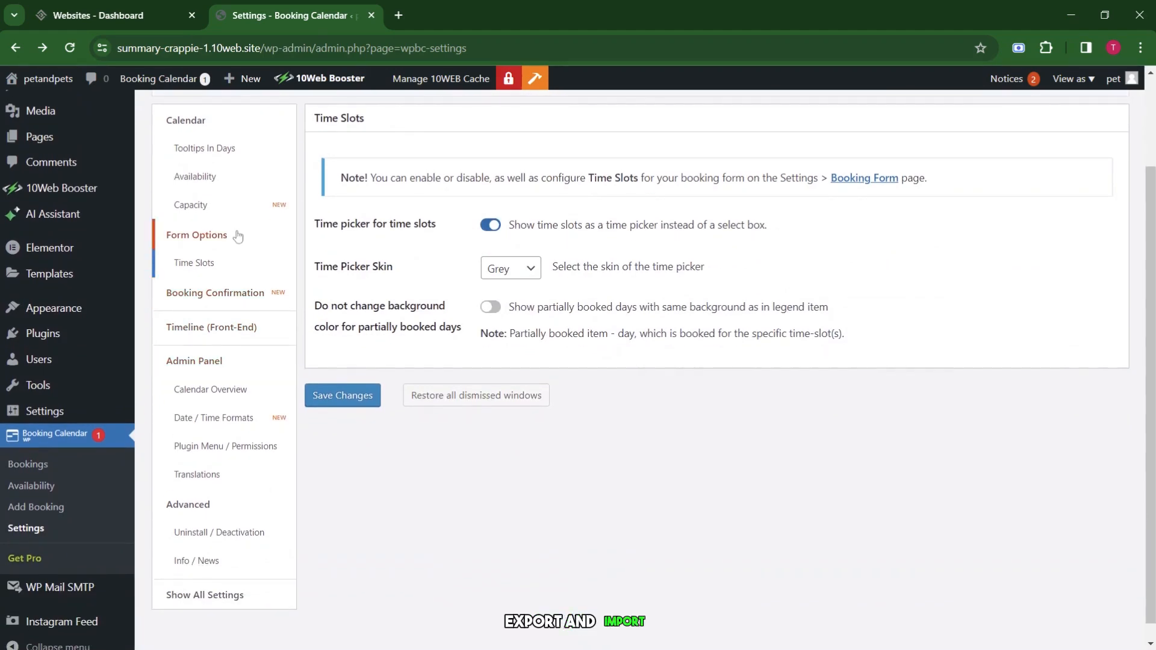
# View the Capacity, Availability, Tooltips In Days, Calendar and Advanced sections.
pyautogui.click(232, 207)
pyautogui.scroll(2, 469, 349)
pyautogui.click(212, 293)
pyautogui.click(224, 152)
pyautogui.click(213, 122)
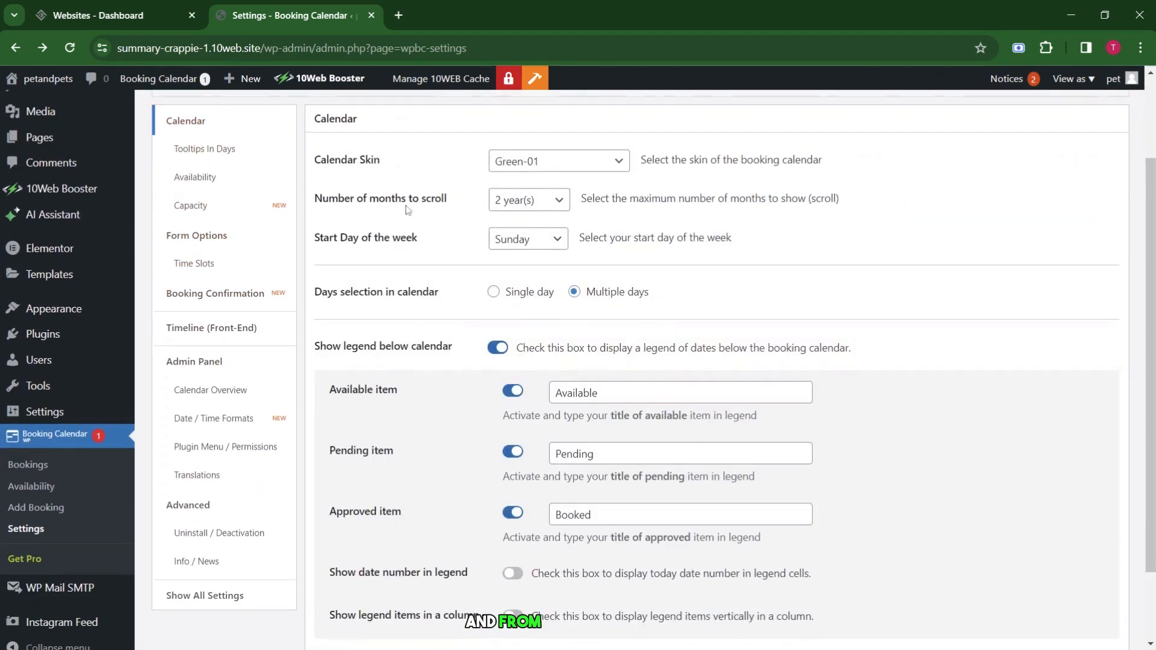
pyautogui.scroll(-2, 406, 210)
pyautogui.click(208, 422)
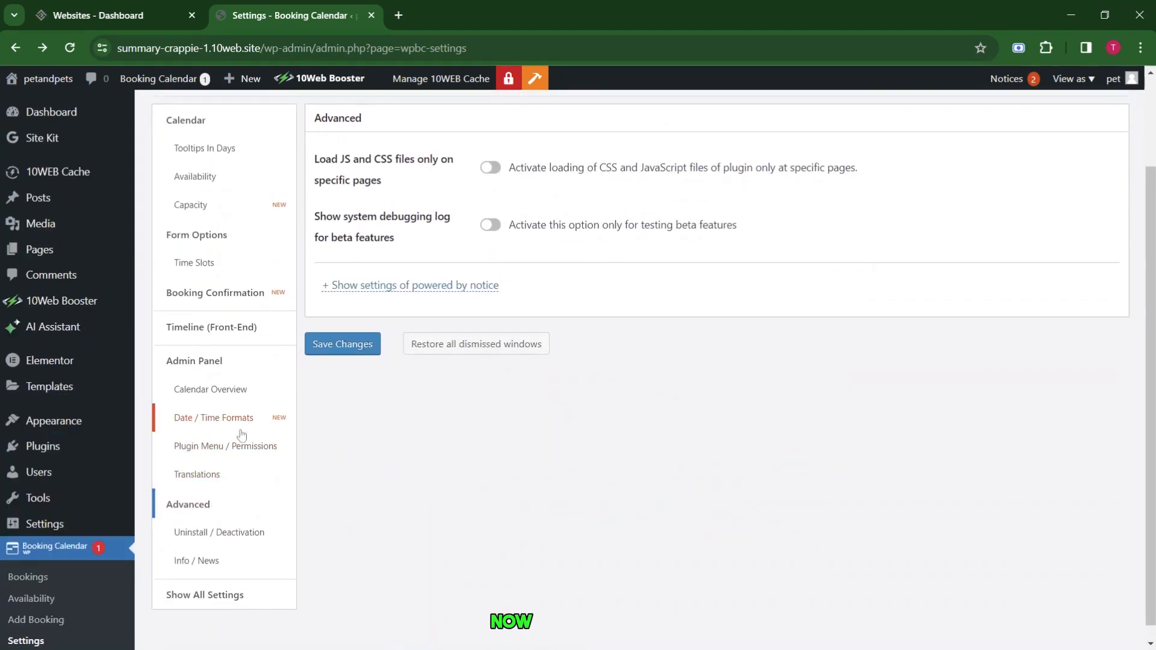
# Display all Booking Calendar settings at once, then install the BetterDocs knowledge base plugin.
pyautogui.click(203, 598)
pyautogui.scroll(-10, 443, 292)
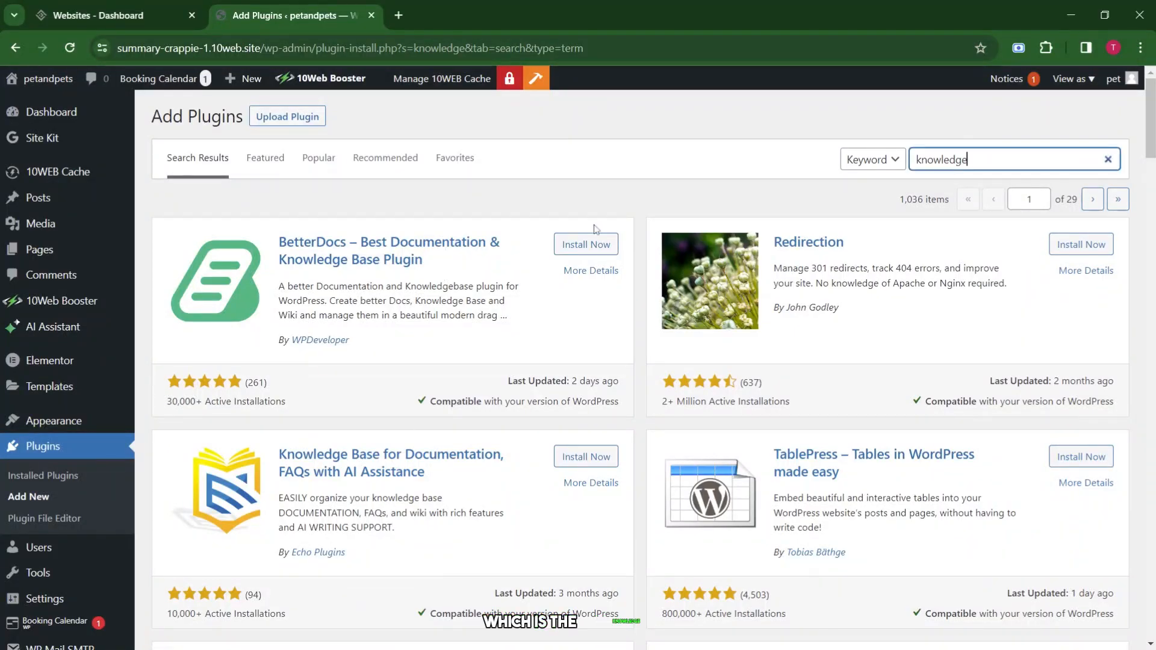
pyautogui.click(594, 243)
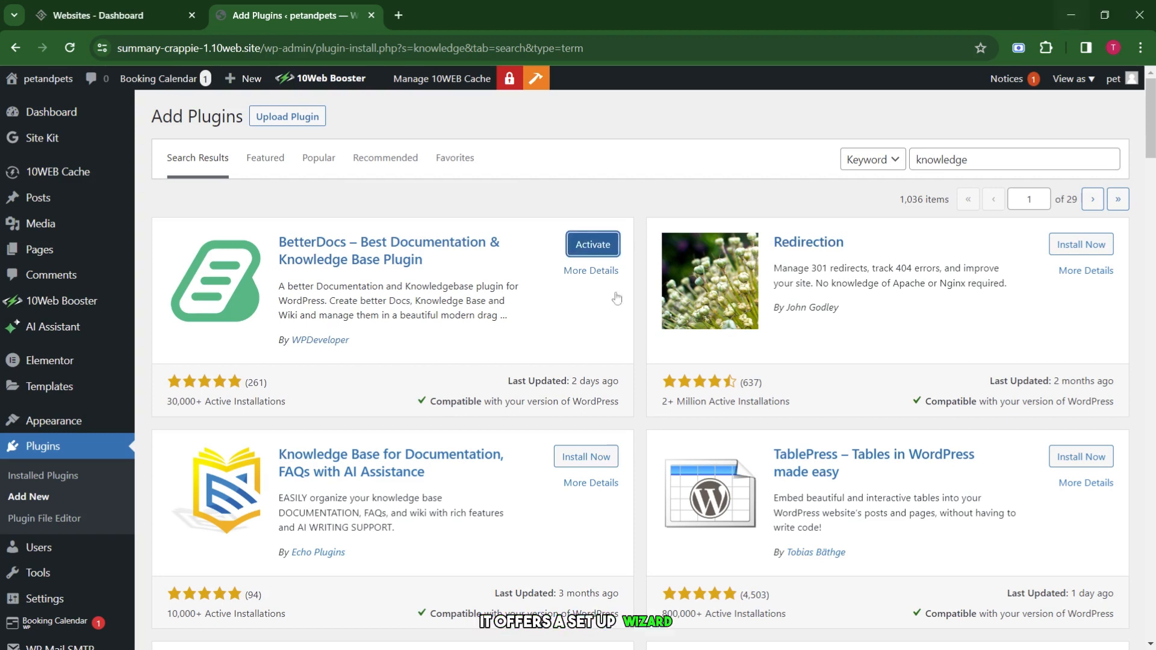
# Activate BetterDocs and run its Quick Setup wizard to Finish, keeping default page and content settings.
pyautogui.click(596, 244)
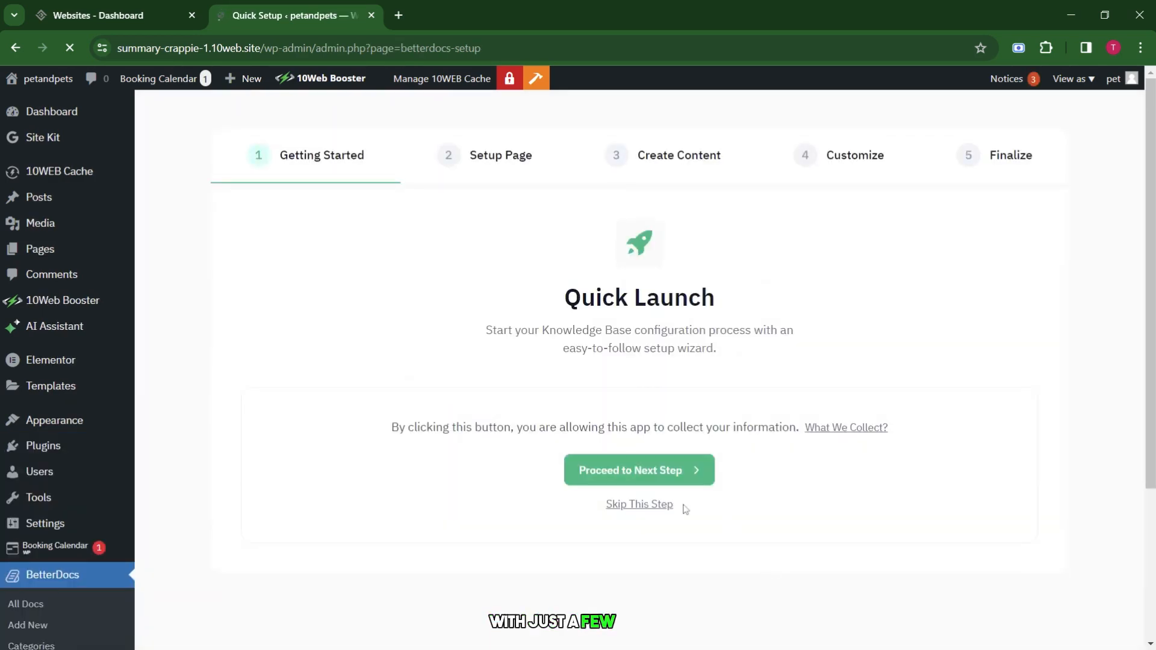
pyautogui.click(657, 504)
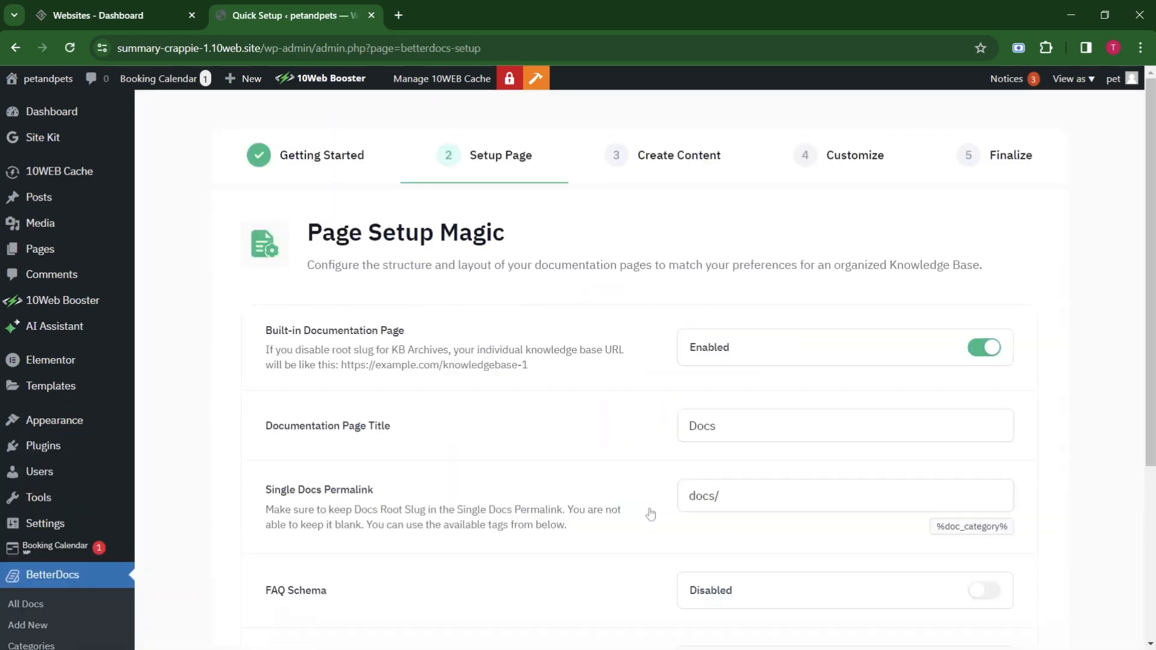
pyautogui.scroll(-4, 579, 414)
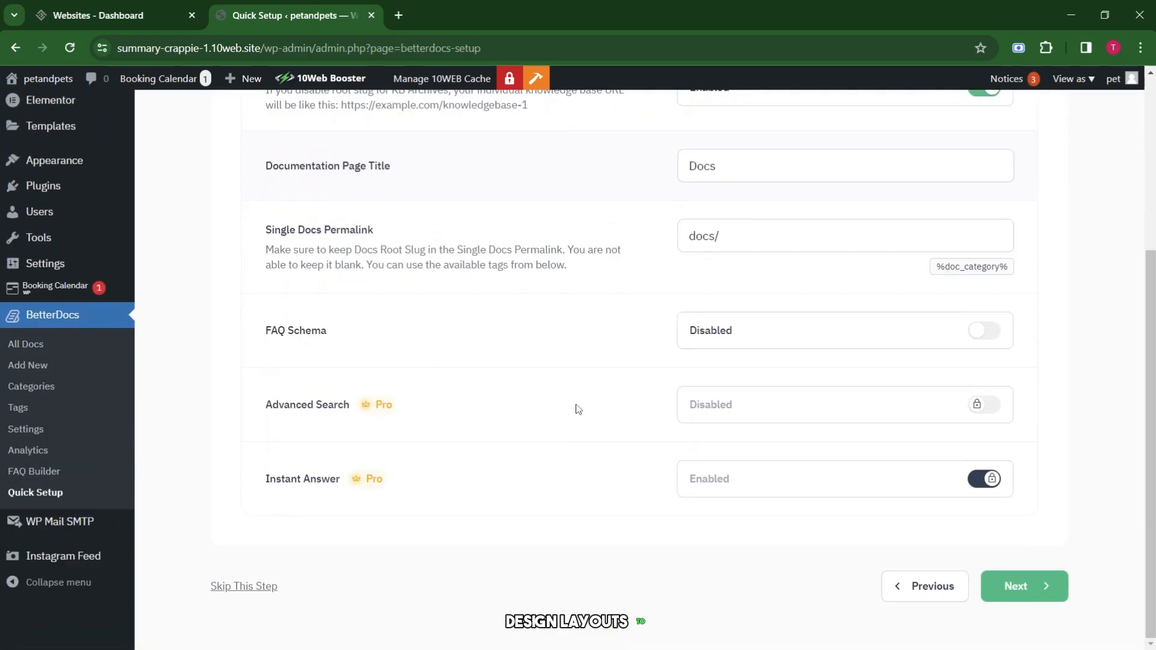
pyautogui.scroll(4, 578, 409)
pyautogui.scroll(-4, 607, 395)
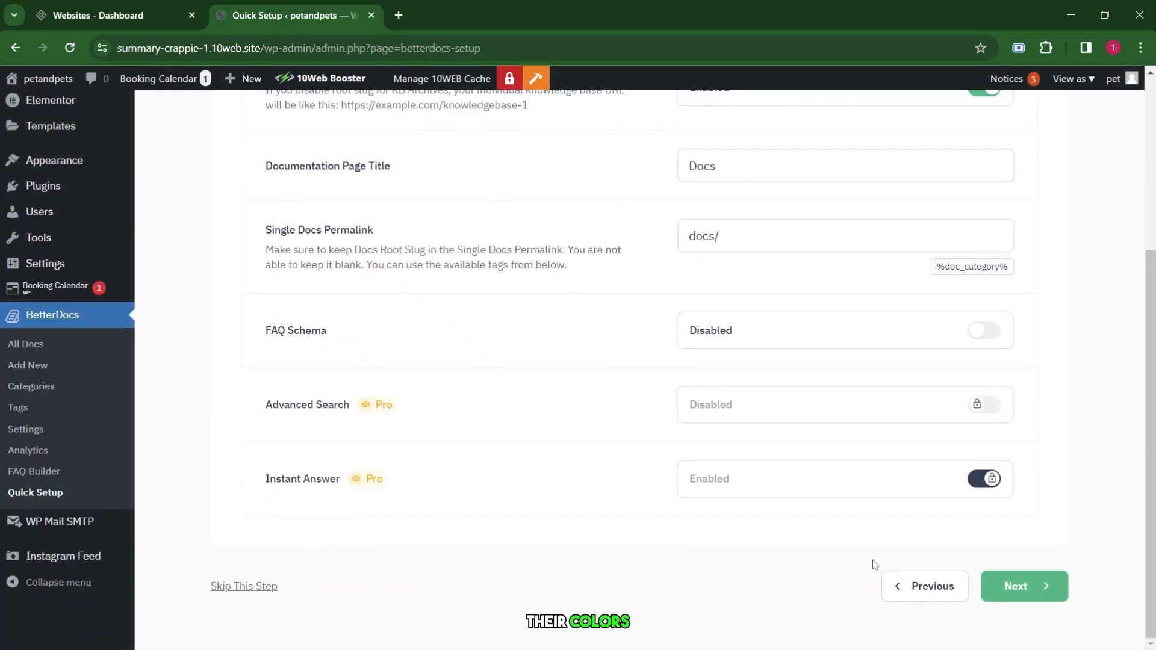
pyautogui.click(1013, 598)
pyautogui.scroll(-4, 1087, 611)
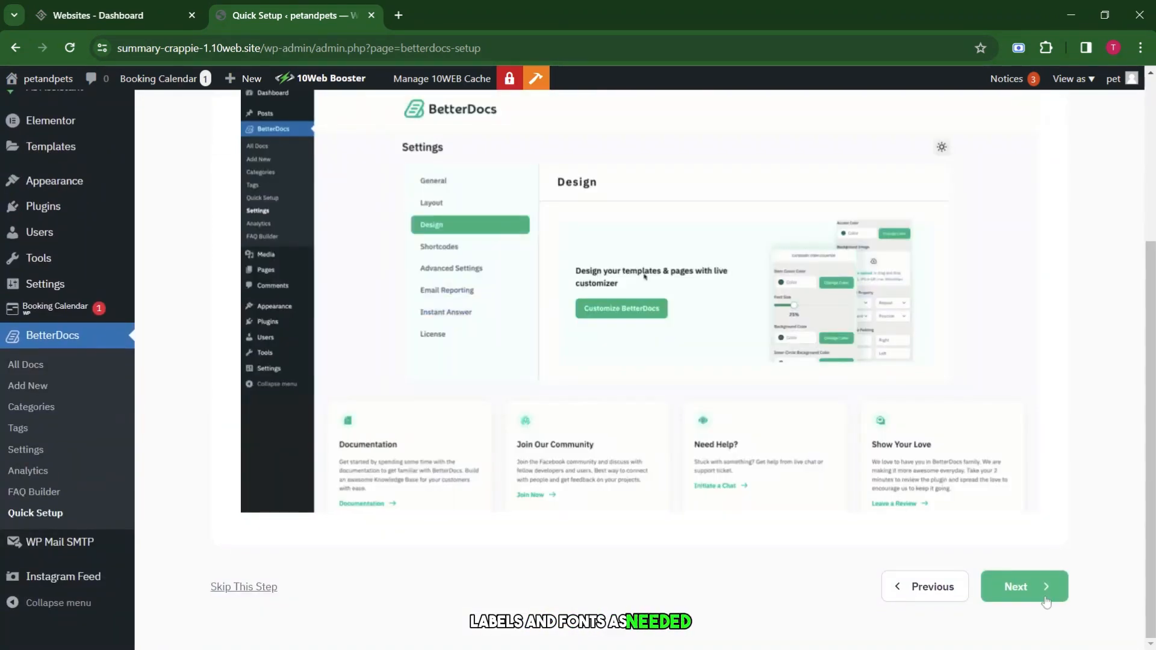
pyautogui.click(1044, 596)
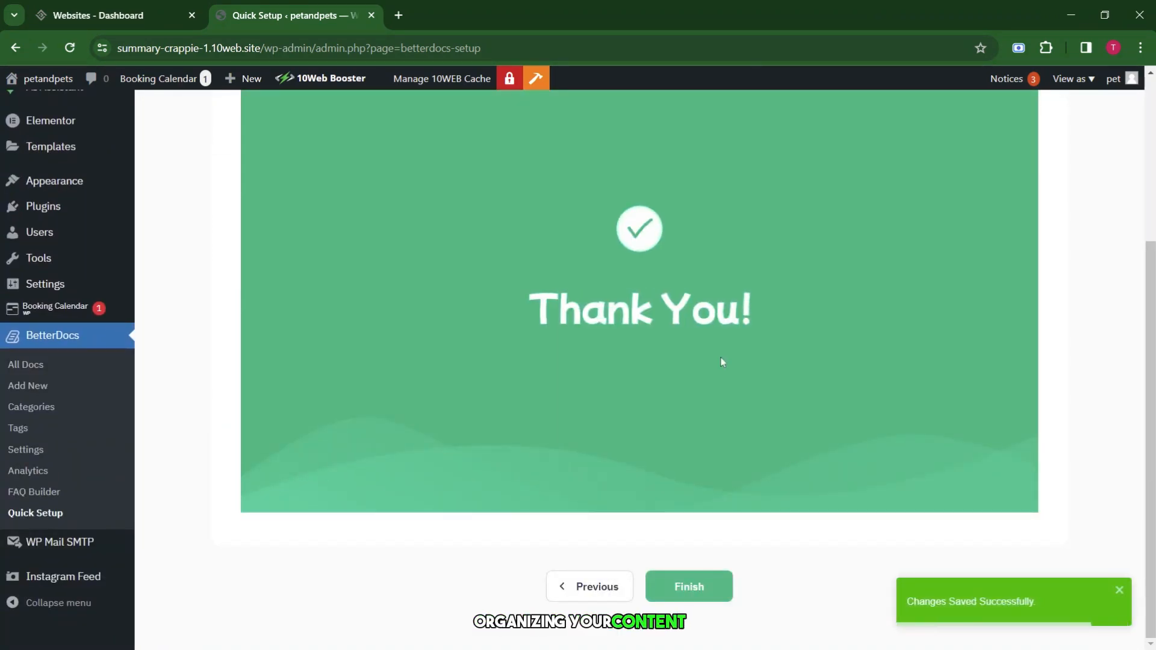
pyautogui.scroll(-2, 895, 507)
pyautogui.scroll(-3, 895, 507)
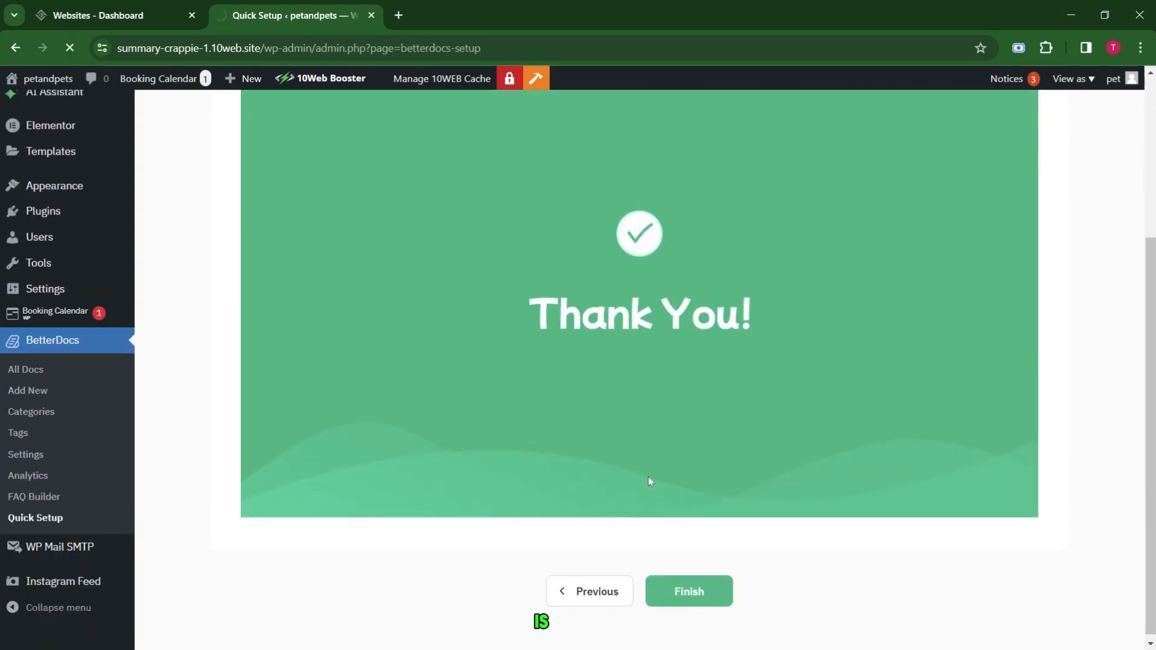
pyautogui.click(686, 591)
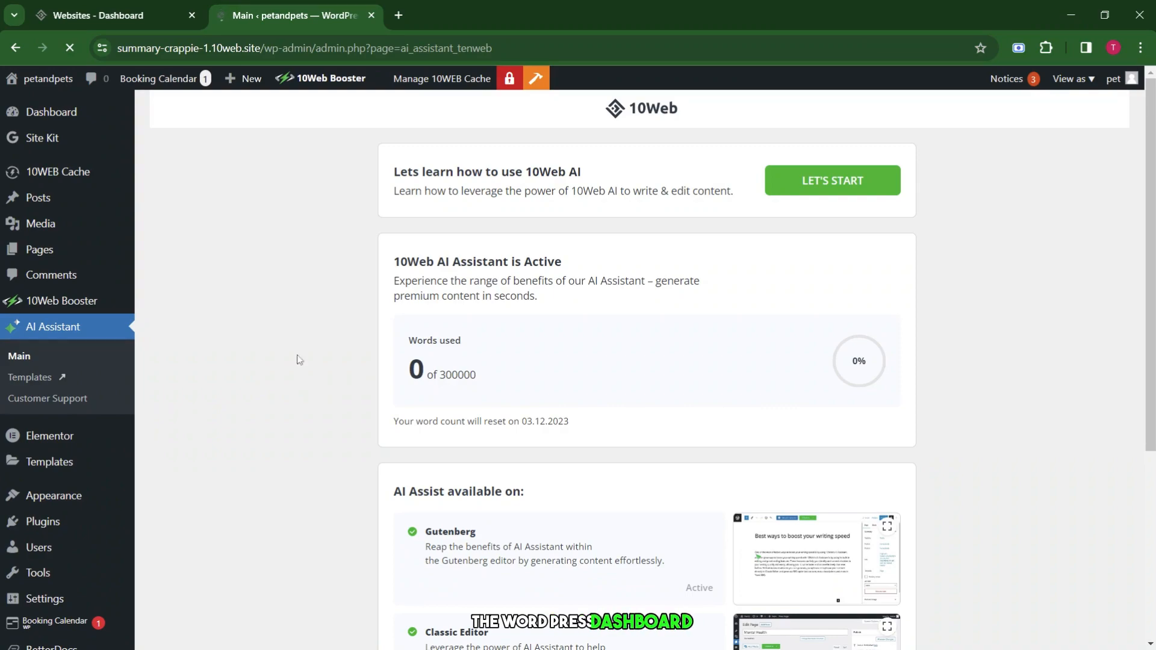
# Open BetterDocs' Settings from the Installed Plugins list.
pyautogui.moveTo(42, 521)
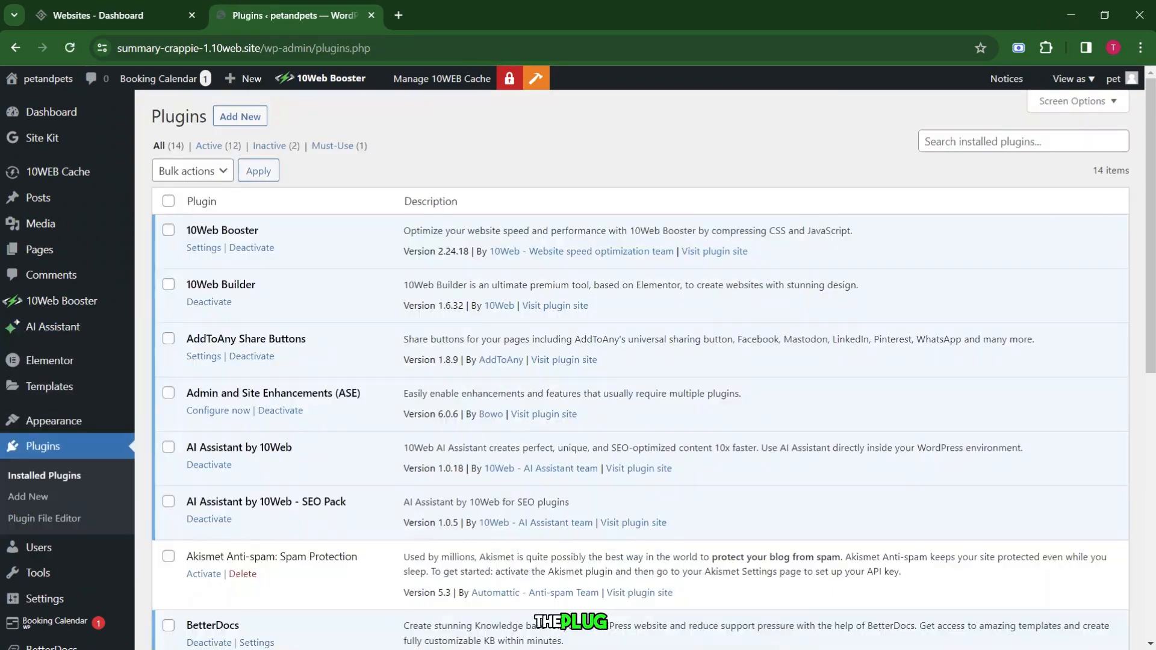
pyautogui.scroll(-8, 355, 471)
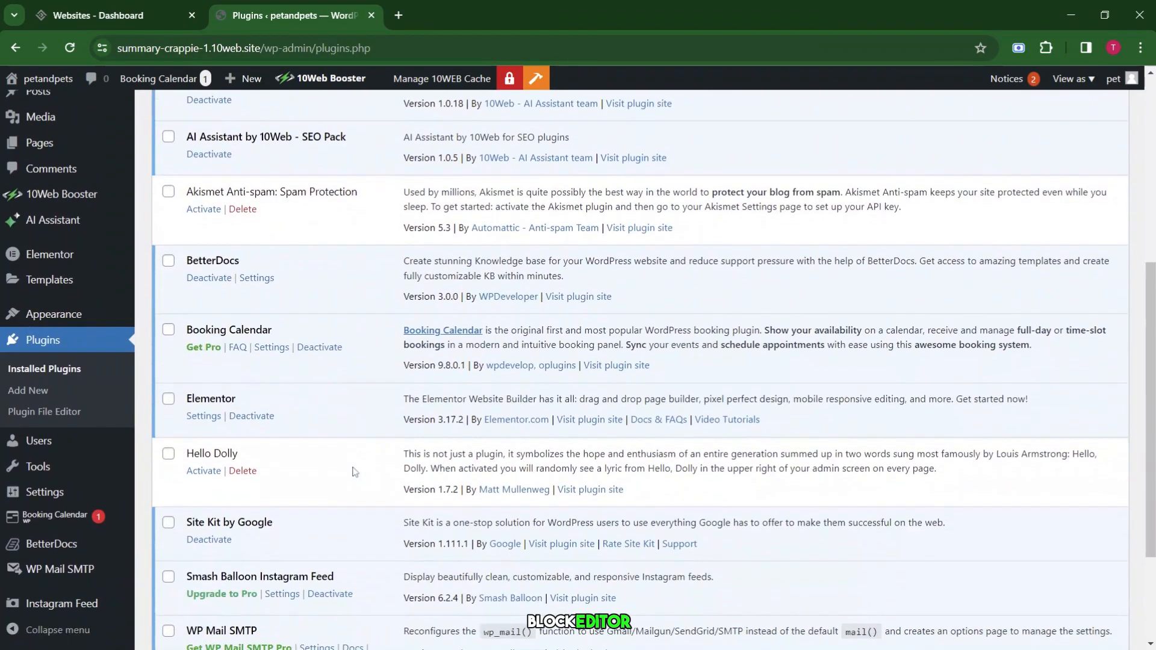
pyautogui.scroll(3, 354, 472)
pyautogui.scroll(1, 354, 471)
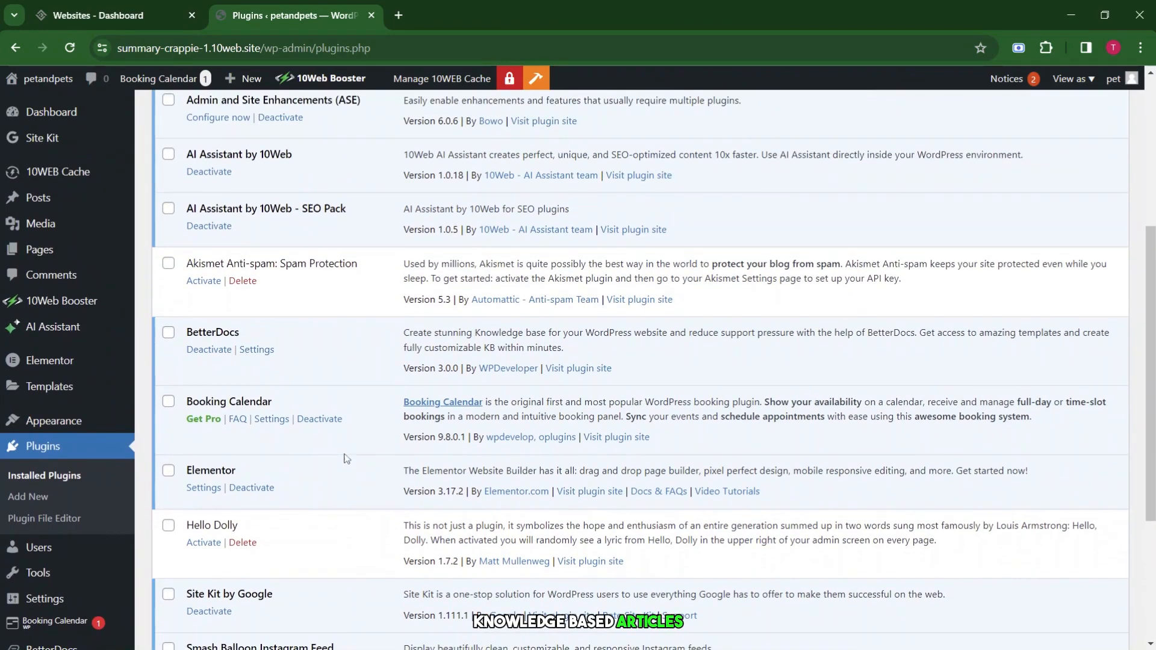
pyautogui.click(255, 351)
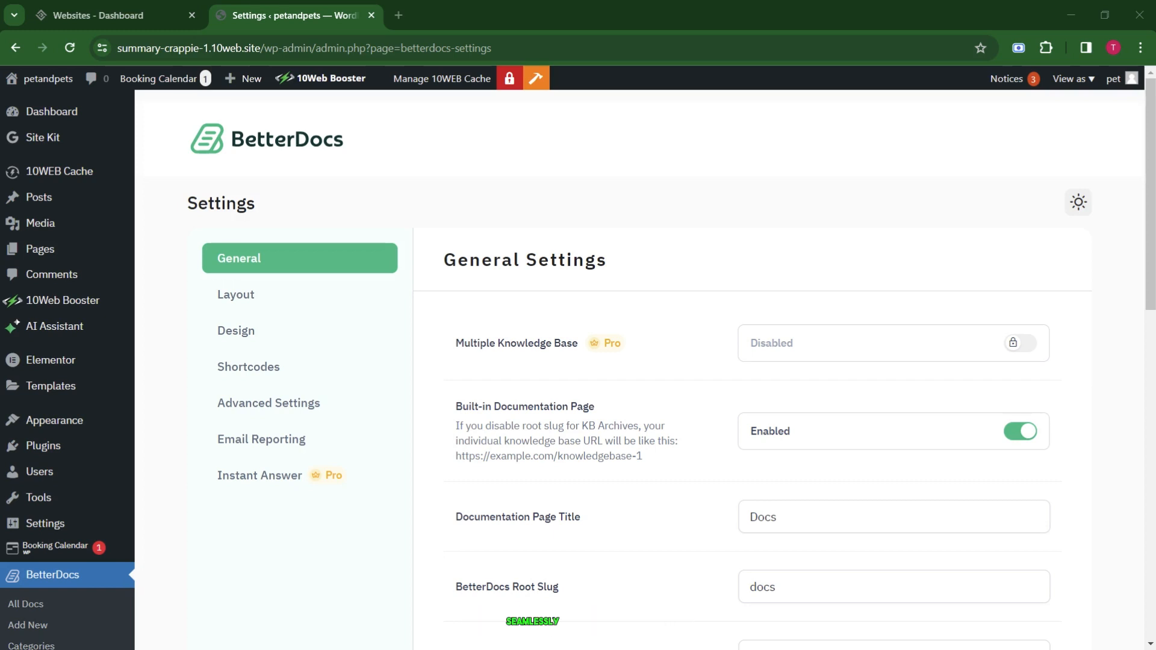
# Browse BetterDocs' Instant Answer, Email Reporting and Advanced Settings tabs.
pyautogui.scroll(-14, 653, 373)
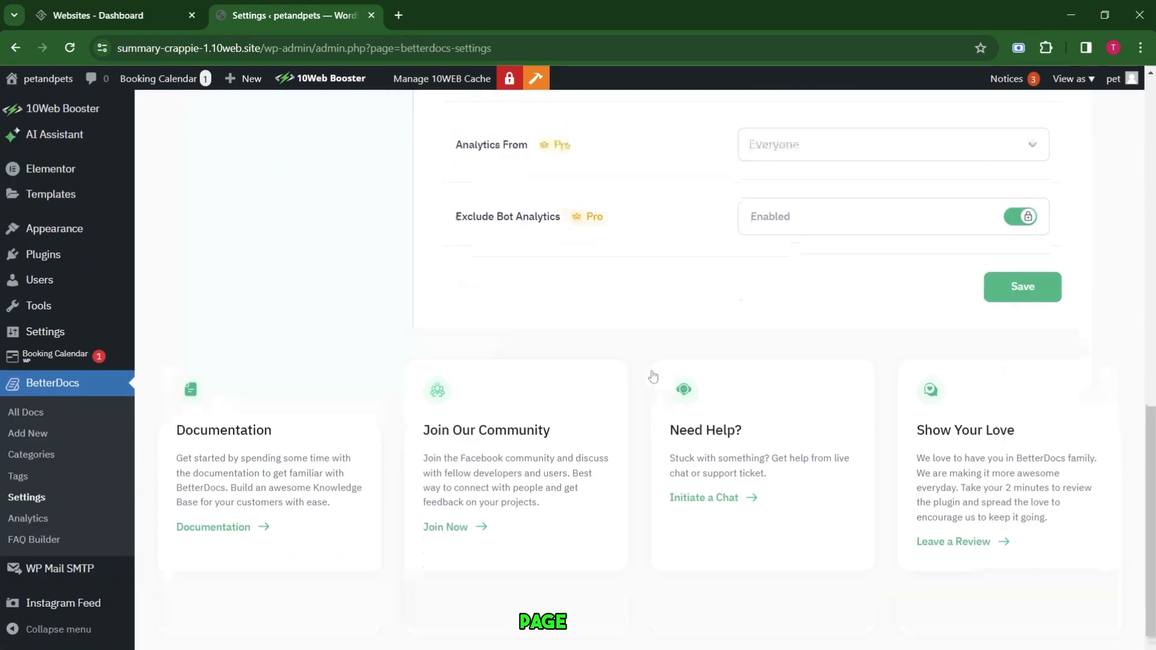
pyautogui.scroll(4, 652, 373)
pyautogui.scroll(1, 650, 374)
pyautogui.scroll(-4, 650, 374)
pyautogui.scroll(10, 650, 374)
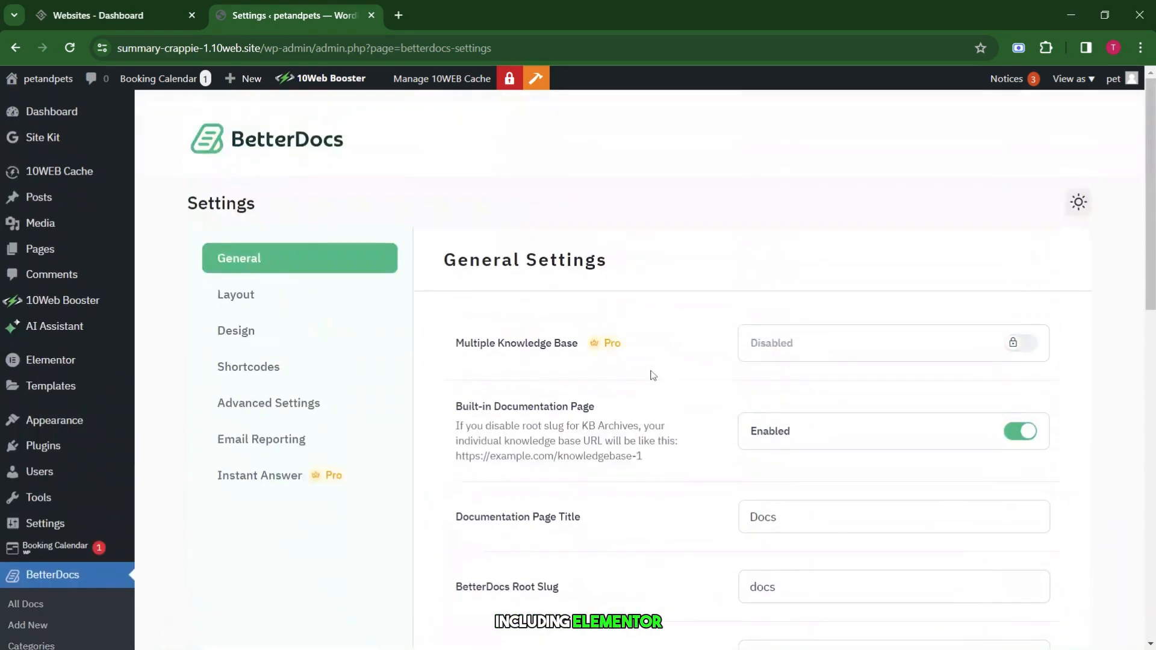
pyautogui.click(306, 475)
pyautogui.click(310, 439)
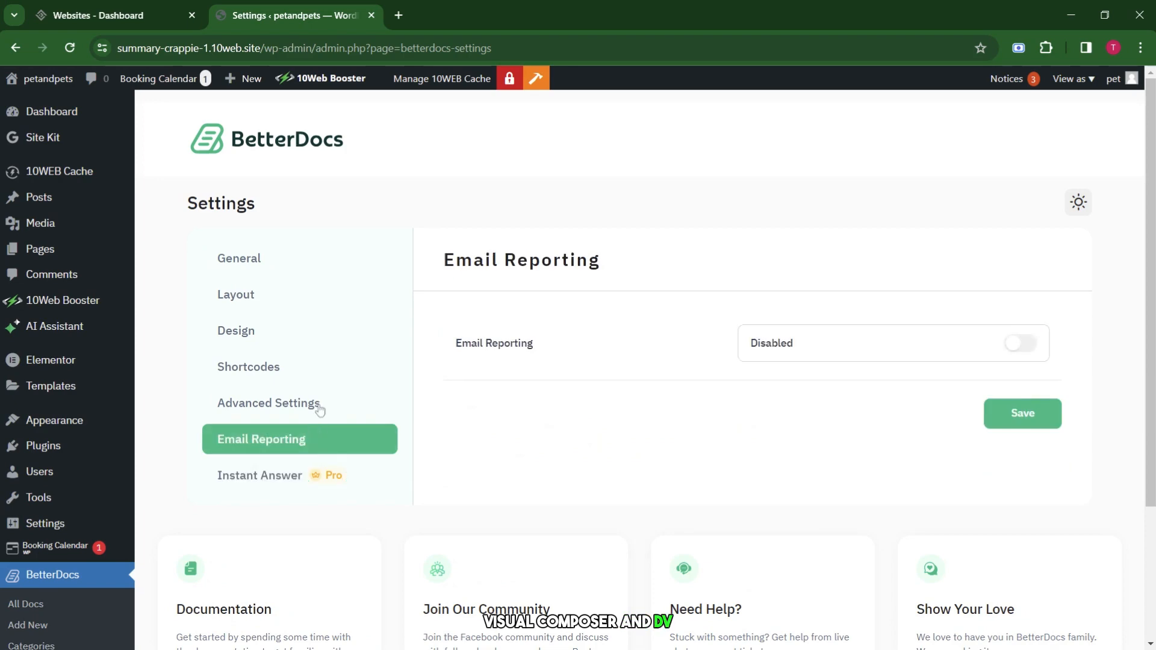
pyautogui.click(313, 405)
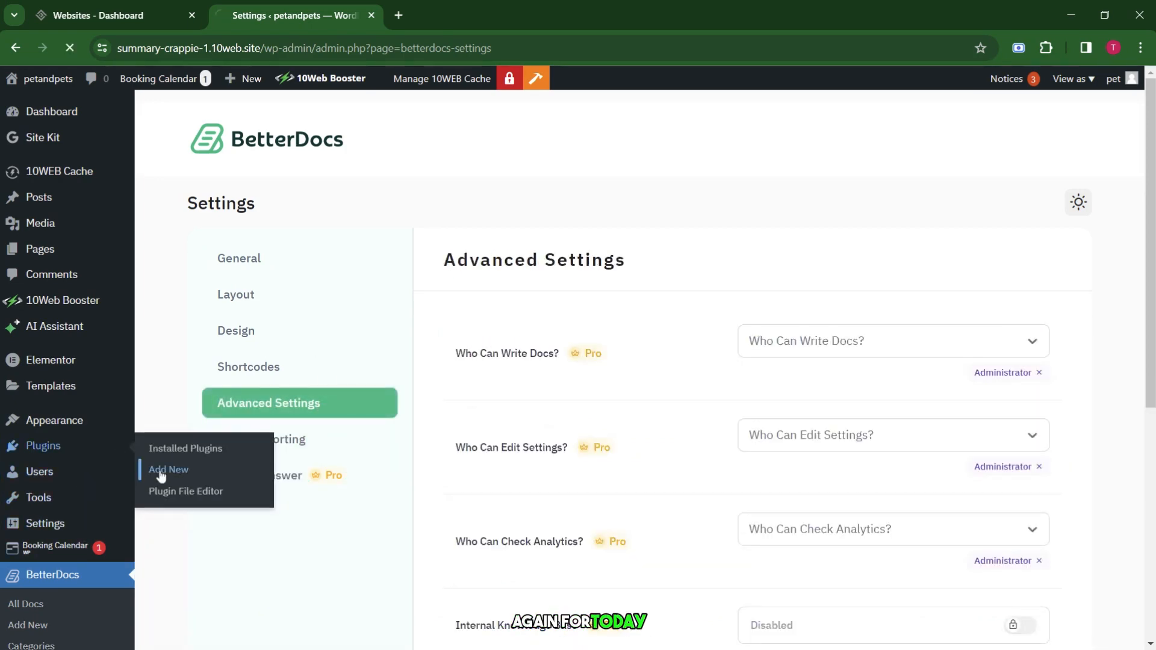
# Search Add Plugins for Connections and install the Connections Business Directory plugin.
pyautogui.click(158, 472)
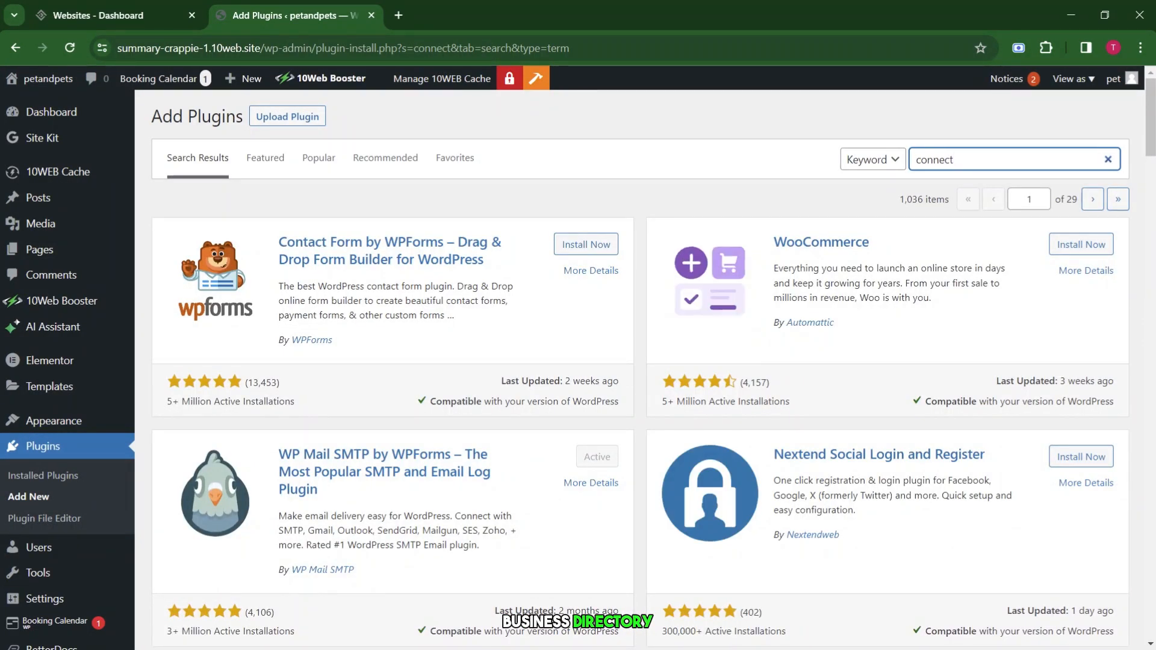
pyautogui.write('ions')
pyautogui.click(579, 243)
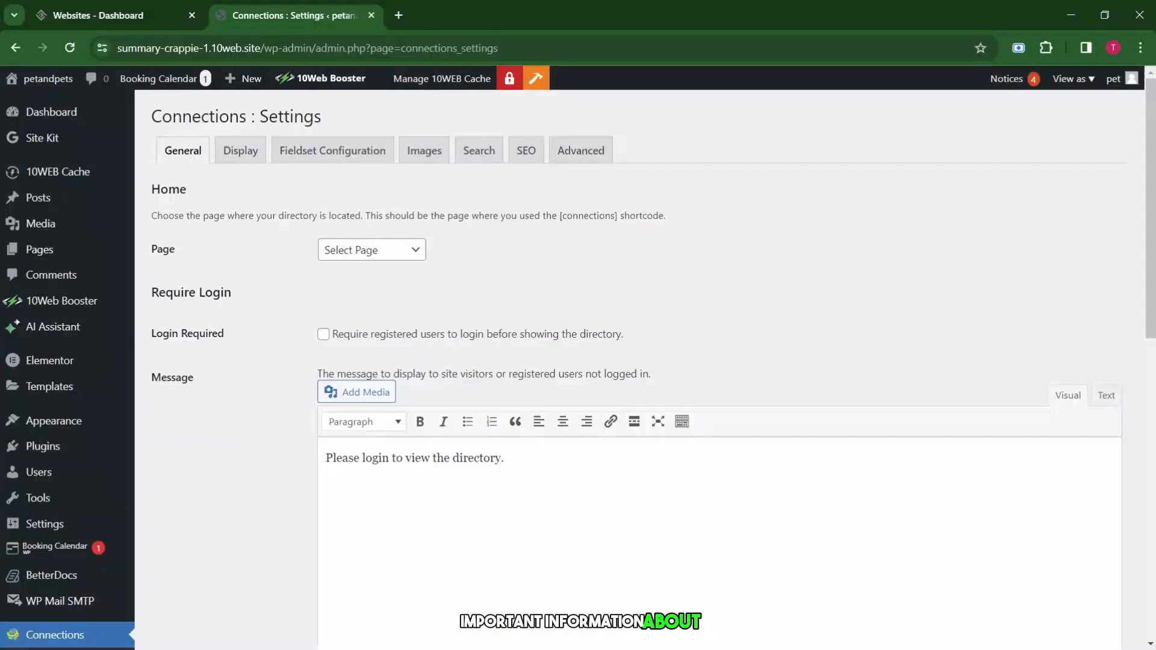
# Review the Connections Display settings, then scroll through the Fieldset Configuration options.
pyautogui.click(247, 146)
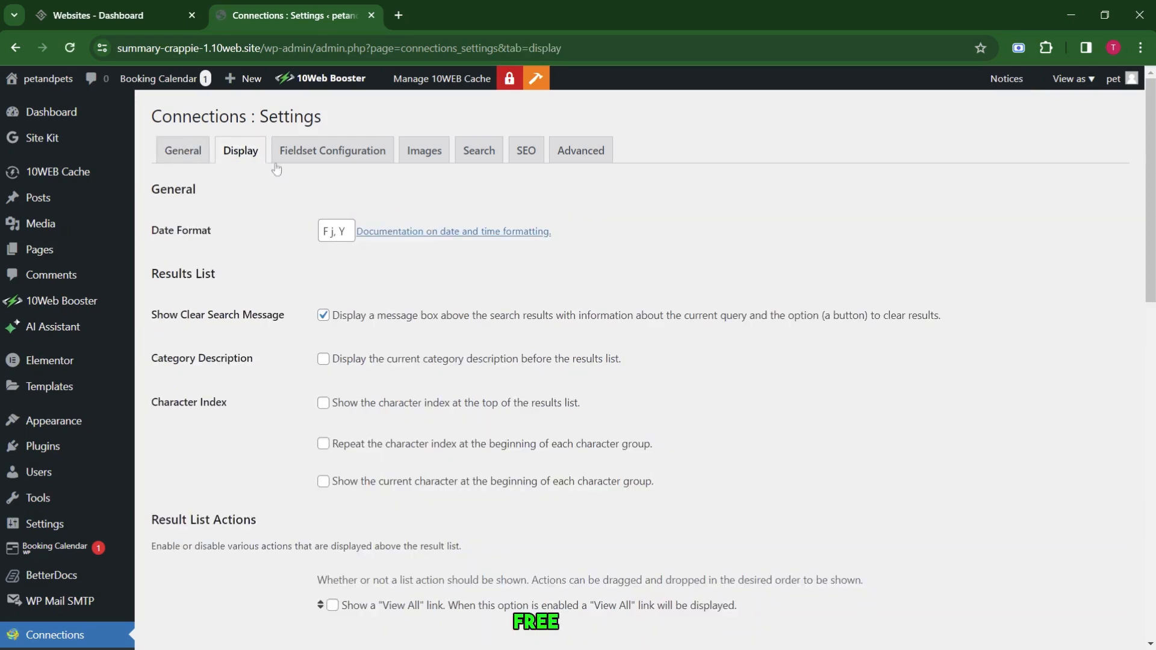
pyautogui.scroll(-12, 345, 351)
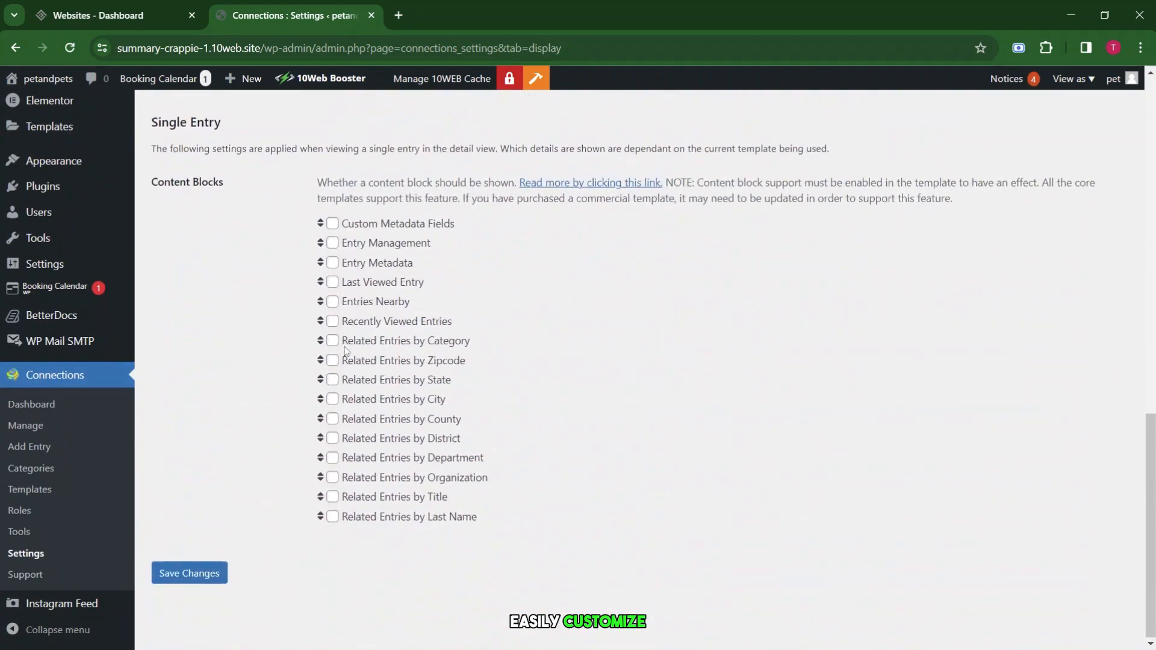
pyautogui.scroll(12, 345, 351)
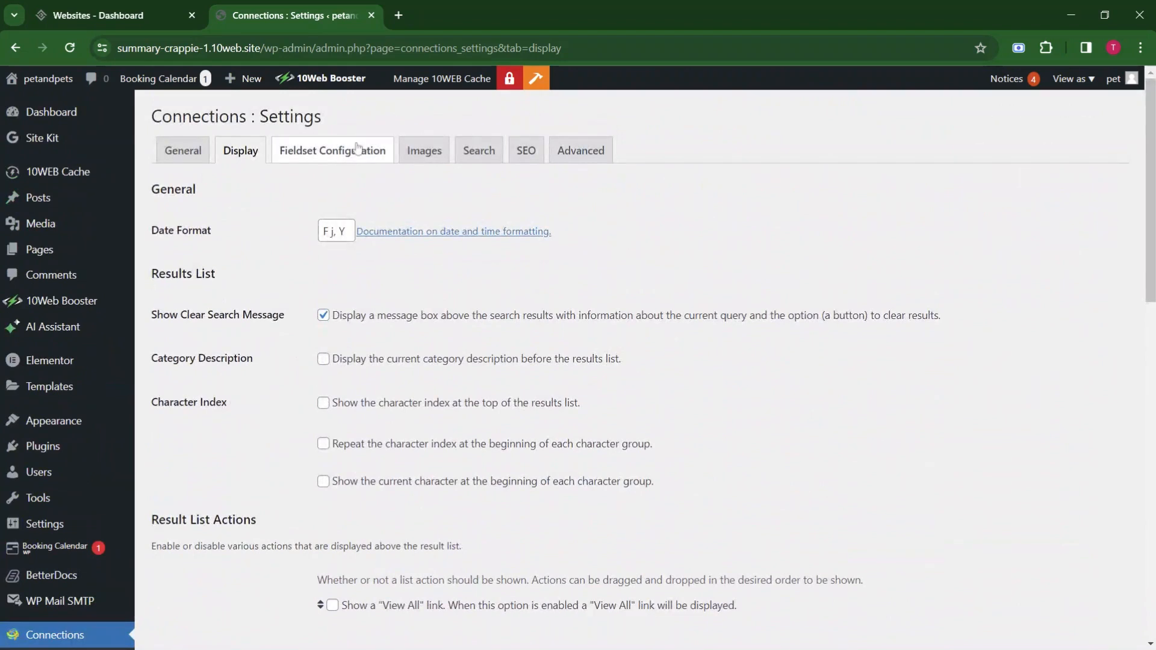
pyautogui.click(358, 149)
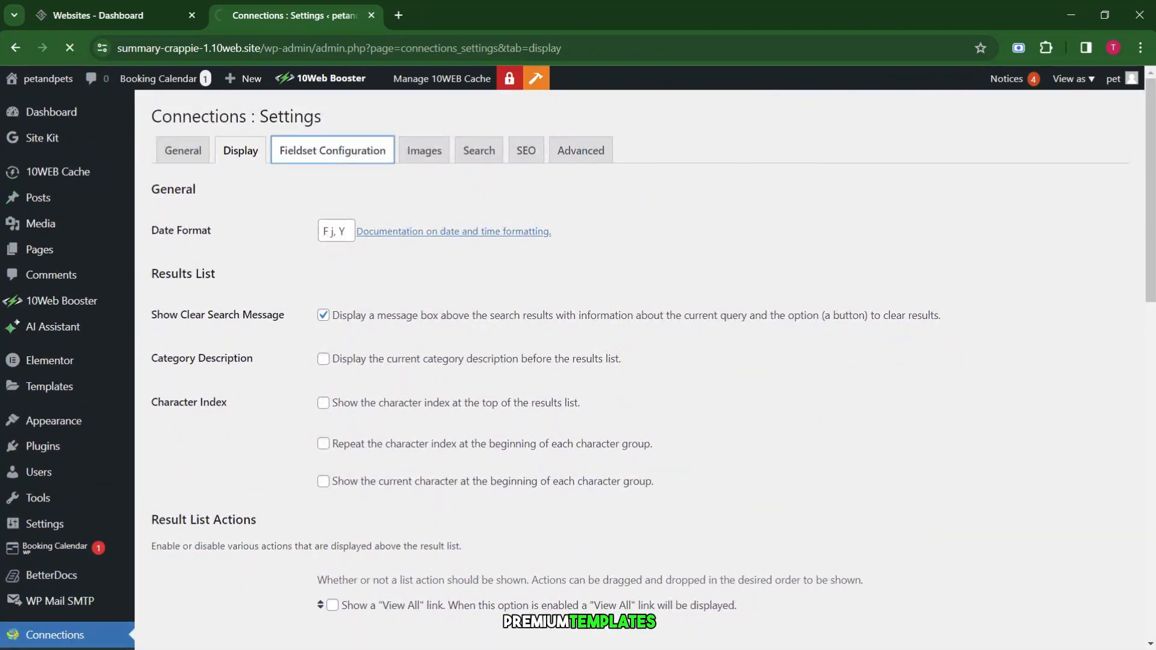
pyautogui.scroll(-10, 402, 219)
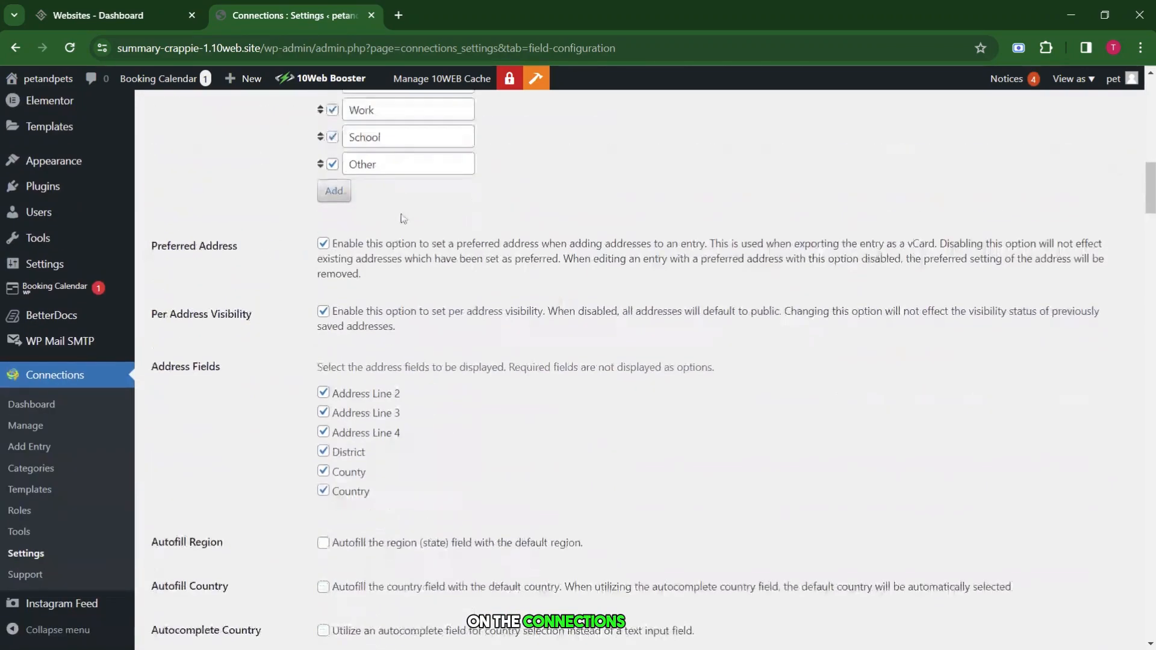
pyautogui.scroll(-10, 403, 218)
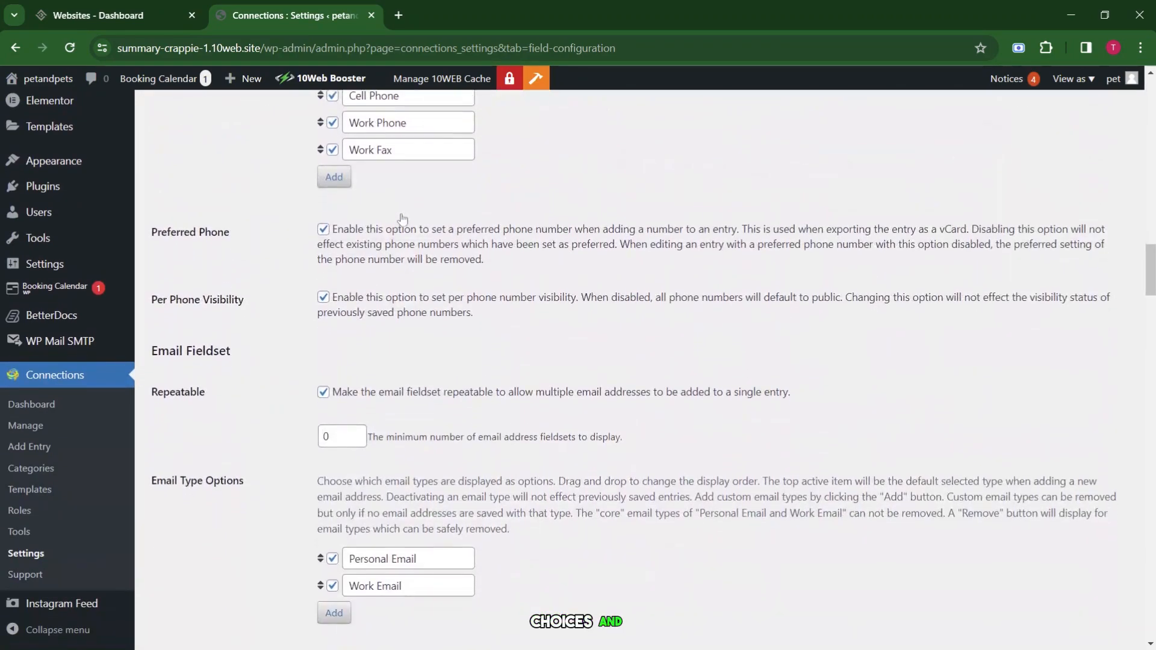
pyautogui.scroll(-10, 402, 218)
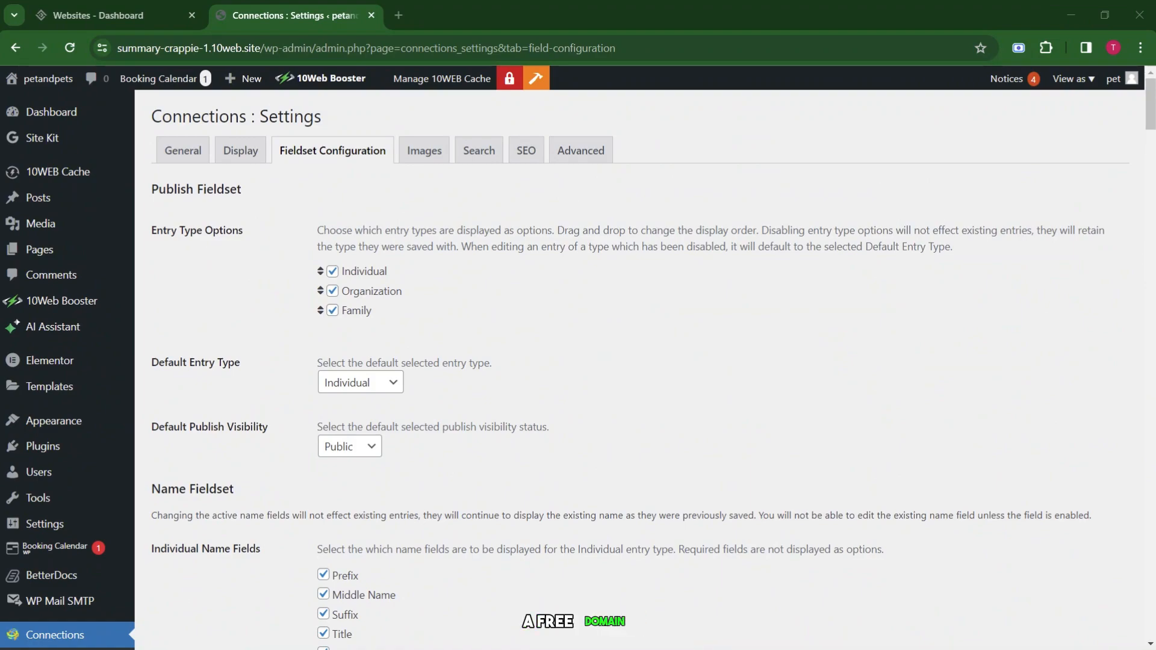
# Search Google for 'googie host' in a new tab and open the GoogieHost website.
pyautogui.hotkey('ctrl', 't')
pyautogui.write('googie')
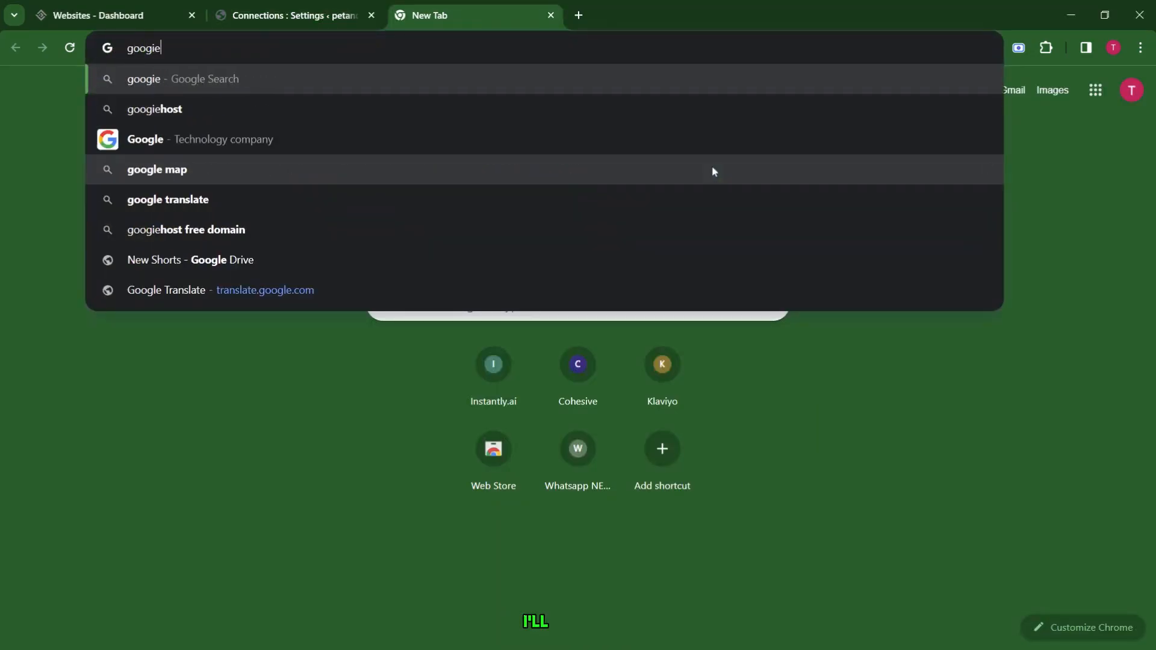
pyautogui.write(' host')
pyautogui.press('Return')
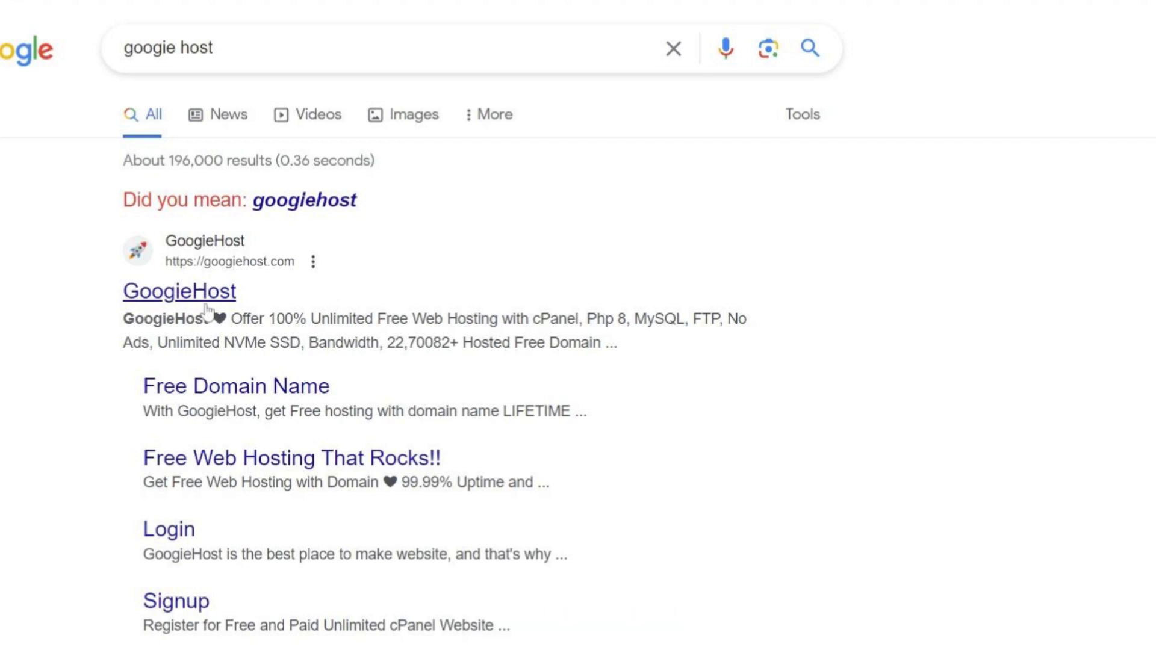
pyautogui.click(206, 304)
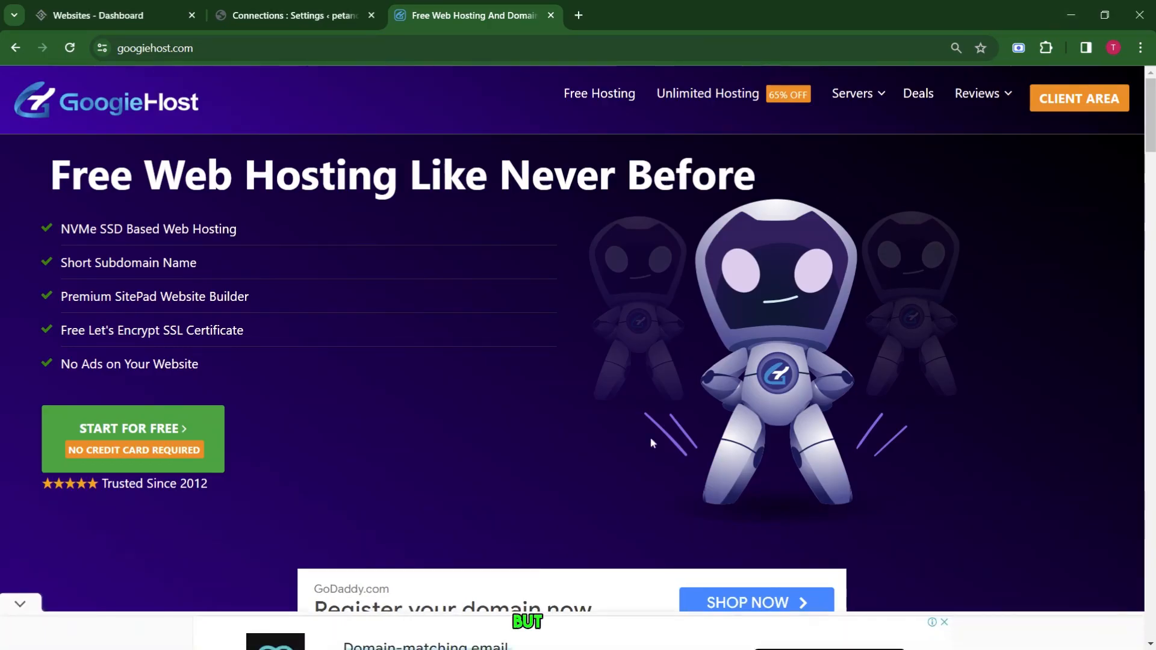
# Browse the GoogieHost homepage and choose free web hosting to reach the hosting plan cards.
pyautogui.scroll(-15, 651, 443)
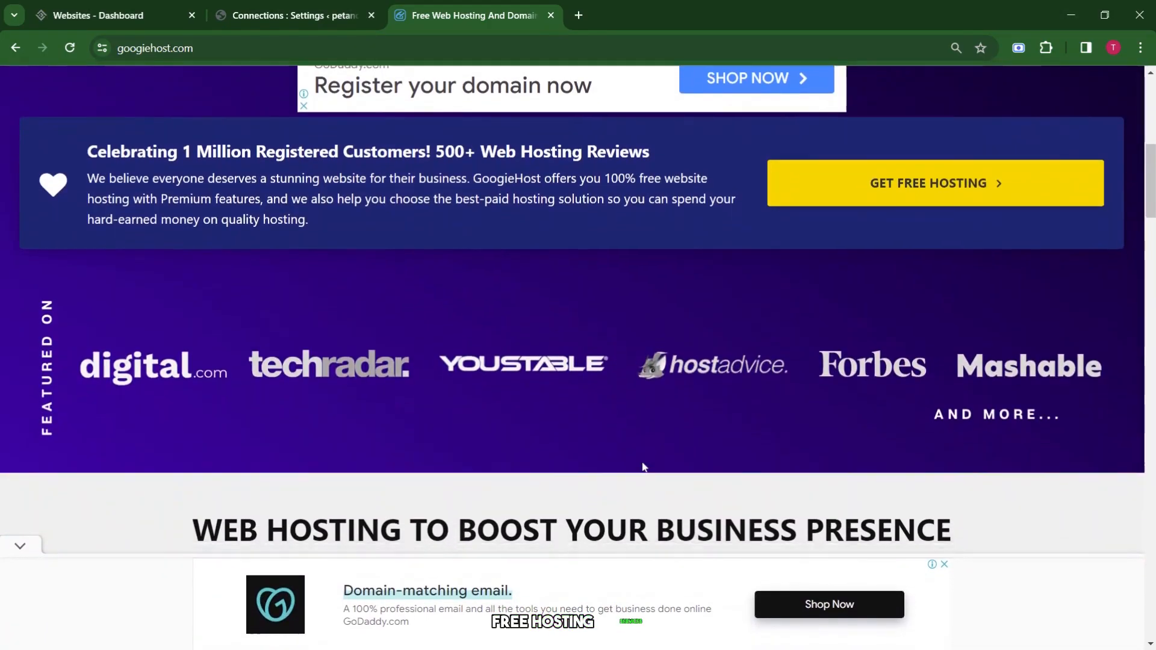
pyautogui.scroll(-6, 642, 466)
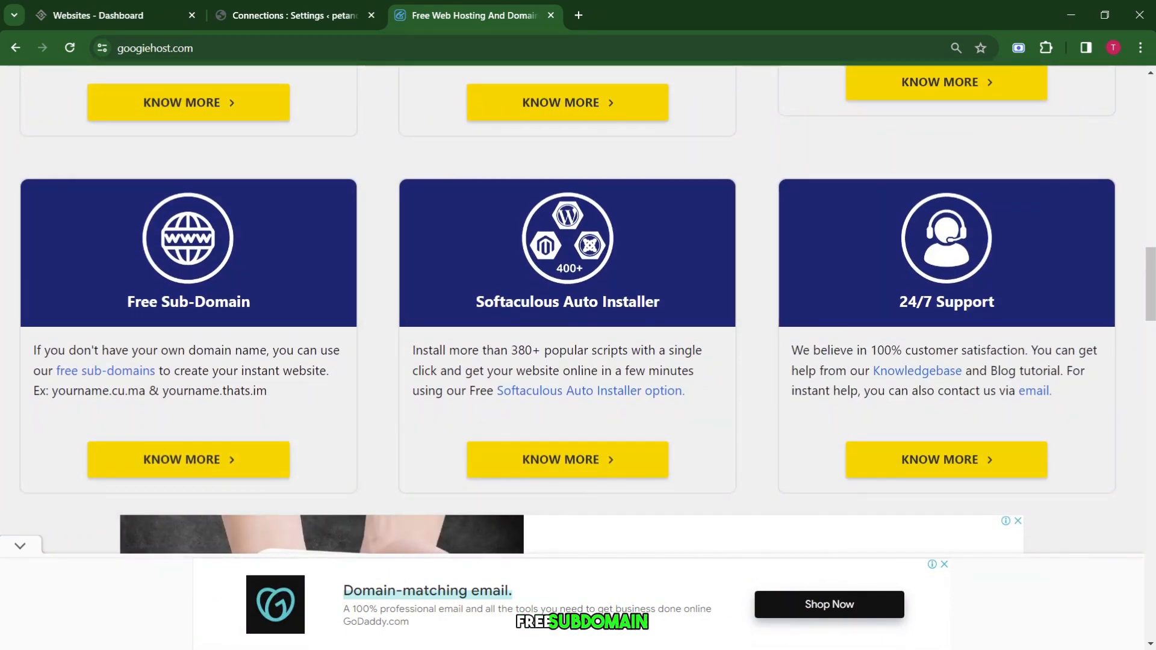
pyautogui.scroll(-2, 945, 271)
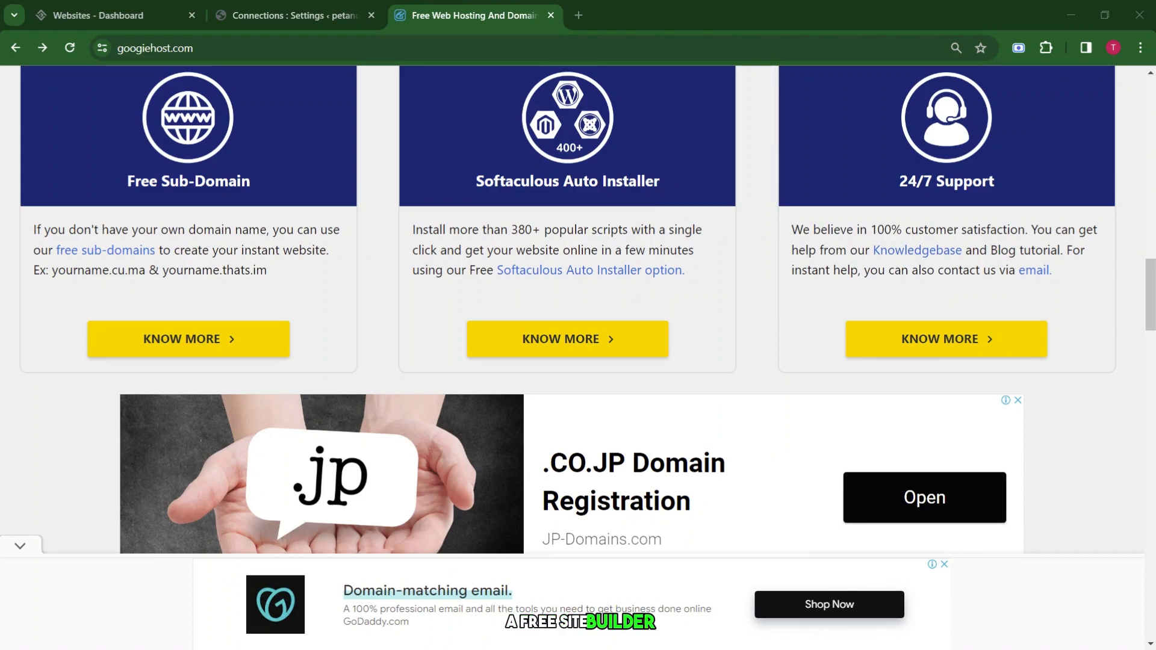
pyautogui.scroll(15, 535, 231)
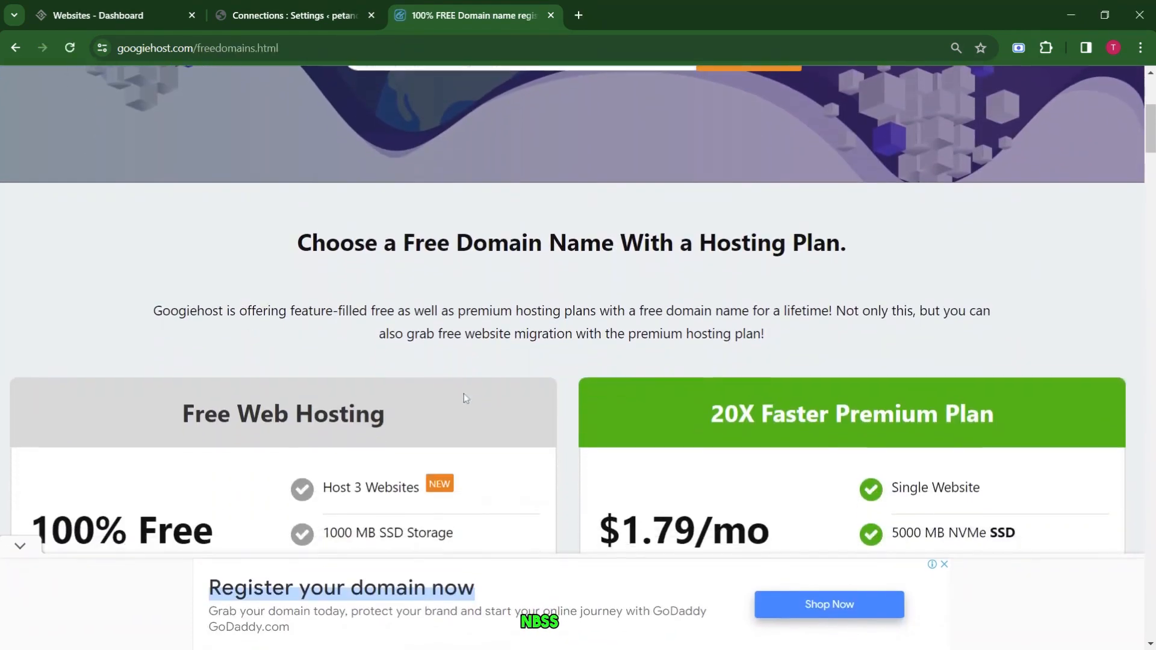
pyautogui.scroll(-4, 463, 393)
pyautogui.click(176, 369)
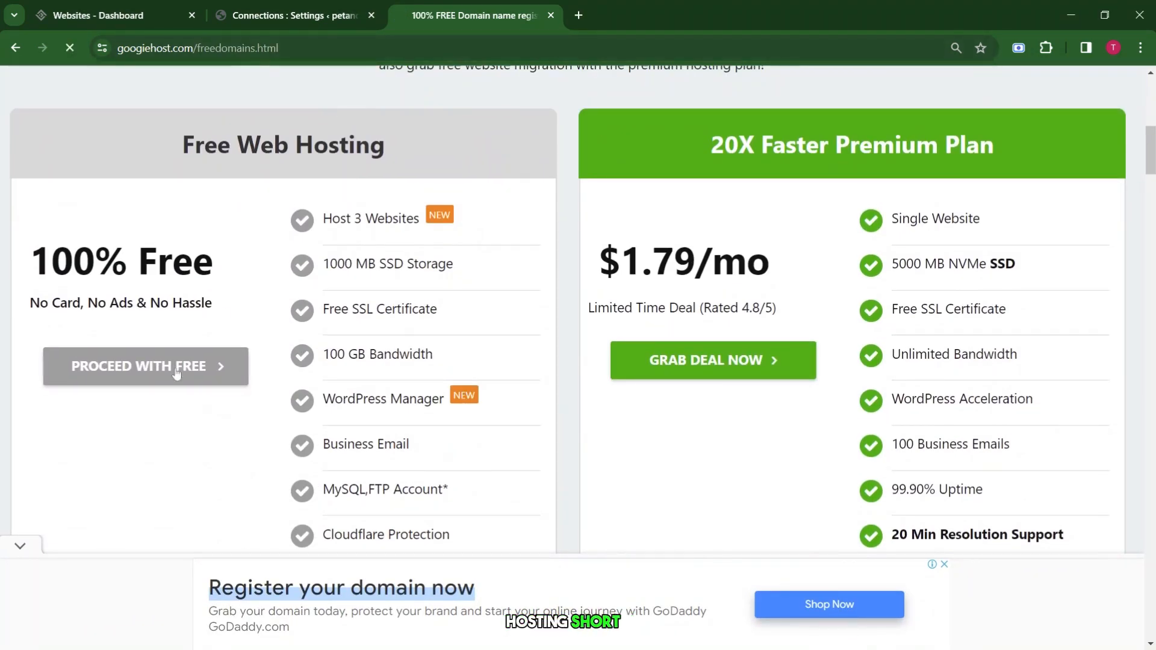
pyautogui.scroll(-12, 387, 408)
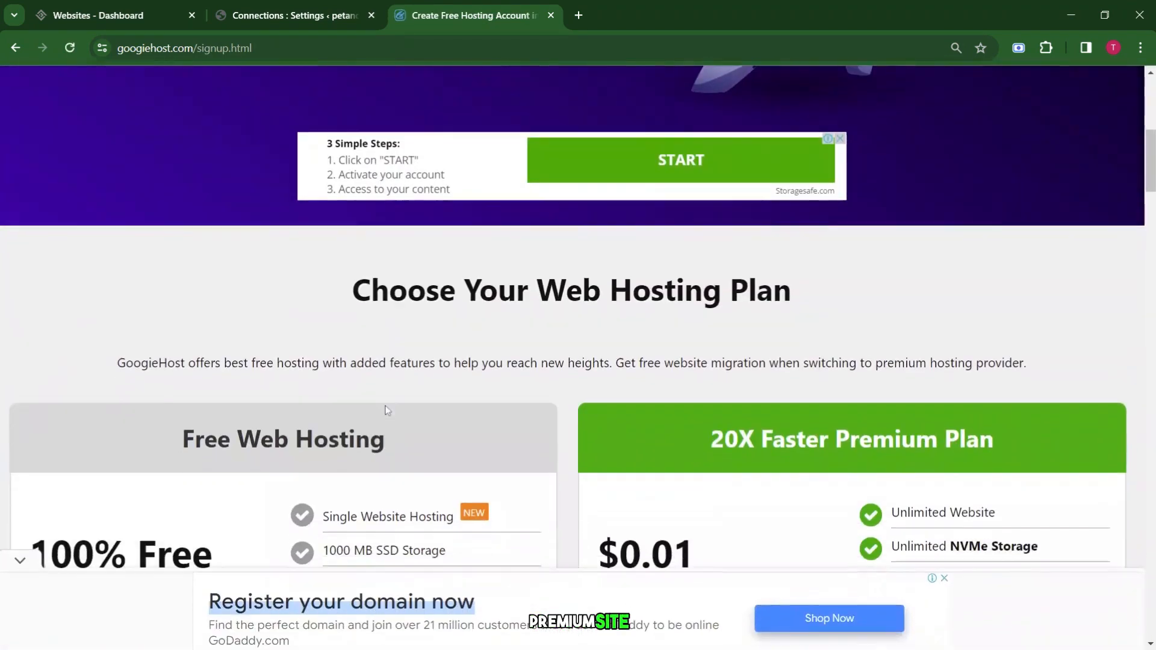
# Proceed with the free plan and check availability of the petsecure GoogieHost subdomain.
pyautogui.click(130, 395)
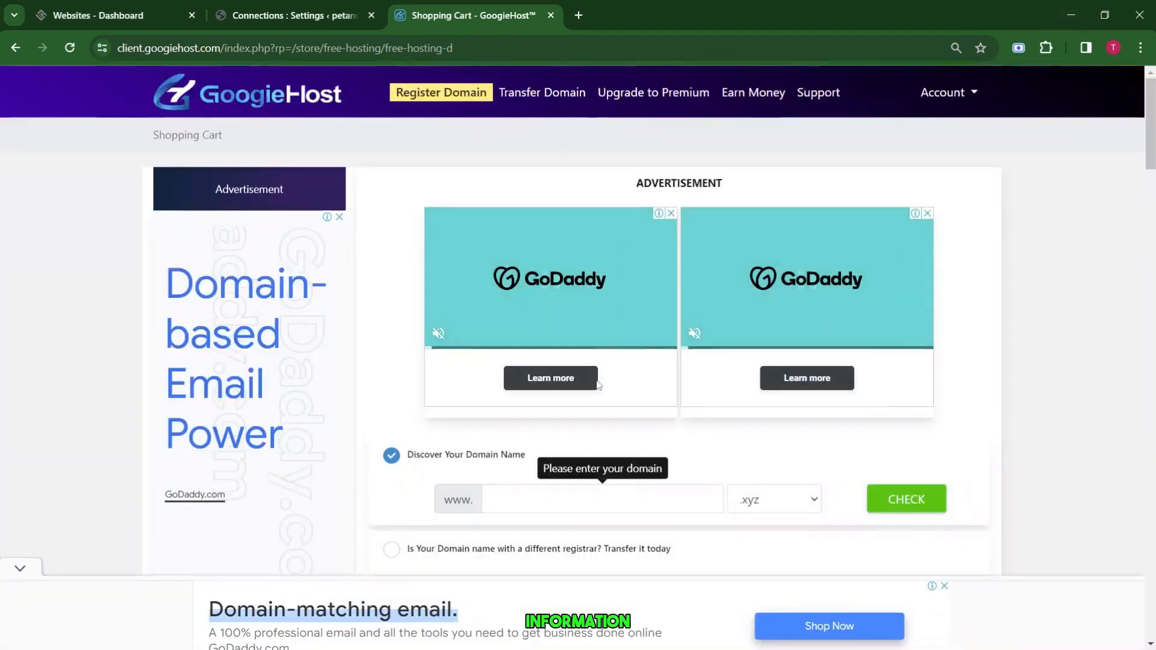
pyautogui.scroll(-4, 597, 387)
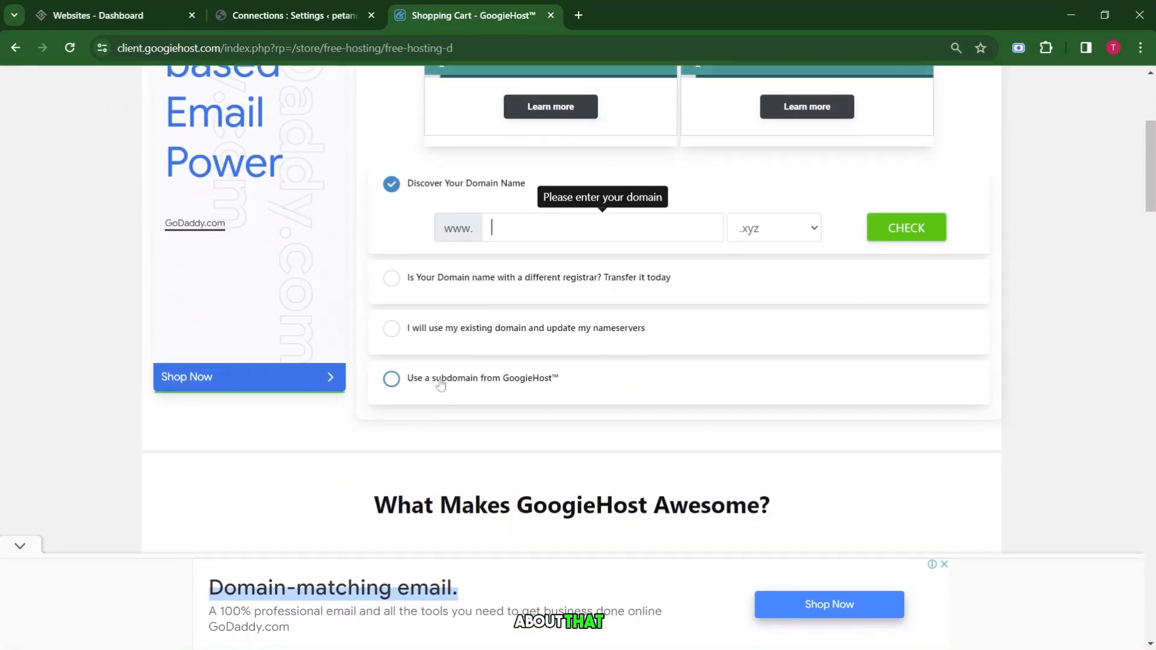
pyautogui.click(469, 380)
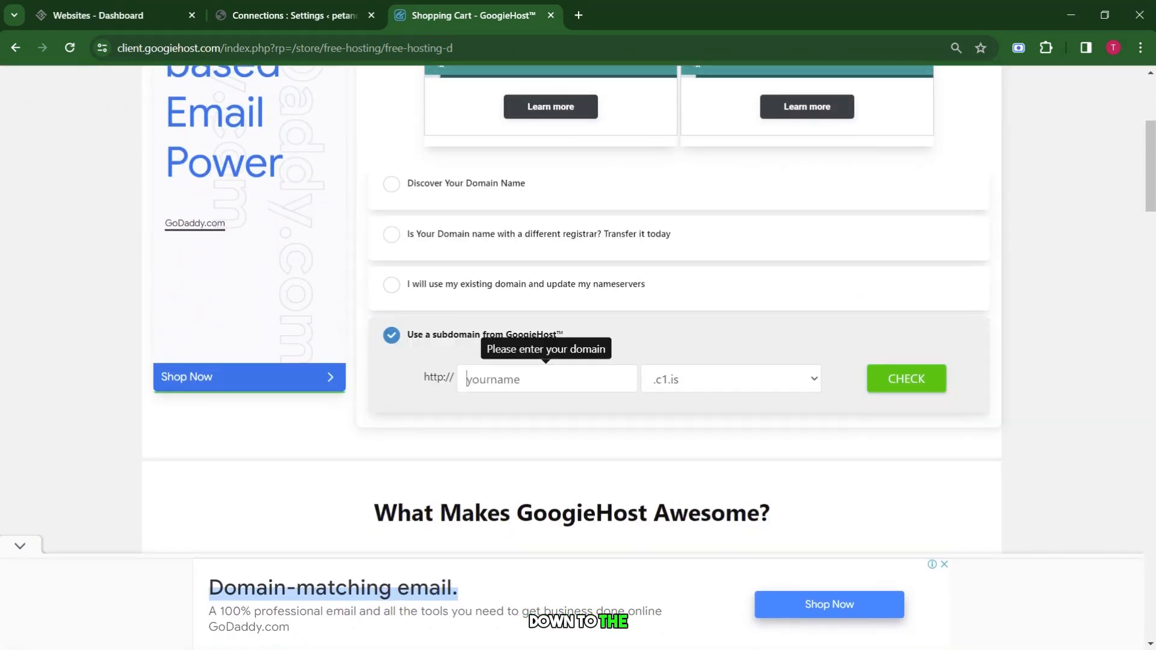
pyautogui.write('pet')
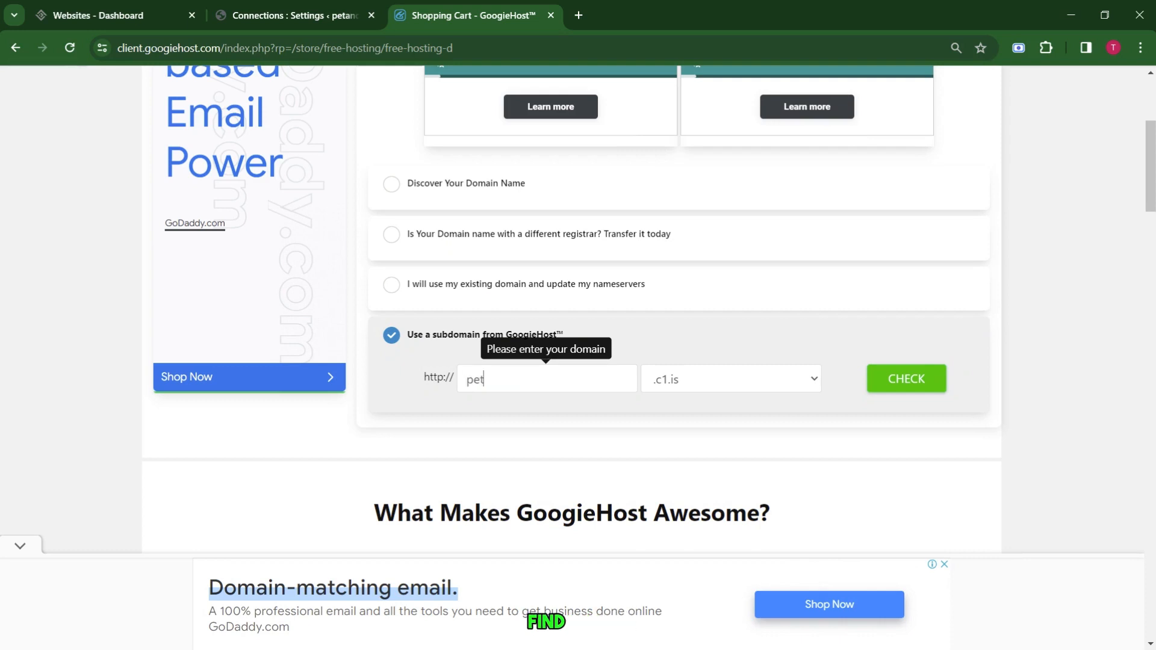
pyautogui.write('secure')
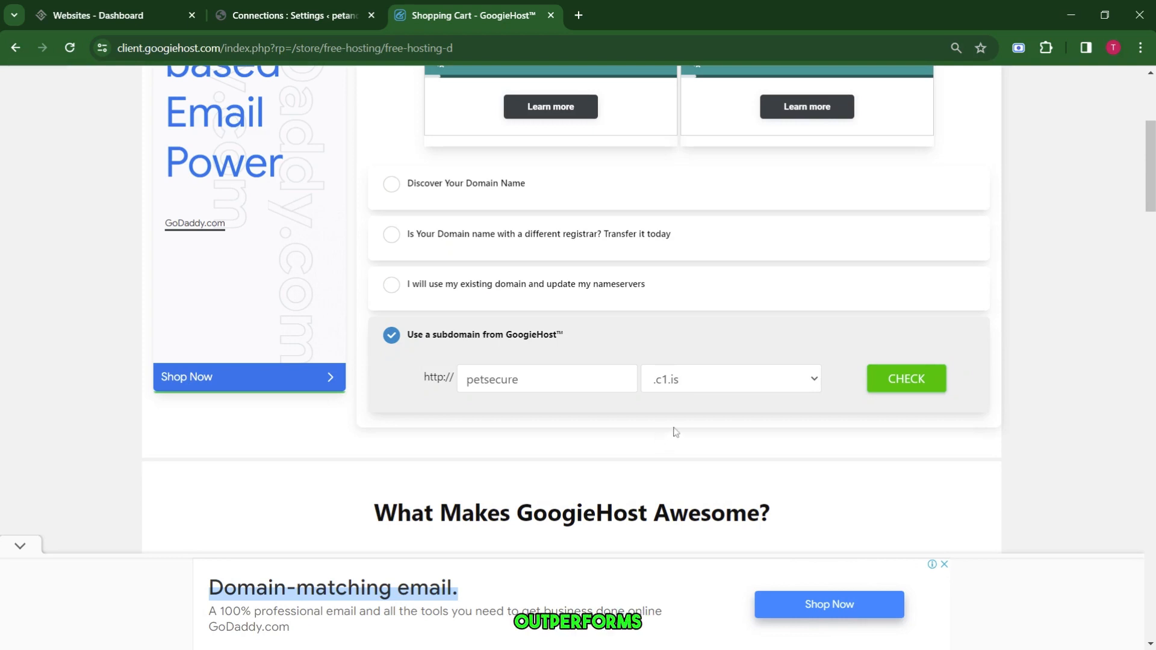
pyautogui.click(898, 380)
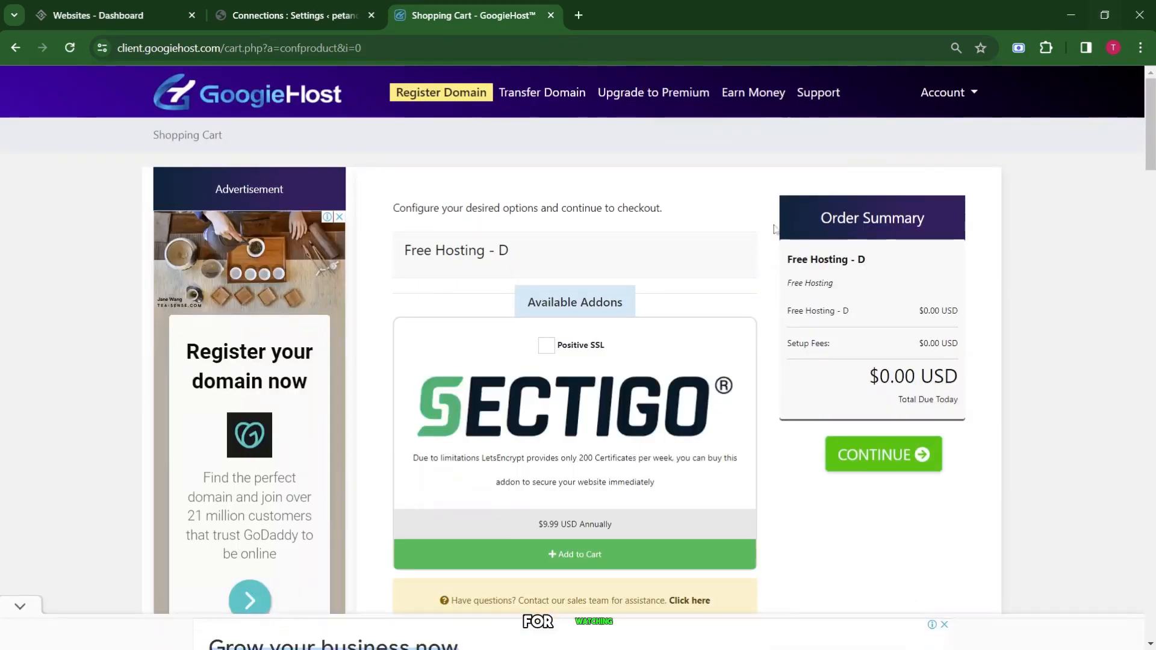
# Skip the addons, confirm the $0.00 free hosting order and proceed to checkout, dismissing the ad.
pyautogui.scroll(-3, 713, 343)
pyautogui.scroll(2, 712, 344)
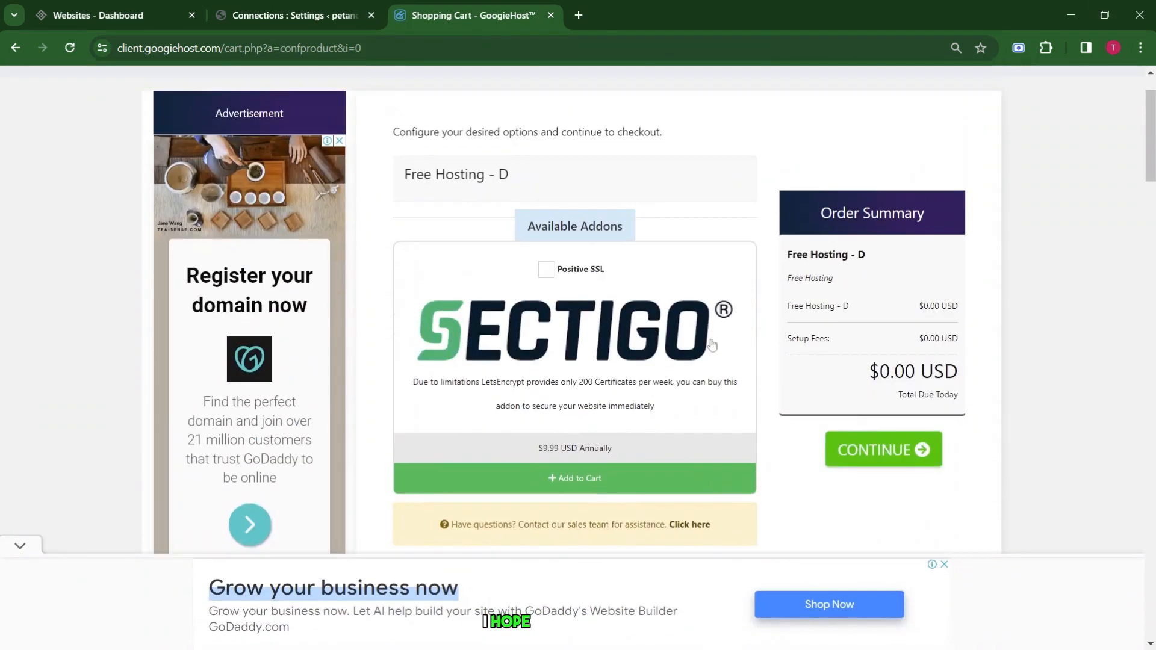
pyautogui.click(925, 395)
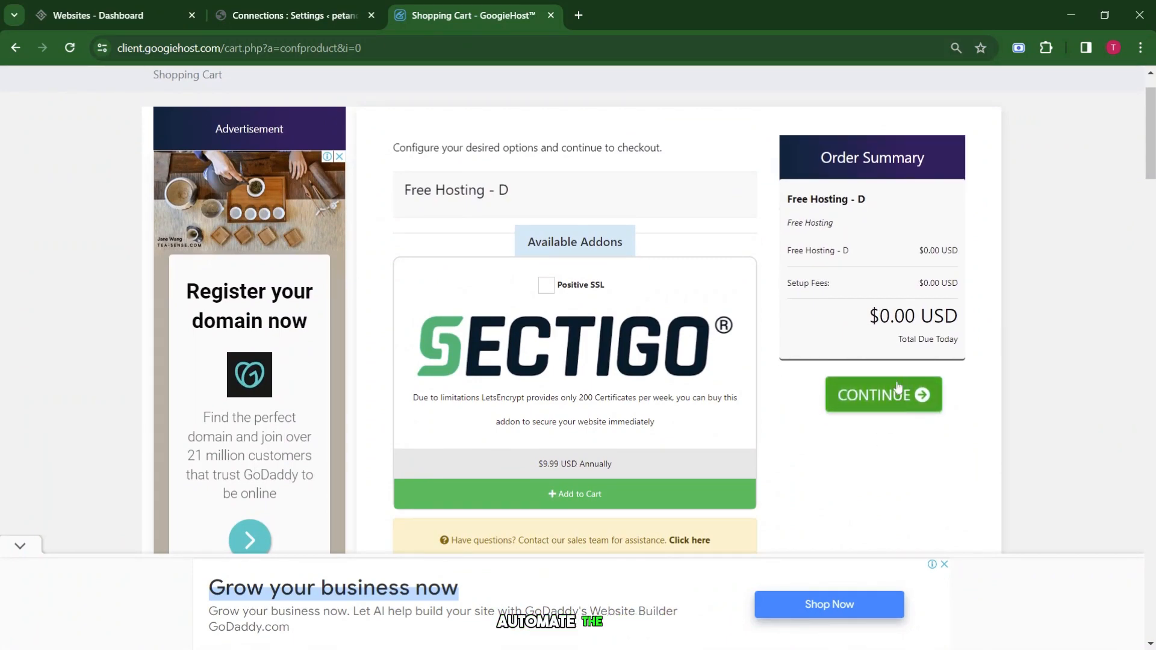
pyautogui.click(829, 392)
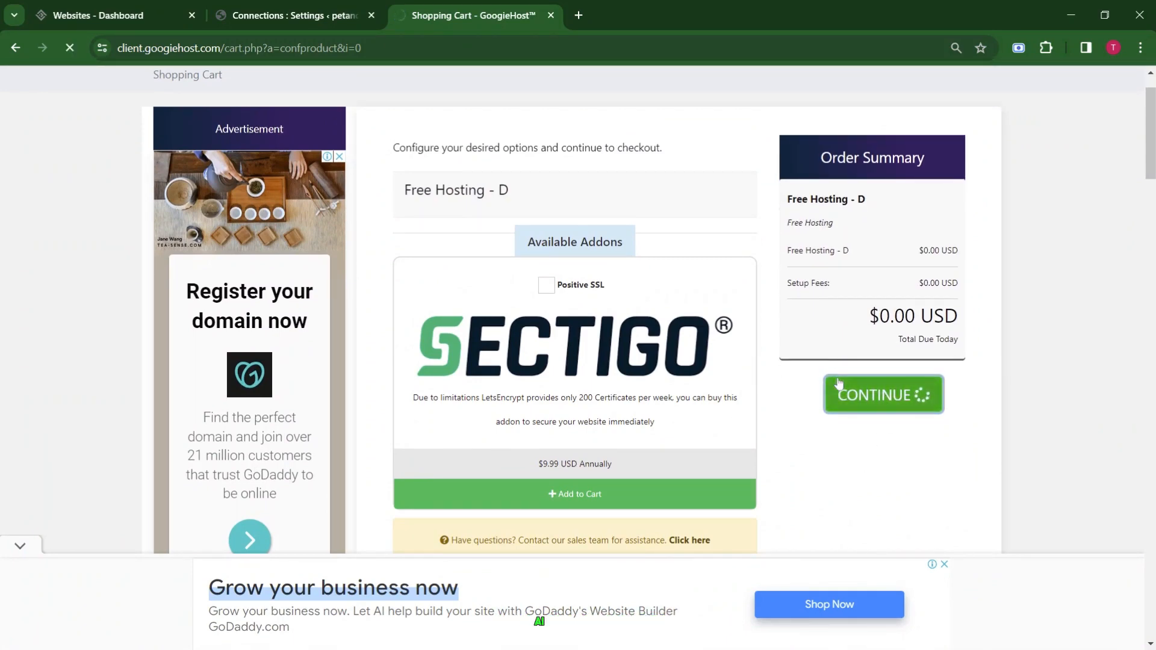
pyautogui.scroll(-5, 818, 382)
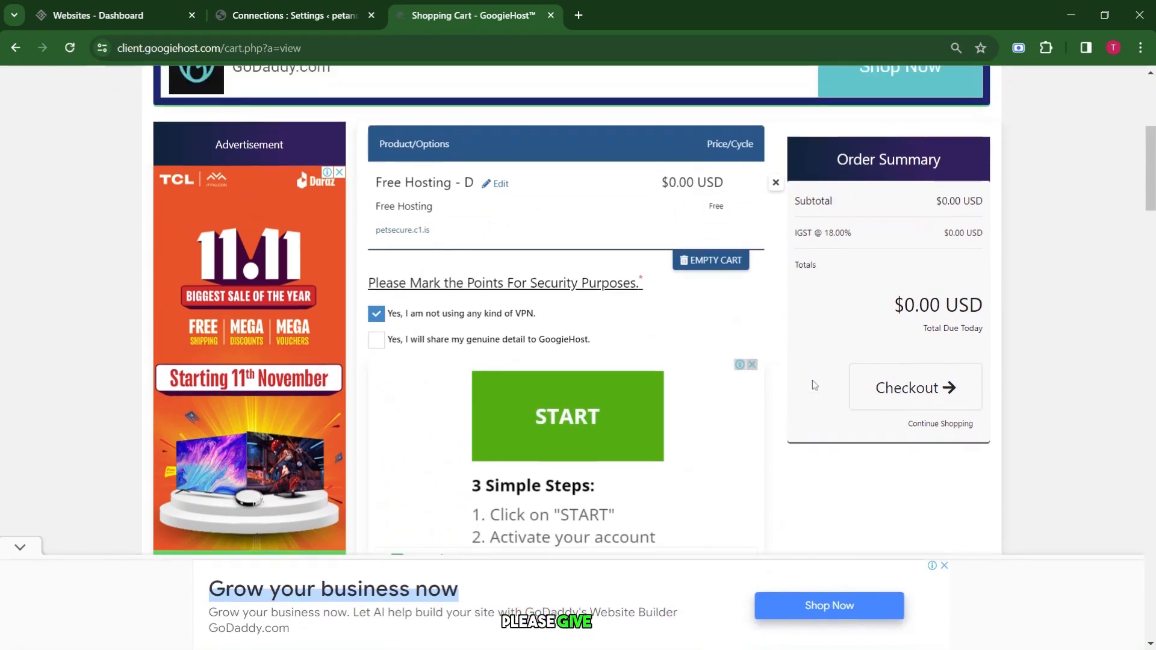
pyautogui.scroll(-4, 913, 338)
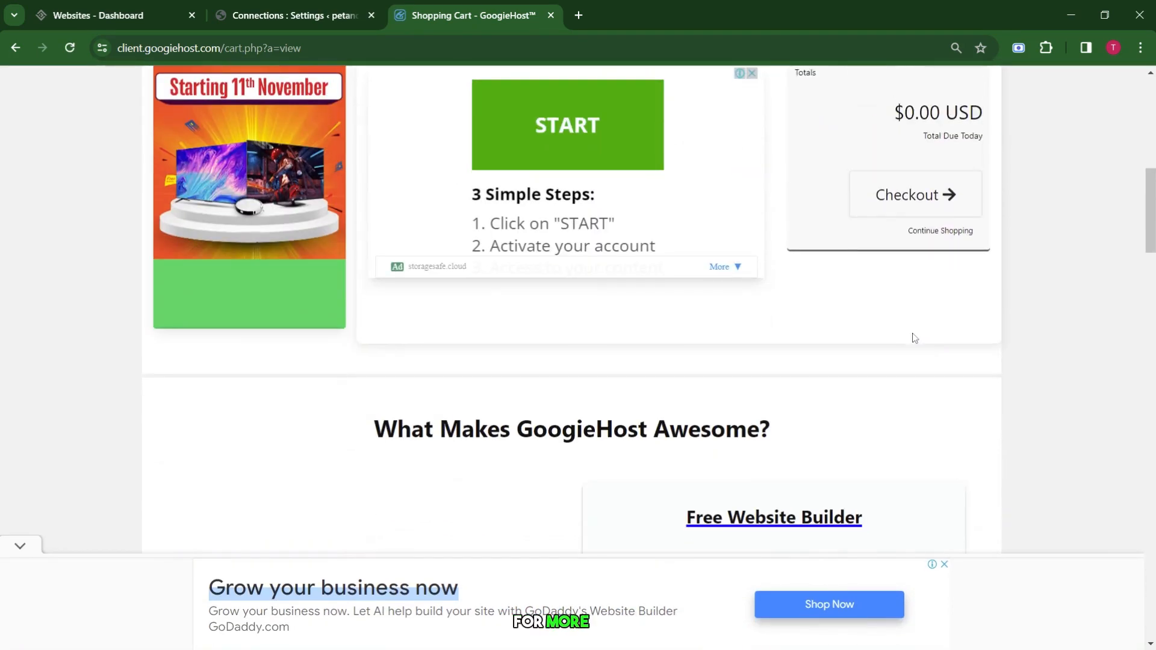
pyautogui.scroll(2, 912, 335)
pyautogui.click(897, 309)
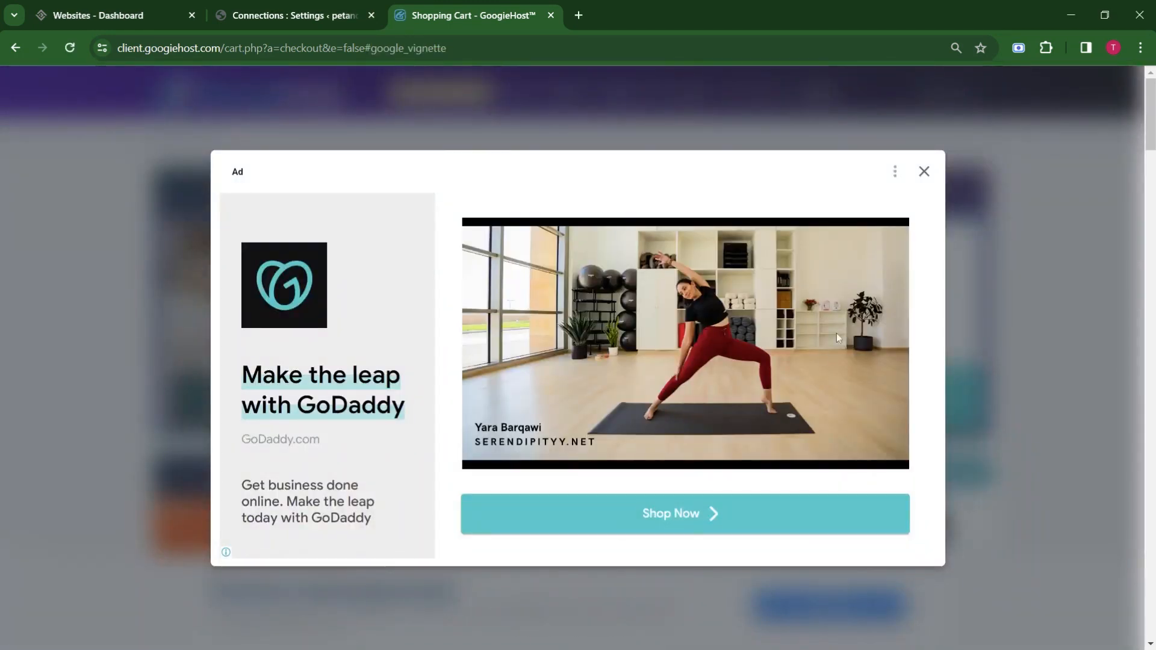
pyautogui.click(925, 171)
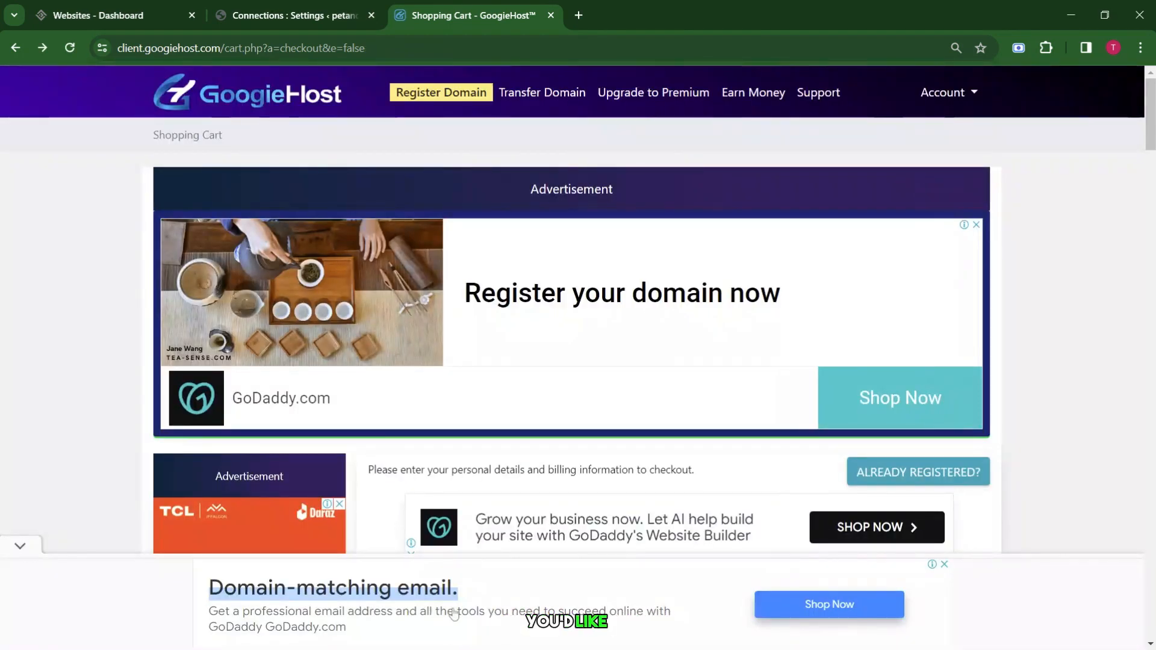